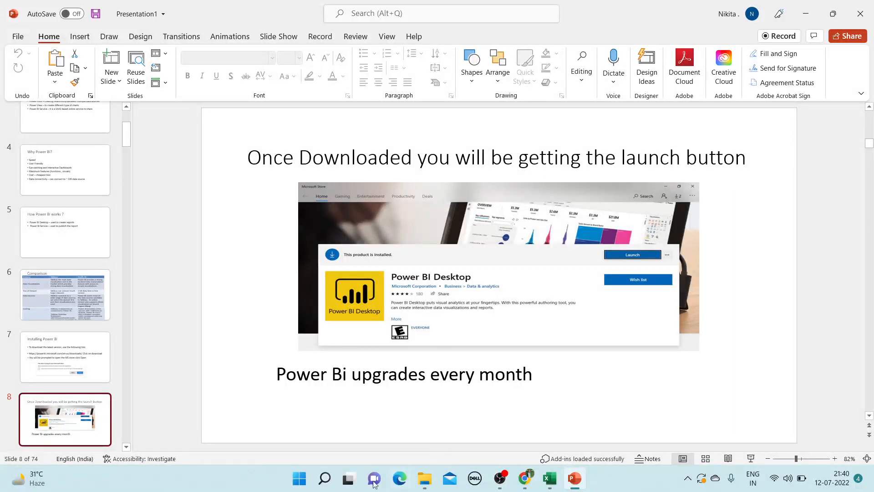
- Launch Power BI Desktop by searching 'power' in Windows Search
{"action": "mouse_move", "coordinate": [325, 482]}
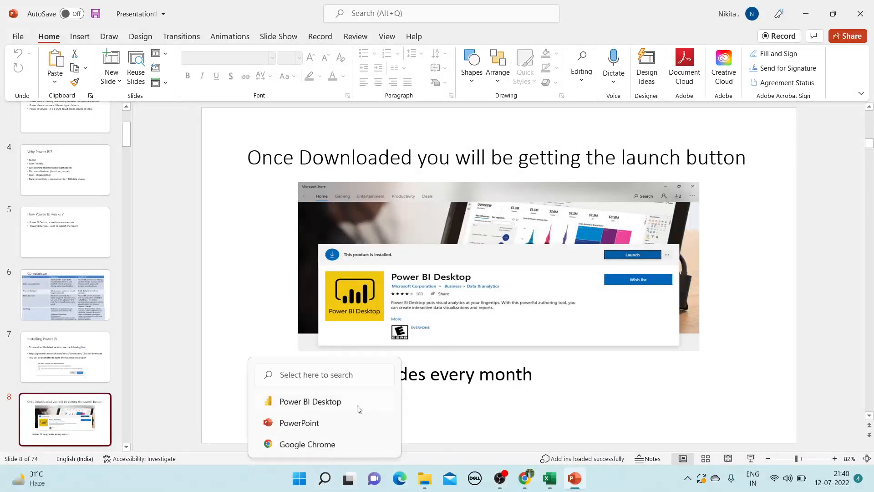
{"action": "left_click", "coordinate": [324, 481]}
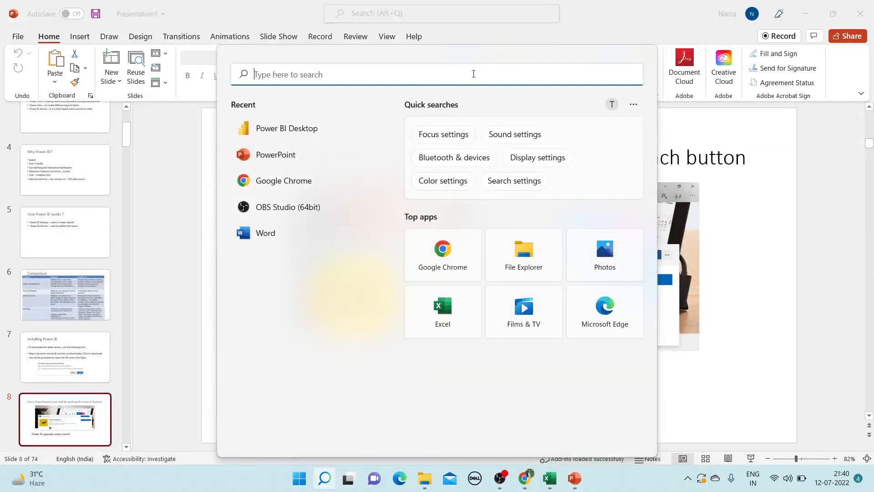
{"action": "type", "text": "power"}
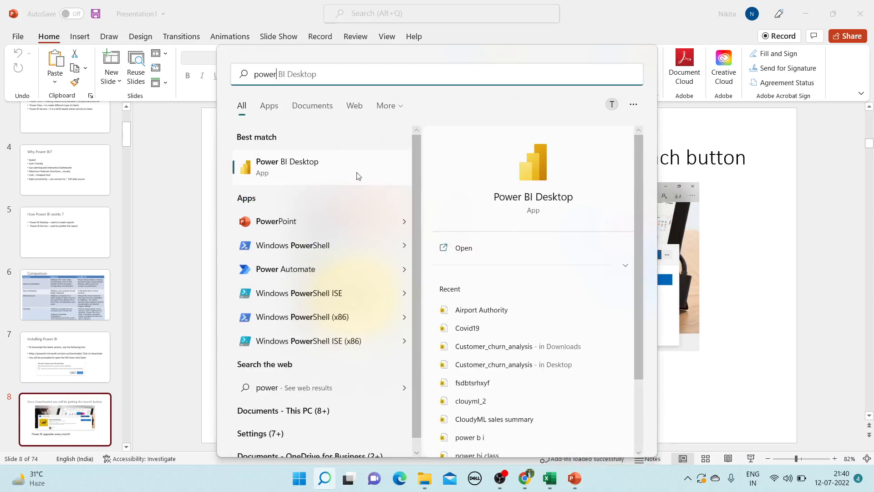
{"action": "left_click", "coordinate": [337, 177]}
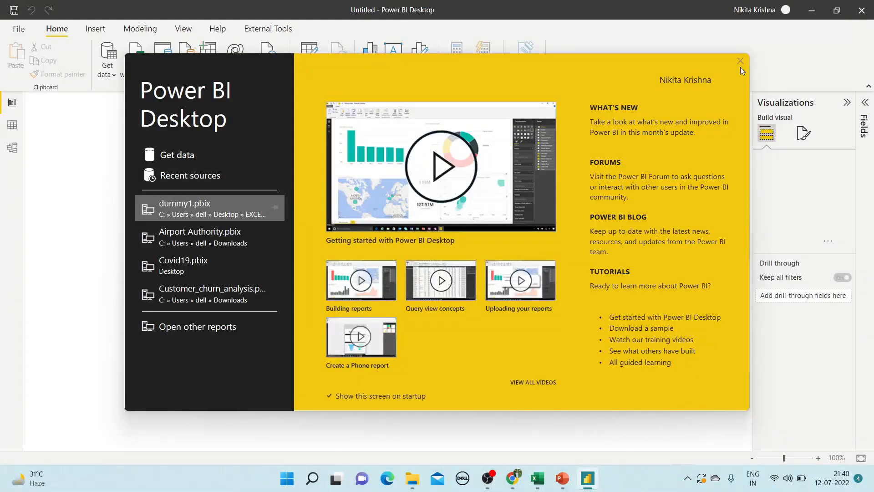
- Dismiss the welcome screen and collapse the Visualizations pane to reveal the empty Page 1 canvas
{"action": "left_click", "coordinate": [741, 61]}
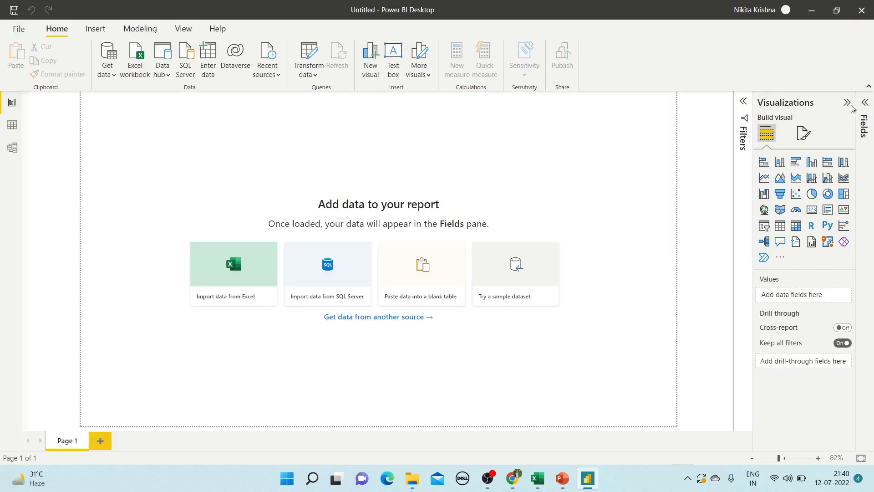
{"action": "left_click", "coordinate": [847, 102]}
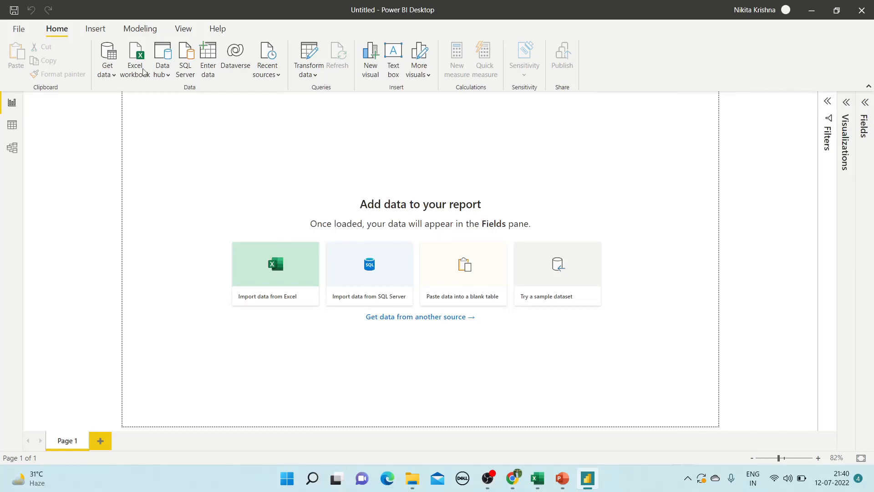
{"action": "left_click", "coordinate": [17, 33]}
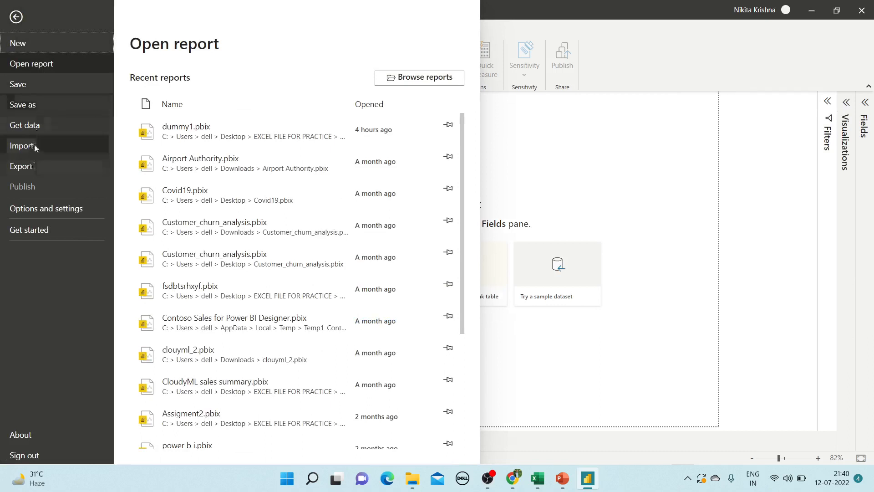
{"action": "left_click", "coordinate": [560, 129]}
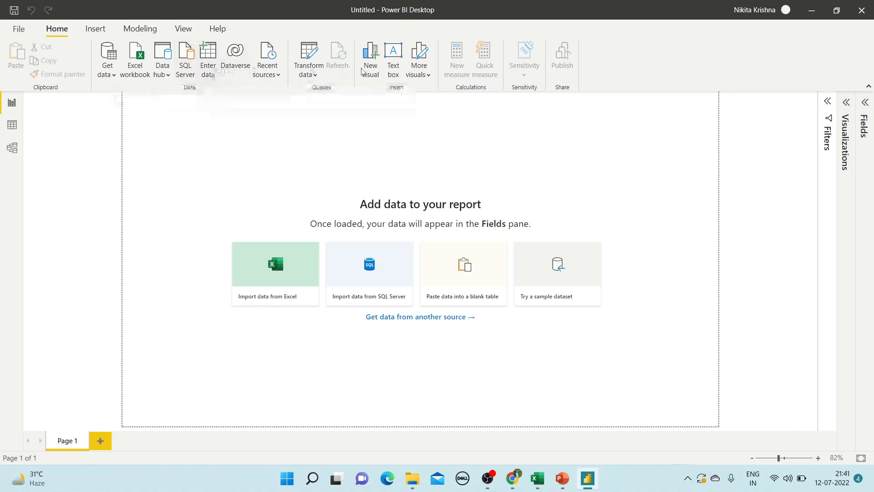
- Insert a blank new page, Page 2, from the Insert tab's New page menu
{"action": "left_click", "coordinate": [95, 29]}
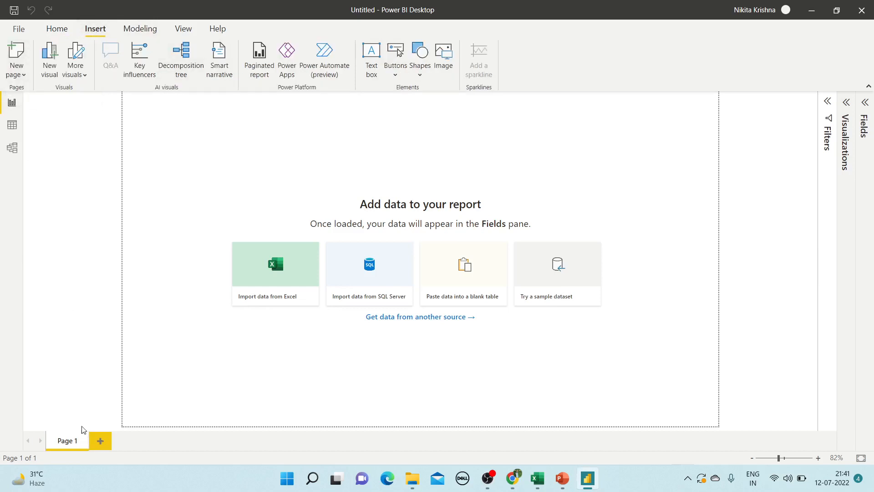
{"action": "left_click", "coordinate": [19, 67]}
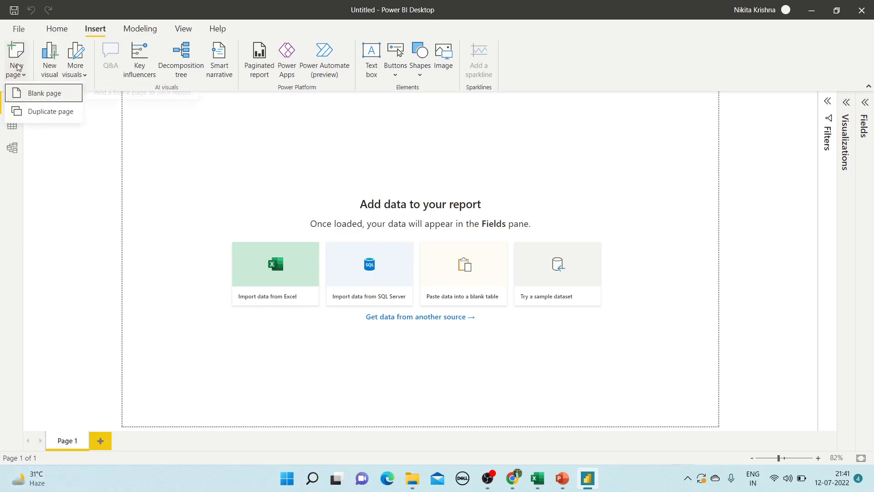
{"action": "left_click", "coordinate": [39, 96]}
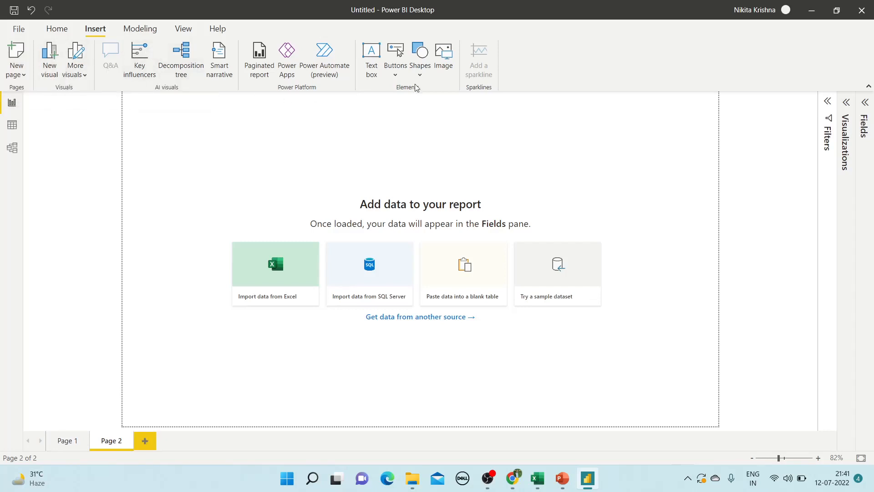
{"action": "left_click", "coordinate": [132, 30]}
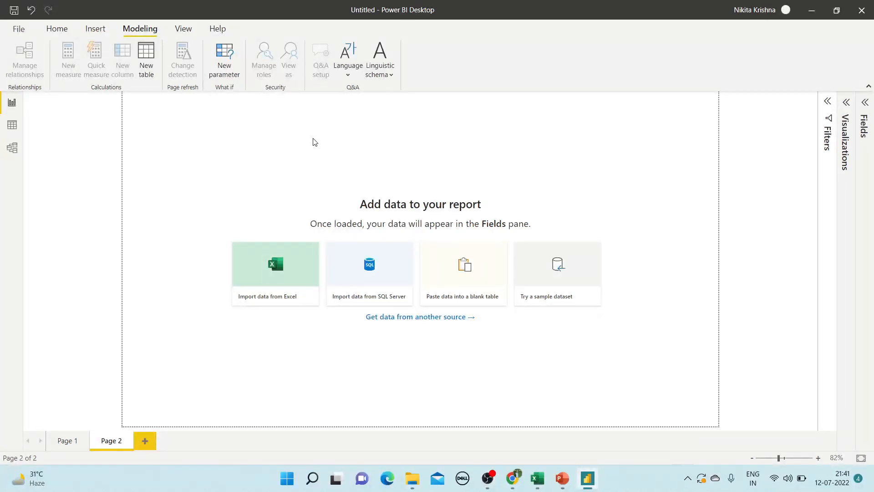
{"action": "left_click", "coordinate": [187, 30]}
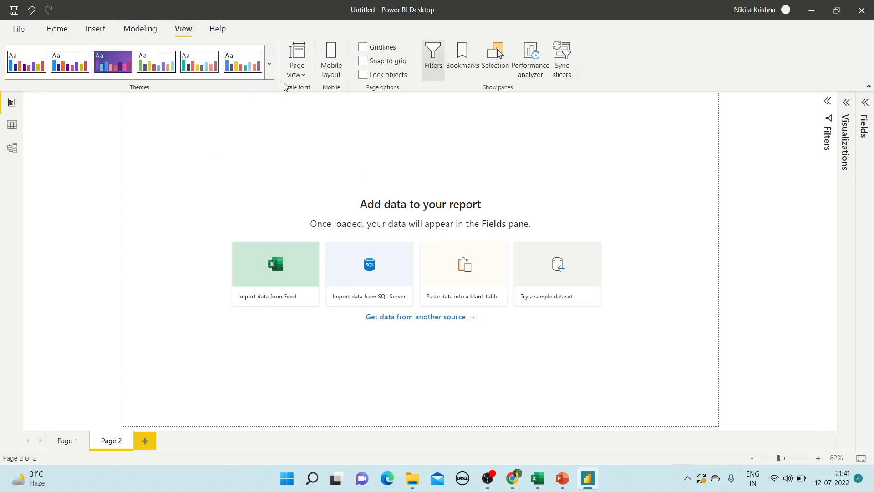
{"action": "left_click", "coordinate": [269, 64]}
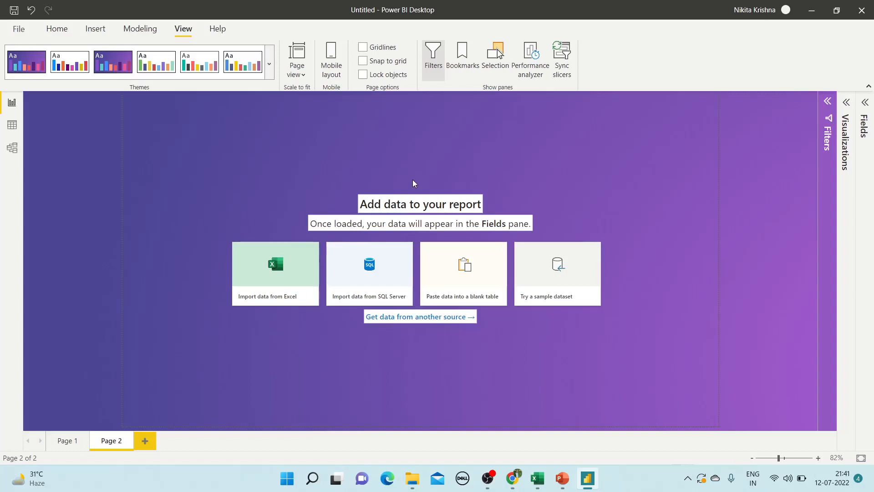
{"action": "left_click", "coordinate": [273, 67]}
{"action": "left_click", "coordinate": [61, 178]}
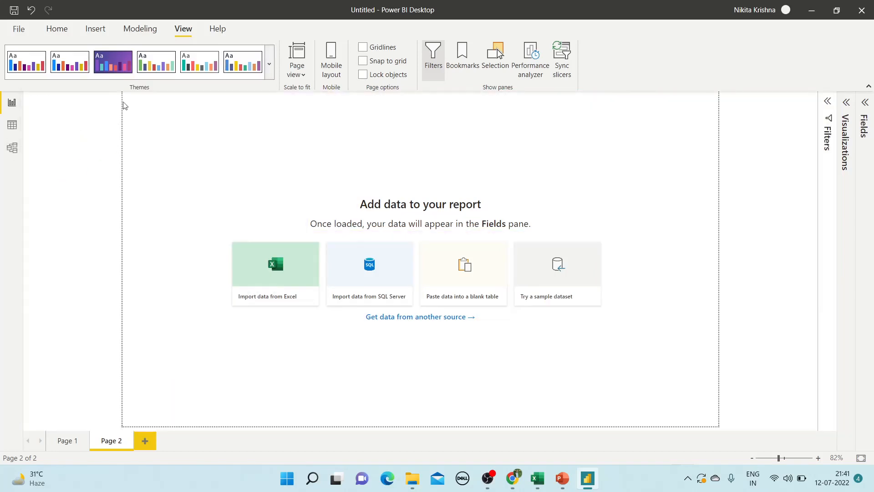
{"action": "left_click", "coordinate": [269, 64]}
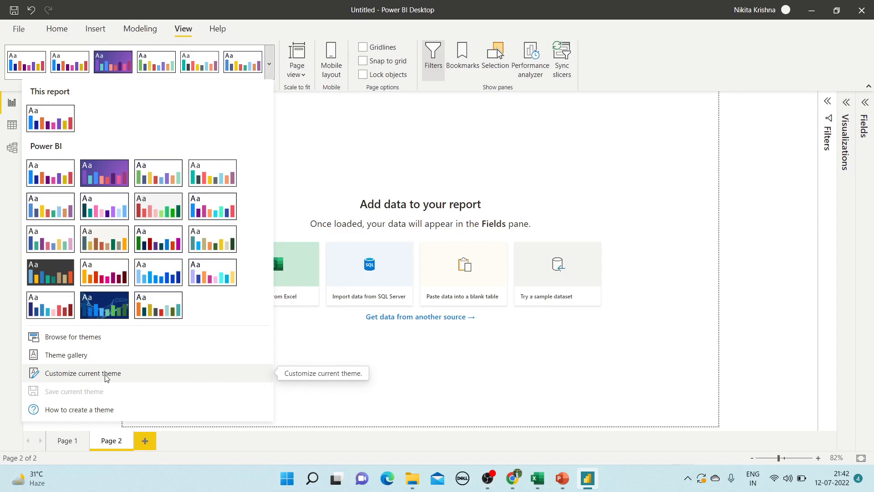
{"action": "left_click", "coordinate": [305, 160]}
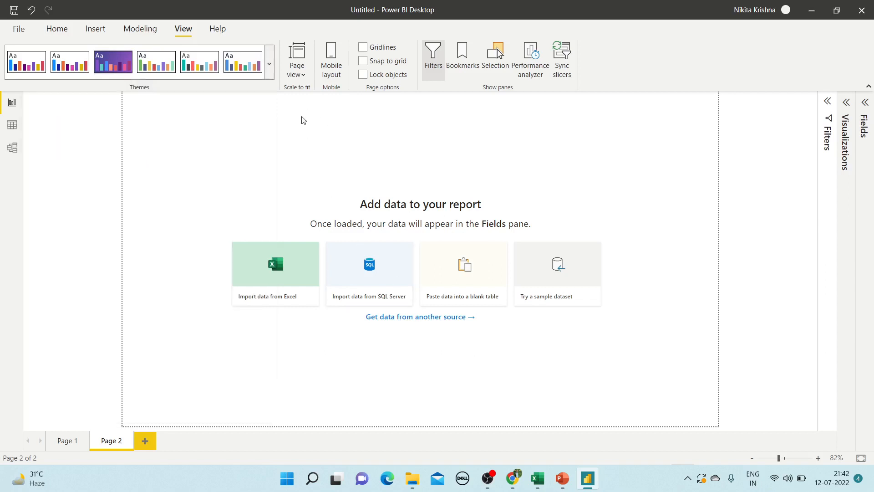
- Set Page 2's page view to Actual size after trying Fit to page and Fit to width
{"action": "left_click", "coordinate": [299, 61]}
{"action": "left_click", "coordinate": [306, 91]}
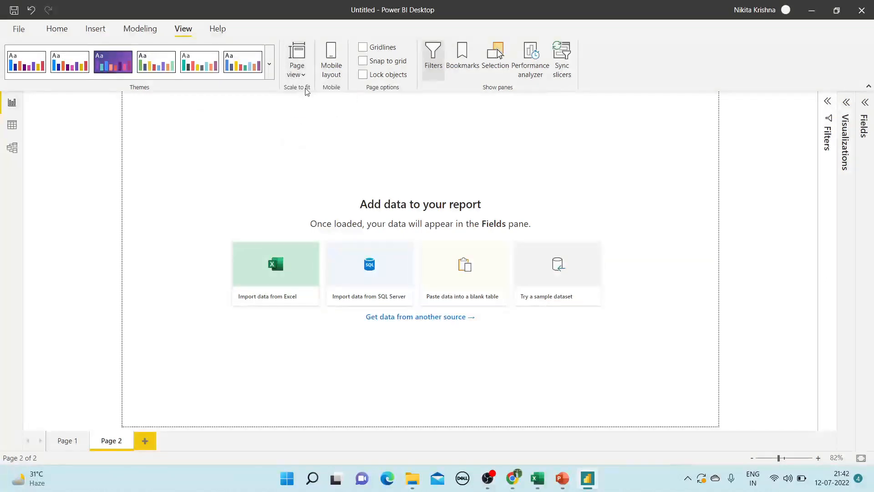
{"action": "left_click", "coordinate": [304, 75]}
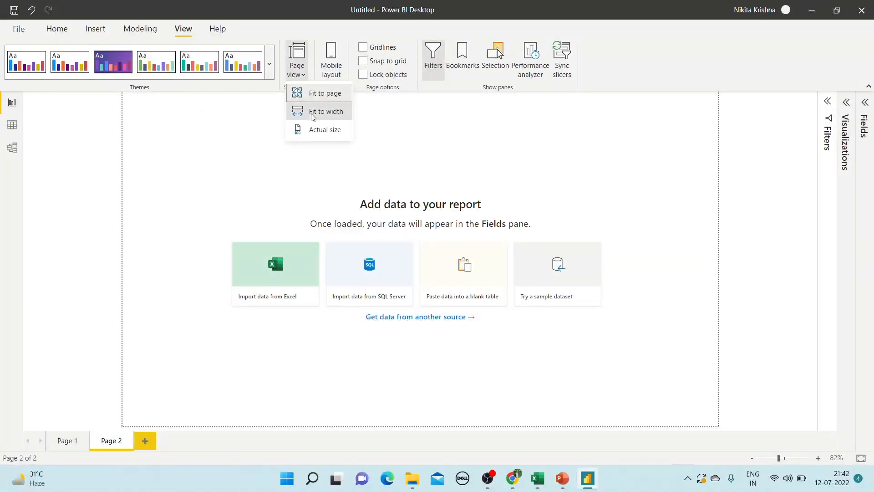
{"action": "left_click", "coordinate": [312, 109]}
{"action": "left_click", "coordinate": [301, 76]}
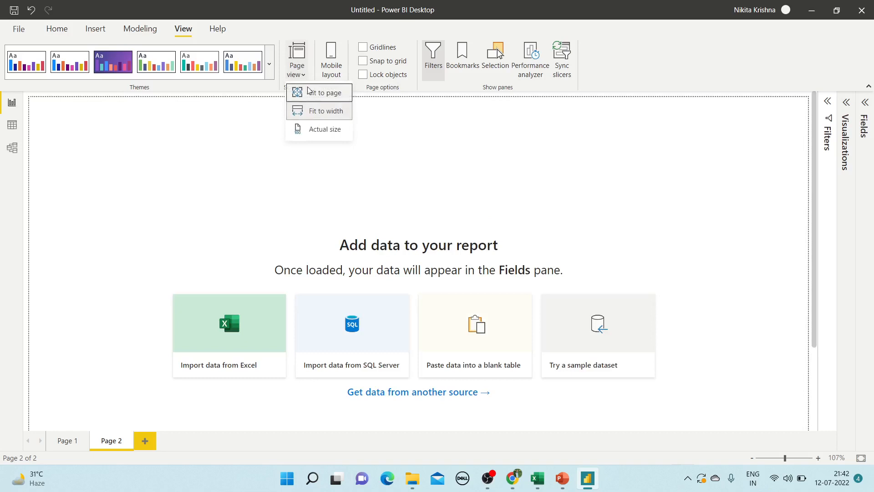
{"action": "left_click", "coordinate": [310, 130]}
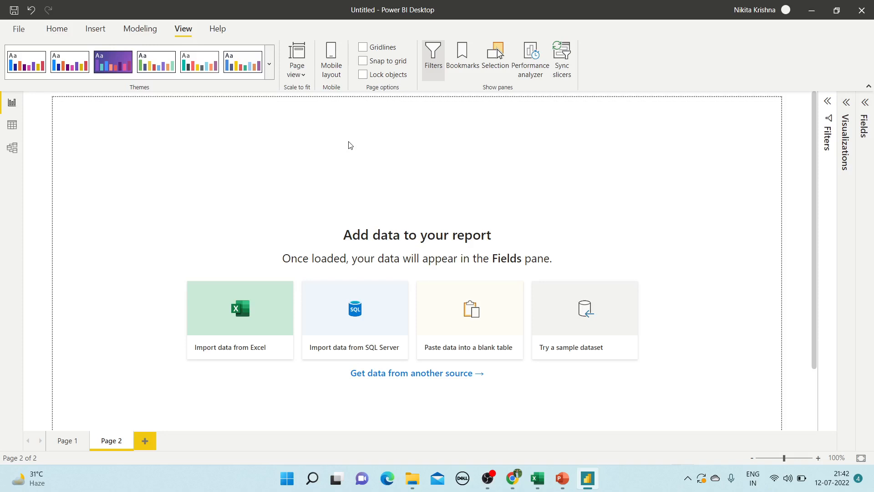
- Look over the Help tab resources, then return to the Home tab
{"action": "left_click", "coordinate": [217, 30]}
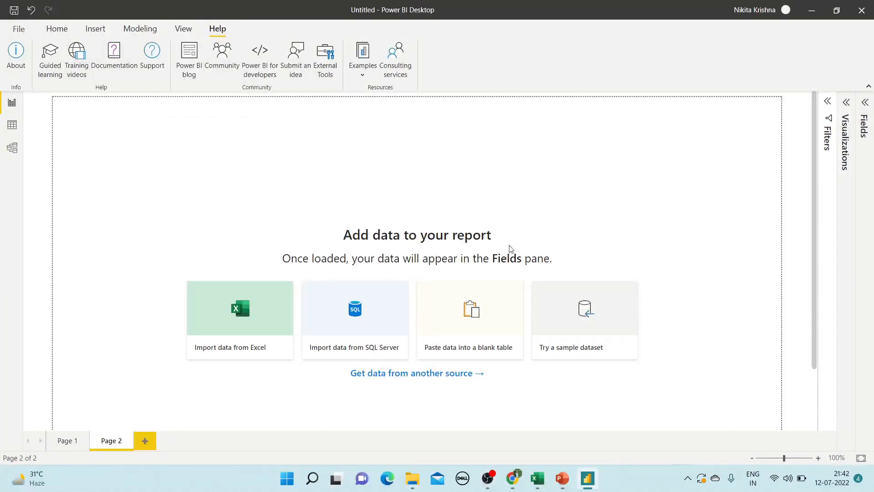
{"action": "left_click", "coordinate": [59, 31]}
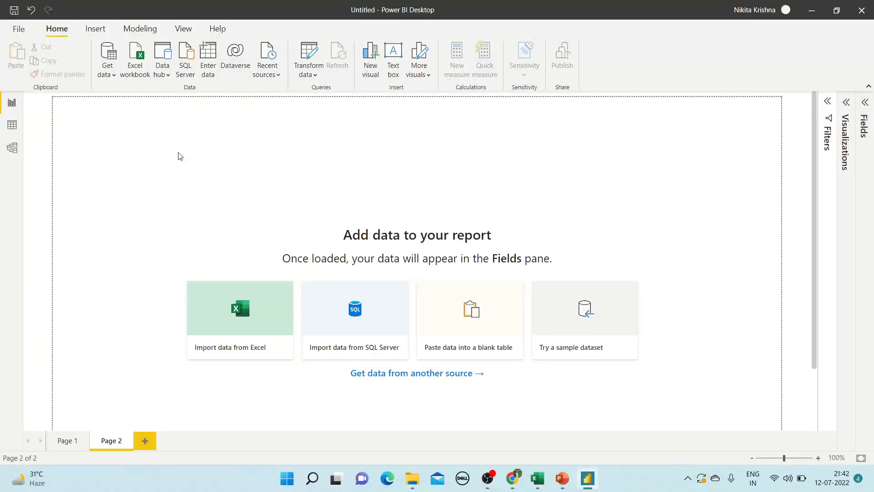
{"action": "mouse_move", "coordinate": [571, 489]}
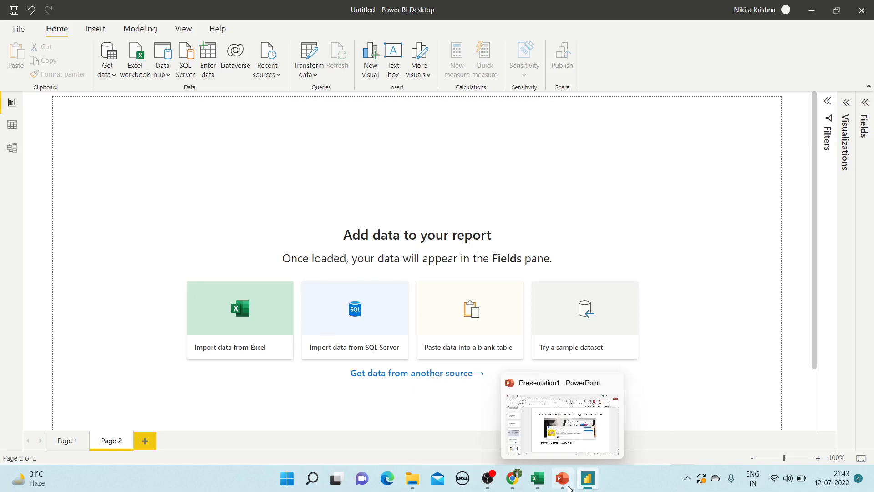
- Show slide 11, 'Three Steps in Power BI', in PowerPoint, then return to the untitled report
{"action": "left_click", "coordinate": [569, 489]}
{"action": "scroll", "coordinate": [69, 382], "scroll_direction": "down", "scroll_amount": 3}
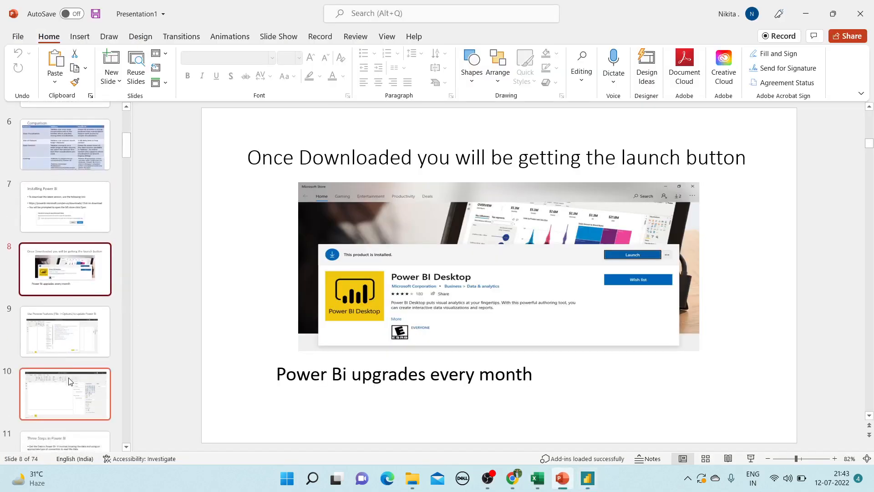
{"action": "scroll", "coordinate": [69, 382], "scroll_direction": "down", "scroll_amount": 4}
{"action": "left_click", "coordinate": [64, 278]}
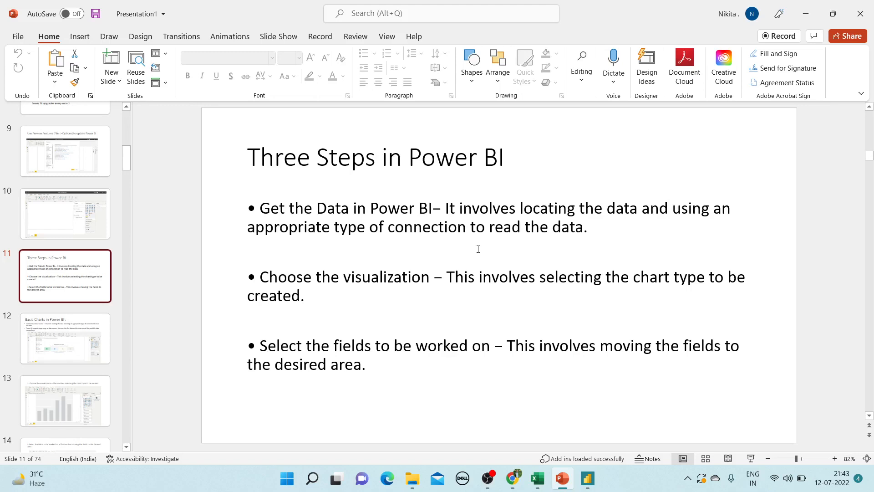
{"action": "key", "text": "alt"}
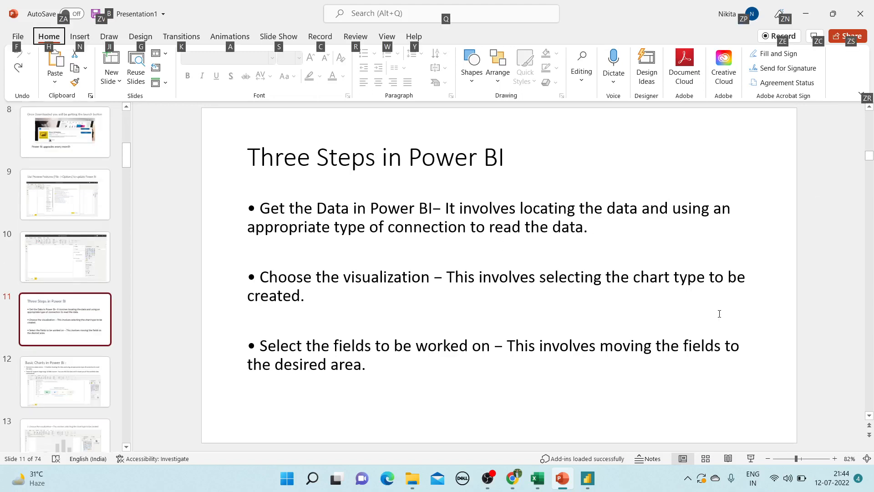
{"action": "left_click", "coordinate": [634, 132]}
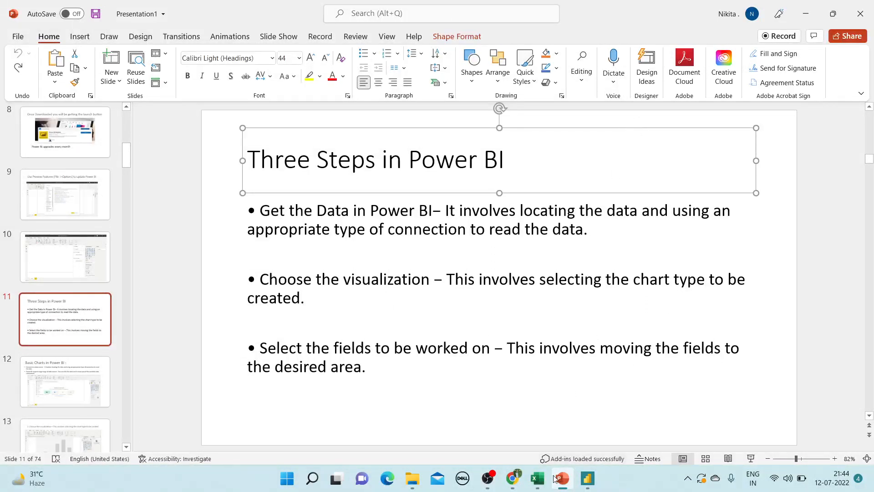
{"action": "mouse_move", "coordinate": [590, 483]}
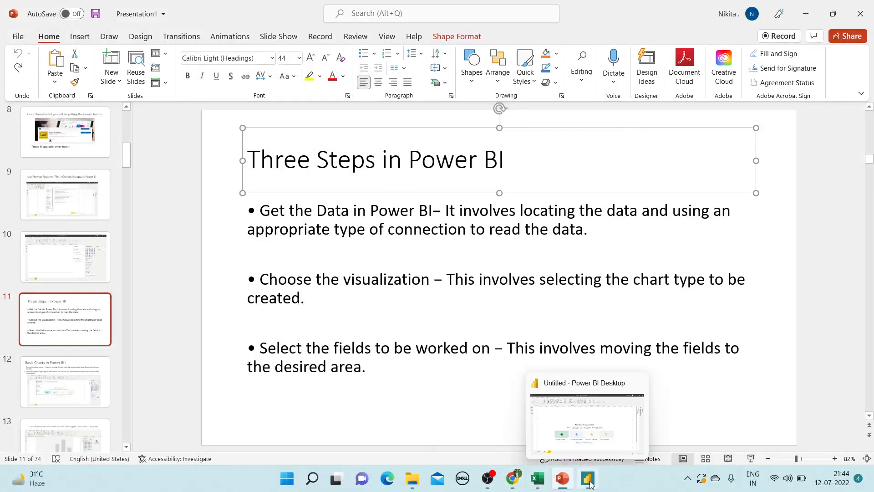
{"action": "left_click", "coordinate": [597, 430]}
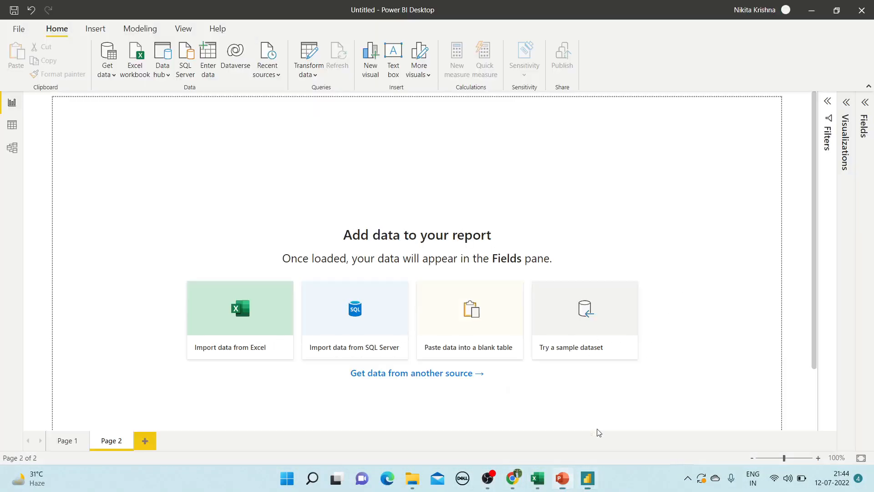
- Get data from an Excel workbook, opening orders.xls from the EXCEL FILE FOR PRACTICE folder
{"action": "left_click", "coordinate": [111, 78]}
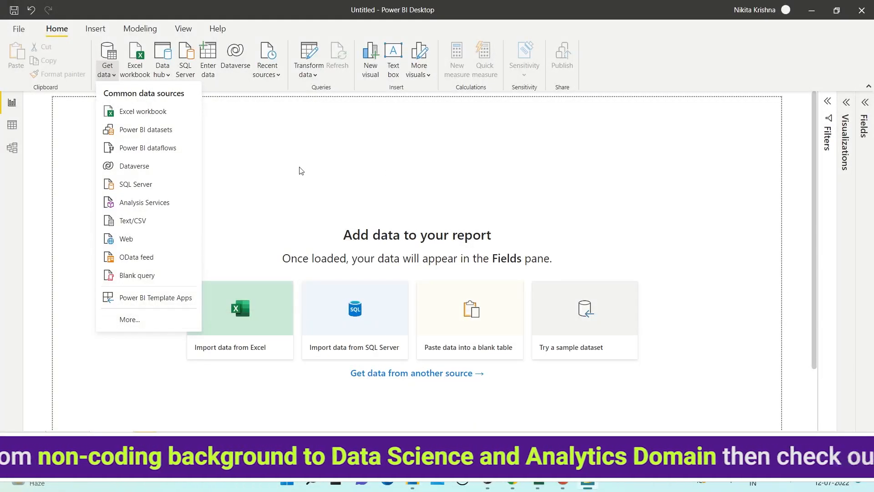
{"action": "left_click", "coordinate": [152, 112]}
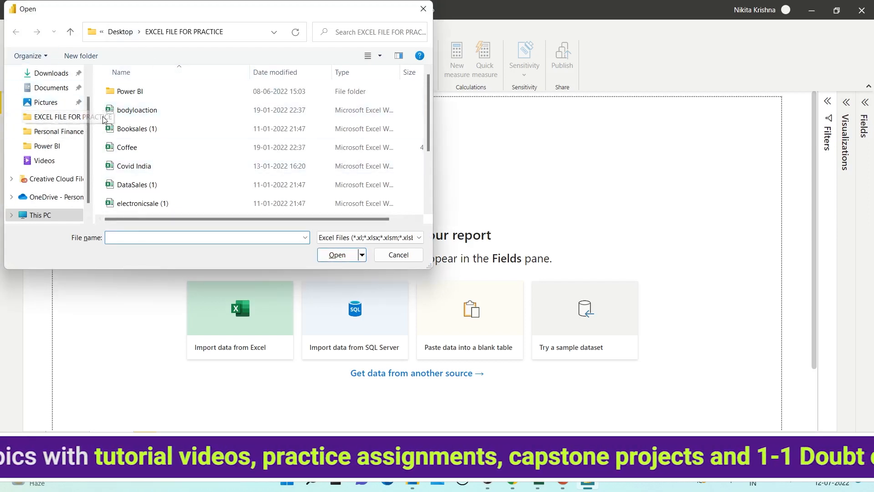
{"action": "left_click", "coordinate": [54, 121]}
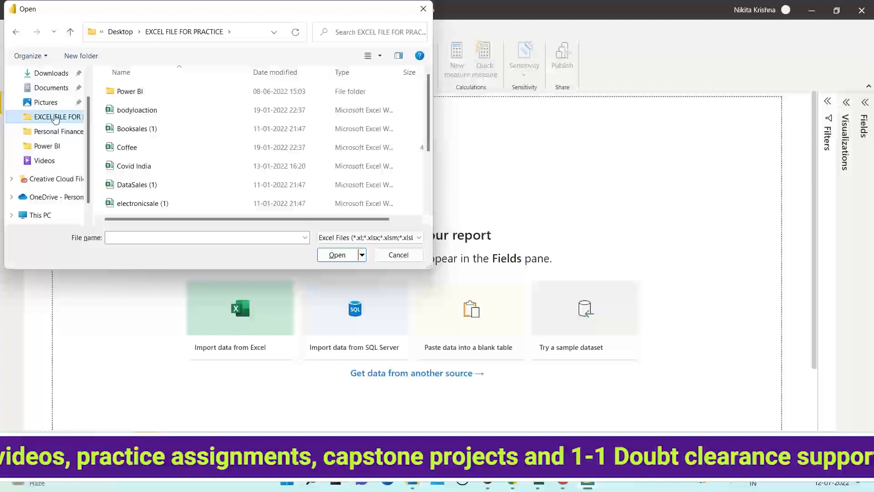
{"action": "scroll", "coordinate": [141, 137], "scroll_direction": "down", "scroll_amount": 2}
{"action": "left_click", "coordinate": [143, 136]}
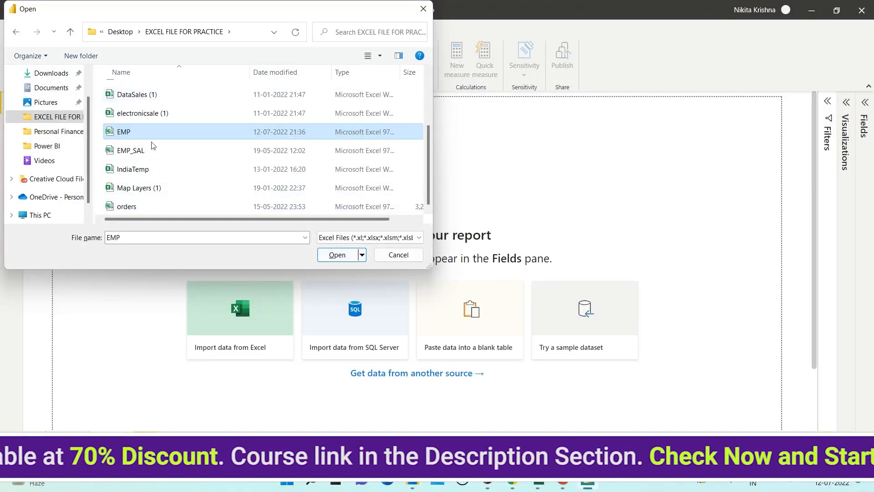
{"action": "left_click", "coordinate": [143, 205]}
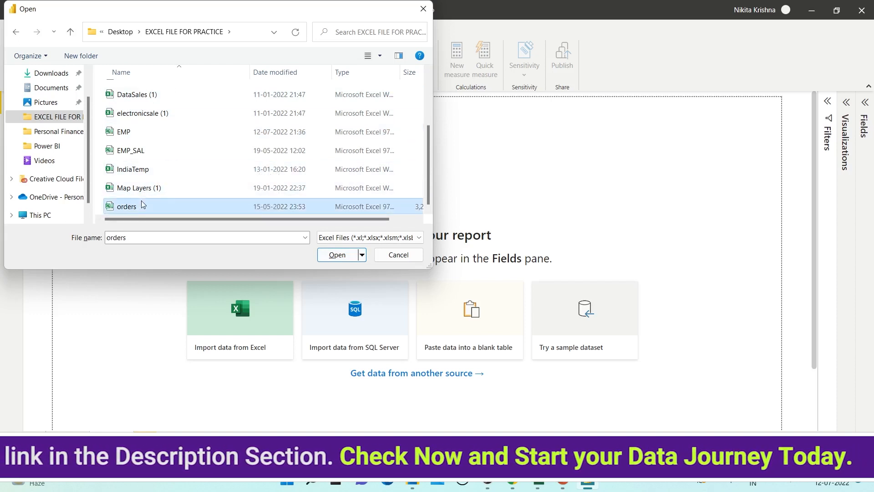
{"action": "left_click", "coordinate": [338, 255]}
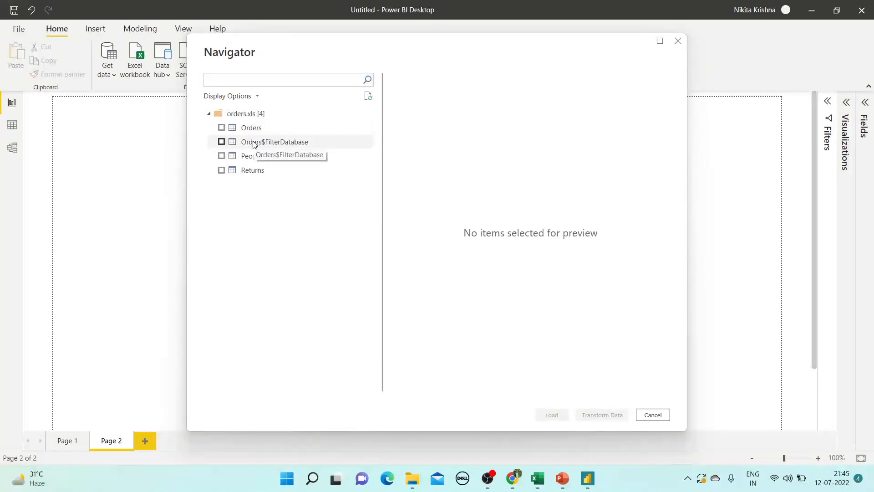
- Select the Orders table in the Navigator and load its 9,994 rows
{"action": "left_click", "coordinate": [222, 128]}
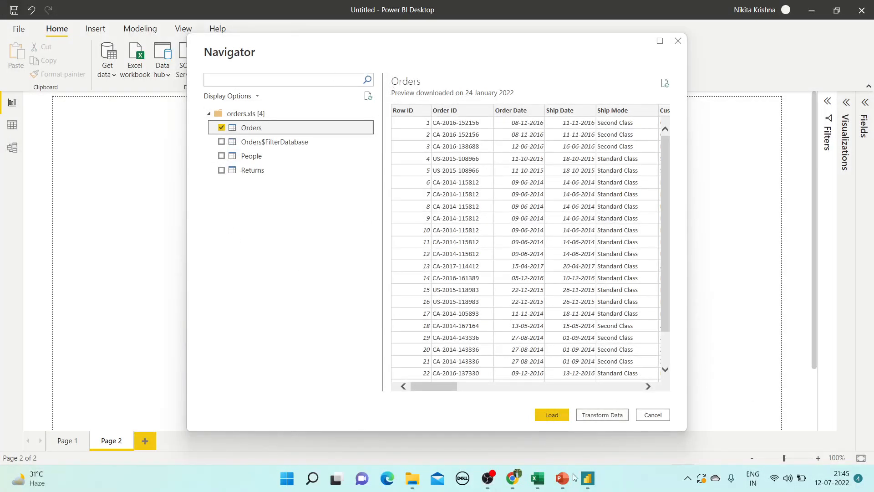
{"action": "left_click", "coordinate": [548, 415]}
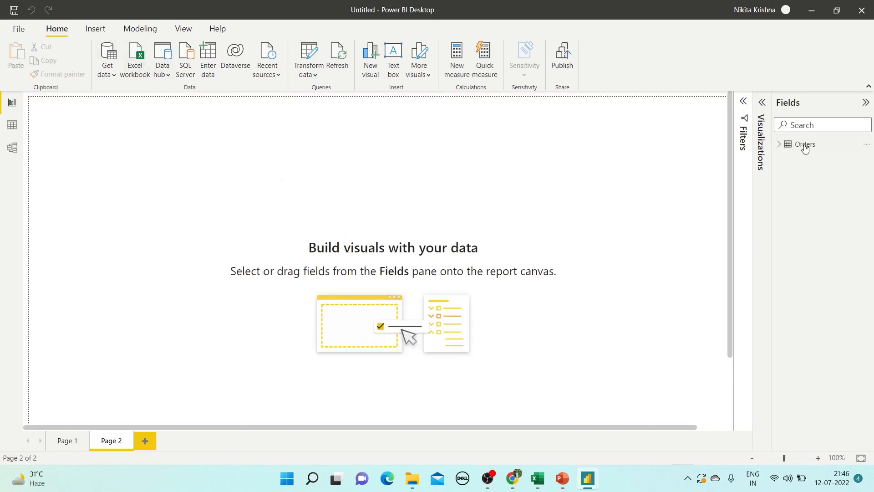
- Expand the Orders fields, then open the ORDER2 - Sheet1 file found by searching 'ord'
{"action": "left_click", "coordinate": [778, 145]}
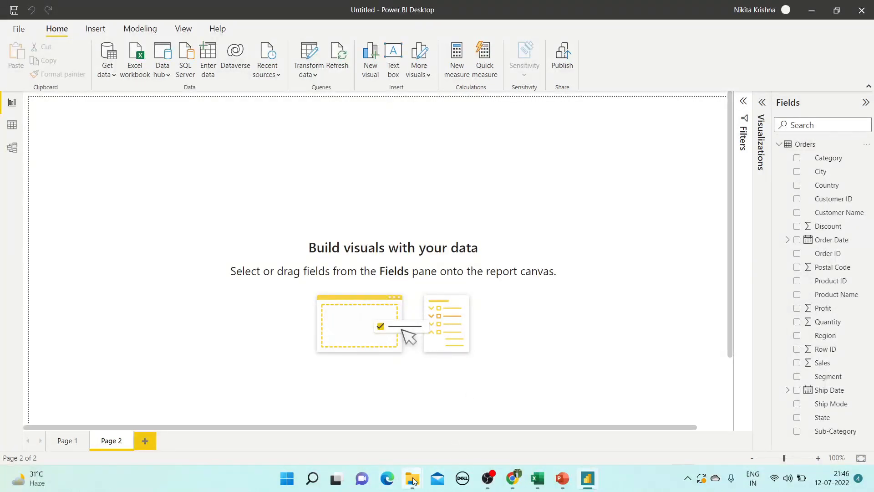
{"action": "mouse_move", "coordinate": [414, 481]}
{"action": "mouse_move", "coordinate": [313, 480]}
{"action": "left_click", "coordinate": [330, 375]}
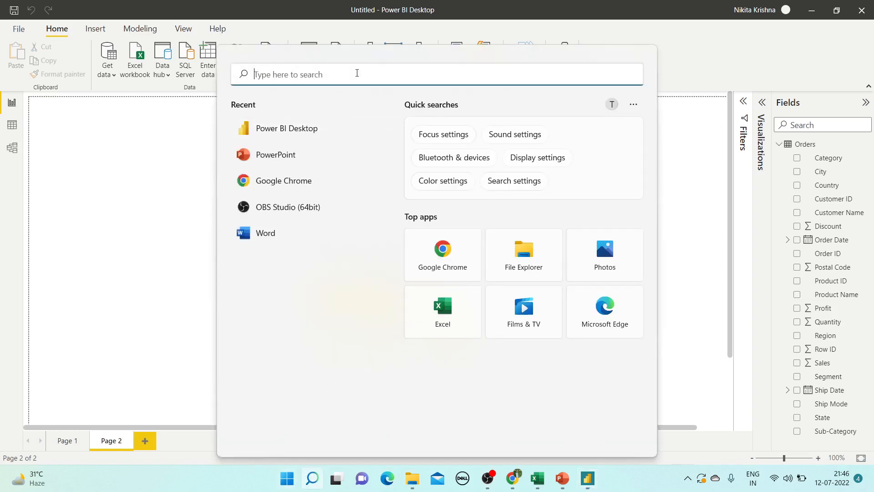
{"action": "type", "text": "ord"}
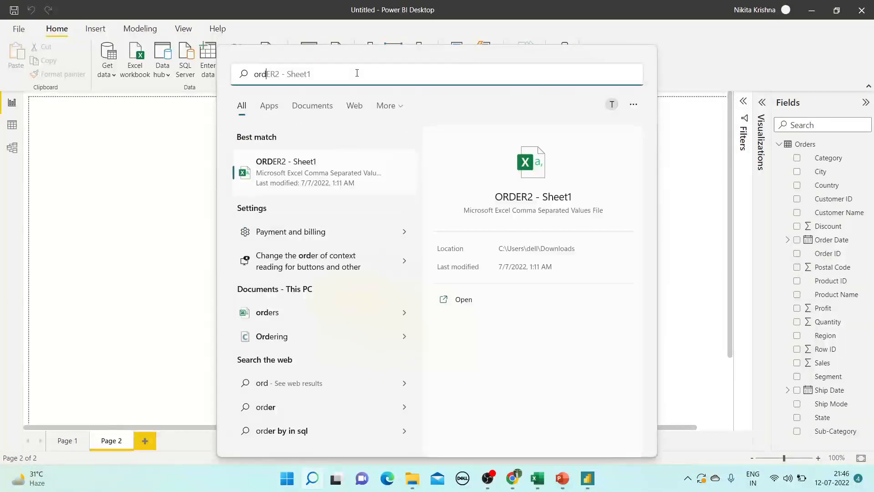
{"action": "left_click", "coordinate": [338, 182]}
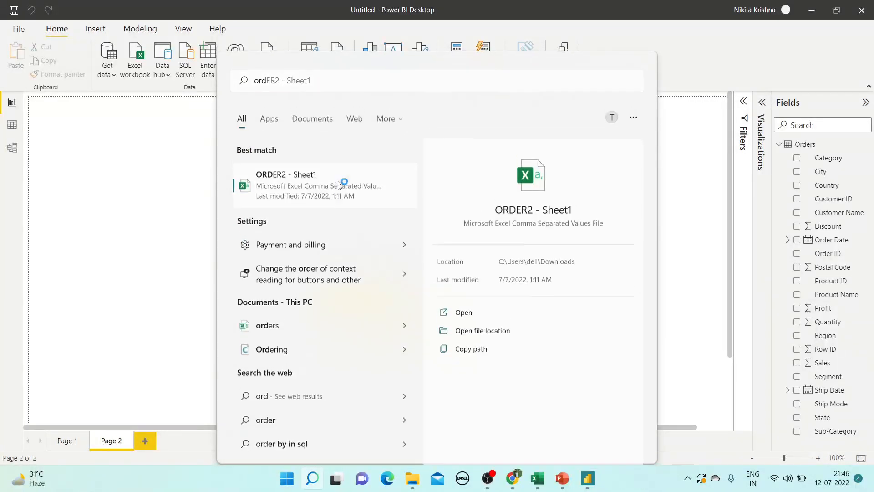
{"action": "scroll", "coordinate": [323, 302], "scroll_direction": "up", "scroll_amount": 4}
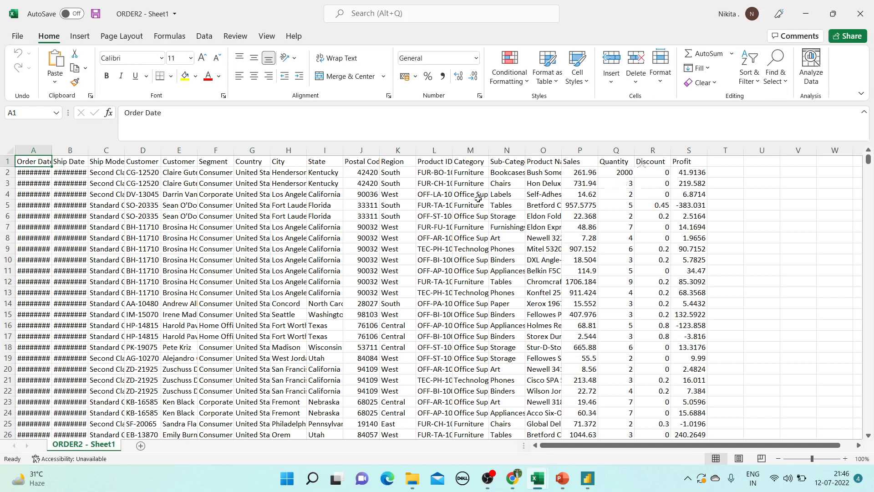
- Close the ORDER2 workbook in Excel and switch back to the Power BI report
{"action": "left_click", "coordinate": [860, 14]}
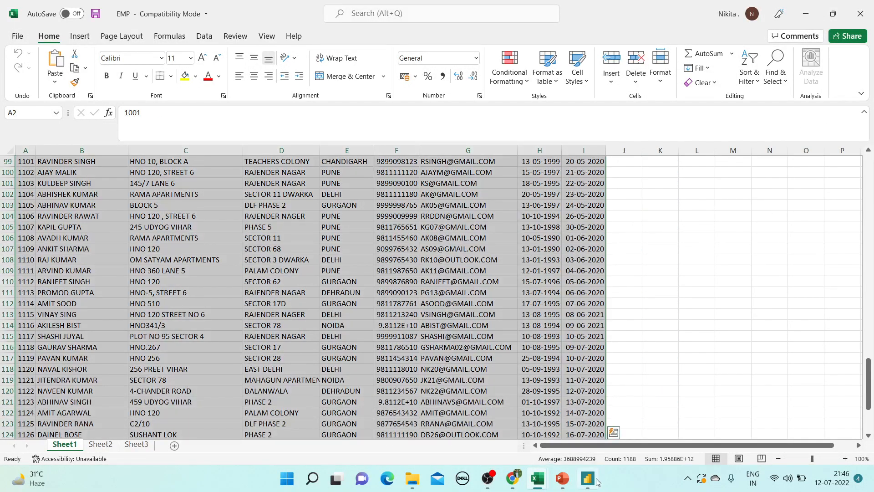
{"action": "left_click", "coordinate": [596, 480]}
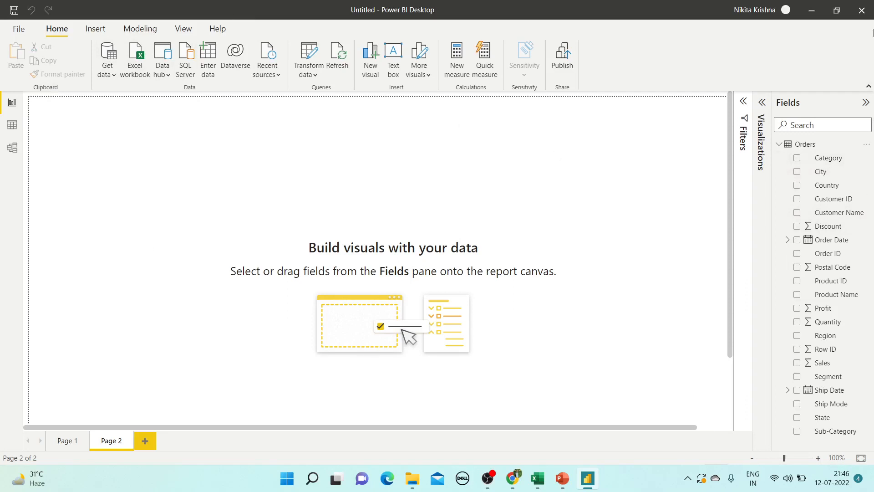
- Expand the Visualizations pane to show its visual types, including Slicer and Stacked column chart
{"action": "left_click", "coordinate": [762, 104]}
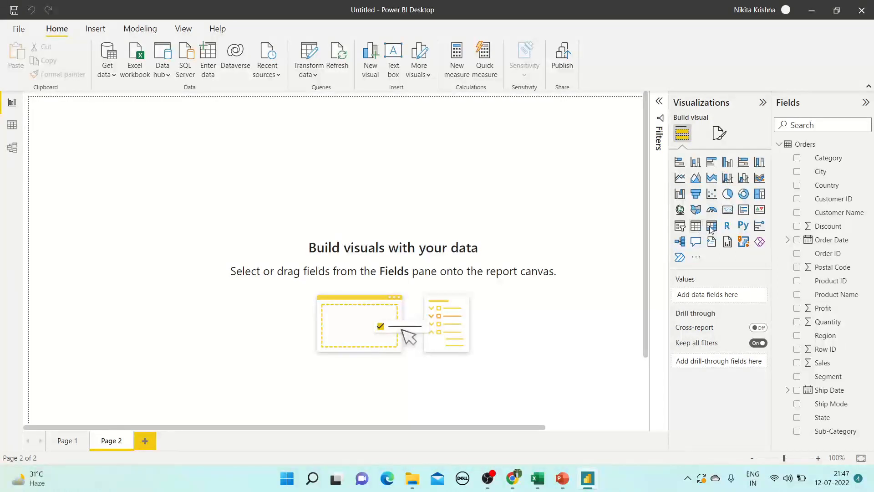
{"action": "left_click", "coordinate": [680, 227]}
- Add a stacked column chart of Sales by Category and enlarge it
{"action": "mouse_move", "coordinate": [567, 489]}
{"action": "left_click", "coordinate": [694, 162]}
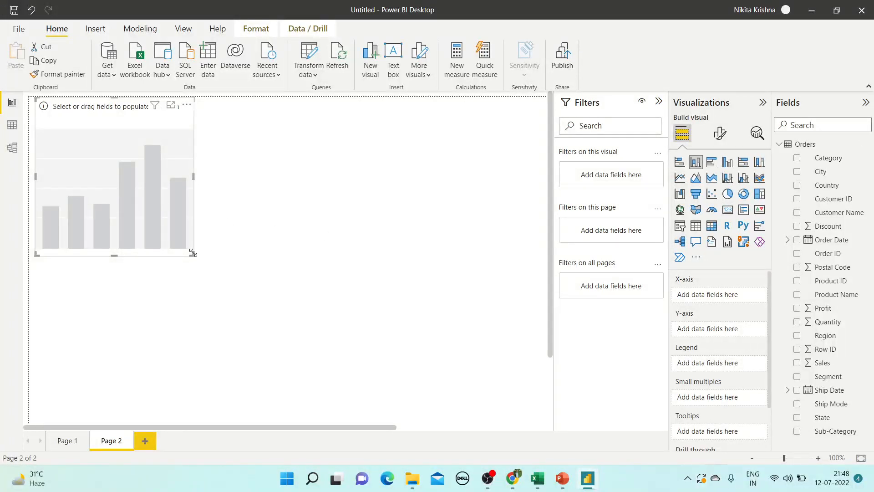
{"action": "left_click_drag", "start_coordinate": [205, 297], "coordinate": [223, 349]}
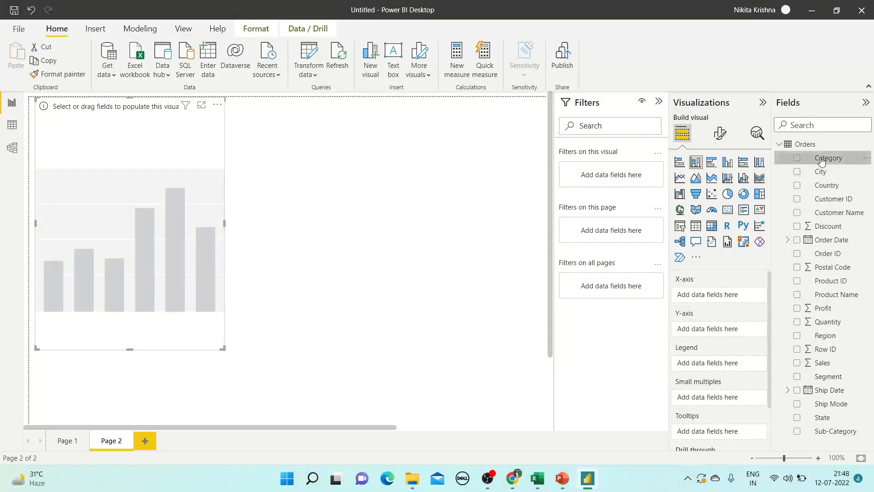
{"action": "left_click_drag", "start_coordinate": [820, 159], "coordinate": [716, 293]}
{"action": "left_click_drag", "start_coordinate": [818, 364], "coordinate": [714, 335]}
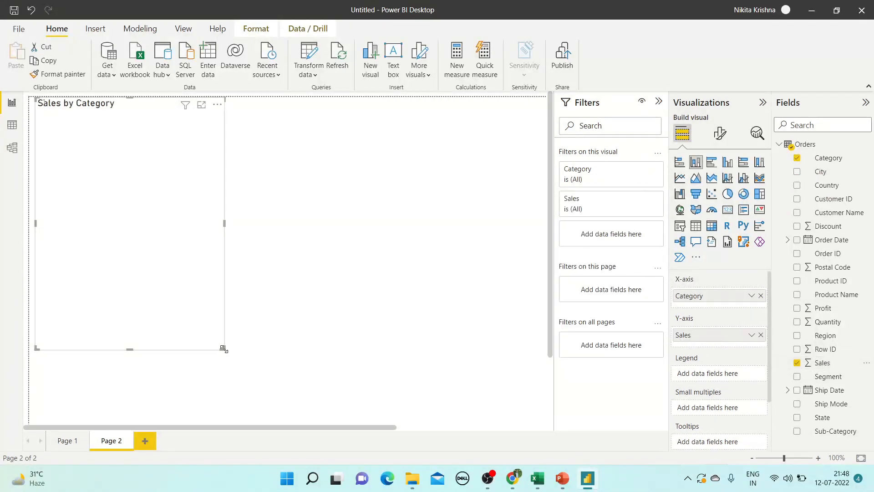
{"action": "left_click_drag", "start_coordinate": [222, 346], "coordinate": [291, 394]}
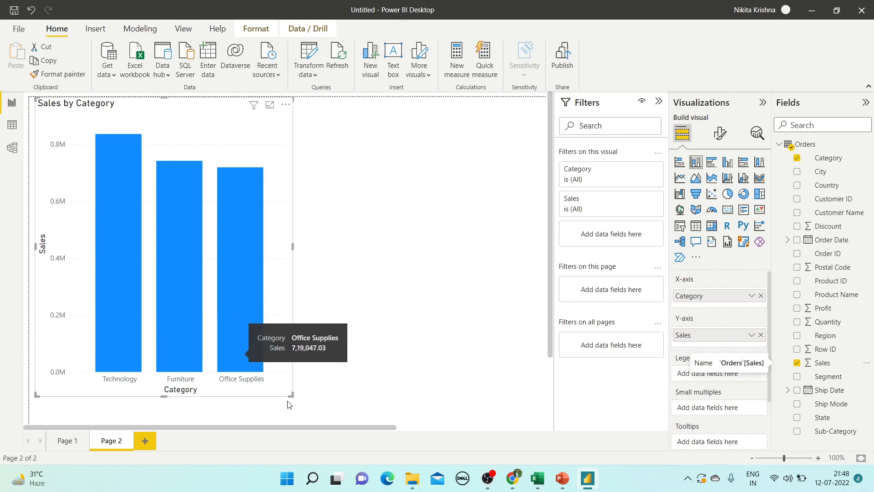
- Check the Technology bar highlight, then add a second, empty stacked column chart
{"action": "left_click", "coordinate": [516, 312]}
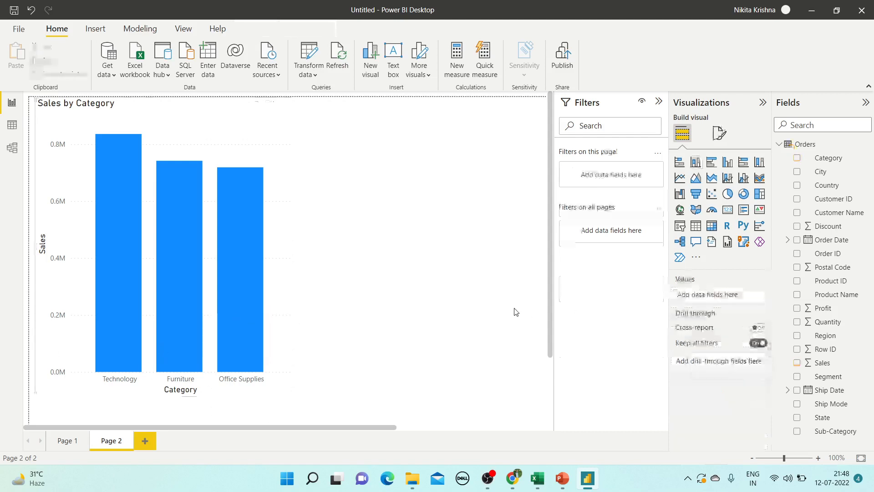
{"action": "left_click", "coordinate": [107, 264]}
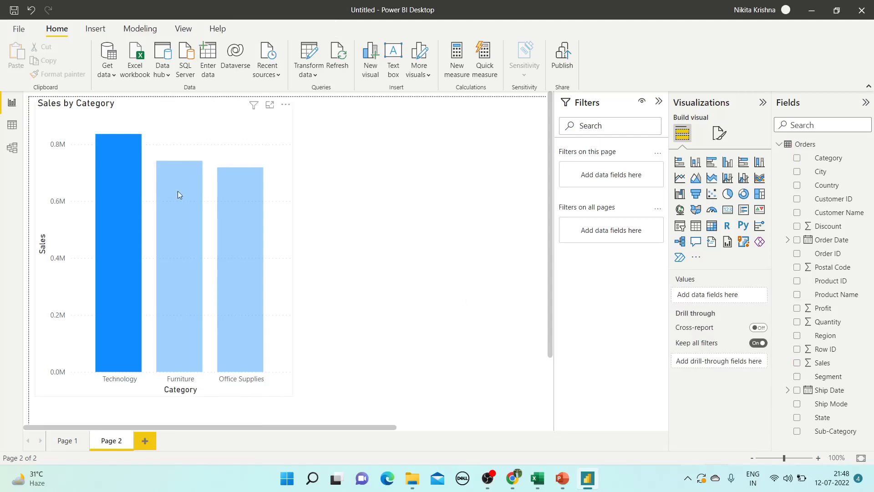
{"action": "left_click", "coordinate": [225, 119]}
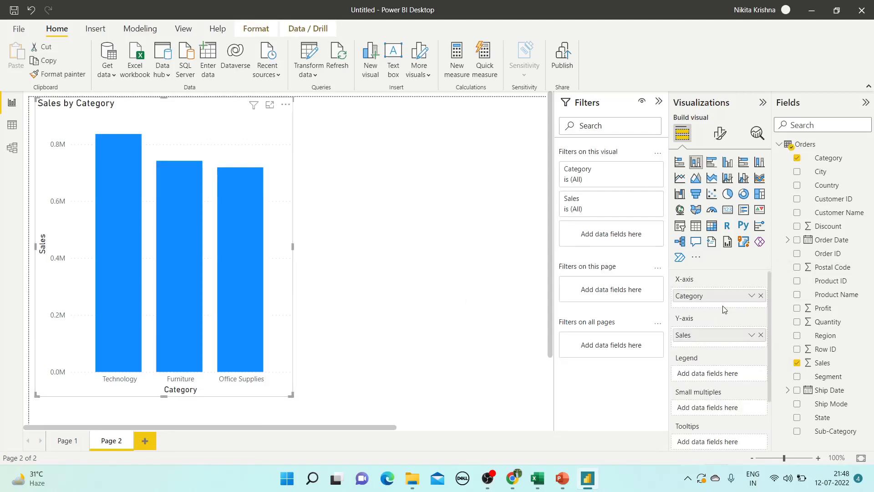
{"action": "left_click", "coordinate": [459, 205]}
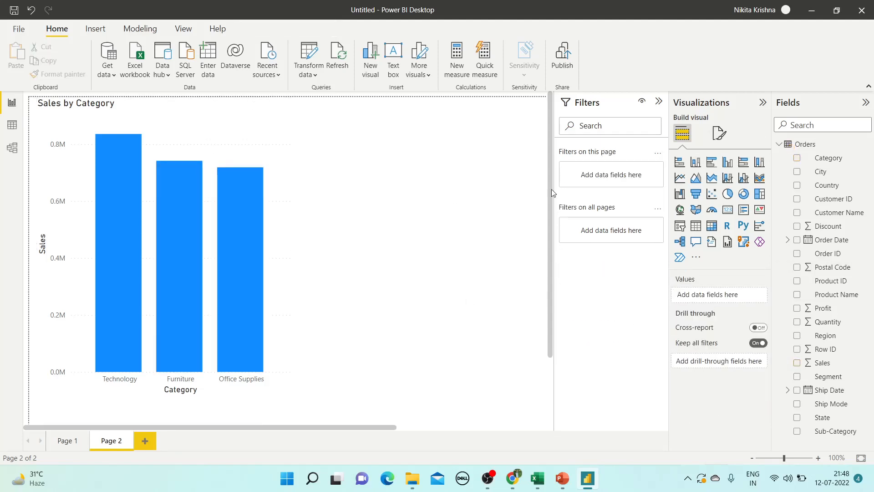
{"action": "left_click", "coordinate": [697, 162]}
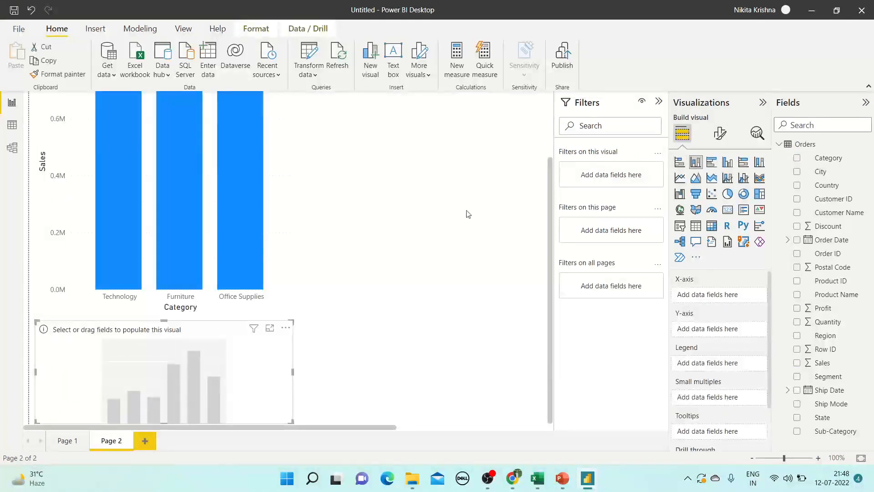
- Move the empty chart to the top right, plot Category against Sales, and make it slightly taller
{"action": "key", "text": "Escape"}
{"action": "left_click_drag", "start_coordinate": [149, 374], "coordinate": [407, 146]}
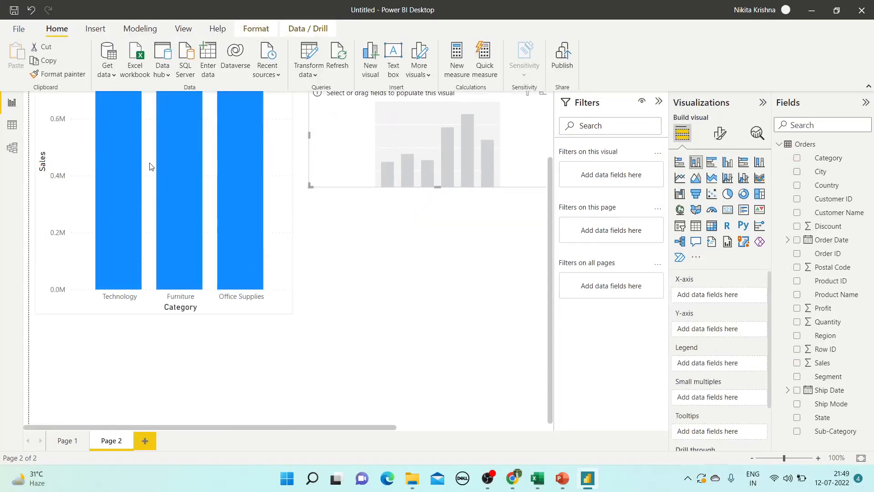
{"action": "left_click", "coordinate": [122, 267]}
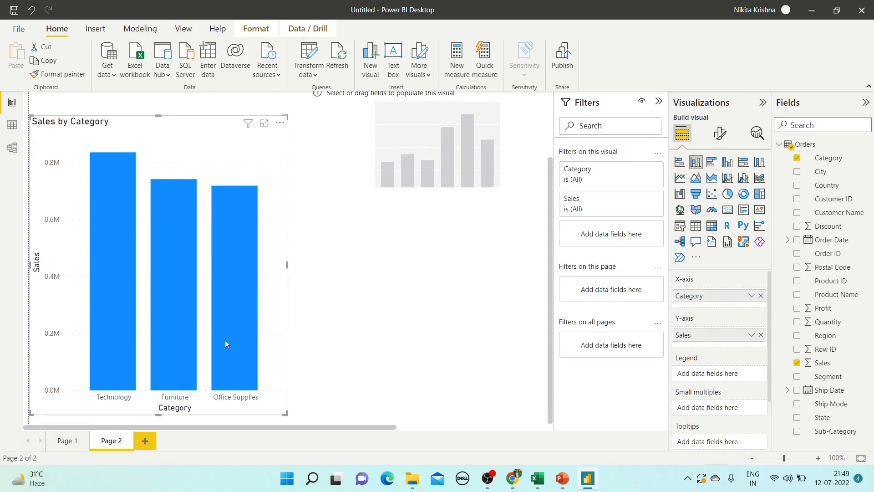
{"action": "left_click", "coordinate": [423, 182]}
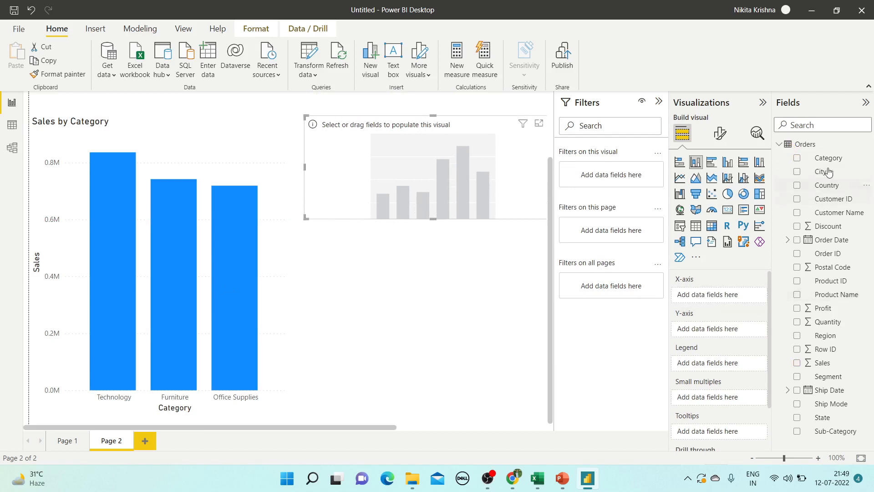
{"action": "left_click", "coordinate": [798, 159]}
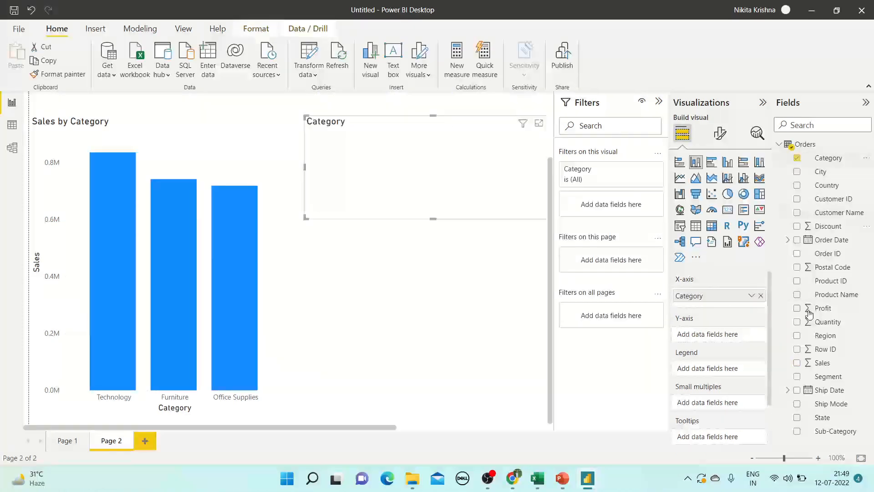
{"action": "left_click", "coordinate": [798, 363]}
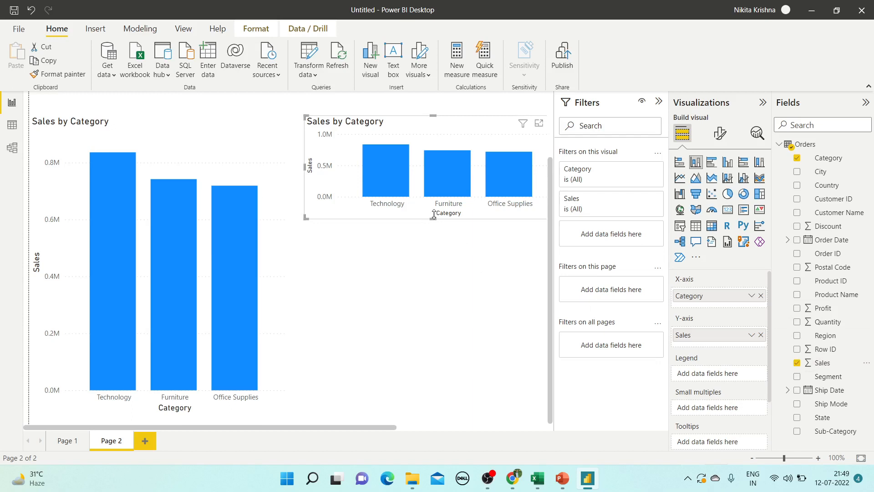
{"action": "left_click_drag", "start_coordinate": [433, 216], "coordinate": [433, 227]}
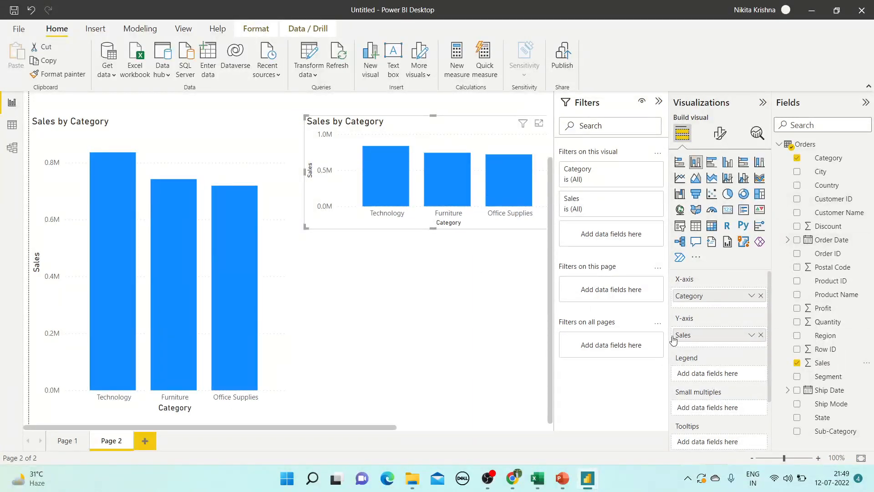
- Add an empty pie chart and move it off the first chart
{"action": "left_click", "coordinate": [384, 297]}
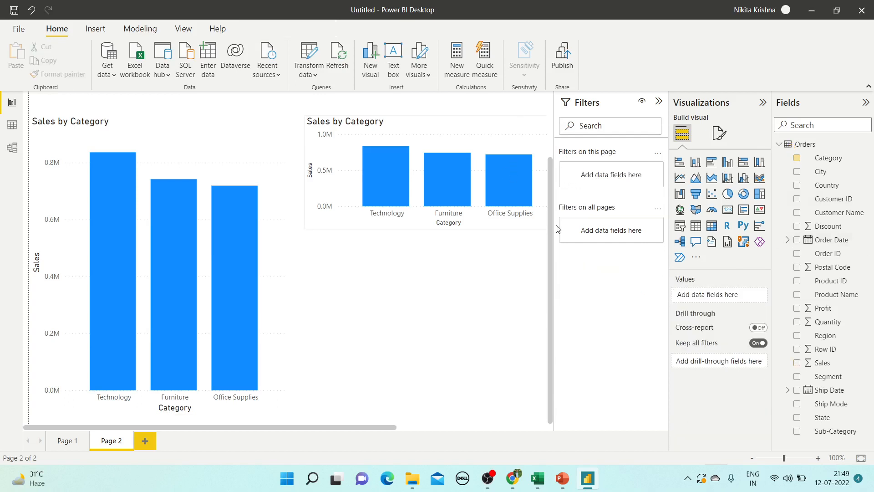
{"action": "left_click", "coordinate": [728, 194]}
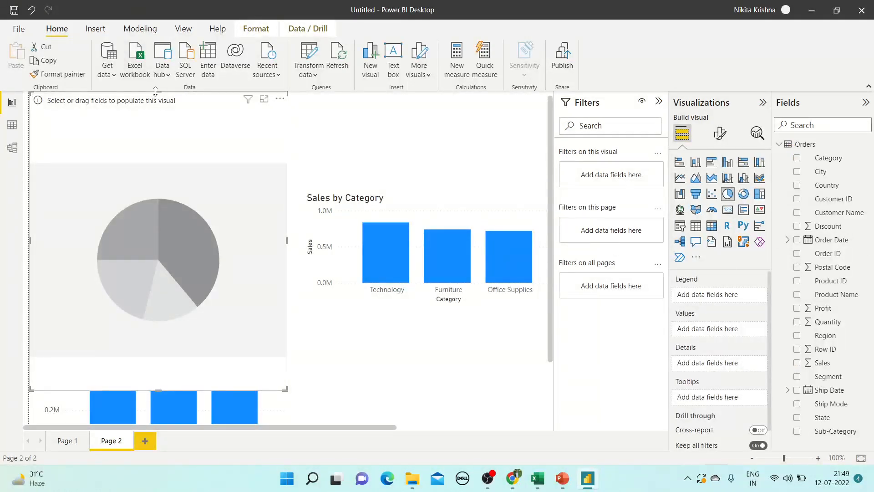
{"action": "left_click_drag", "start_coordinate": [158, 94], "coordinate": [435, 334]}
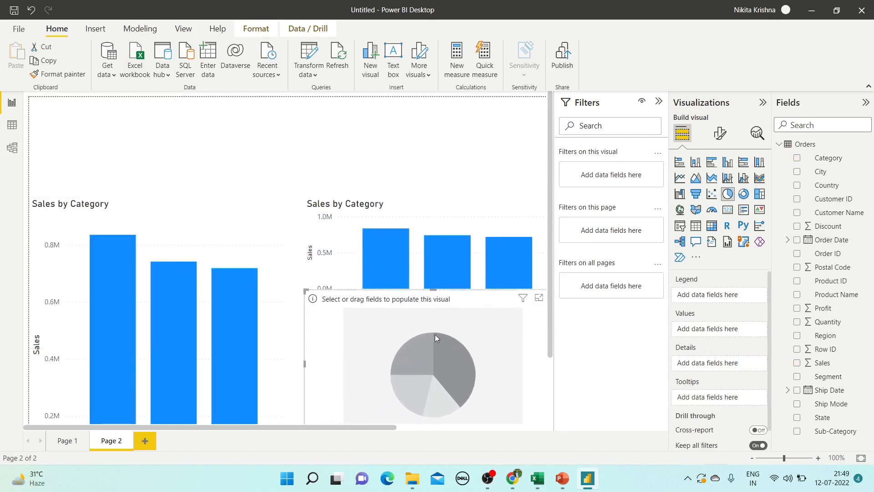
- Set the page view to Fit to page
{"action": "left_click", "coordinate": [183, 28]}
{"action": "left_click", "coordinate": [300, 80]}
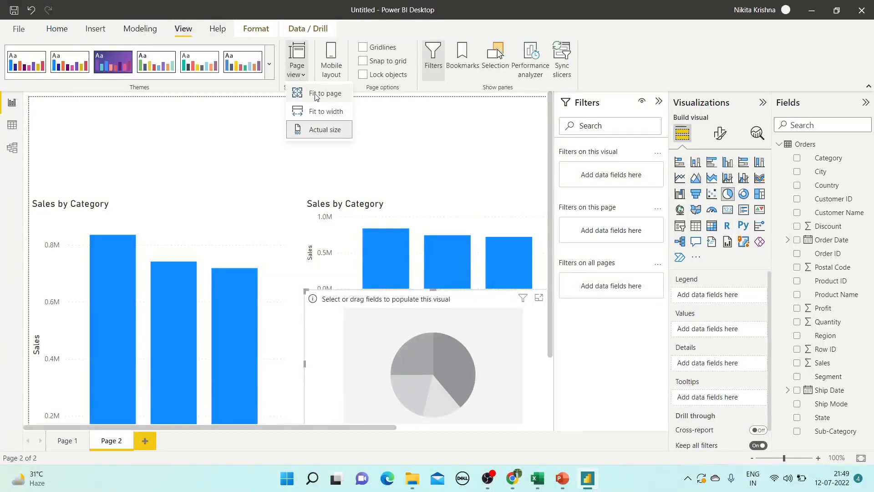
{"action": "left_click", "coordinate": [316, 92]}
- Place the small bar chart at the top right with the pie placeholder below it
{"action": "left_click_drag", "start_coordinate": [282, 266], "coordinate": [406, 316]}
{"action": "left_click_drag", "start_coordinate": [332, 196], "coordinate": [469, 137]}
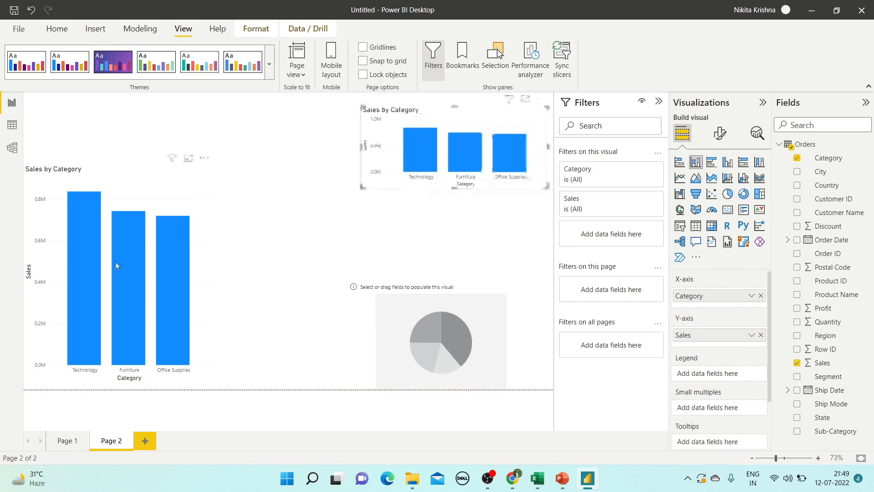
{"action": "left_click_drag", "start_coordinate": [115, 260], "coordinate": [152, 227]}
{"action": "left_click_drag", "start_coordinate": [428, 296], "coordinate": [405, 232]}
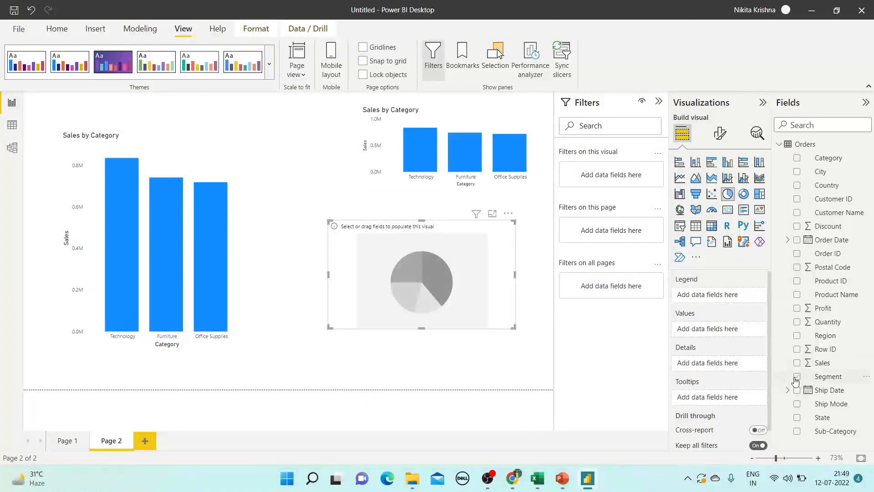
- Build a Sales by Segment pie chart from Segment and Sales, then enlarge it
{"action": "left_click", "coordinate": [797, 377]}
{"action": "left_click", "coordinate": [801, 365]}
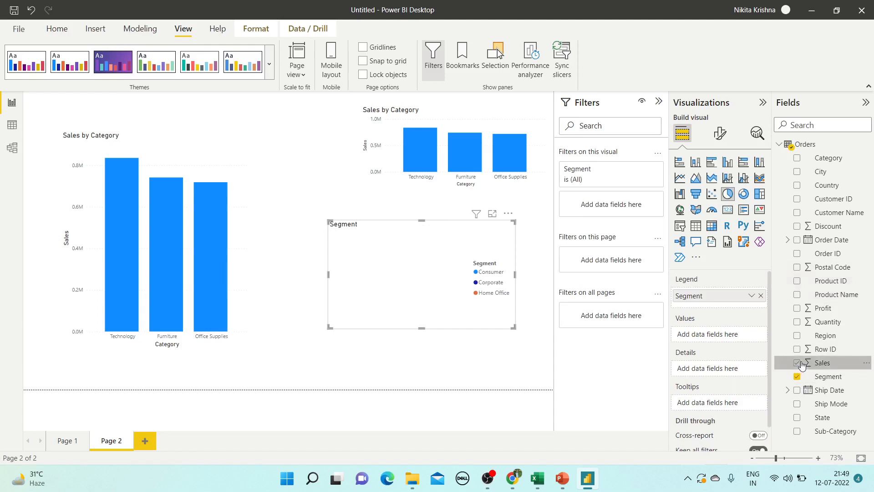
{"action": "left_click", "coordinate": [796, 364]}
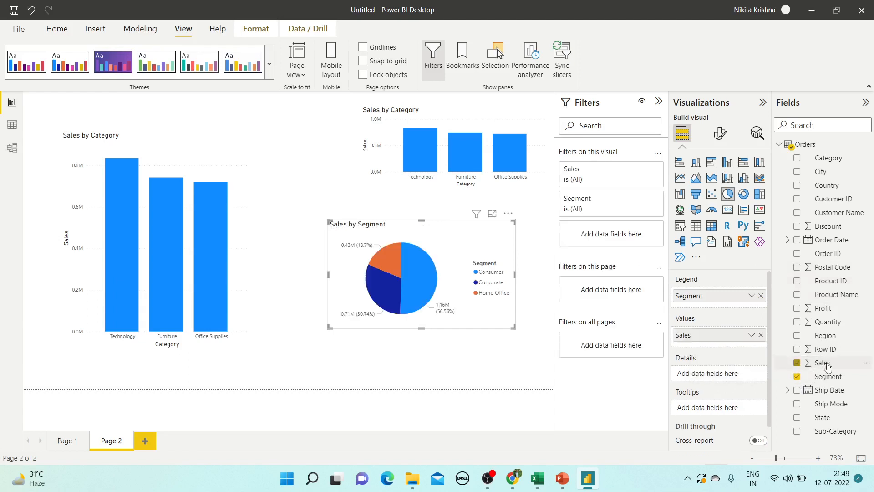
{"action": "left_click_drag", "start_coordinate": [513, 325], "coordinate": [539, 381]}
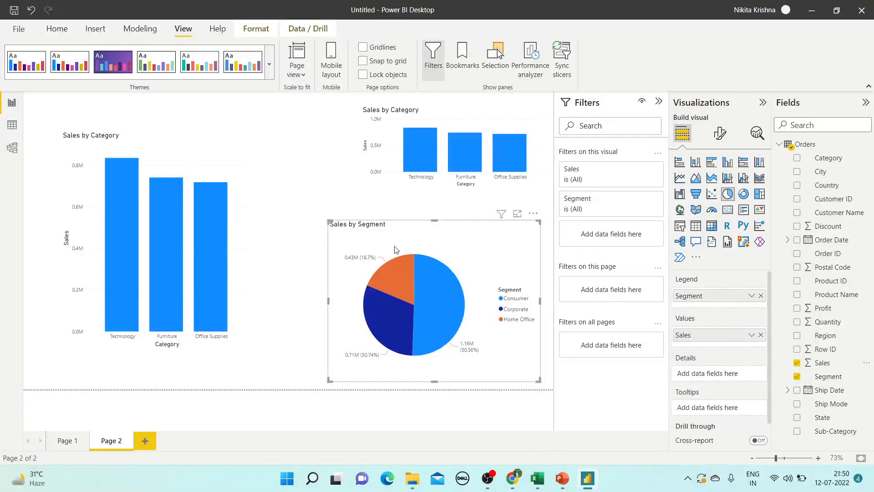
- Widen and heighten the small Sales by Category chart and widen the left one
{"action": "left_click", "coordinate": [370, 181]}
{"action": "left_click_drag", "start_coordinate": [361, 147], "coordinate": [328, 147]}
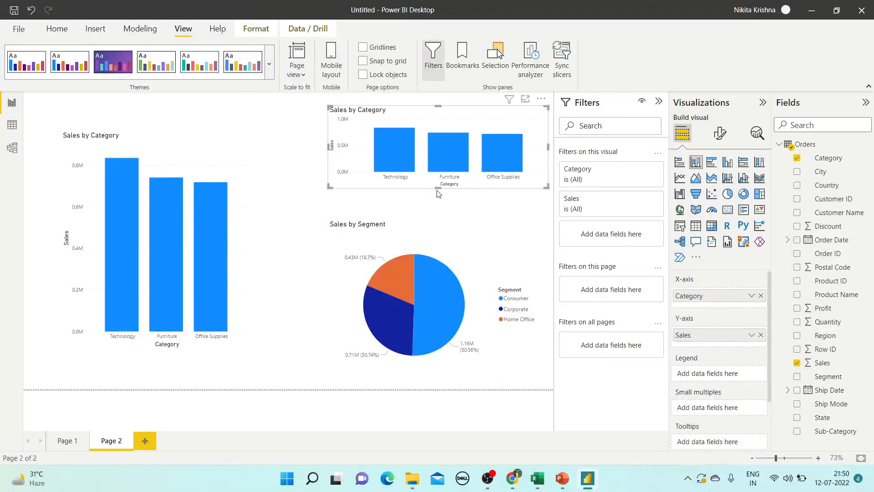
{"action": "left_click_drag", "start_coordinate": [438, 193], "coordinate": [435, 206]}
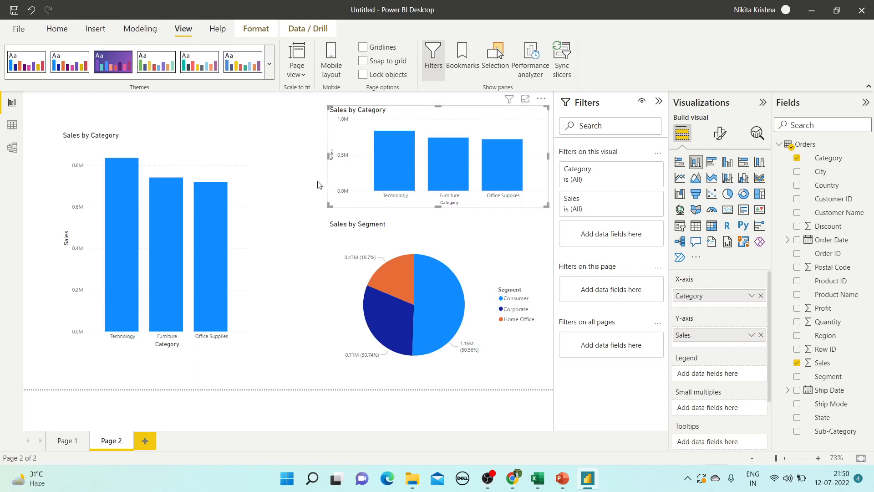
{"action": "left_click", "coordinate": [164, 155]}
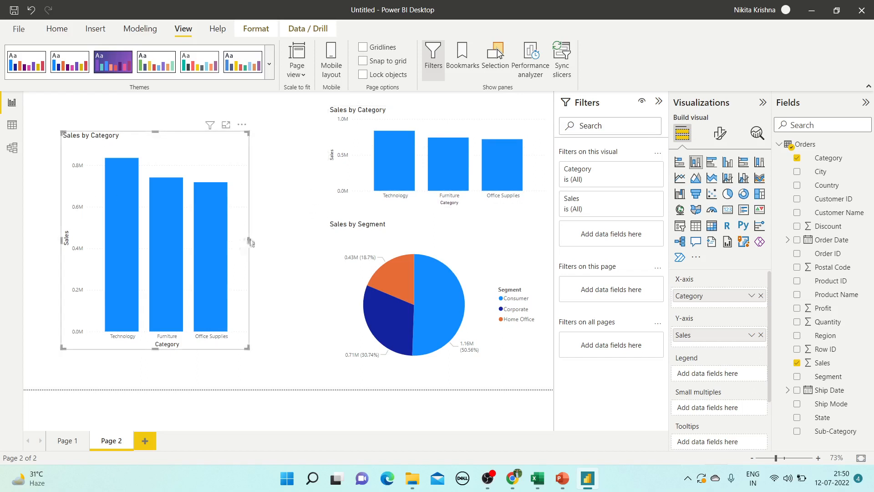
{"action": "left_click_drag", "start_coordinate": [250, 241], "coordinate": [296, 243]}
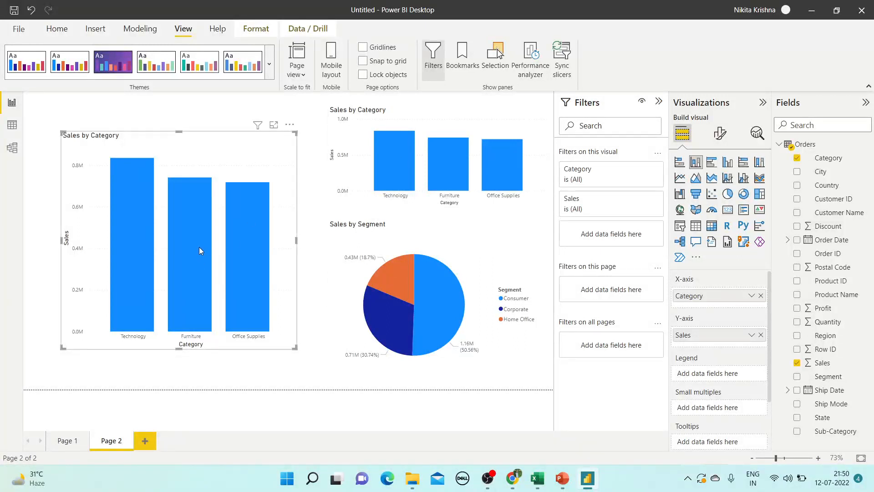
- Open the left chart's format settings and move the chart lower and left
{"action": "mouse_move", "coordinate": [199, 250]}
{"action": "left_click", "coordinate": [714, 134]}
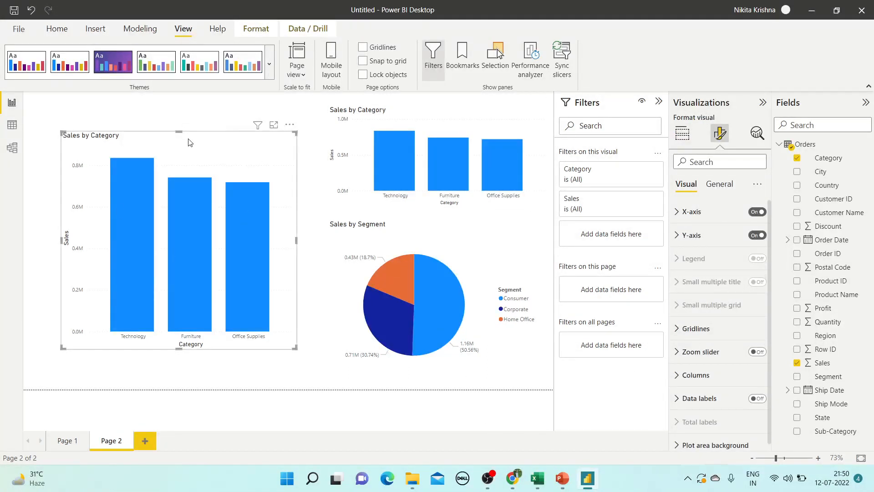
{"action": "left_click_drag", "start_coordinate": [190, 142], "coordinate": [197, 190]}
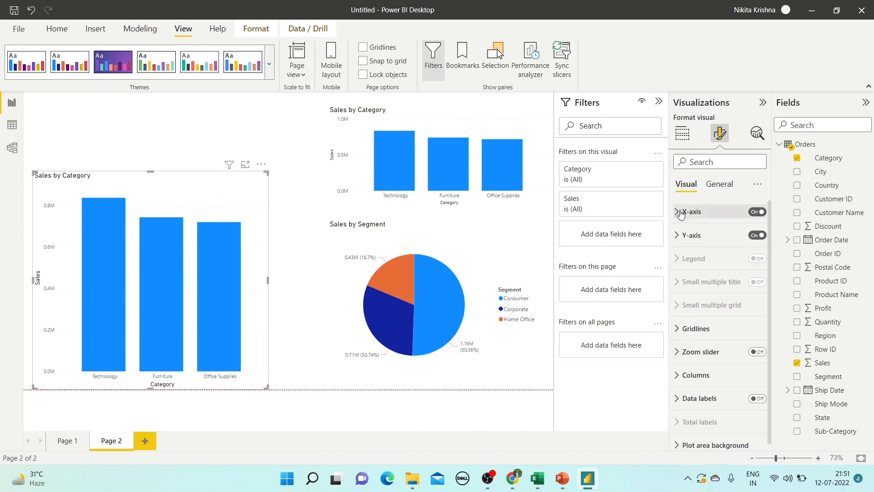
{"action": "left_click", "coordinate": [757, 212]}
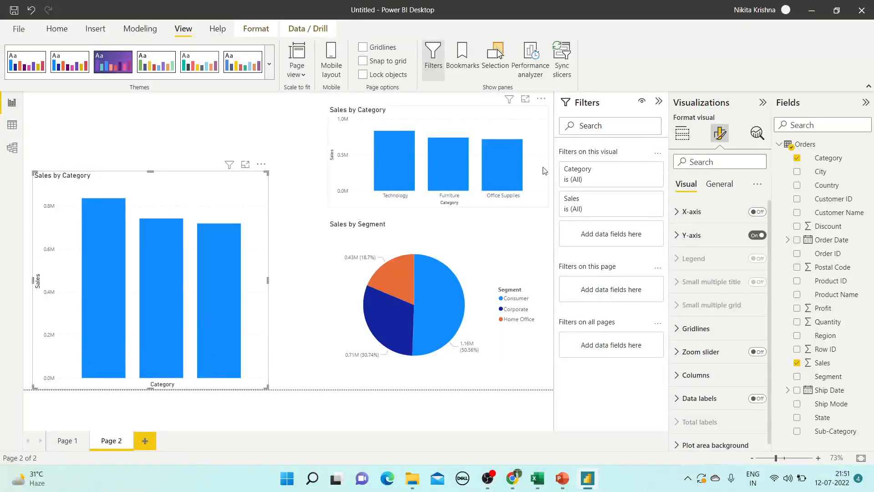
{"action": "left_click", "coordinate": [758, 212]}
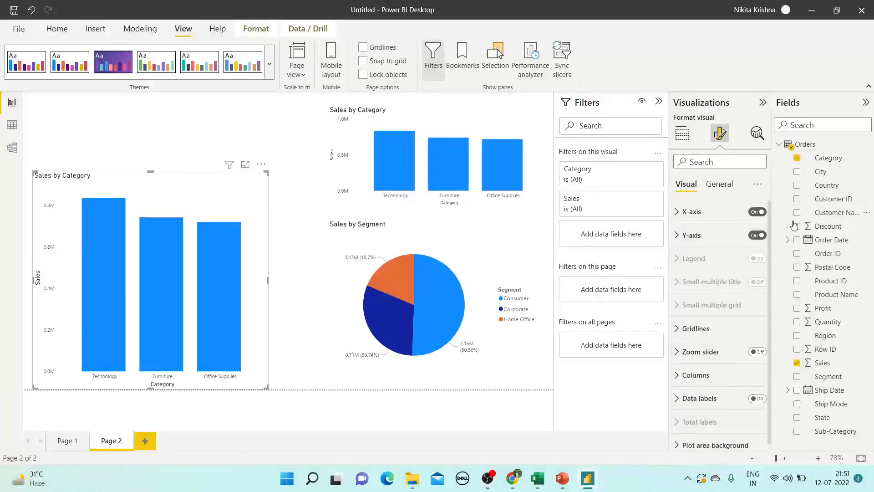
- Make the X-axis labels 12 point, bold and orange
{"action": "left_click", "coordinate": [677, 212]}
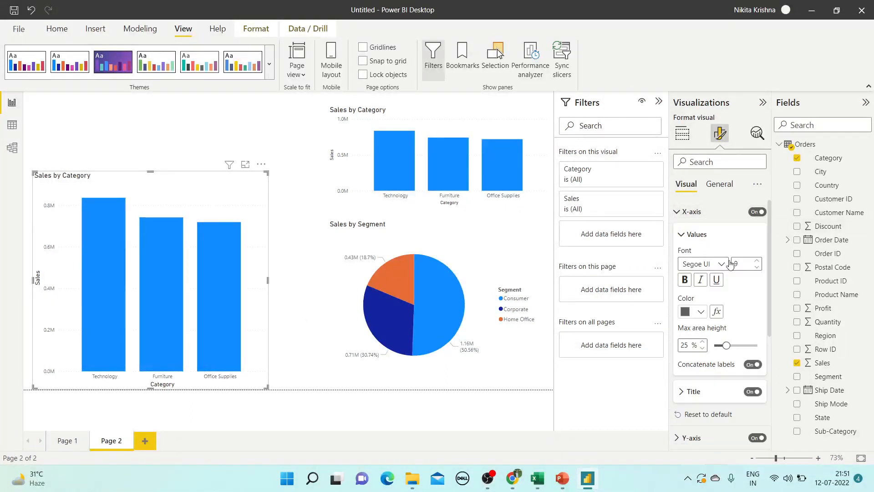
{"action": "left_click", "coordinate": [758, 263]}
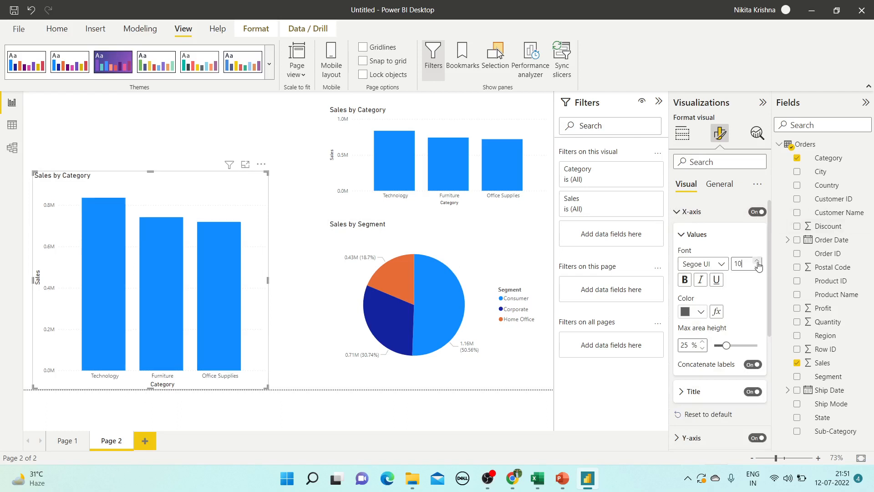
{"action": "left_click", "coordinate": [758, 263]}
{"action": "left_click", "coordinate": [758, 263]}
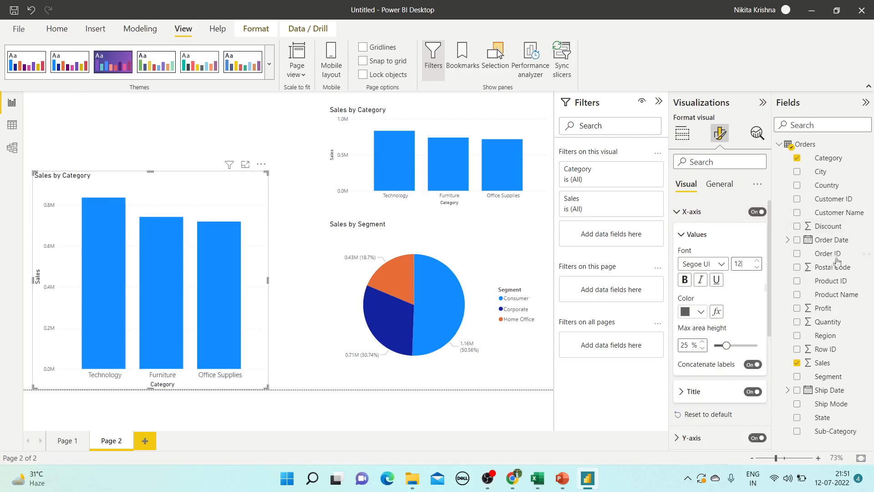
{"action": "left_click", "coordinate": [685, 280]}
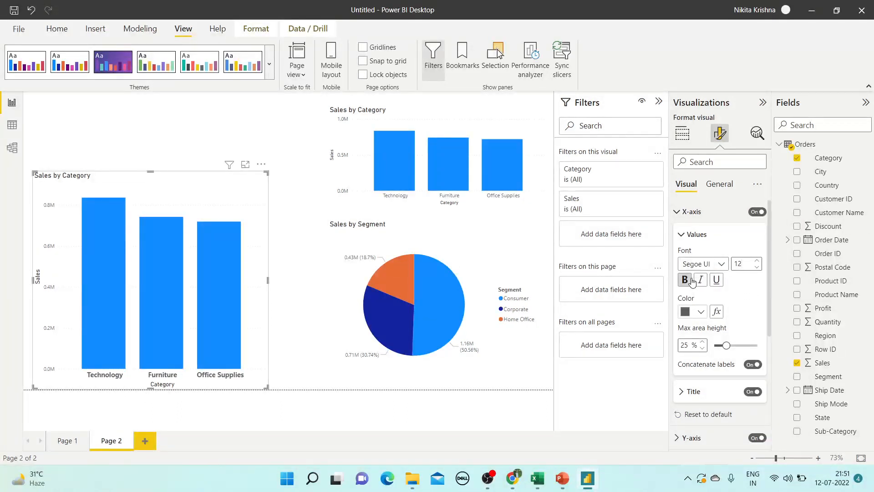
{"action": "left_click", "coordinate": [701, 312]}
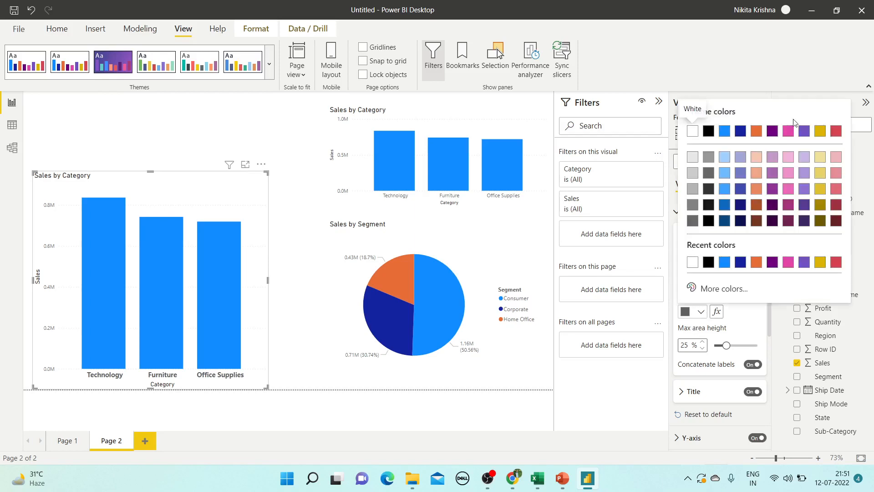
{"action": "left_click", "coordinate": [756, 131]}
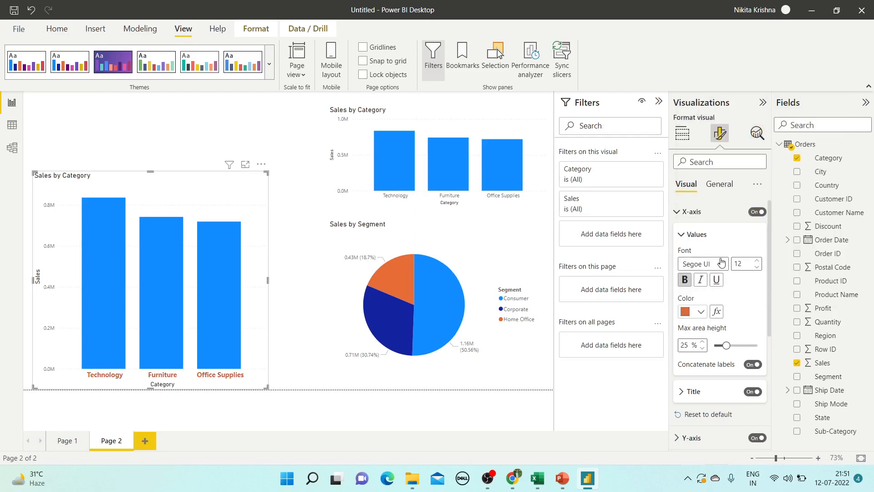
{"action": "scroll", "coordinate": [722, 263], "scroll_direction": "down", "scroll_amount": 3}
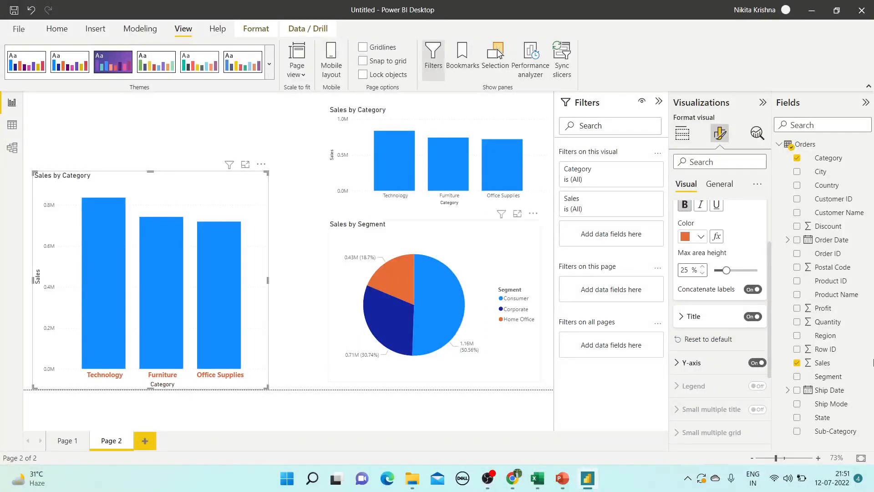
- Turn off the X-axis title and collapse the X-axis card
{"action": "left_click", "coordinate": [752, 318]}
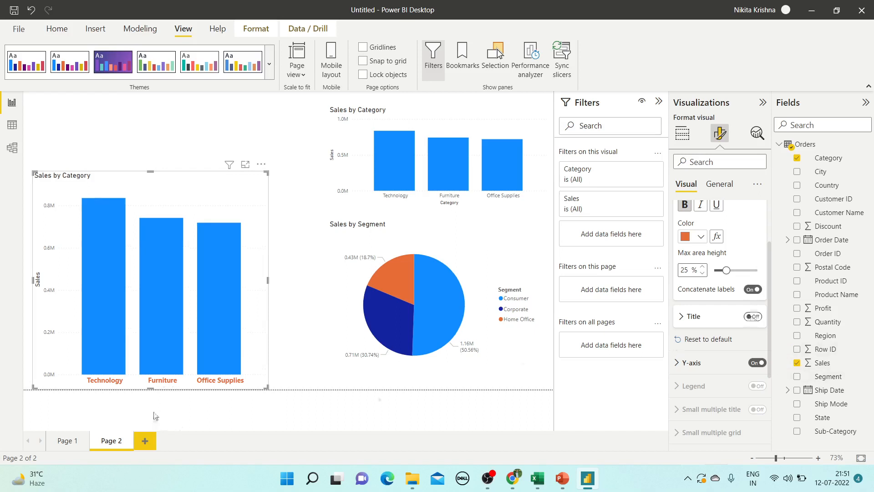
{"action": "scroll", "coordinate": [701, 303], "scroll_direction": "up", "scroll_amount": 5}
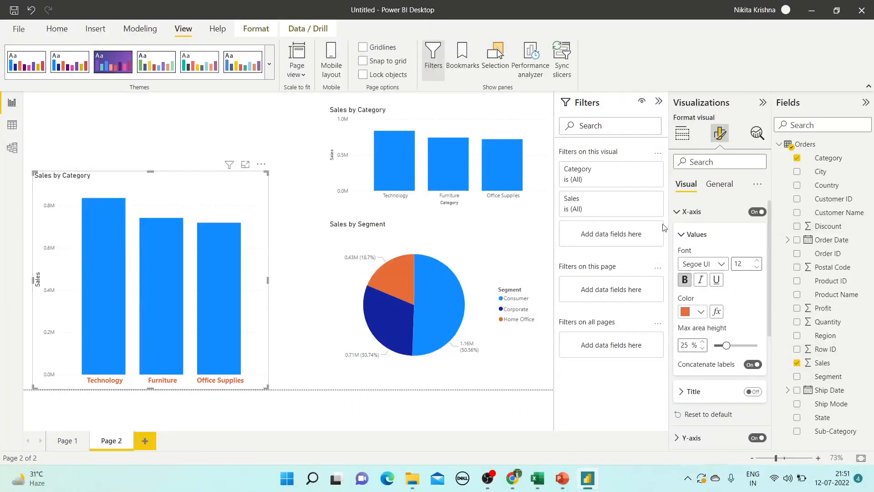
{"action": "left_click", "coordinate": [710, 212]}
{"action": "scroll", "coordinate": [713, 236], "scroll_direction": "down", "scroll_amount": 1}
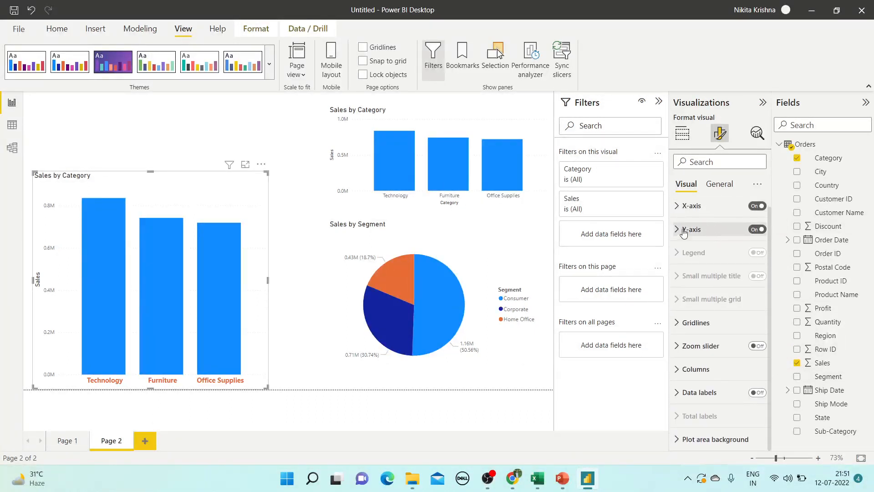
- Show the Y-axis values in Millions with 1 decimal place
{"action": "left_click", "coordinate": [756, 230]}
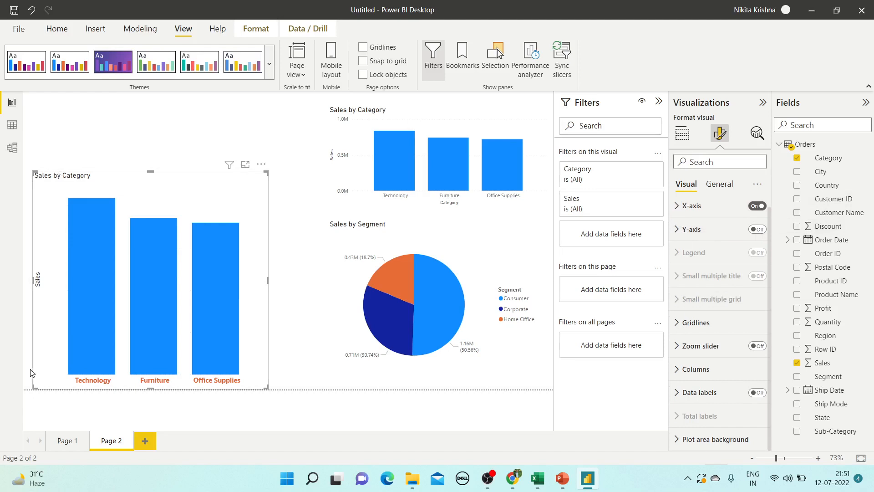
{"action": "left_click", "coordinate": [763, 231]}
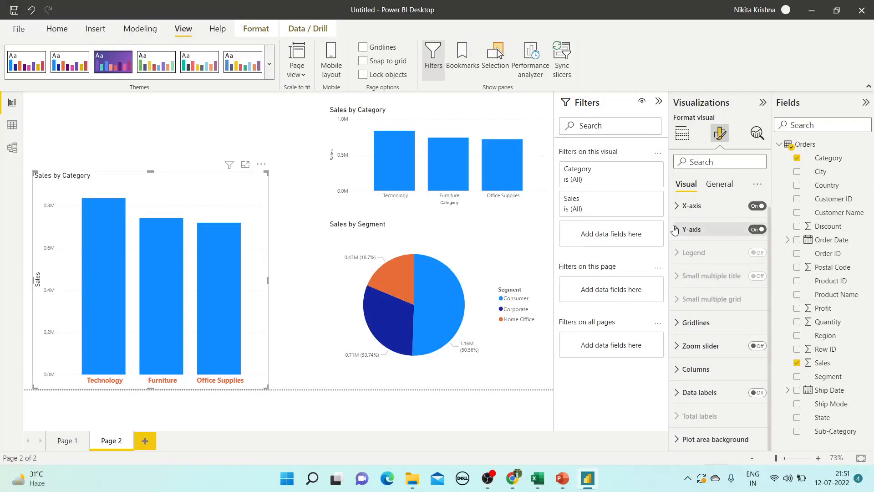
{"action": "left_click", "coordinate": [718, 231]}
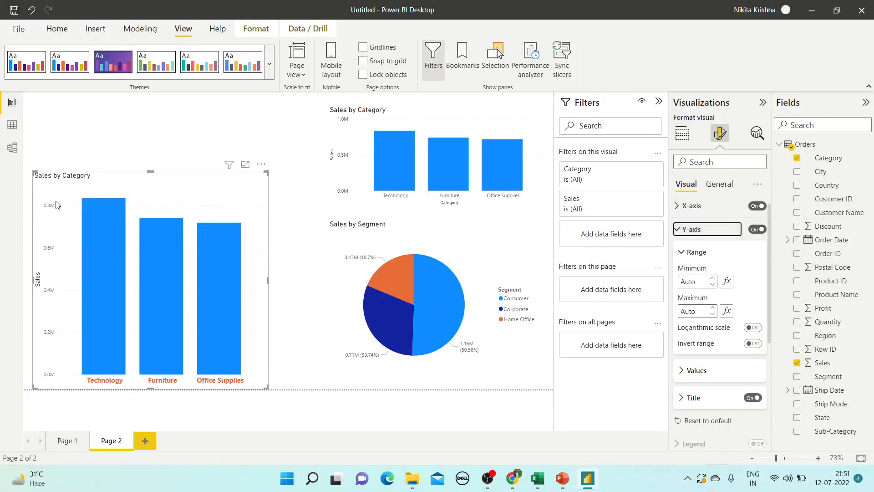
{"action": "left_click", "coordinate": [706, 371]}
{"action": "scroll", "coordinate": [720, 371], "scroll_direction": "down", "scroll_amount": 3}
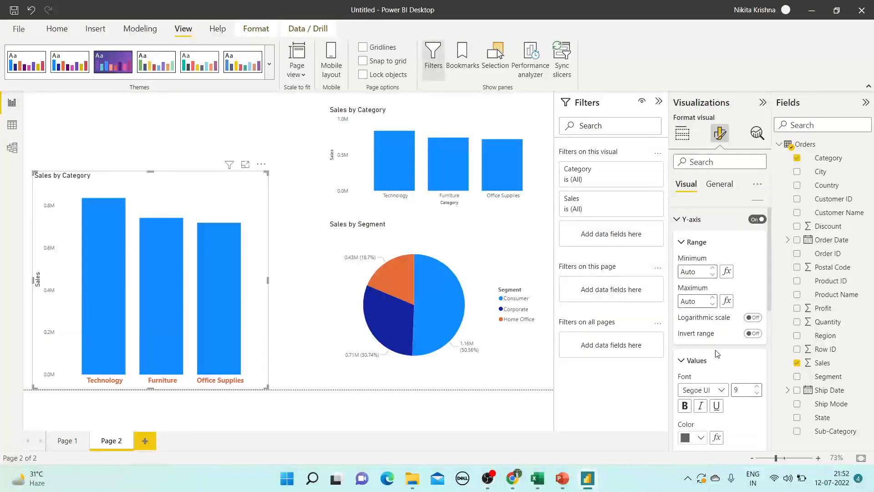
{"action": "left_click", "coordinate": [728, 368]}
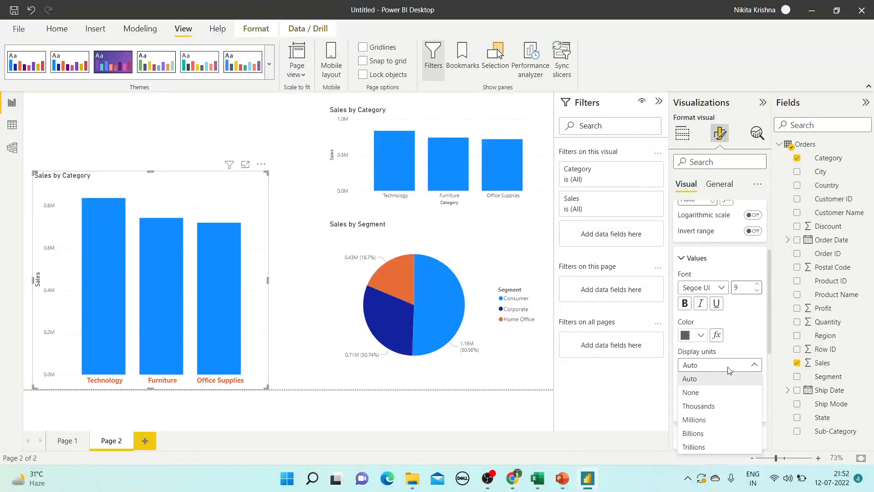
{"action": "left_click", "coordinate": [713, 407]}
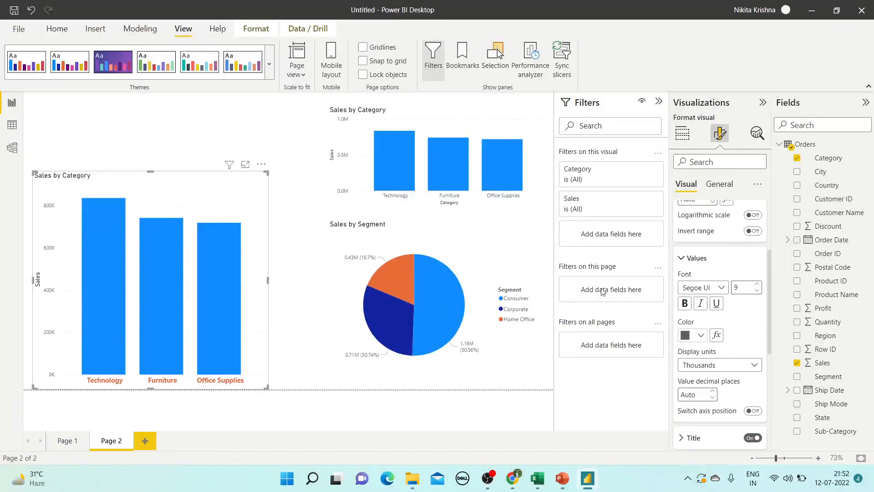
{"action": "left_click", "coordinate": [713, 402]}
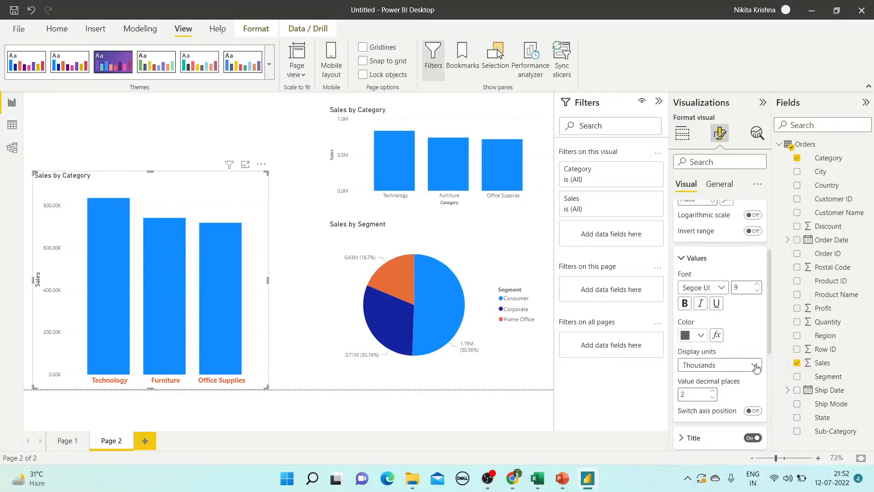
{"action": "left_click", "coordinate": [754, 366]}
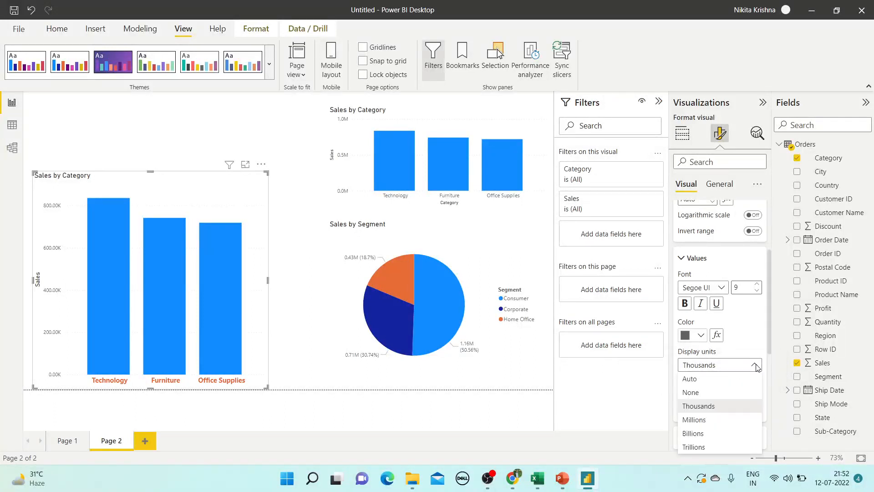
{"action": "left_click", "coordinate": [713, 421]}
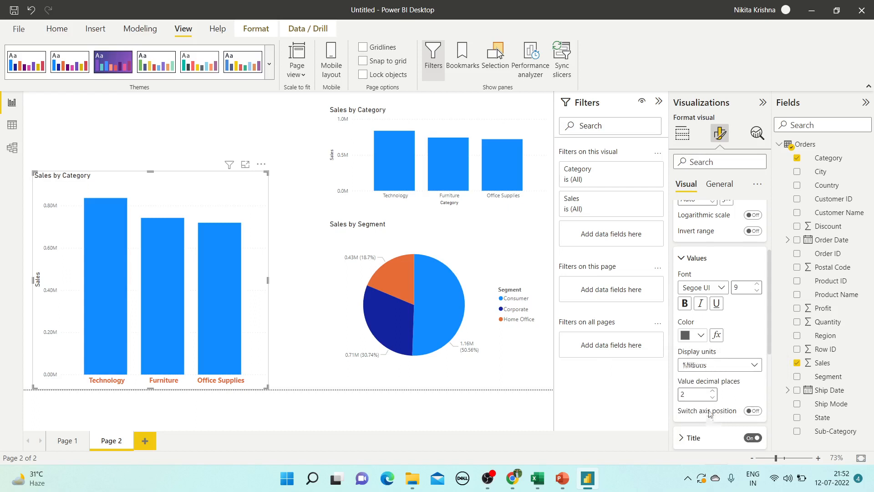
{"action": "left_click", "coordinate": [714, 392]}
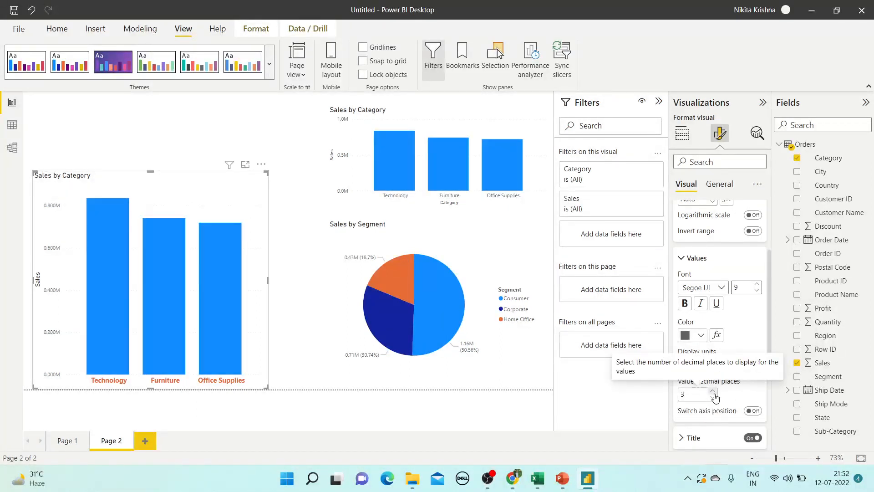
{"action": "left_click", "coordinate": [713, 397]}
{"action": "left_click", "coordinate": [713, 397]}
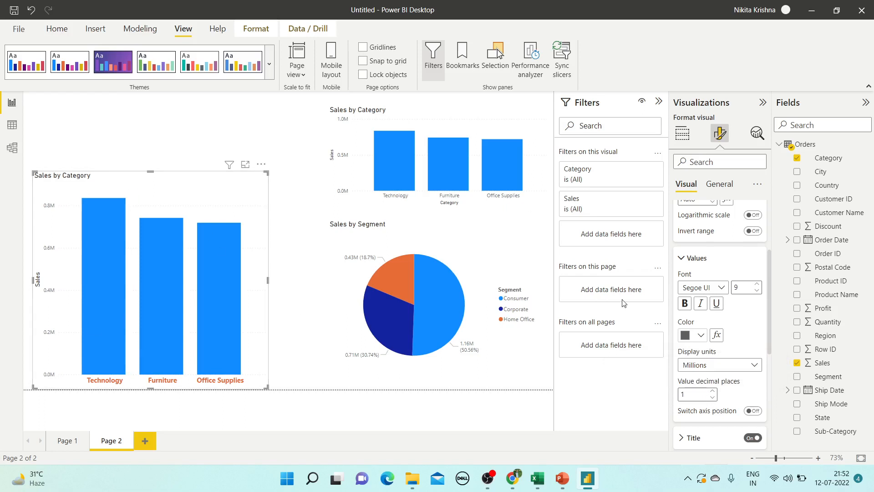
- Make the Y-axis value labels 12 point, bold and orange
{"action": "left_click", "coordinate": [757, 284]}
{"action": "left_click", "coordinate": [757, 283]}
{"action": "left_click", "coordinate": [757, 284]}
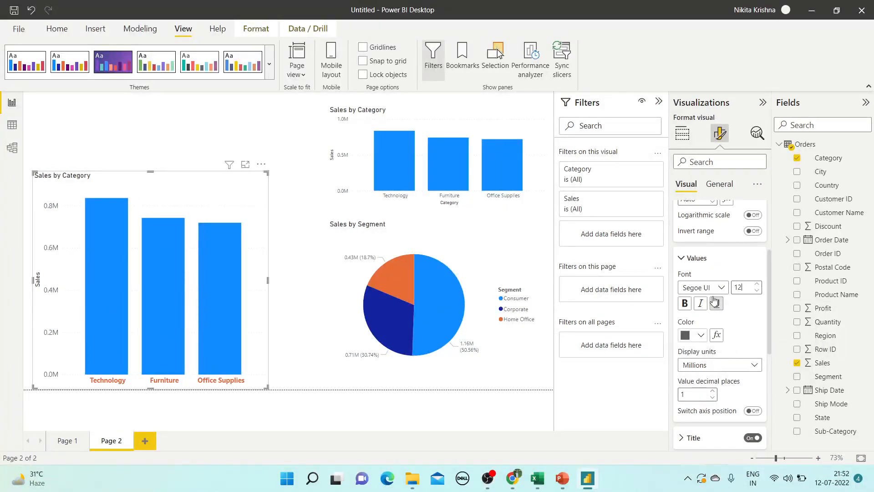
{"action": "left_click", "coordinate": [685, 303]}
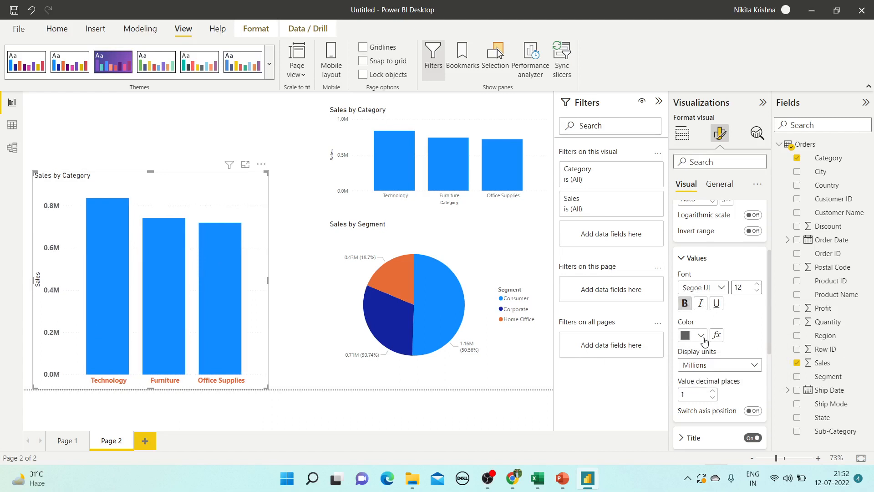
{"action": "left_click", "coordinate": [701, 335]}
{"action": "left_click", "coordinate": [755, 157]}
- Turn off the Y-axis title
{"action": "scroll", "coordinate": [739, 436], "scroll_direction": "down", "scroll_amount": 1}
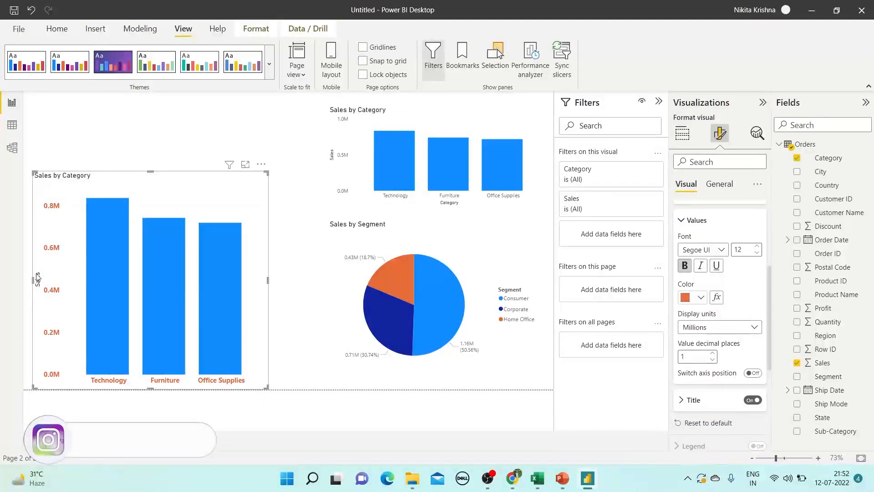
{"action": "left_click", "coordinate": [751, 406]}
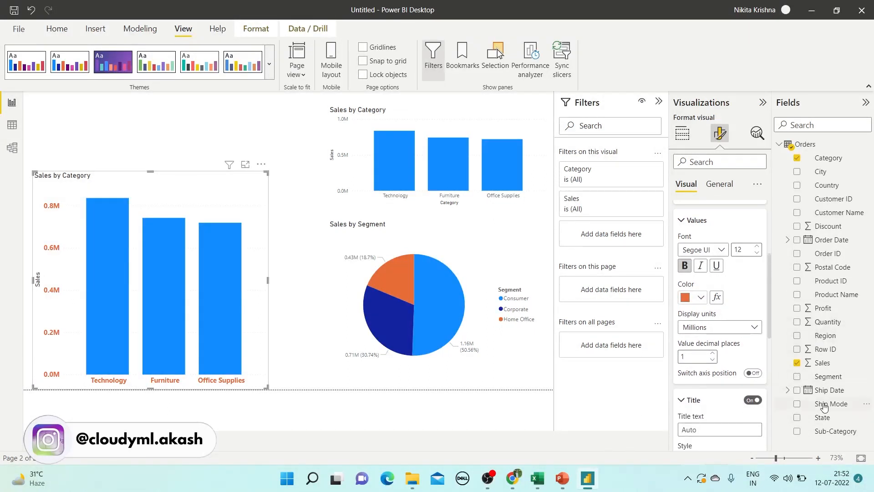
{"action": "left_click", "coordinate": [752, 401]}
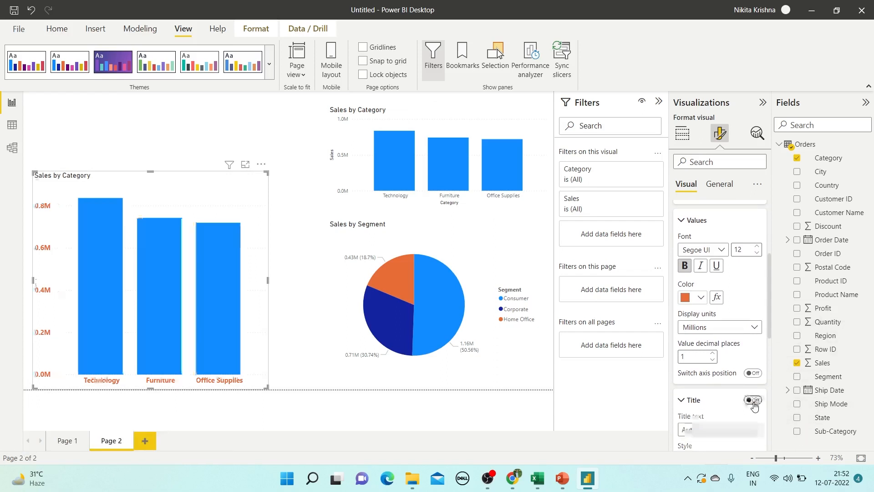
{"action": "scroll", "coordinate": [695, 330], "scroll_direction": "down", "scroll_amount": 2}
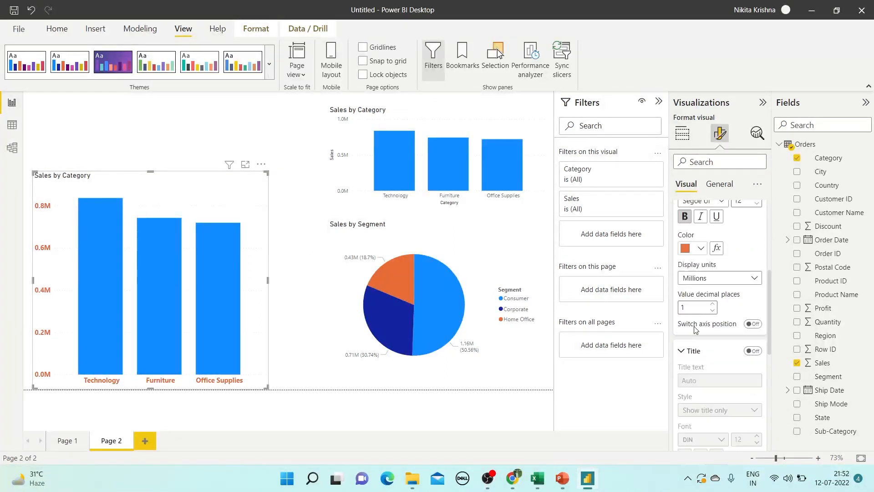
{"action": "scroll", "coordinate": [696, 330], "scroll_direction": "up", "scroll_amount": 4}
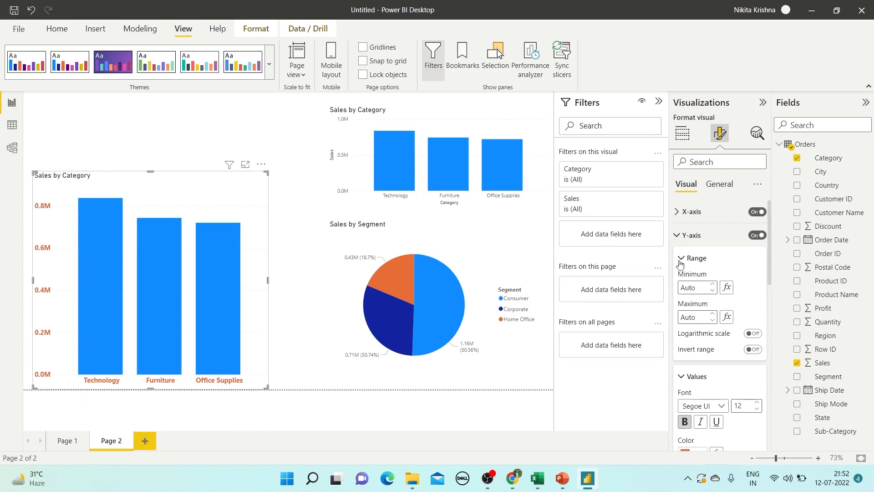
- Add Segment to the left chart's Legend to stack columns by Consumer, Corporate and Home Office
{"action": "left_click", "coordinate": [685, 235]}
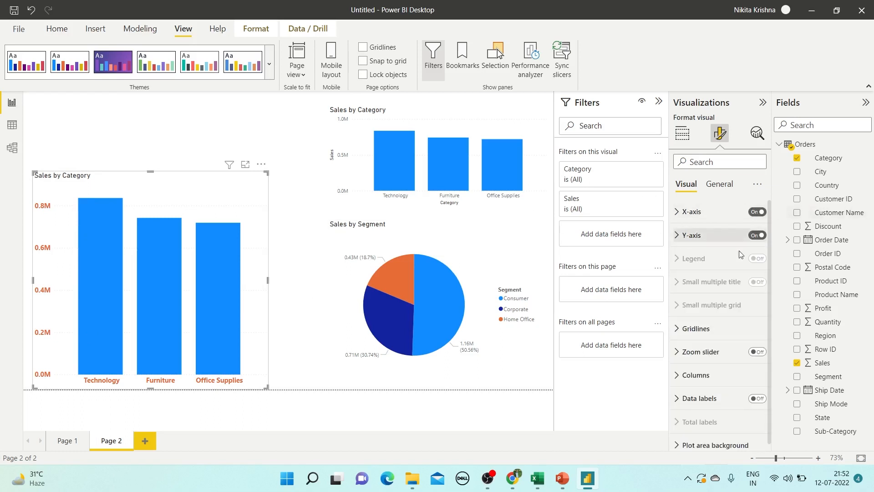
{"action": "mouse_move", "coordinate": [693, 264]}
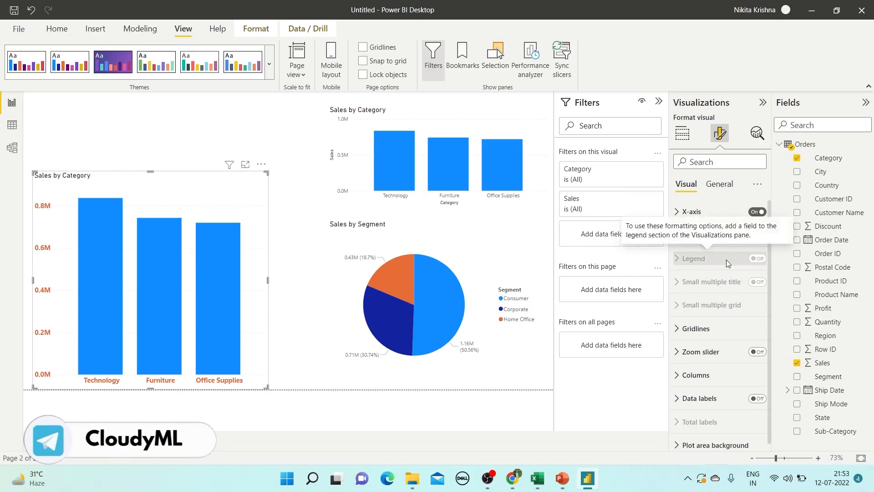
{"action": "left_click", "coordinate": [682, 133]}
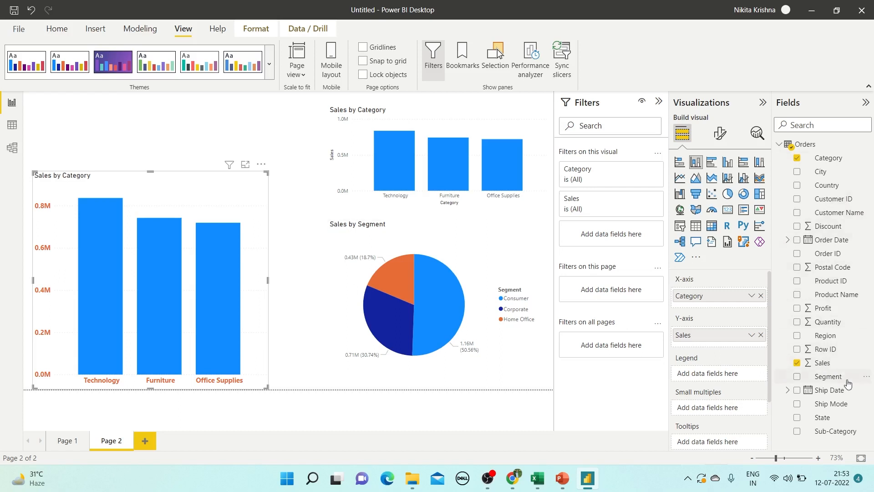
{"action": "left_click_drag", "start_coordinate": [841, 378], "coordinate": [751, 377]}
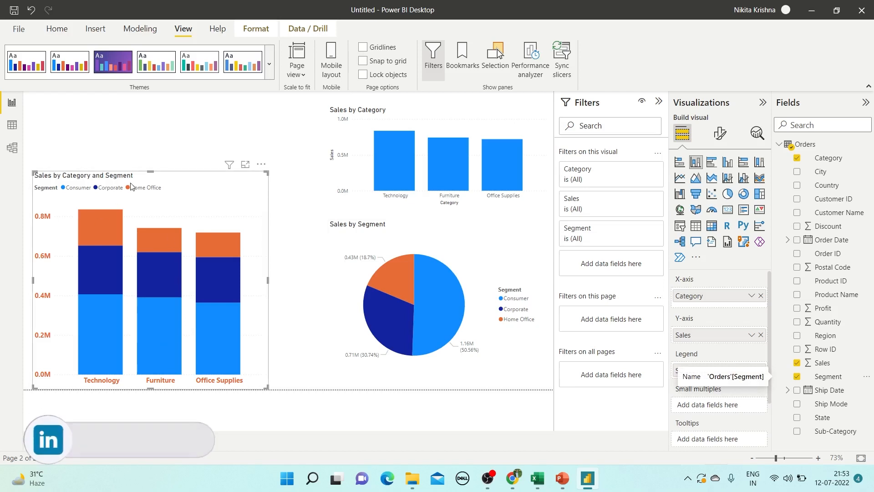
{"action": "mouse_move", "coordinate": [101, 337]}
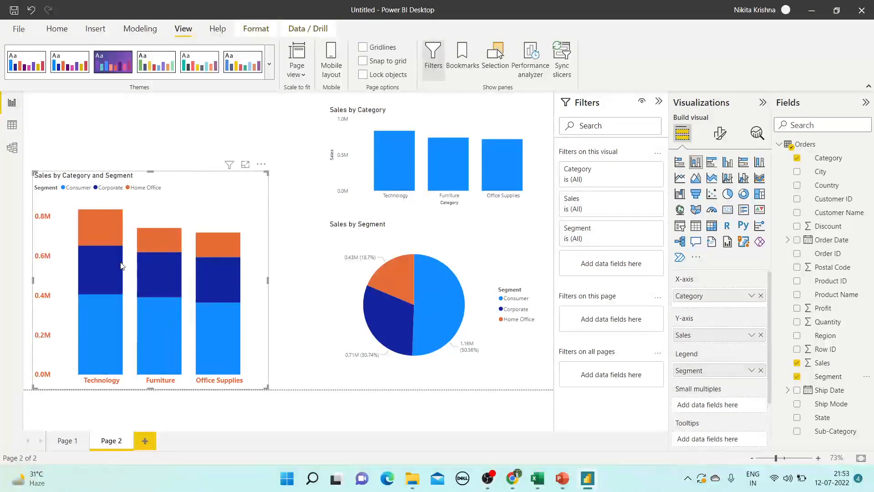
{"action": "mouse_move", "coordinate": [108, 221]}
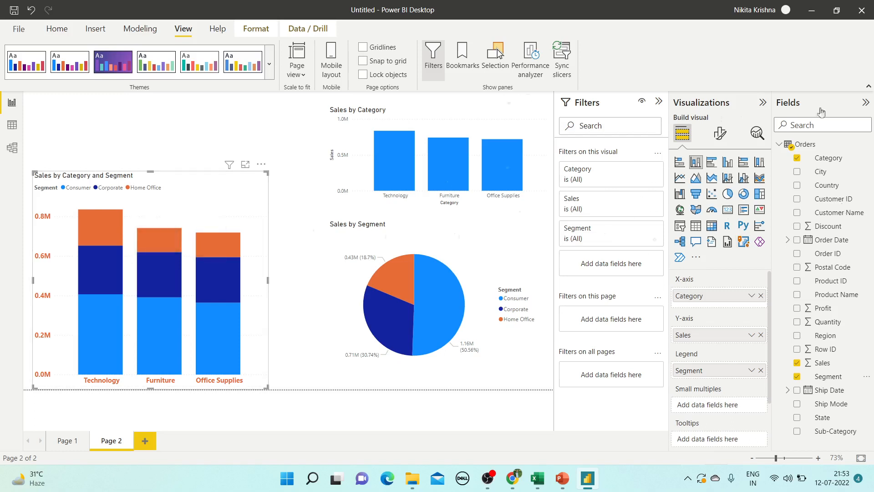
- Nudge the stacked chart left and set its legend position to Top center
{"action": "left_click", "coordinate": [719, 133]}
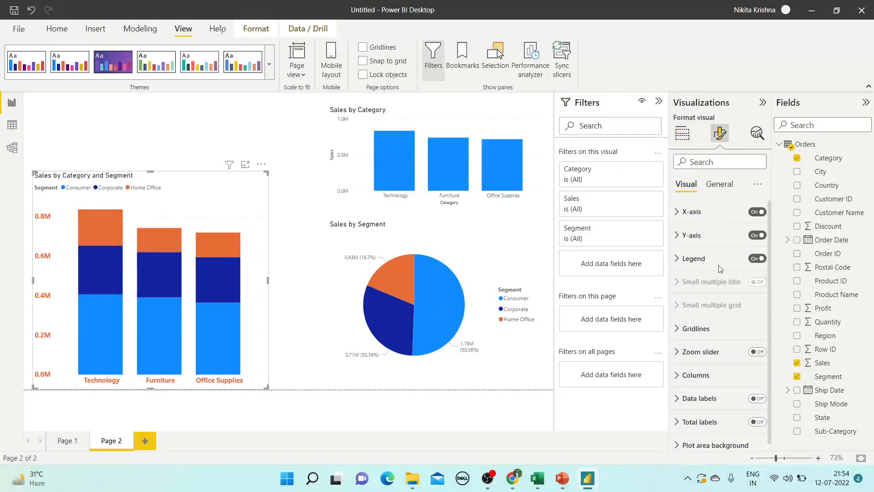
{"action": "left_click", "coordinate": [676, 259]}
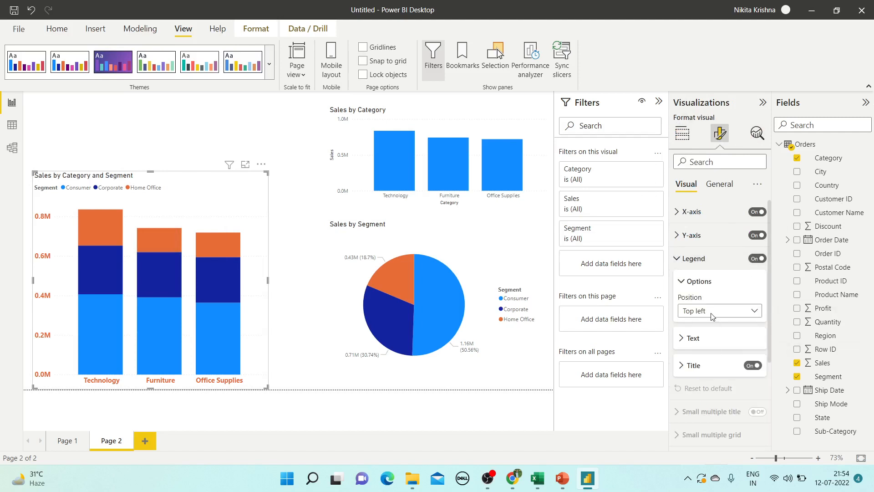
{"action": "mouse_move", "coordinate": [37, 192]}
{"action": "left_mouse_down"}
{"action": "mouse_move", "coordinate": [49, 191]}
{"action": "mouse_move", "coordinate": [29, 189]}
{"action": "left_mouse_up"}
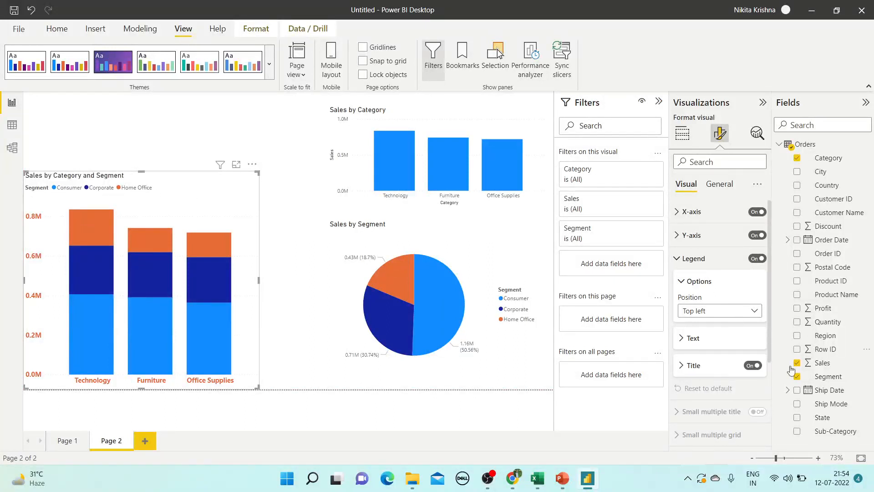
{"action": "left_click", "coordinate": [704, 314]}
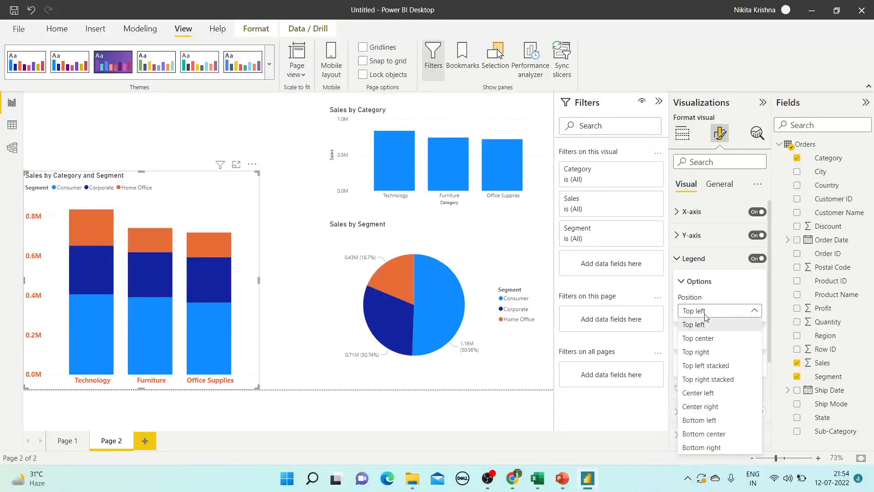
{"action": "left_click", "coordinate": [703, 338]}
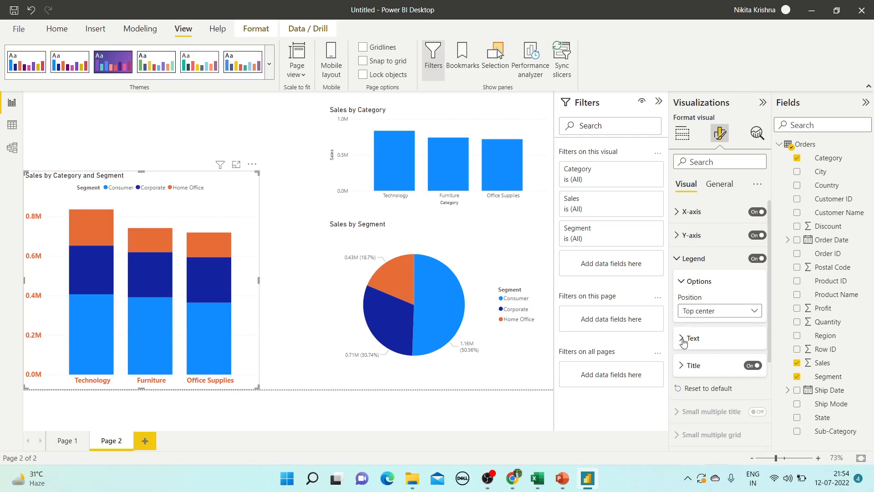
- Make the legend text 12 point, bold and orange
{"action": "left_click", "coordinate": [683, 338]}
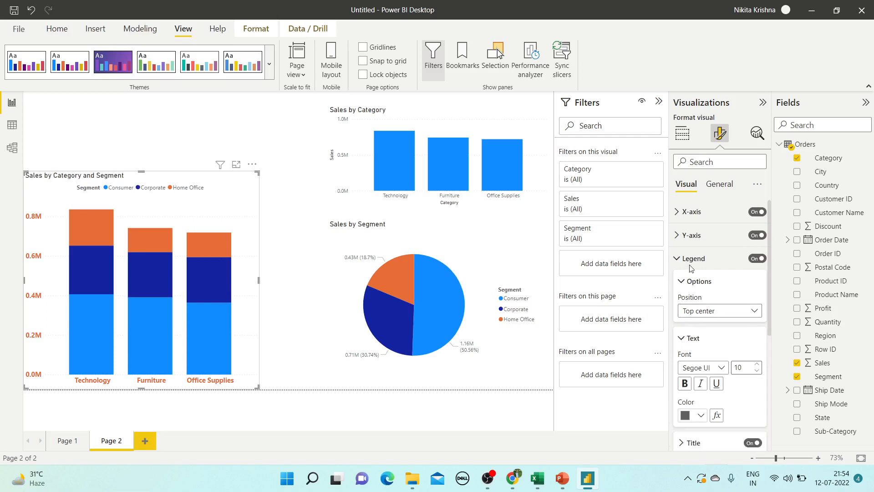
{"action": "left_click", "coordinate": [756, 364]}
{"action": "left_click", "coordinate": [757, 364]}
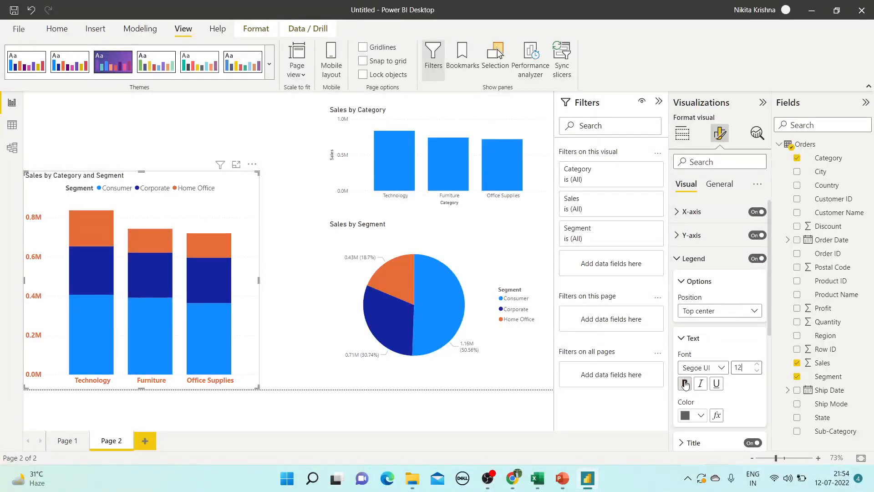
{"action": "left_click", "coordinate": [684, 384]}
{"action": "left_click", "coordinate": [701, 416]}
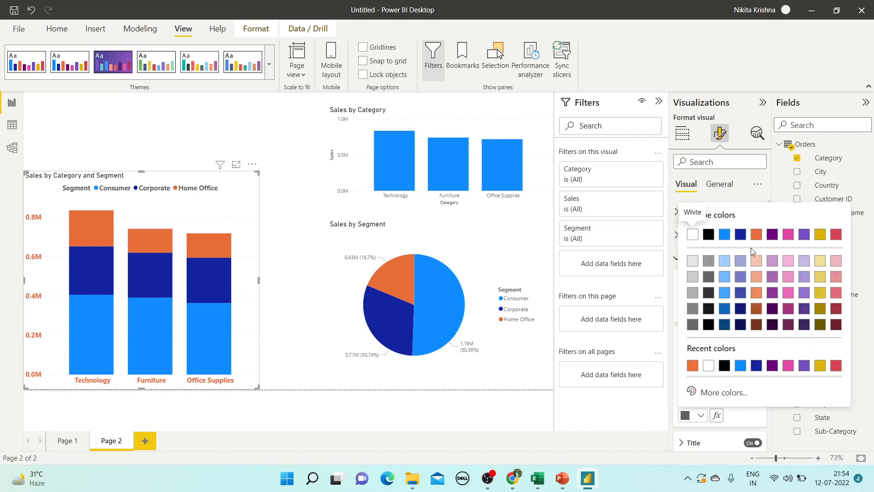
{"action": "left_click", "coordinate": [756, 235]}
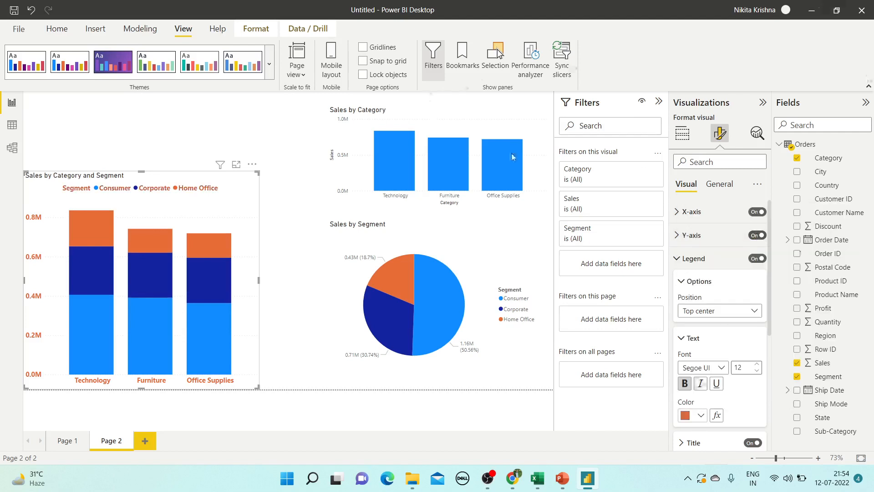
- Turn off the legend's Segment title and collapse the legend options
{"action": "scroll", "coordinate": [732, 392], "scroll_direction": "down", "scroll_amount": 1}
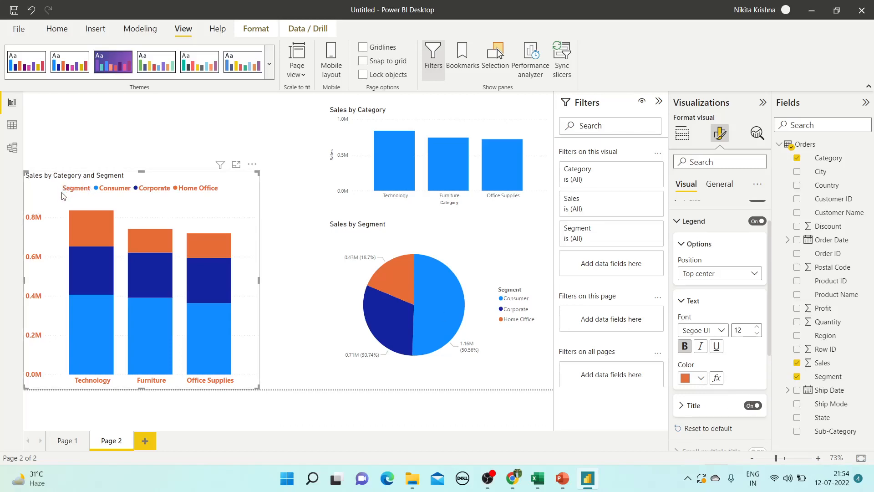
{"action": "left_click", "coordinate": [747, 409]}
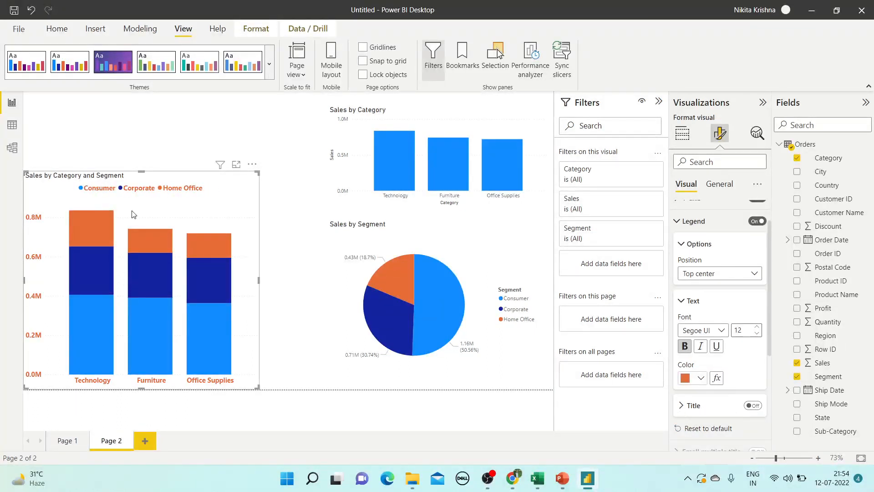
{"action": "scroll", "coordinate": [691, 298], "scroll_direction": "down", "scroll_amount": 1}
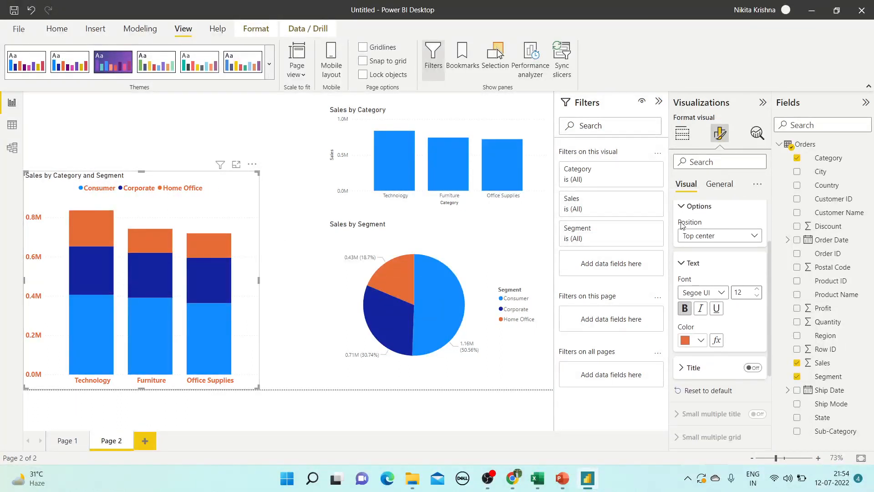
{"action": "left_click", "coordinate": [682, 208]}
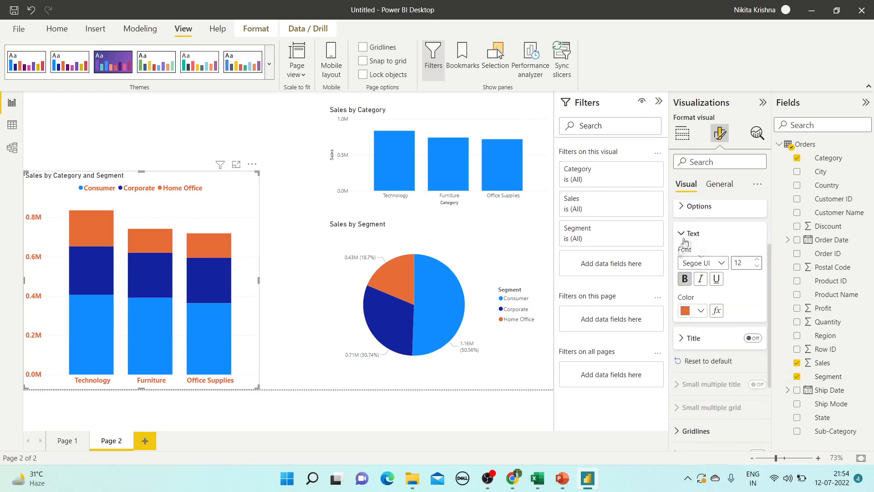
- Turn off the chart's horizontal gridlines
{"action": "scroll", "coordinate": [683, 248], "scroll_direction": "up", "scroll_amount": 2}
{"action": "left_click", "coordinate": [680, 259]}
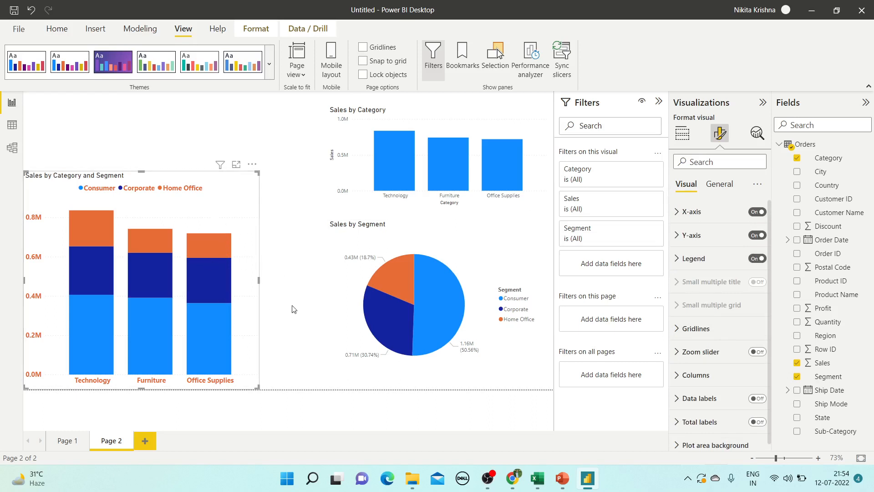
{"action": "left_click", "coordinate": [697, 329]}
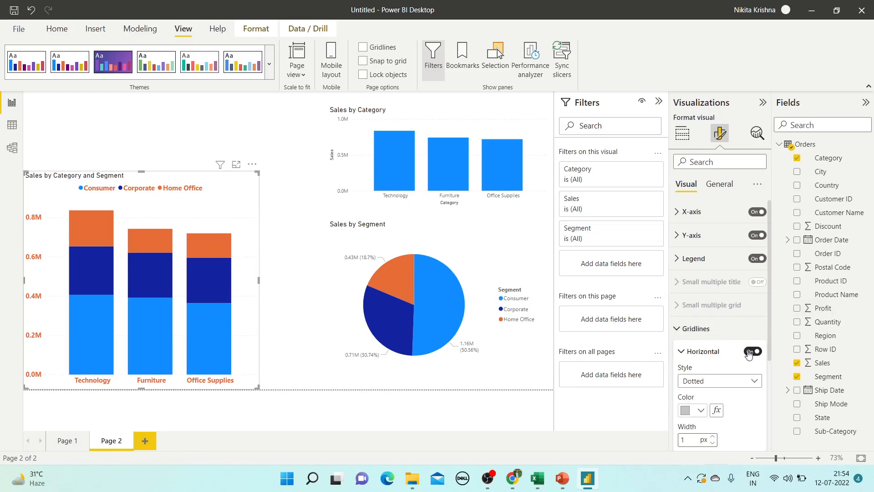
{"action": "left_click", "coordinate": [750, 353]}
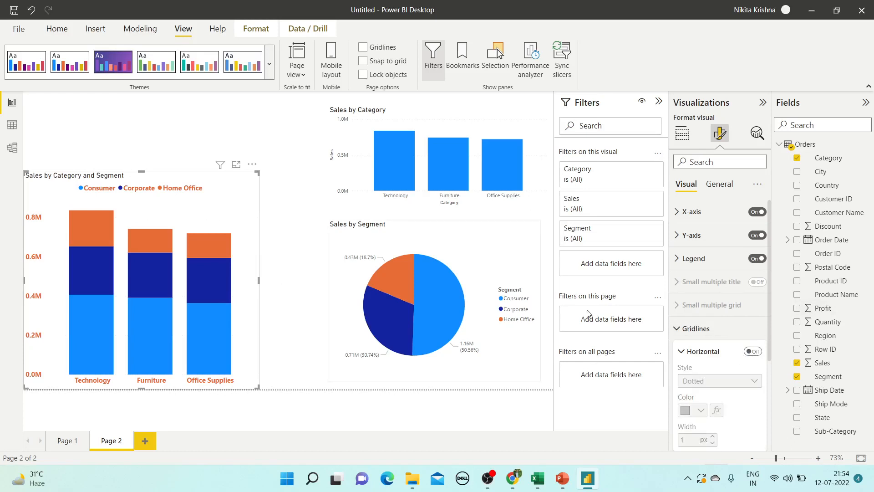
{"action": "left_click", "coordinate": [678, 333]}
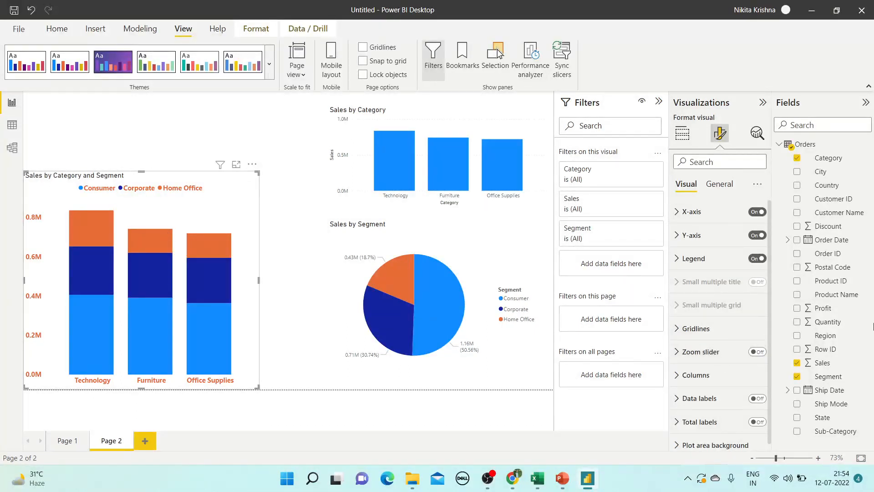
- Try the zoom slider on the value range, then turn it off
{"action": "left_click", "coordinate": [763, 355]}
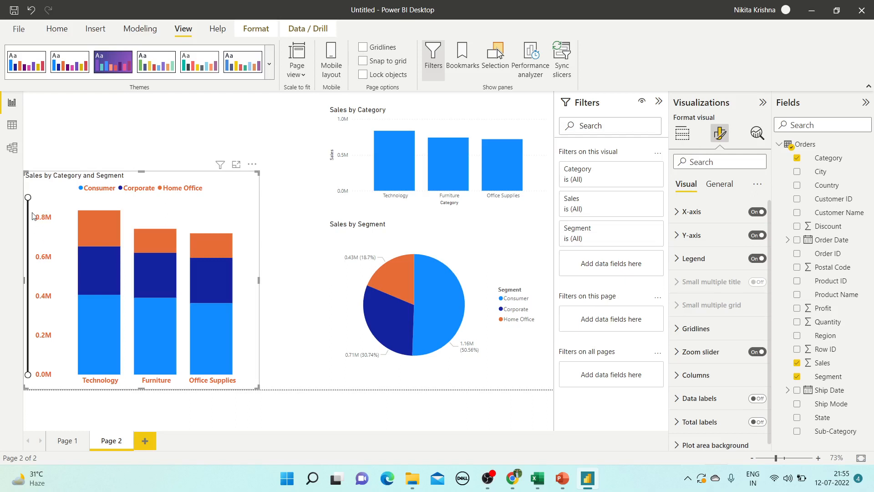
{"action": "left_click_drag", "start_coordinate": [27, 197], "coordinate": [52, 191]}
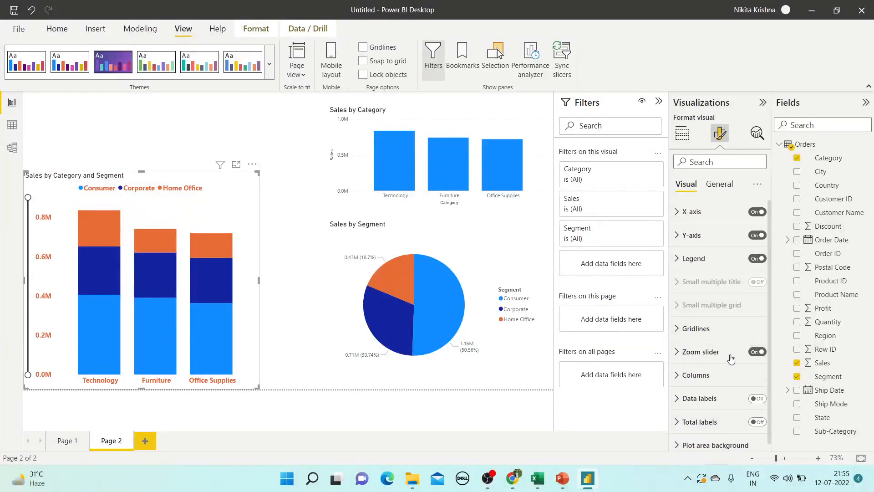
{"action": "left_click", "coordinate": [757, 353]}
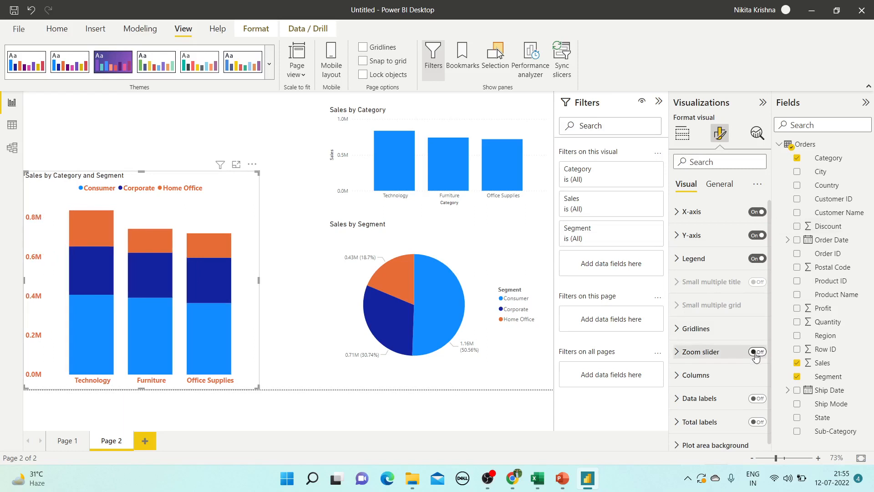
- Colour the Consumer columns bright green
{"action": "left_click", "coordinate": [683, 376]}
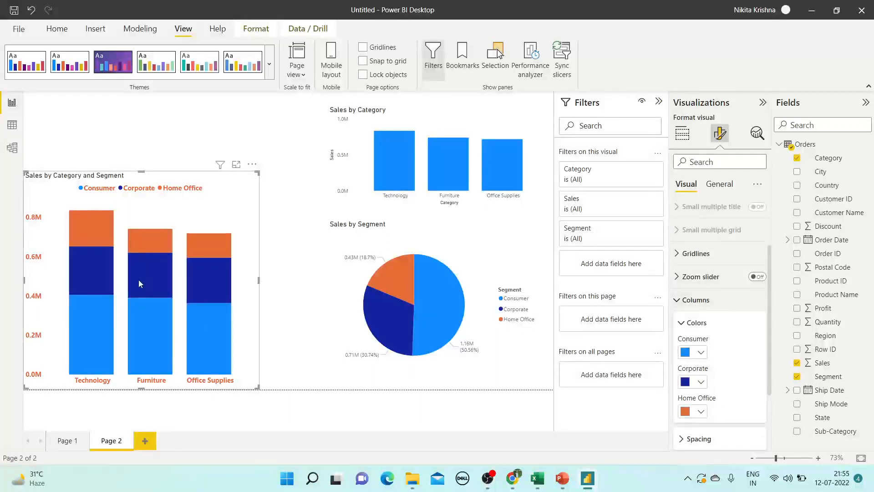
{"action": "left_click", "coordinate": [702, 353]}
{"action": "left_click", "coordinate": [724, 329]}
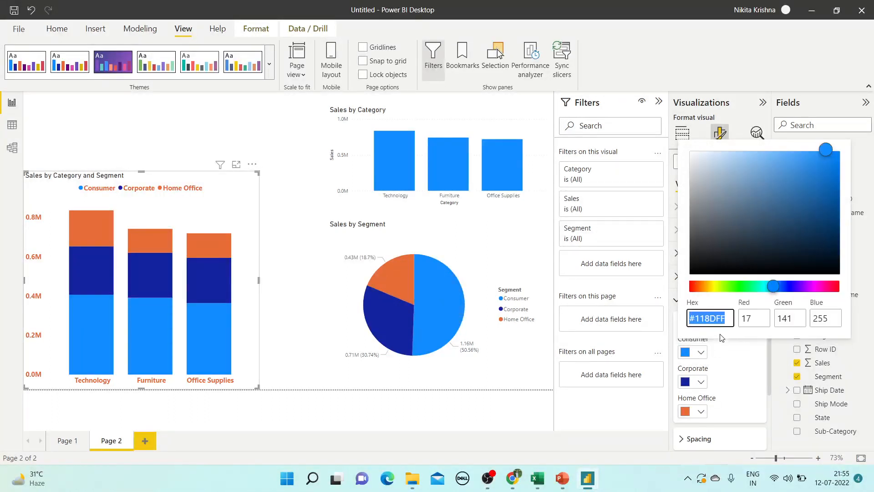
{"action": "left_click", "coordinate": [746, 286]}
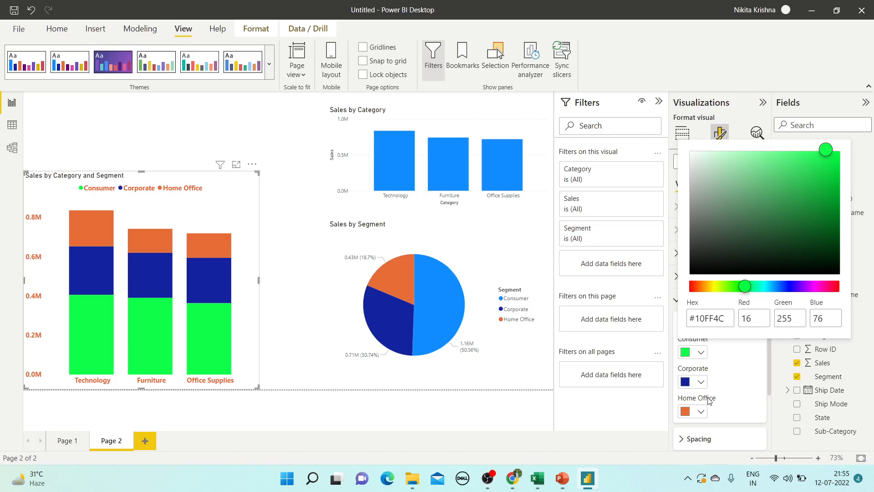
{"action": "left_click", "coordinate": [702, 386]}
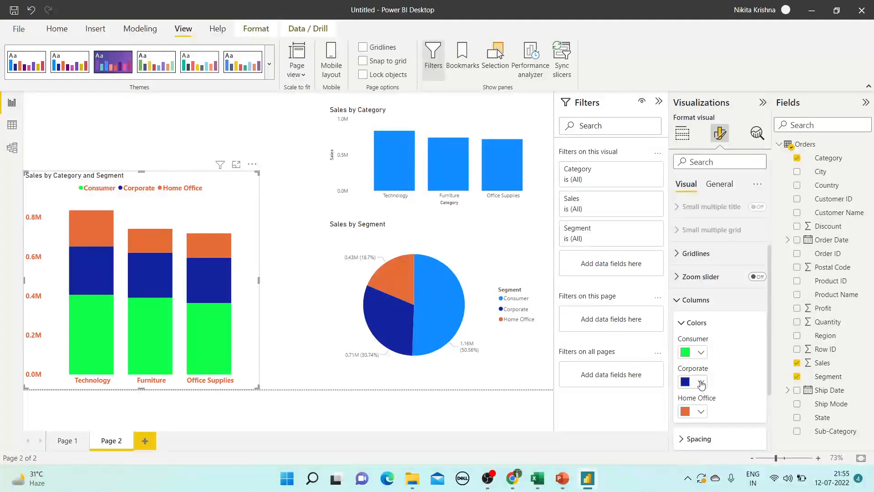
- Colour the Corporate columns dark magenta
{"action": "left_click", "coordinate": [701, 384]}
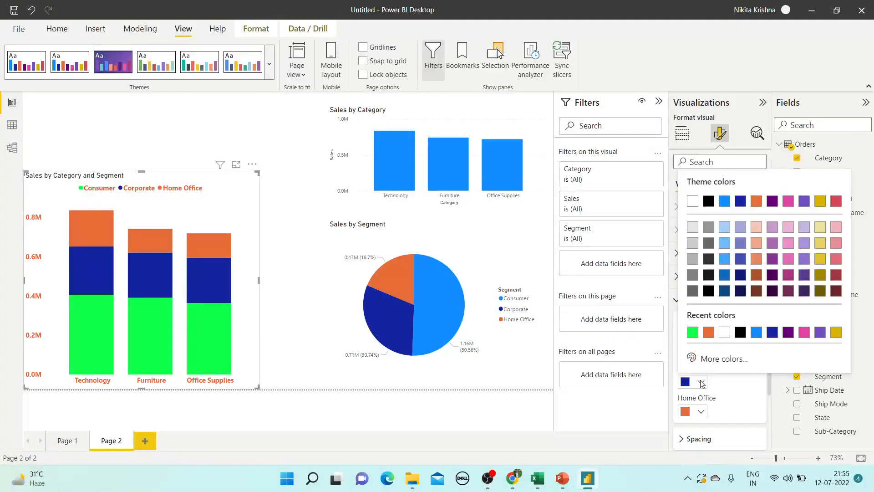
{"action": "left_click", "coordinate": [788, 201]}
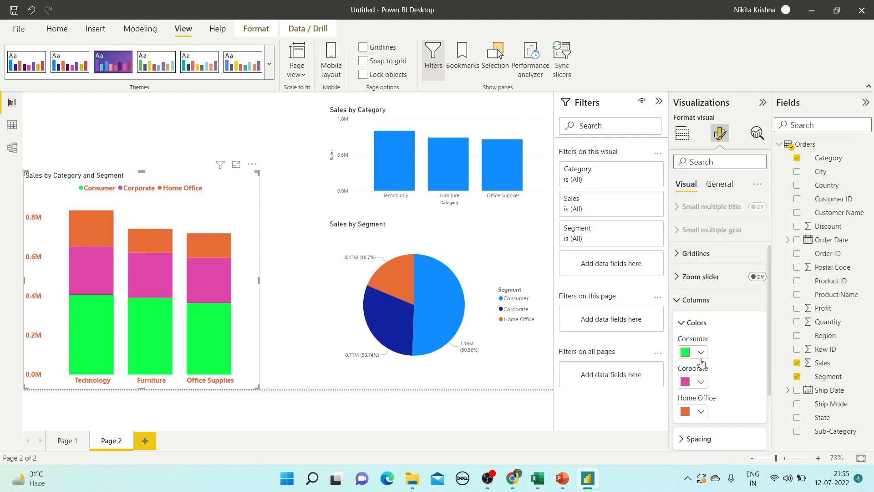
{"action": "left_click", "coordinate": [701, 383]}
{"action": "left_click", "coordinate": [724, 358]}
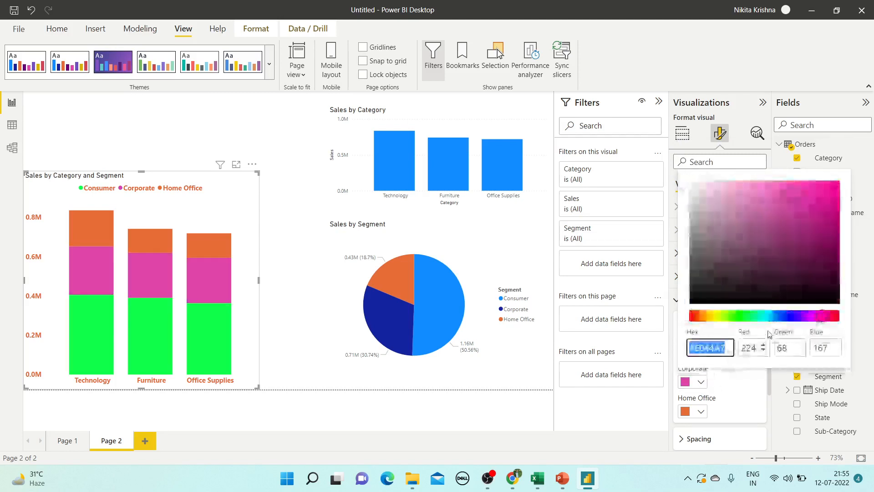
{"action": "left_click_drag", "start_coordinate": [809, 208], "coordinate": [833, 223]}
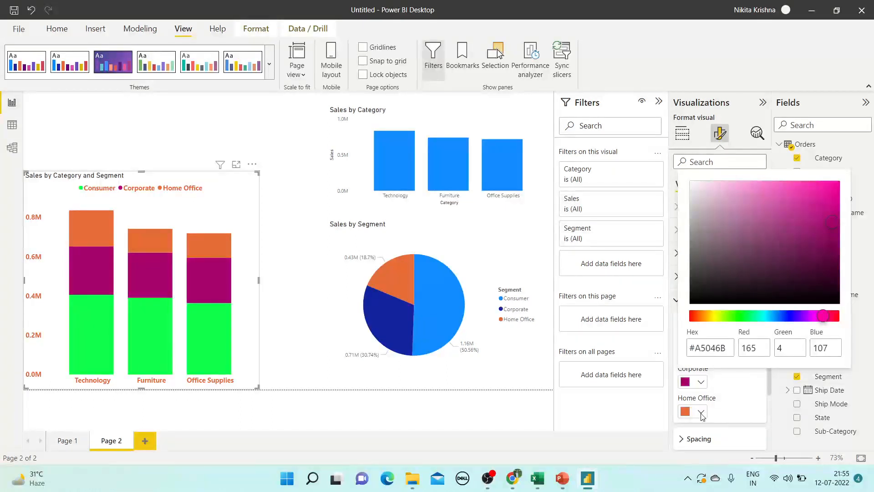
{"action": "left_click", "coordinate": [701, 417]}
- Colour the Home Office columns turquoise (#36E6DD)
{"action": "left_click", "coordinate": [702, 412]}
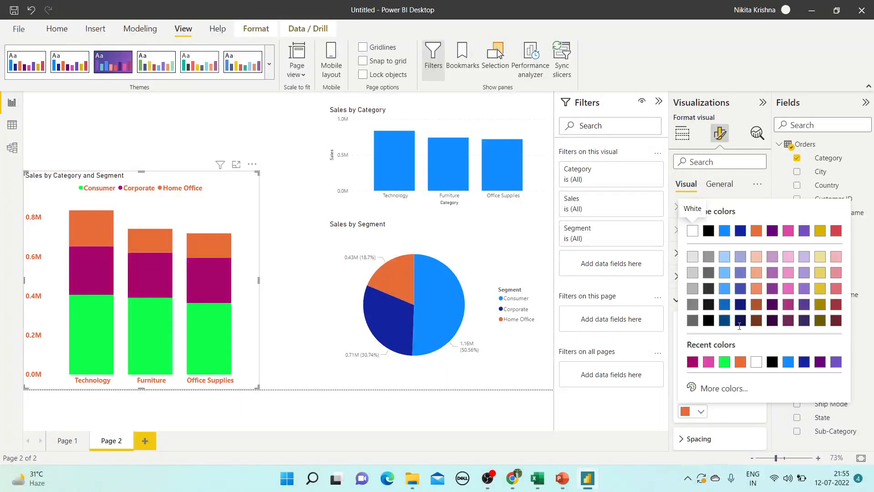
{"action": "left_click", "coordinate": [708, 390]}
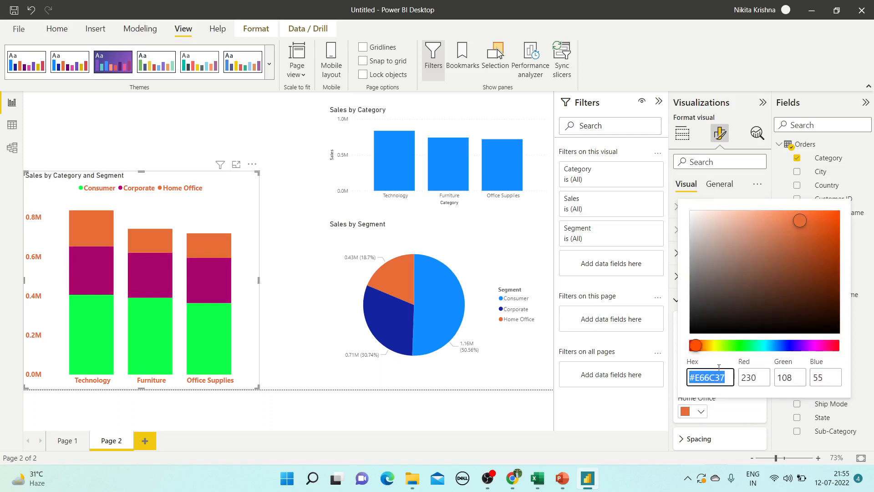
{"action": "left_click", "coordinate": [763, 346]}
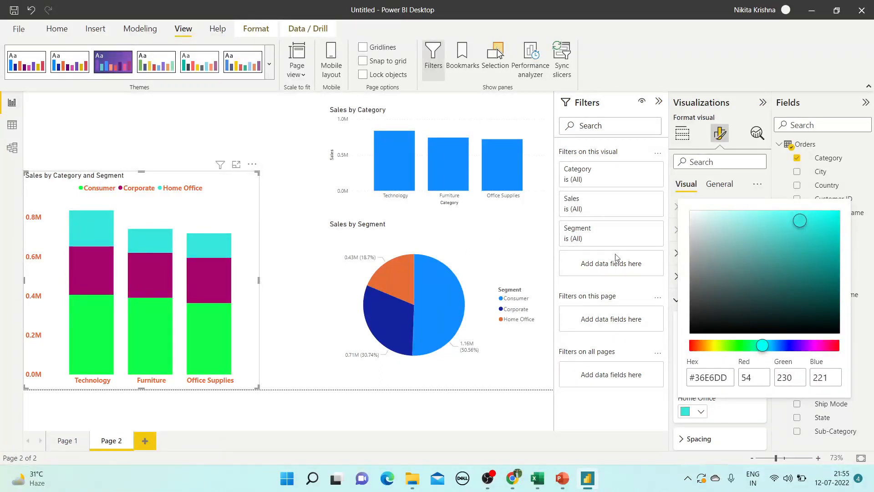
{"action": "left_click", "coordinate": [194, 244]}
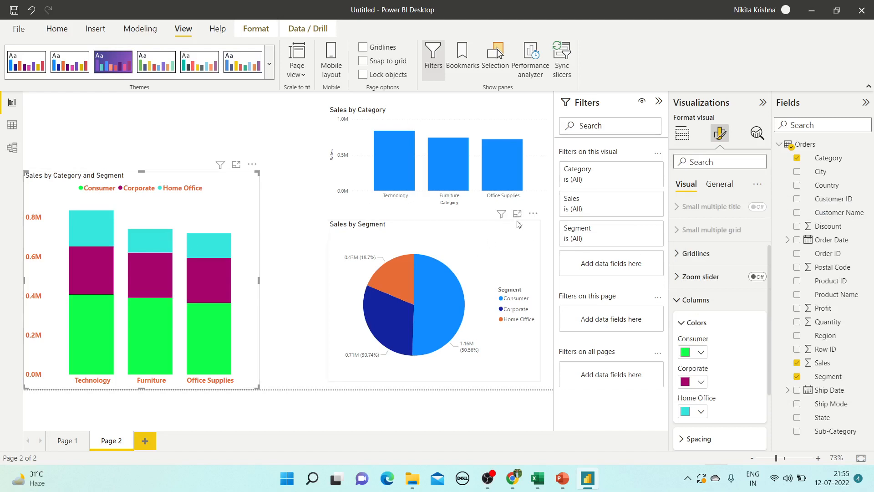
- Collapse the Columns colour settings, then turn the column chart's data labels on and expand them
{"action": "left_click", "coordinate": [674, 298]}
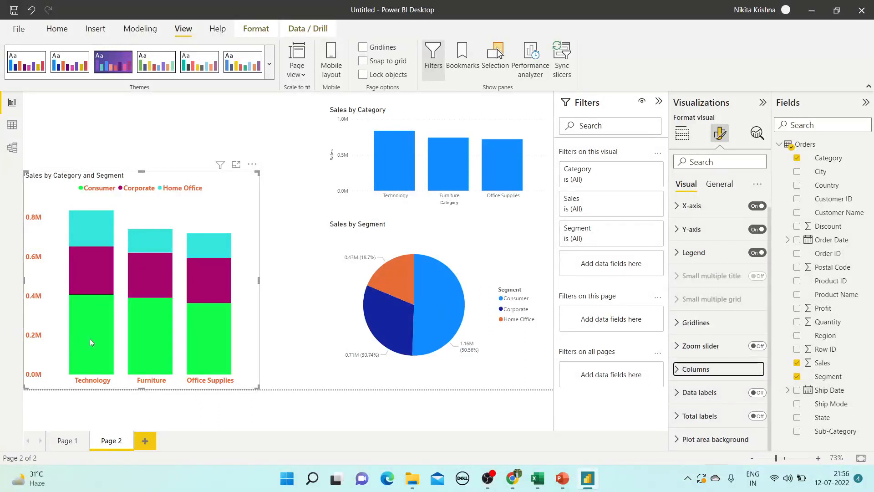
{"action": "mouse_move", "coordinate": [101, 320]}
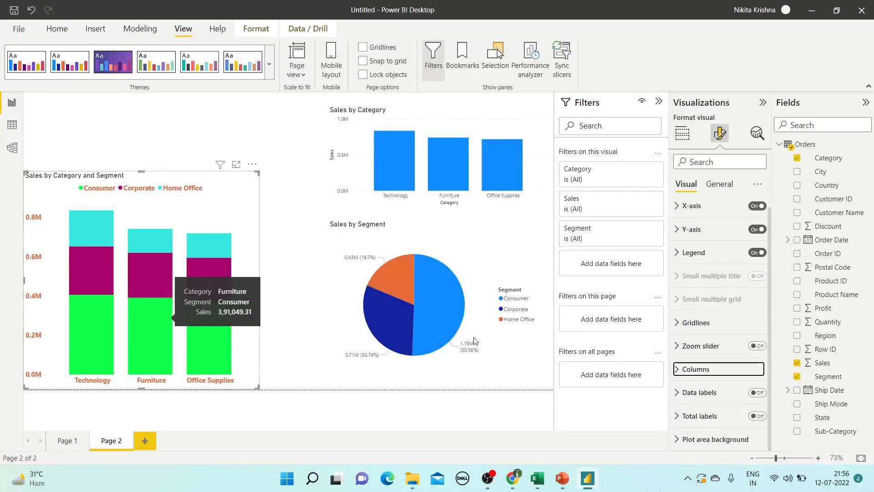
{"action": "left_click", "coordinate": [758, 392]}
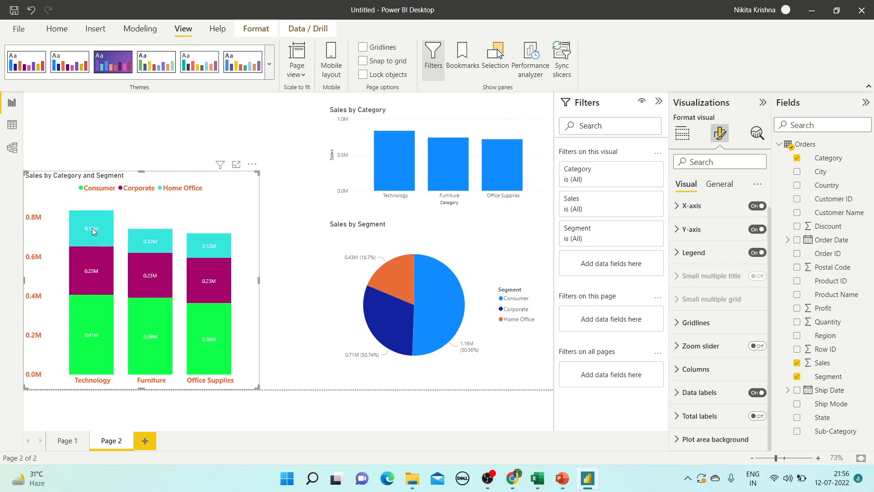
{"action": "mouse_move", "coordinate": [92, 231]}
{"action": "mouse_move", "coordinate": [88, 266]}
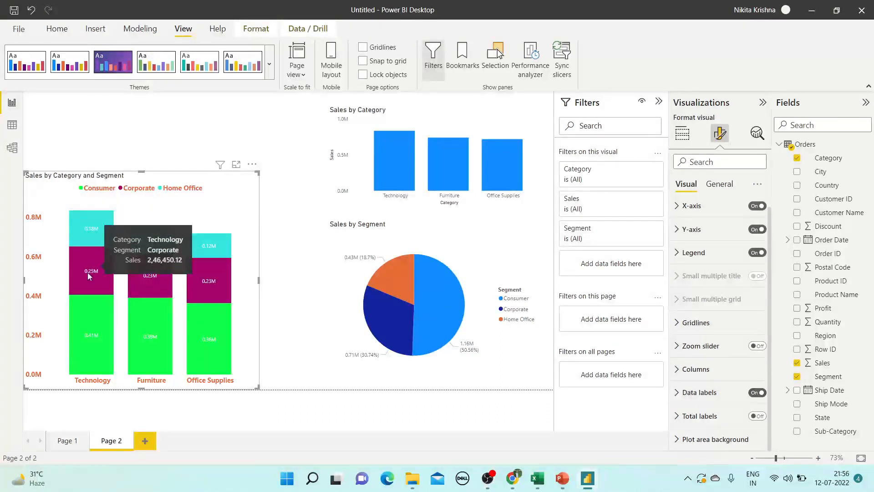
{"action": "mouse_move", "coordinate": [87, 332]}
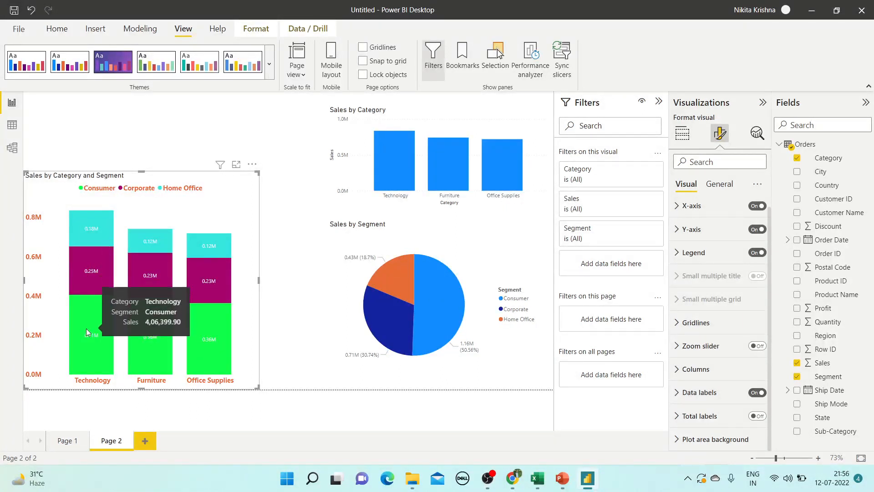
{"action": "left_click", "coordinate": [685, 402]}
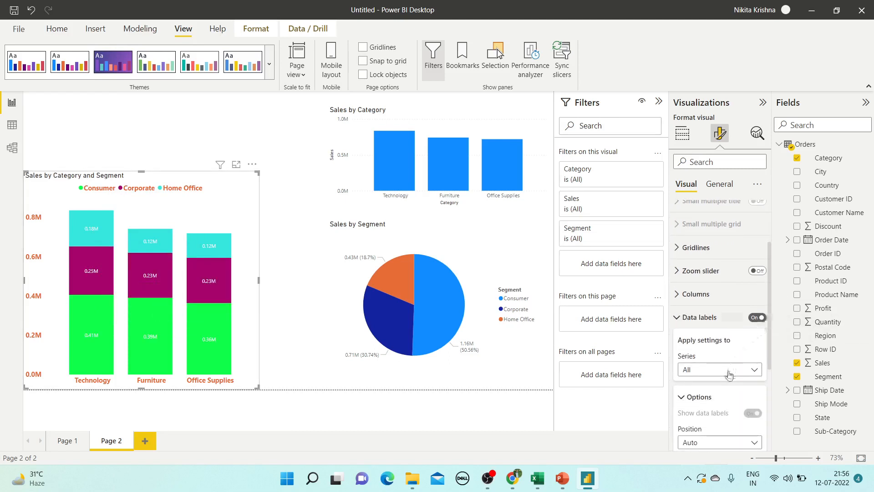
- After trying base and top, set label position to Inside center, then test Vertical orientation
{"action": "scroll", "coordinate": [729, 374], "scroll_direction": "down", "scroll_amount": 1}
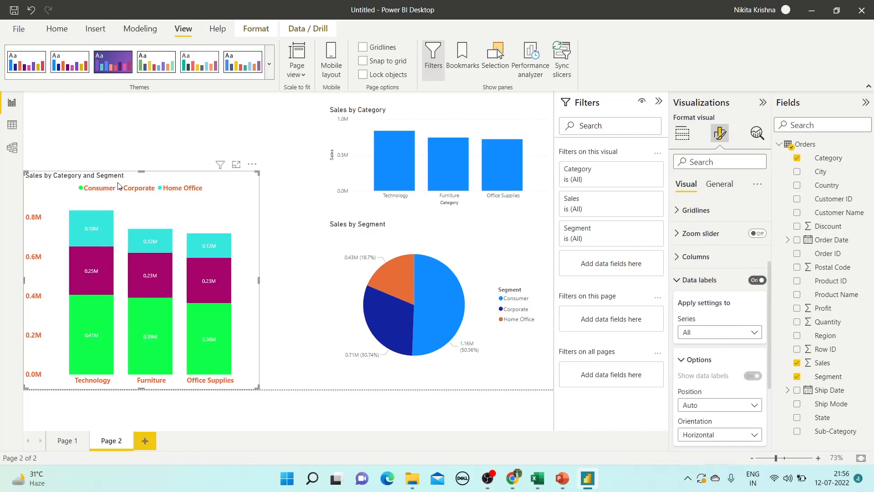
{"action": "scroll", "coordinate": [720, 376], "scroll_direction": "down", "scroll_amount": 1}
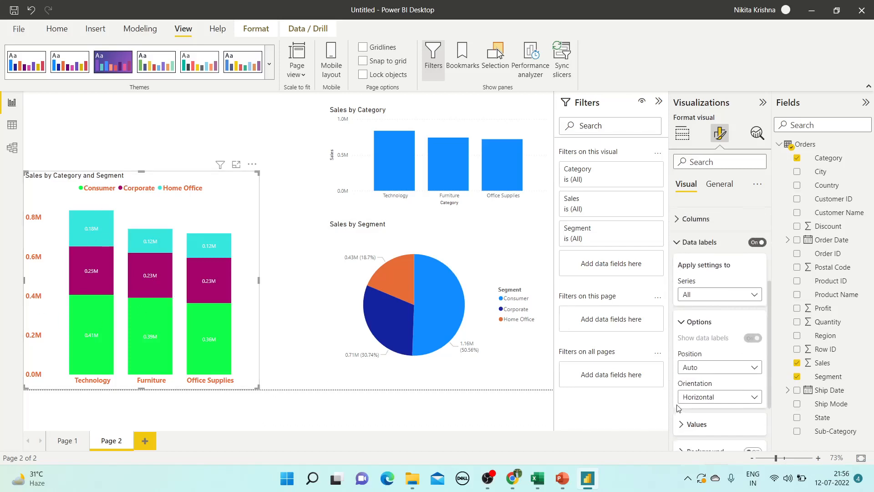
{"action": "left_click", "coordinate": [721, 368]}
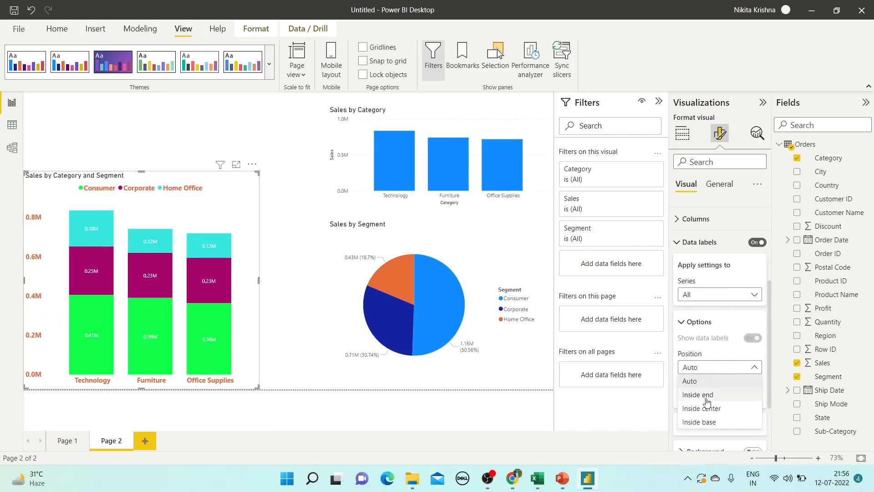
{"action": "left_click", "coordinate": [701, 422]}
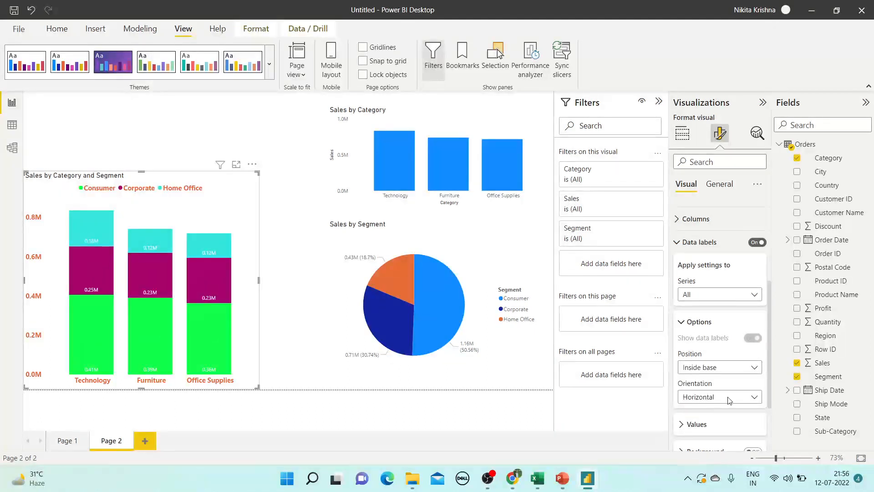
{"action": "left_click", "coordinate": [755, 369]}
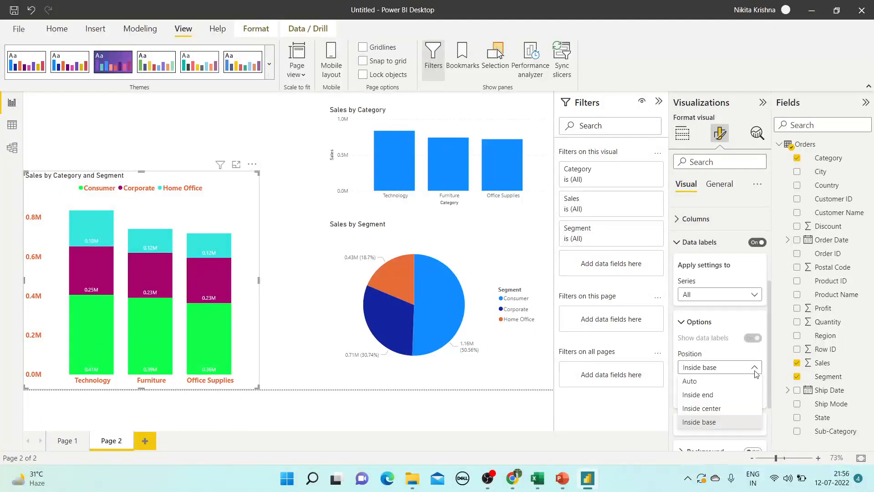
{"action": "left_click", "coordinate": [731, 400]}
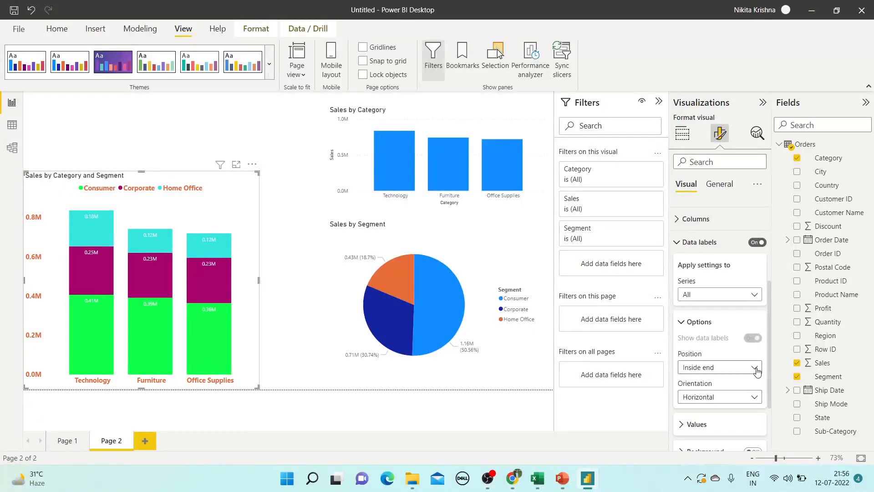
{"action": "left_click", "coordinate": [749, 369]}
{"action": "left_click", "coordinate": [721, 409]}
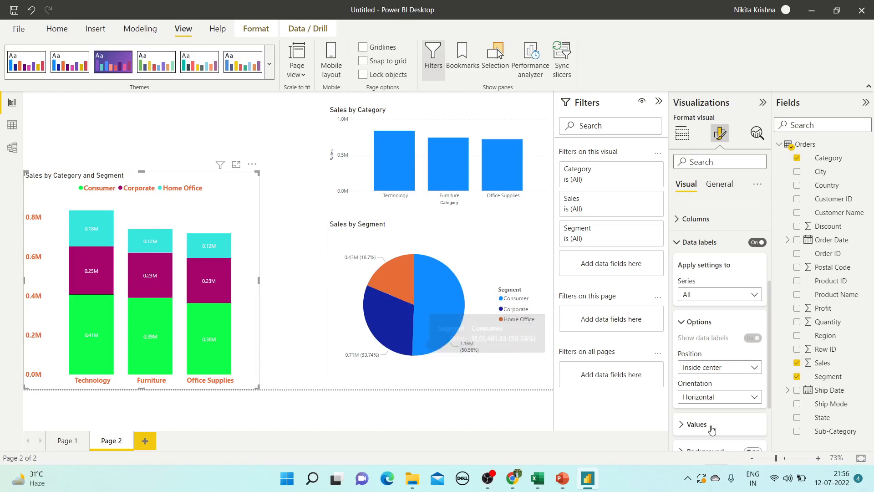
{"action": "left_click", "coordinate": [749, 398]}
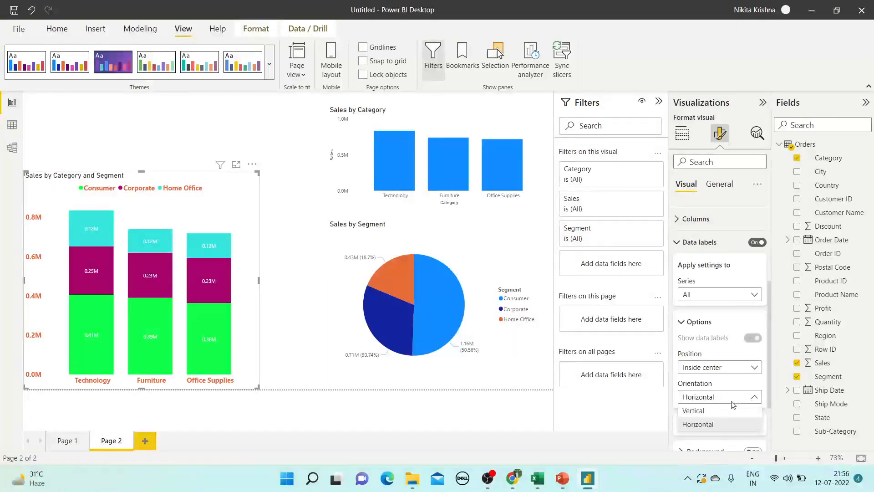
{"action": "left_click", "coordinate": [711, 417]}
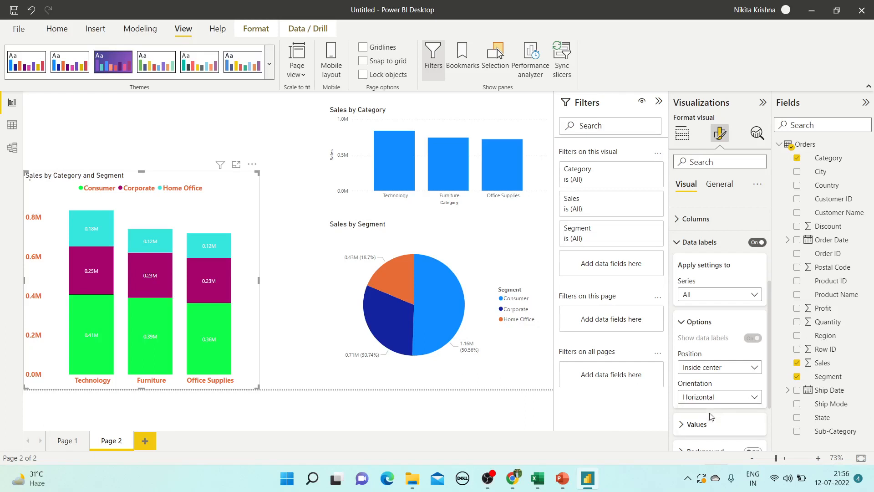
{"action": "left_click", "coordinate": [755, 396]}
- Set the data label orientation back to Horizontal and display units to Thousands
{"action": "left_click", "coordinate": [730, 424]}
{"action": "scroll", "coordinate": [737, 408], "scroll_direction": "down", "scroll_amount": 1}
{"action": "left_click", "coordinate": [697, 387]}
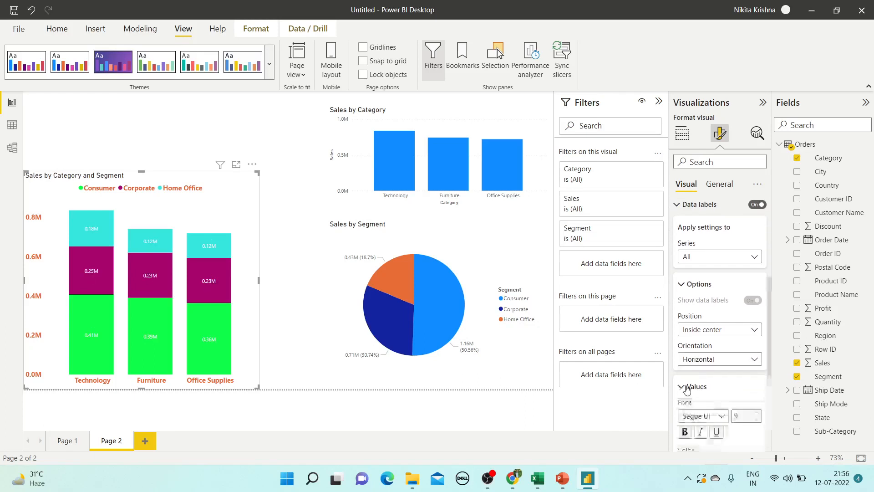
{"action": "scroll", "coordinate": [730, 422], "scroll_direction": "down", "scroll_amount": 2}
{"action": "left_click", "coordinate": [731, 423]}
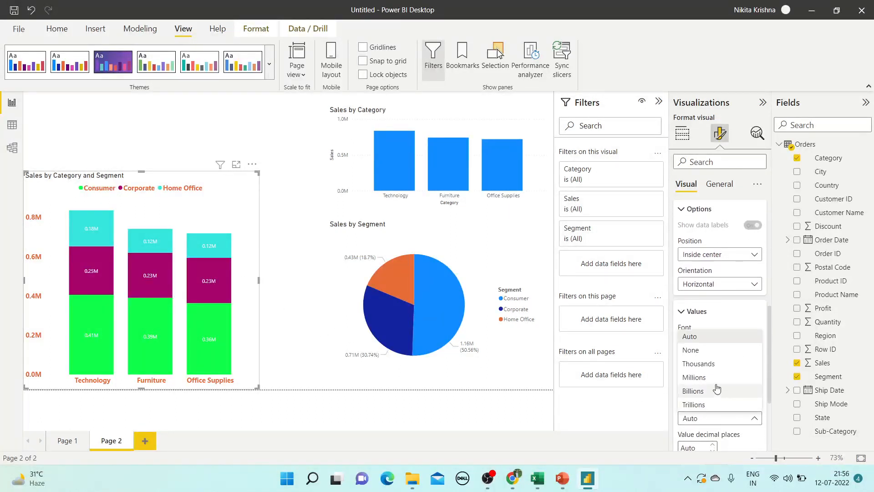
{"action": "key", "text": "Escape"}
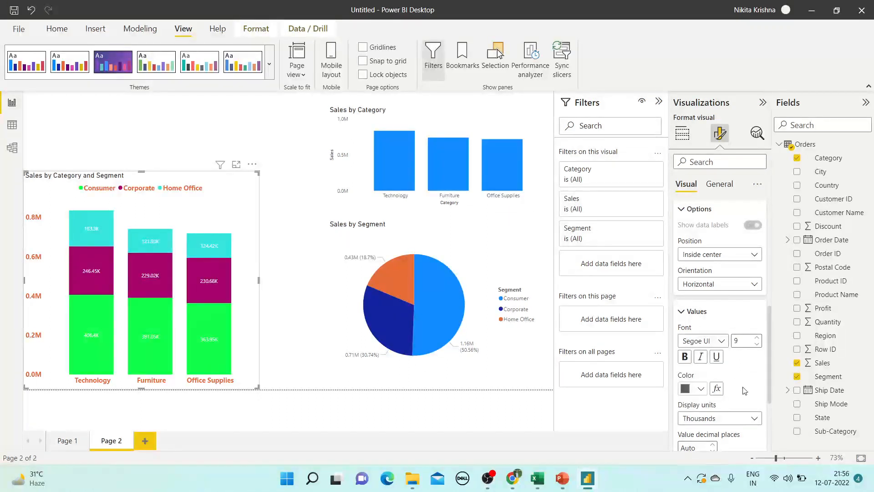
- Make the column chart's data labels size 12 and bold, with background boxes on
{"action": "scroll", "coordinate": [724, 373], "scroll_direction": "down", "scroll_amount": 3}
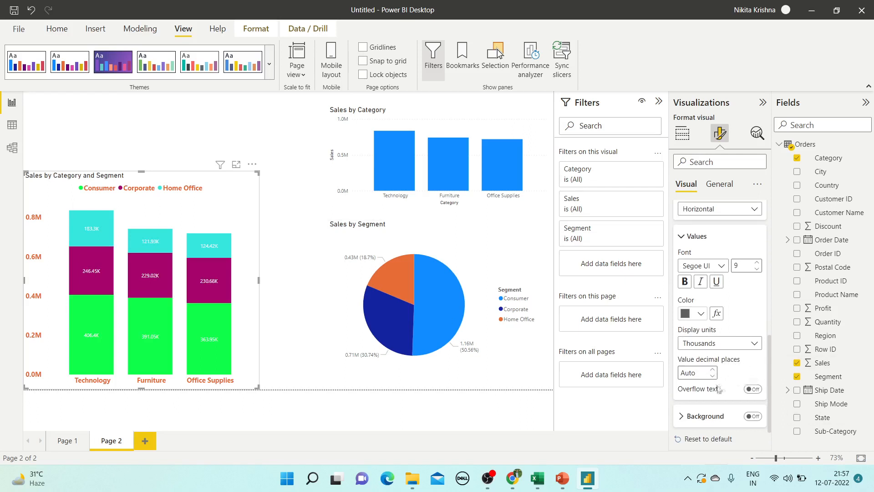
{"action": "scroll", "coordinate": [719, 389], "scroll_direction": "up", "scroll_amount": 1}
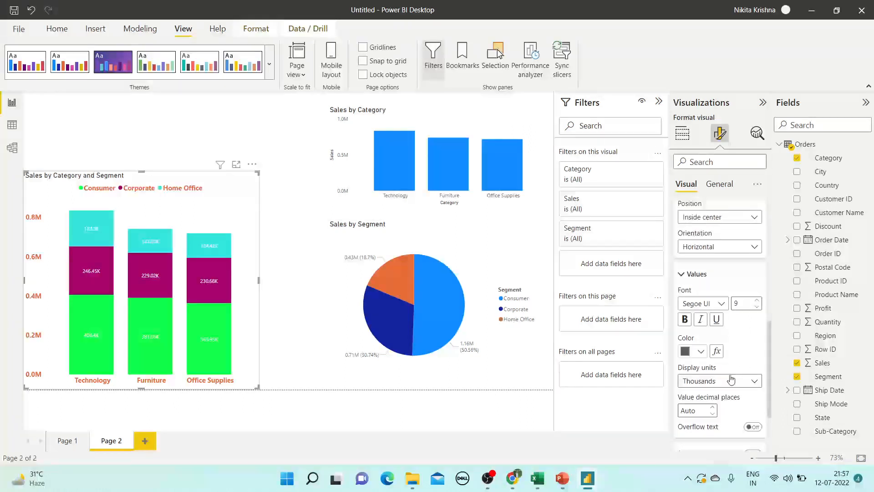
{"action": "left_click", "coordinate": [758, 301]}
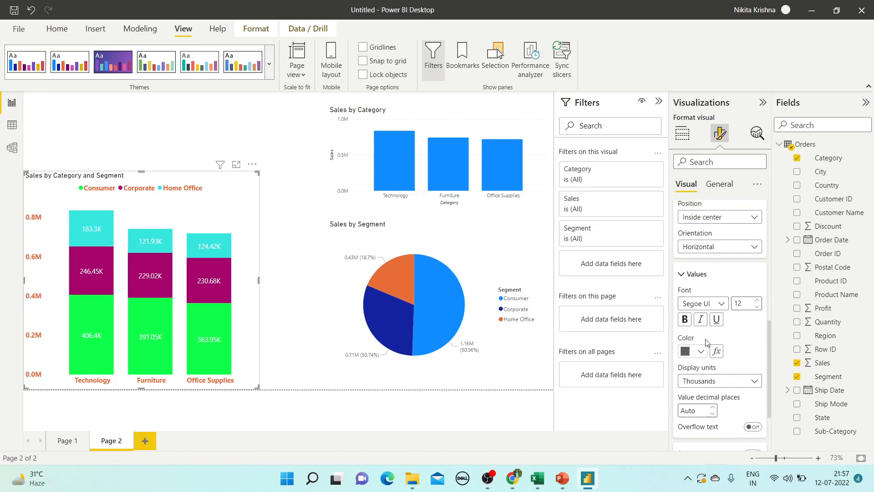
{"action": "left_click", "coordinate": [686, 319]}
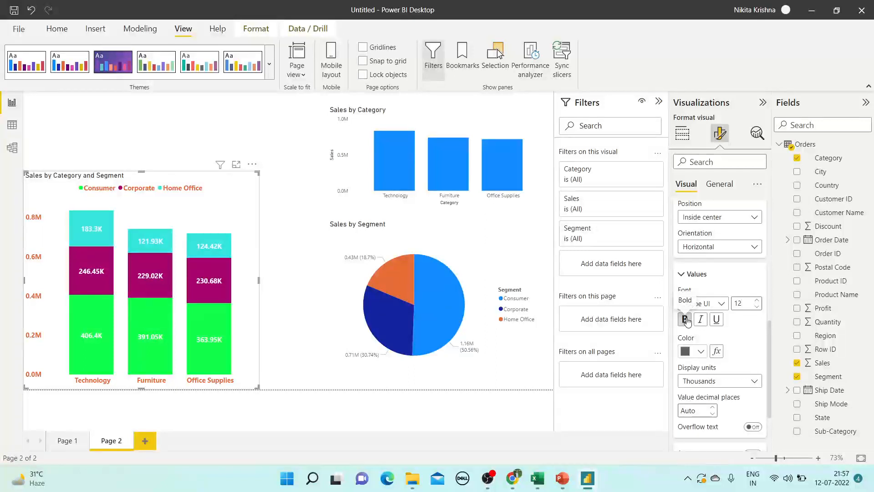
{"action": "scroll", "coordinate": [715, 369], "scroll_direction": "down", "scroll_amount": 2}
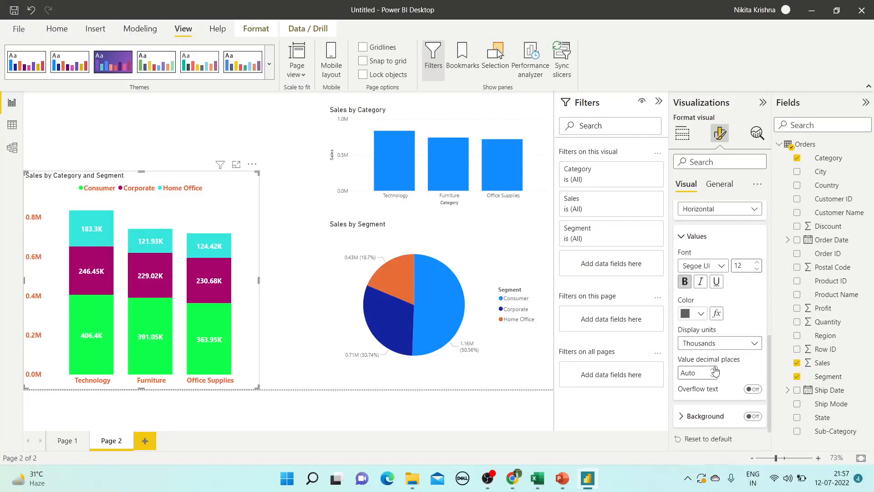
{"action": "left_click", "coordinate": [754, 379]}
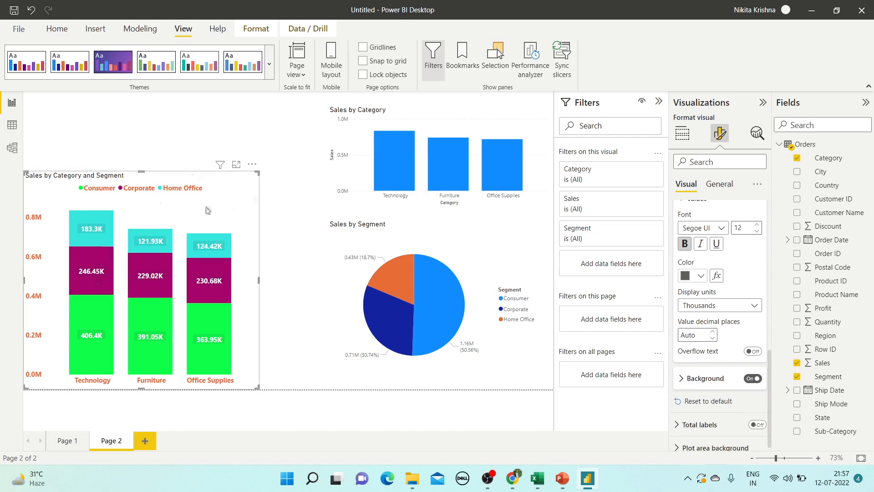
- Drag the column chart's top edge up to make it taller and collapse the data label sections
{"action": "left_click_drag", "start_coordinate": [141, 171], "coordinate": [142, 154]}
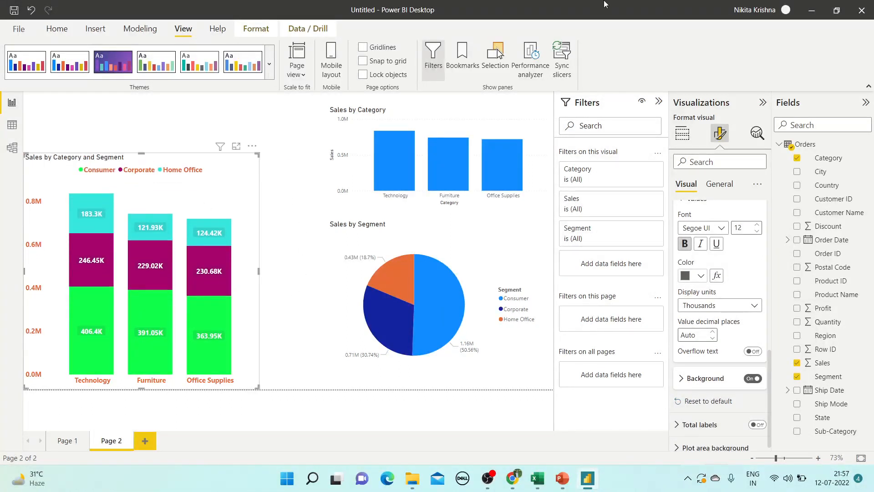
{"action": "scroll", "coordinate": [681, 274], "scroll_direction": "up", "scroll_amount": 2}
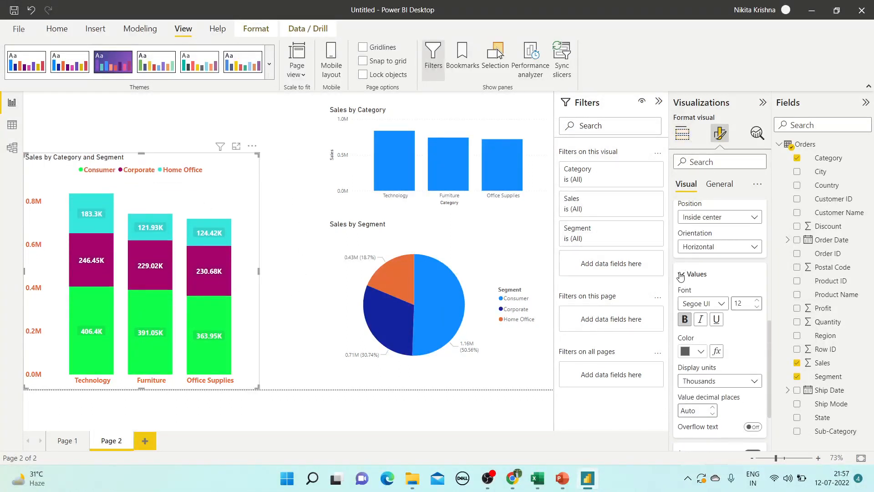
{"action": "left_click", "coordinate": [681, 274]}
{"action": "scroll", "coordinate": [679, 273], "scroll_direction": "up", "scroll_amount": 5}
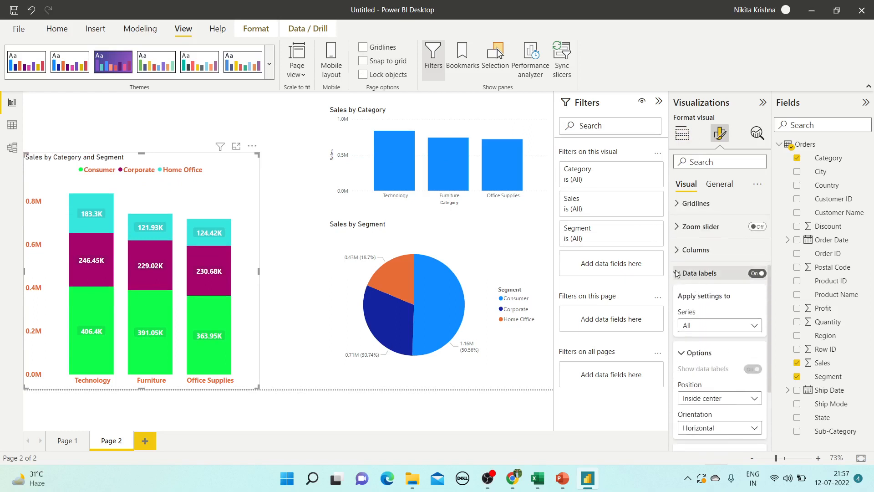
{"action": "left_click", "coordinate": [677, 273]}
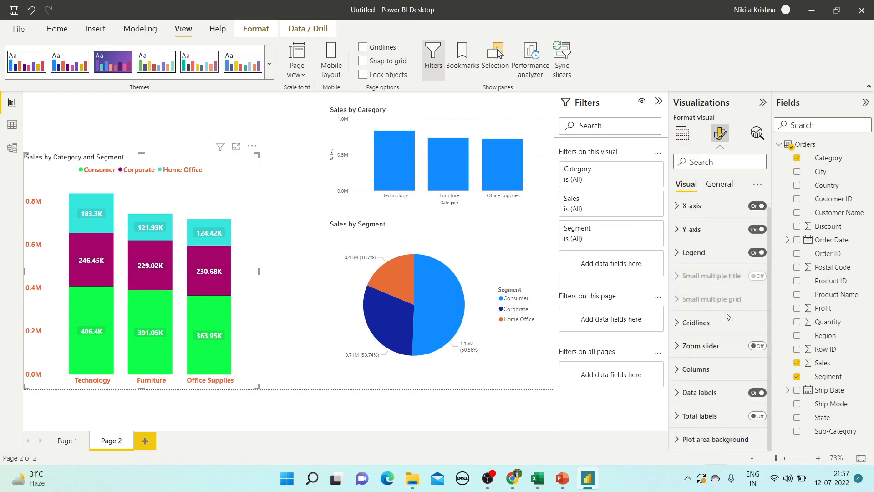
- Turn on bold total labels above the stacked columns, displayed in millions
{"action": "left_click", "coordinate": [758, 416]}
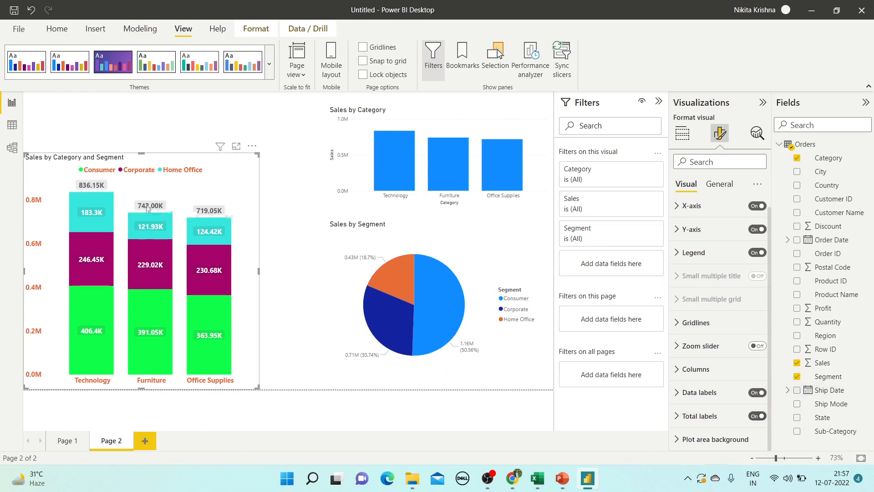
{"action": "left_click", "coordinate": [679, 416]}
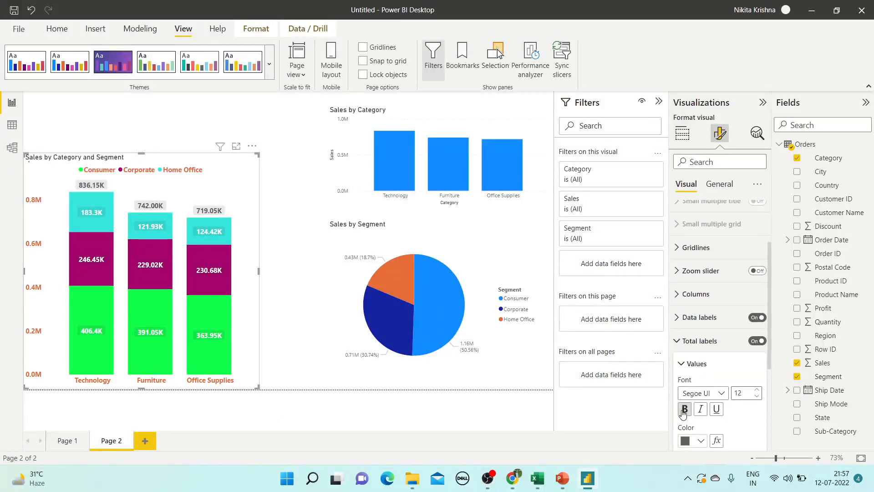
{"action": "left_click", "coordinate": [684, 409]}
{"action": "scroll", "coordinate": [694, 405], "scroll_direction": "down", "scroll_amount": 1}
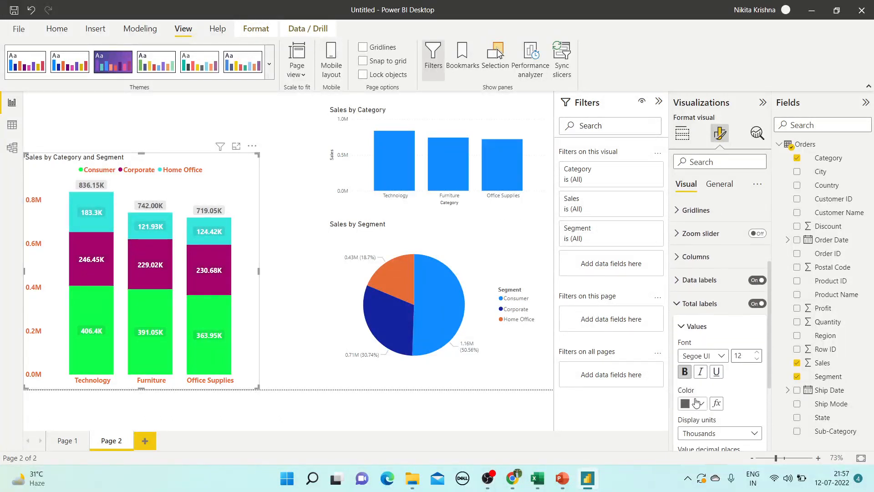
{"action": "scroll", "coordinate": [698, 401], "scroll_direction": "down", "scroll_amount": 2}
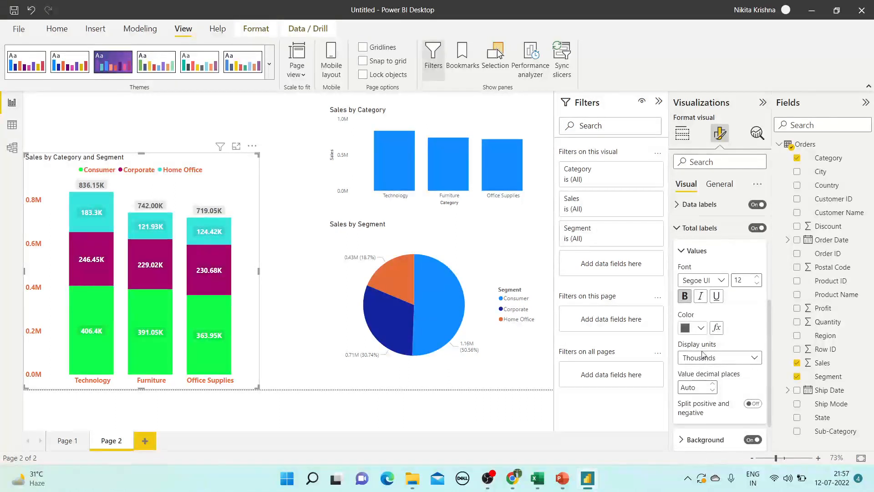
{"action": "left_click", "coordinate": [730, 359]}
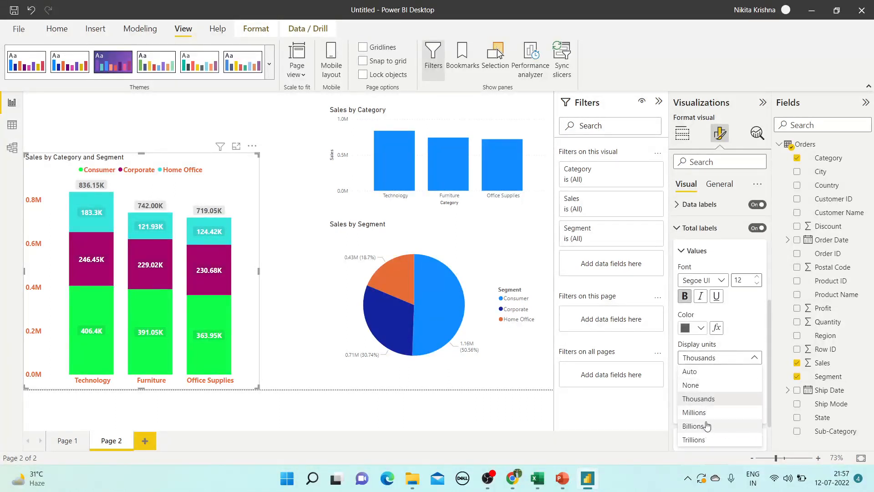
{"action": "left_click", "coordinate": [707, 412]}
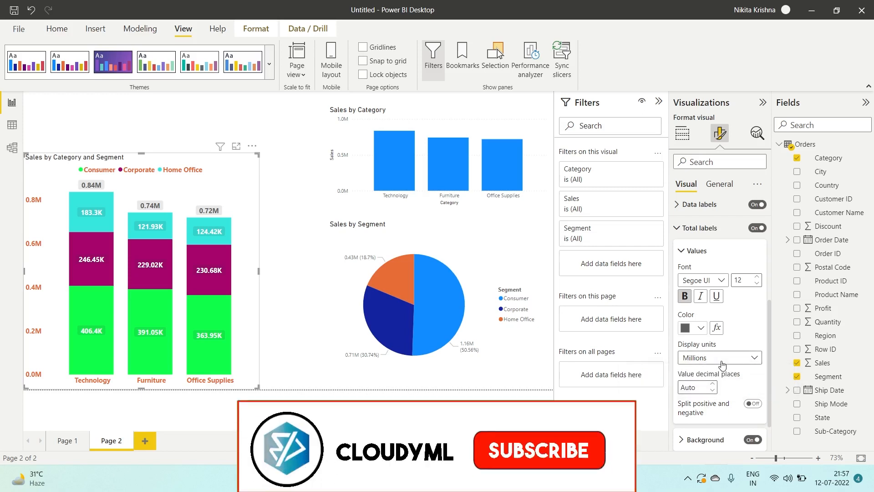
{"action": "scroll", "coordinate": [747, 396], "scroll_direction": "down", "scroll_amount": 1}
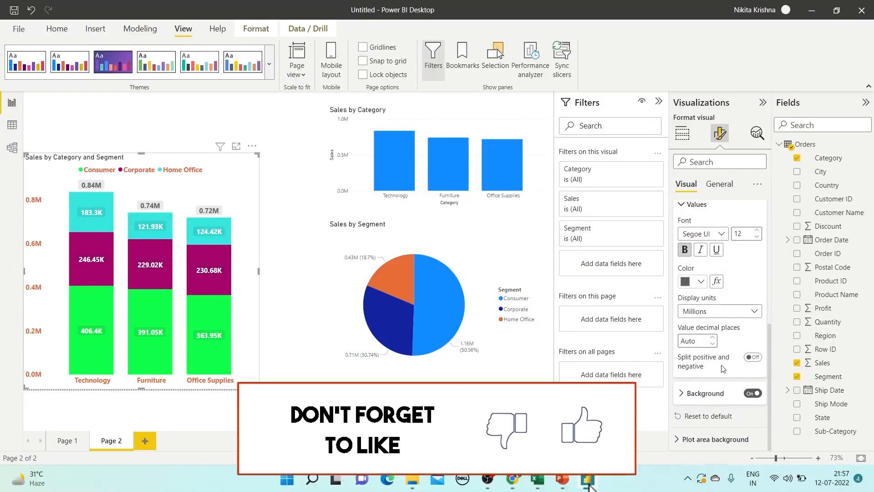
{"action": "scroll", "coordinate": [702, 325], "scroll_direction": "up", "scroll_amount": 3}
{"action": "left_click", "coordinate": [676, 331]}
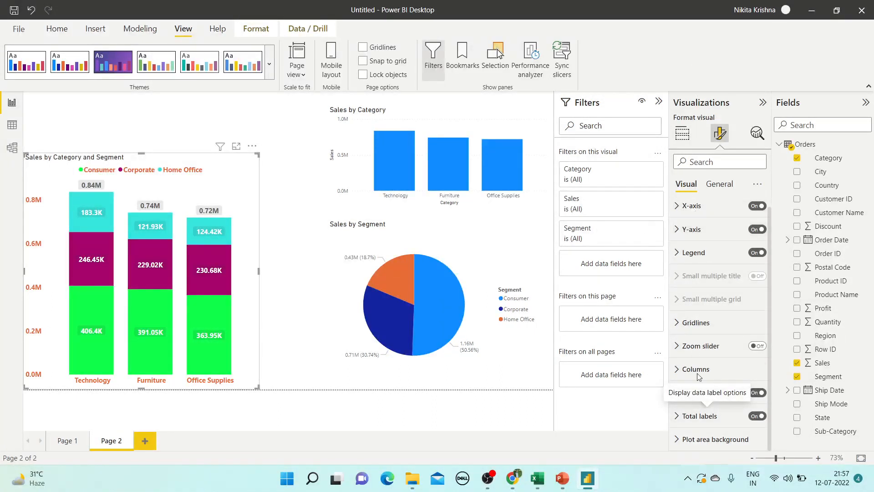
- Colour the total labels orange
{"action": "left_click", "coordinate": [688, 417]}
{"action": "scroll", "coordinate": [687, 410], "scroll_direction": "down", "scroll_amount": 3}
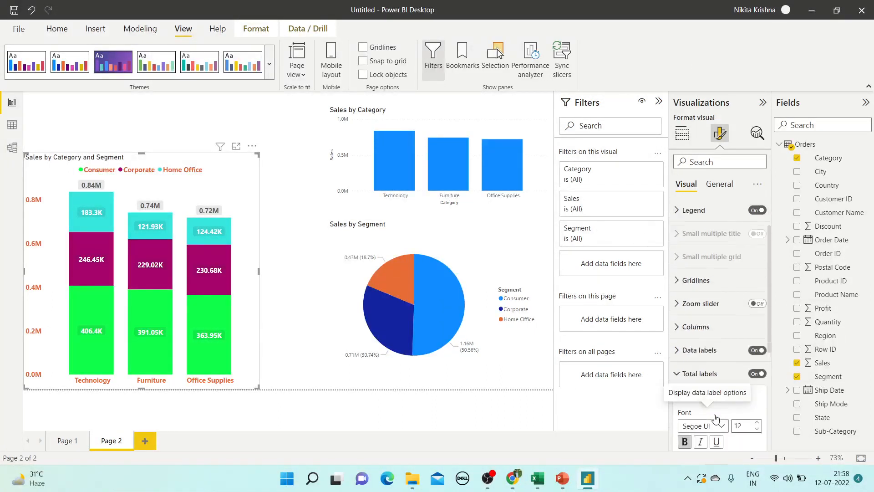
{"action": "left_click", "coordinate": [702, 404]}
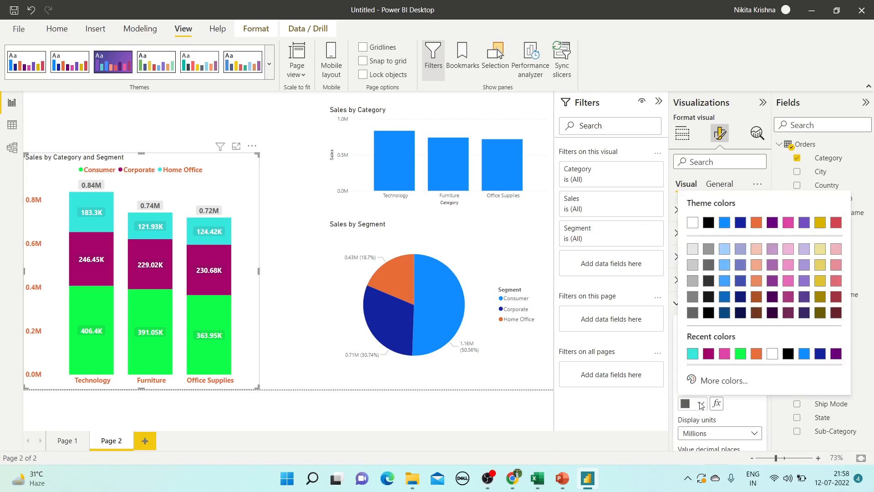
{"action": "left_click", "coordinate": [756, 223]}
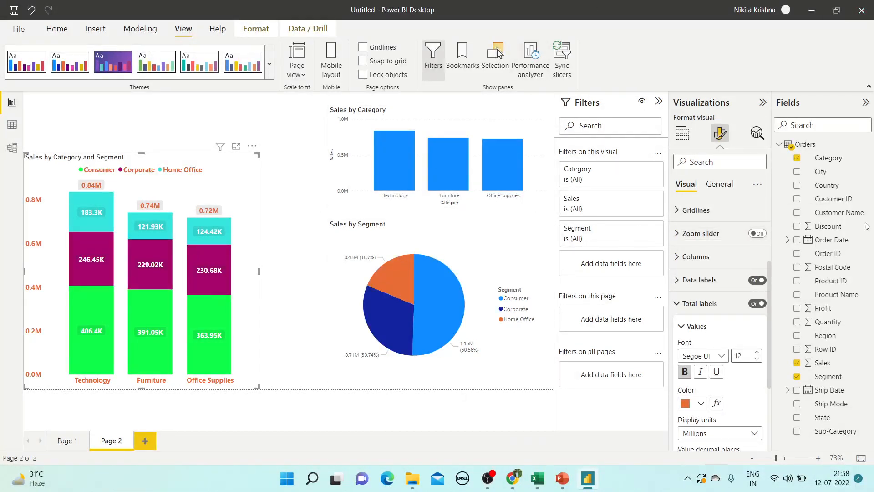
- On the General tab, check size and position, then toggle the chart title off and back on
{"action": "left_click", "coordinate": [721, 185]}
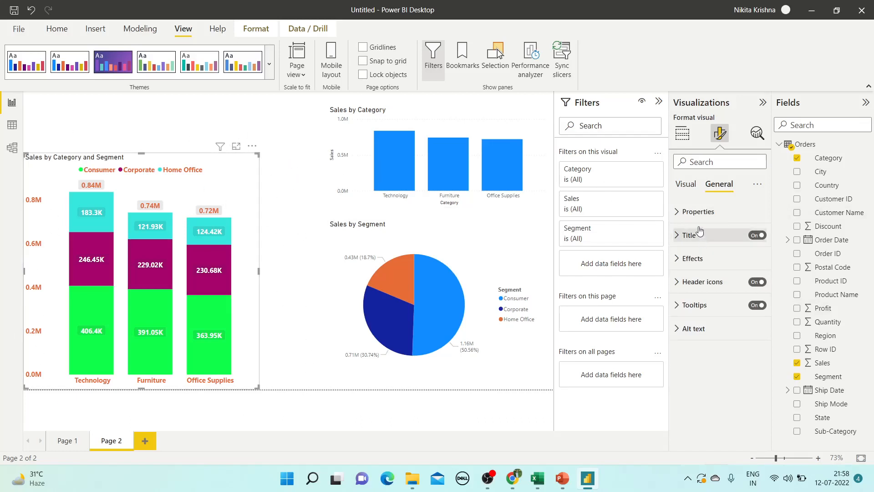
{"action": "left_click", "coordinate": [698, 211]}
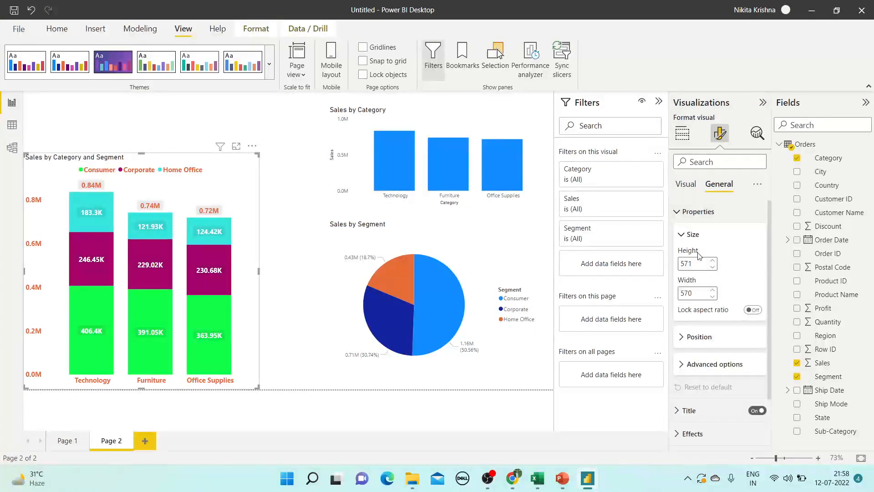
{"action": "left_click", "coordinate": [679, 212]}
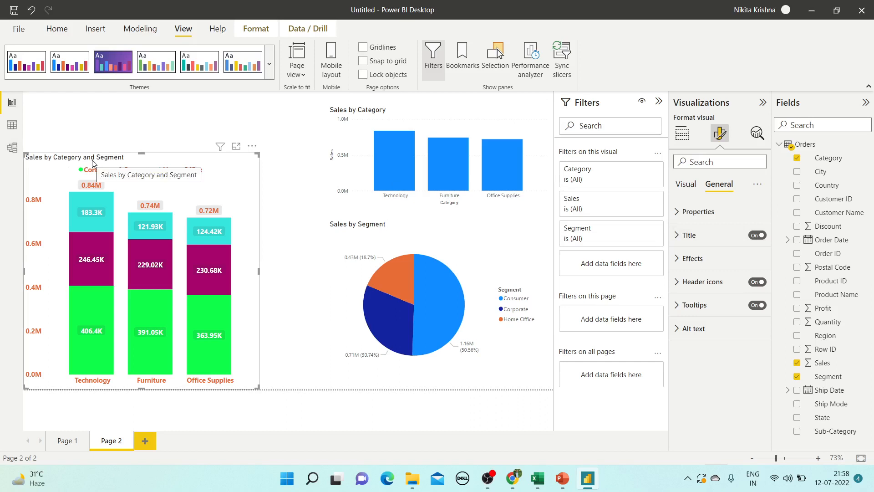
{"action": "left_click", "coordinate": [757, 242]}
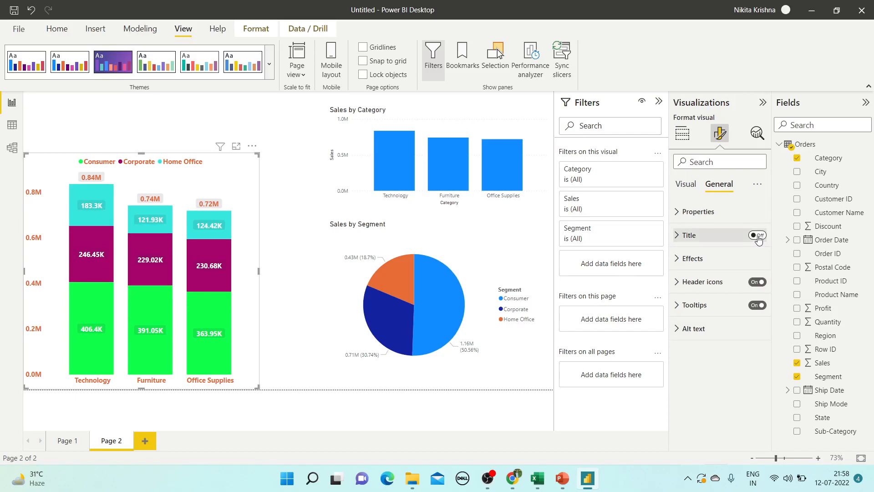
{"action": "left_click", "coordinate": [758, 236]}
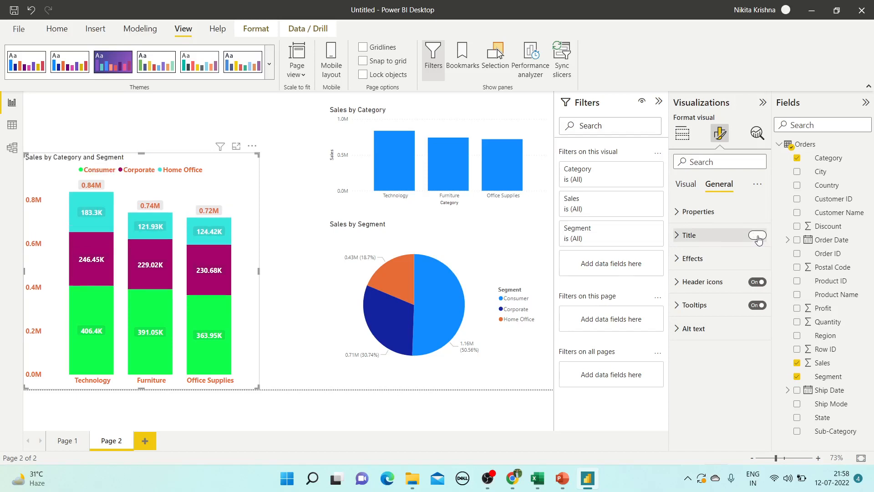
- Make the 'Sales by Category and Segment' title bold, size 20, centred and orange
{"action": "left_click", "coordinate": [689, 235]}
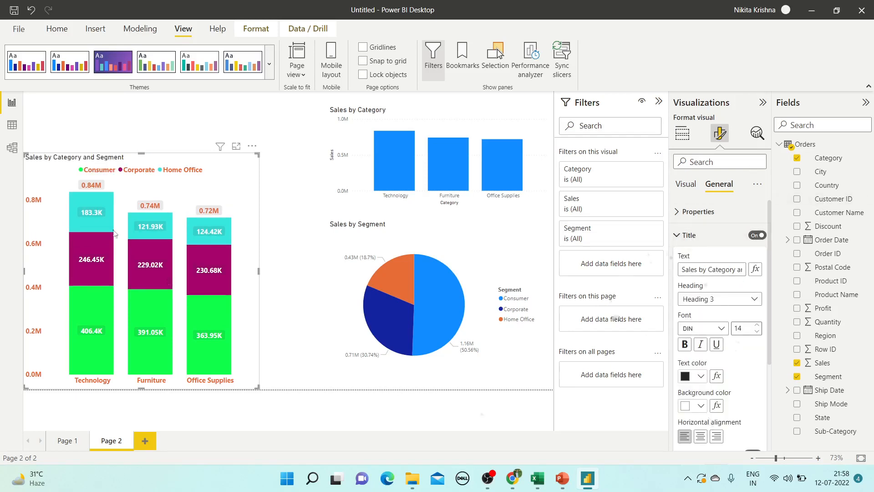
{"action": "left_click", "coordinate": [685, 345]}
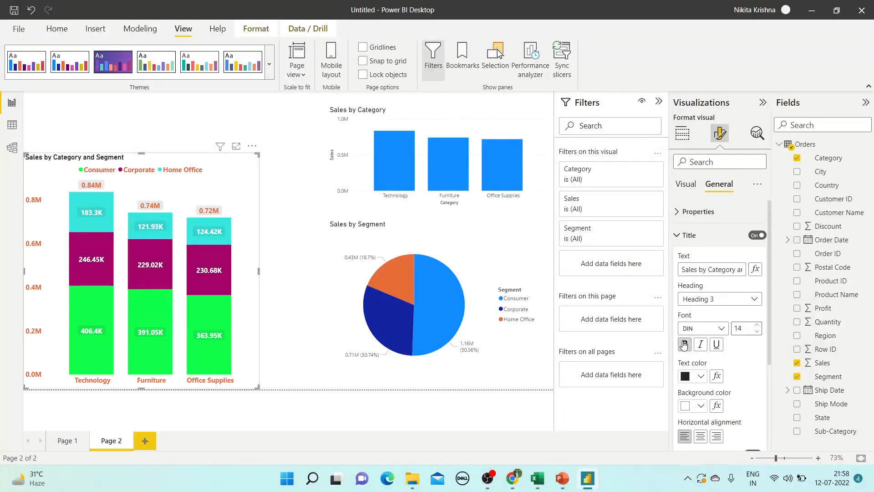
{"action": "left_click", "coordinate": [757, 326]}
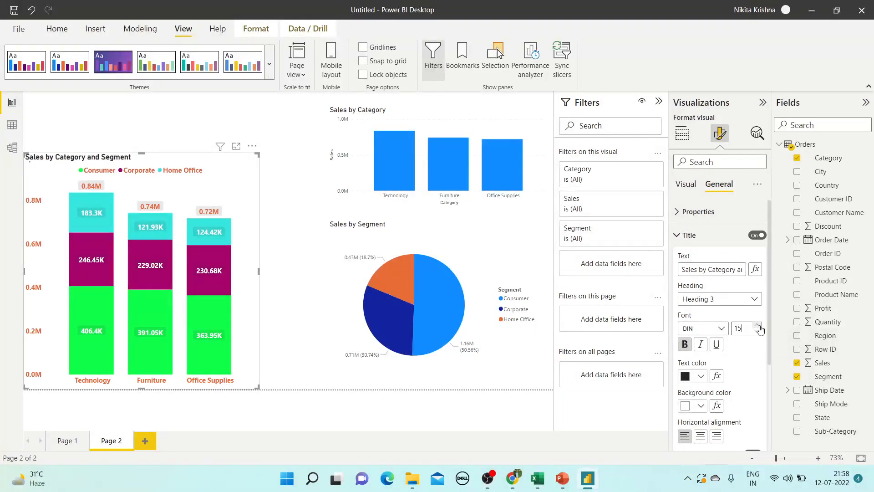
{"action": "left_click", "coordinate": [757, 326]}
{"action": "left_click", "coordinate": [757, 325]}
{"action": "left_click", "coordinate": [758, 325]}
{"action": "left_click", "coordinate": [758, 325]}
{"action": "left_click", "coordinate": [757, 325]}
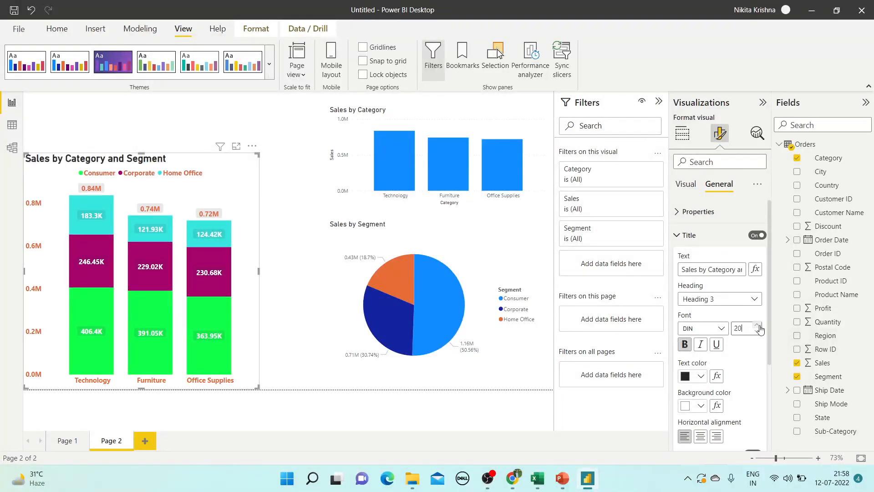
{"action": "left_click", "coordinate": [704, 436]}
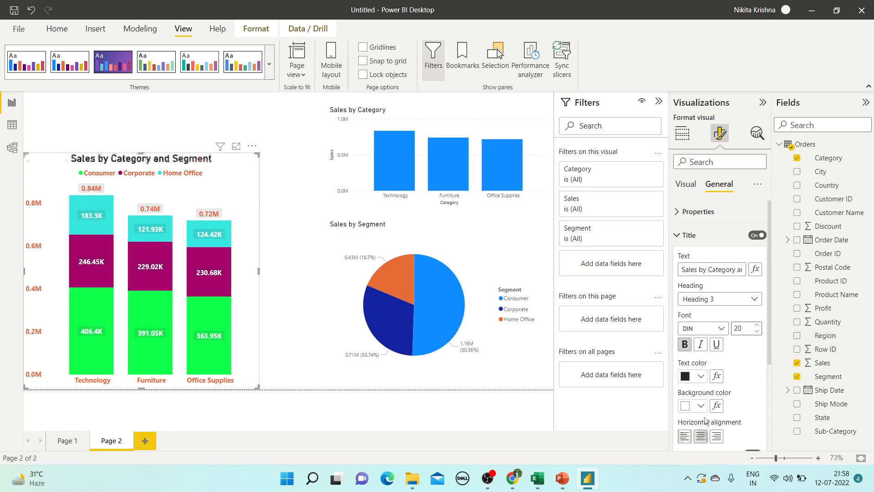
{"action": "left_click", "coordinate": [701, 377]}
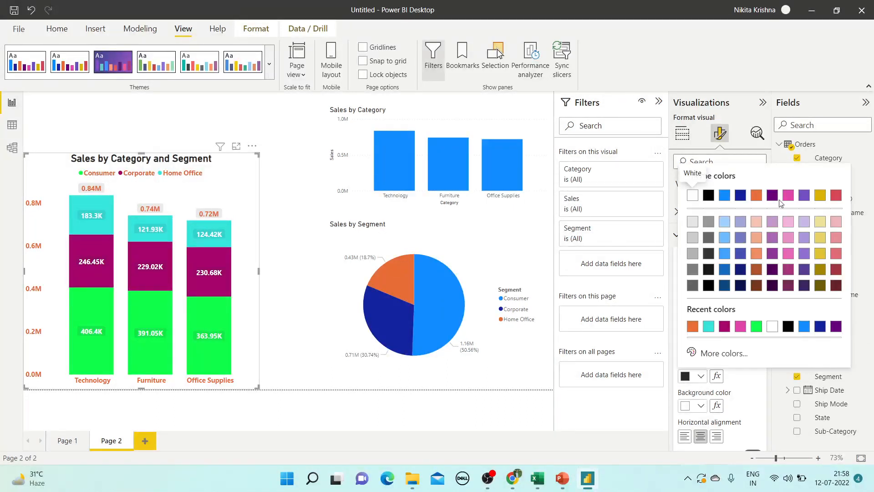
{"action": "left_click", "coordinate": [757, 196]}
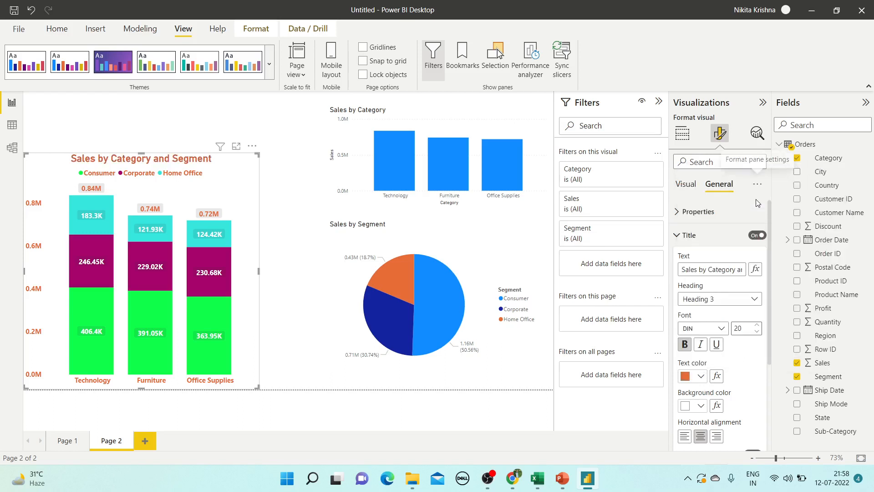
{"action": "scroll", "coordinate": [728, 334], "scroll_direction": "down", "scroll_amount": 2}
{"action": "scroll", "coordinate": [729, 333], "scroll_direction": "down", "scroll_amount": 3}
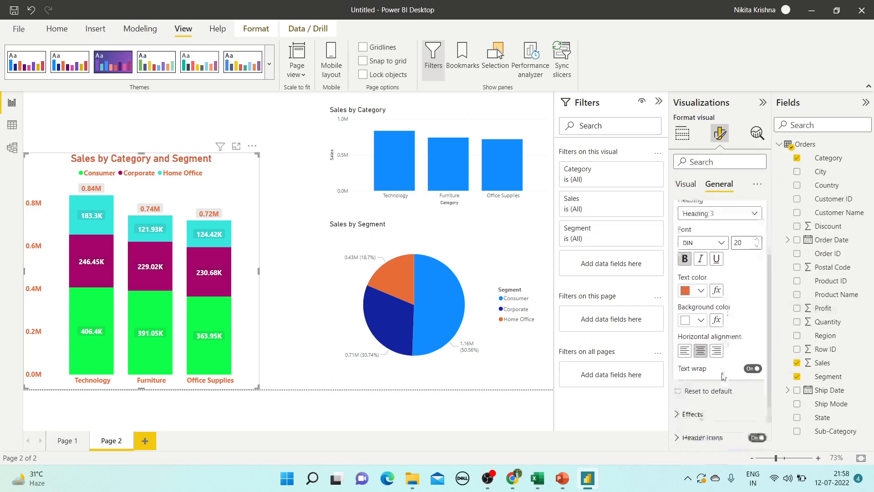
{"action": "scroll", "coordinate": [708, 370], "scroll_direction": "up", "scroll_amount": 5}
- Set the chart's background to black and drag its top edge up to make it taller
{"action": "left_click", "coordinate": [675, 237]}
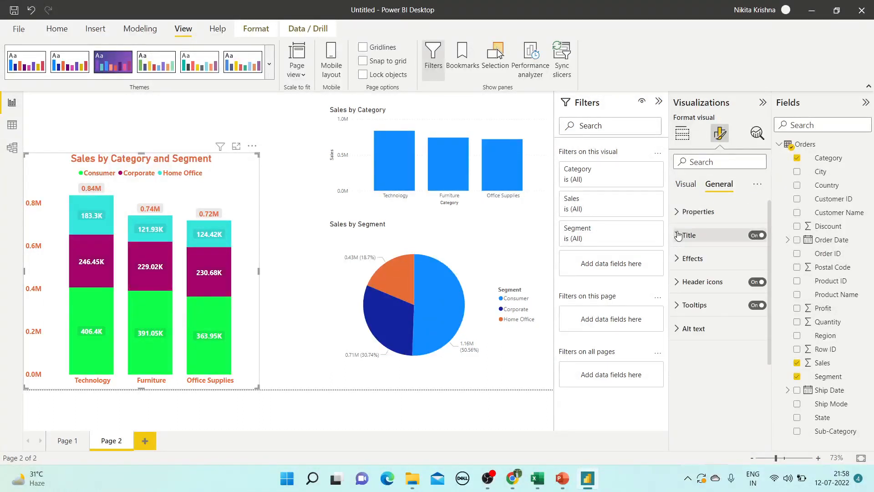
{"action": "left_click", "coordinate": [681, 267]}
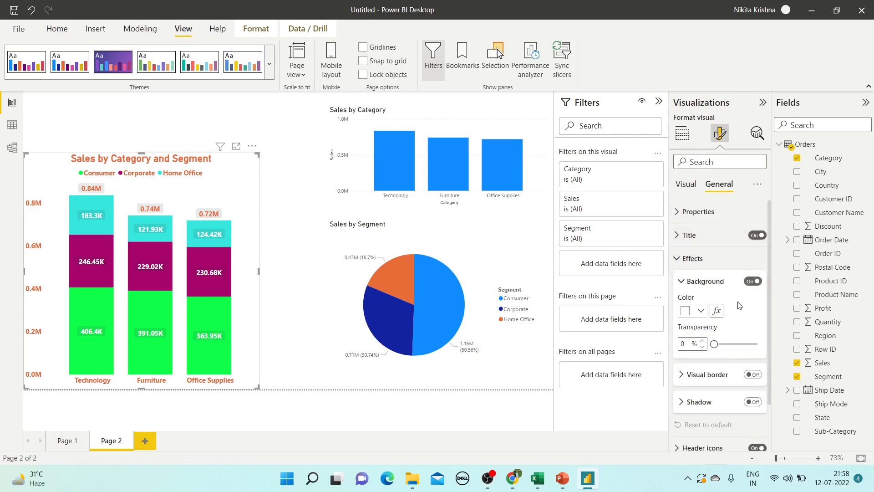
{"action": "scroll", "coordinate": [736, 318], "scroll_direction": "down", "scroll_amount": 1}
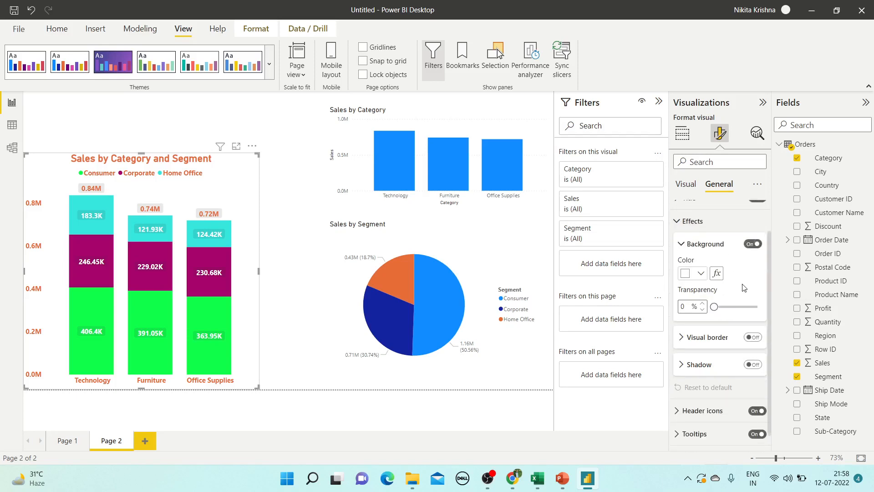
{"action": "left_click", "coordinate": [701, 274]}
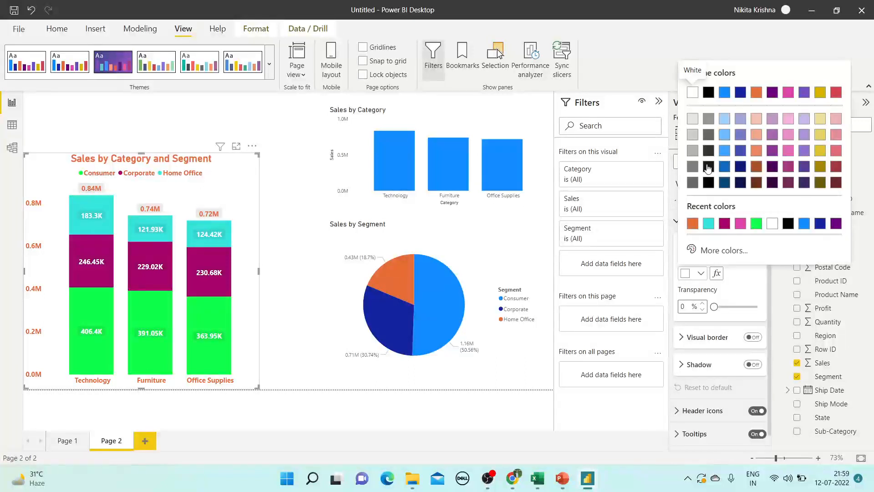
{"action": "left_click", "coordinate": [708, 92]}
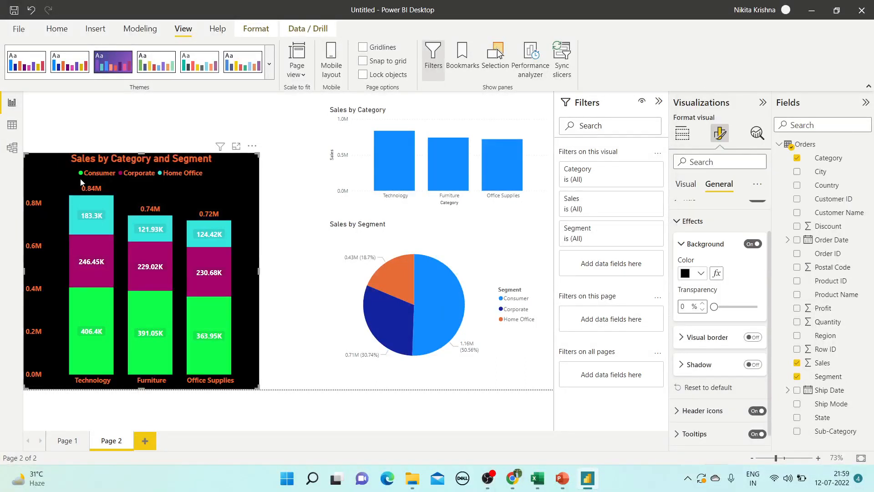
{"action": "left_click_drag", "start_coordinate": [147, 154], "coordinate": [148, 132]}
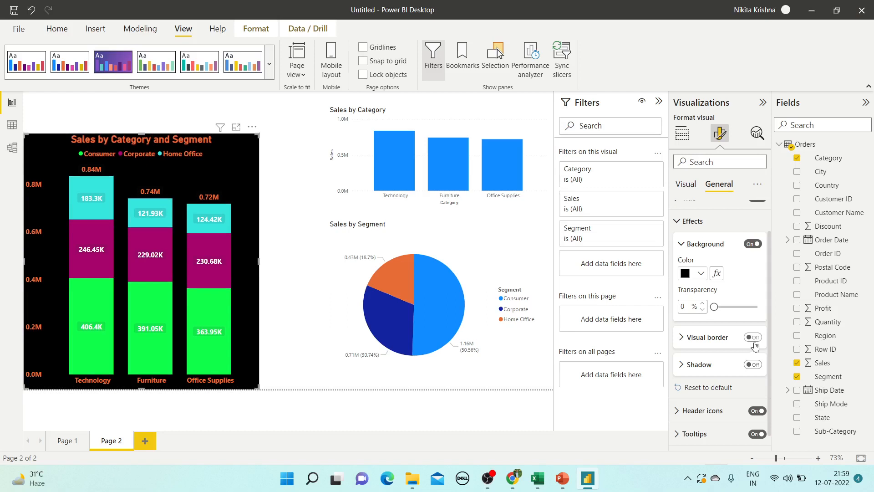
- Turn on the chart's visual border with 30 px rounded corners
{"action": "left_click", "coordinate": [695, 339]}
{"action": "left_click", "coordinate": [753, 337]}
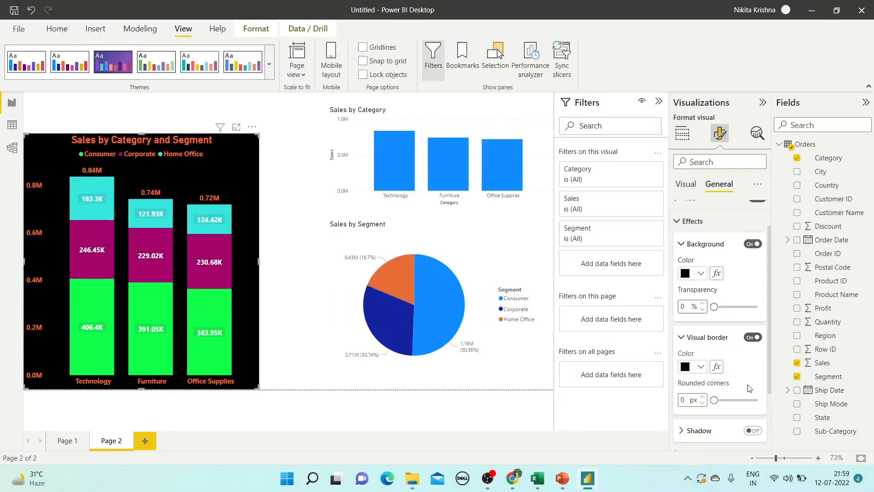
{"action": "left_click_drag", "start_coordinate": [713, 400], "coordinate": [765, 401]}
{"action": "left_click", "coordinate": [285, 232]}
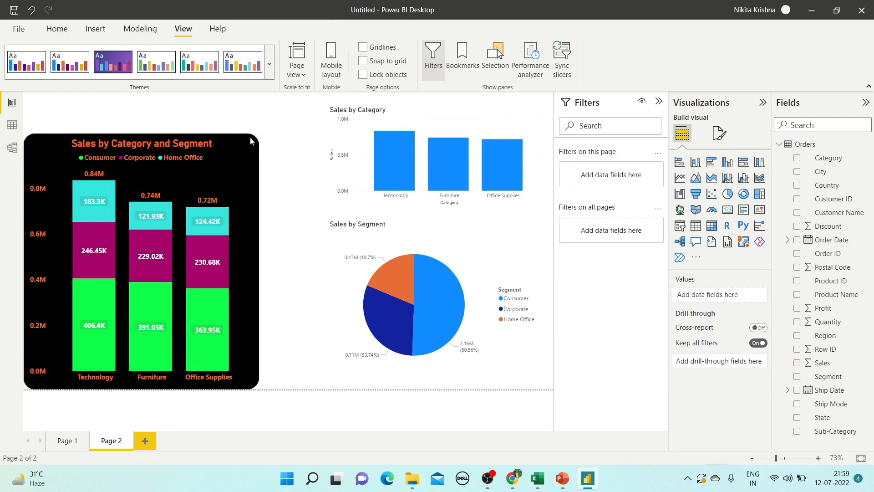
{"action": "left_click", "coordinate": [238, 160]}
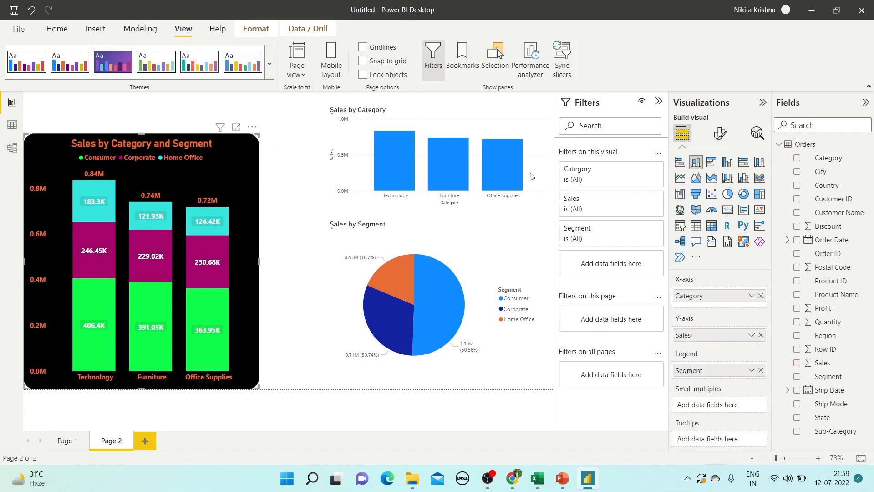
{"action": "left_click", "coordinate": [312, 210]}
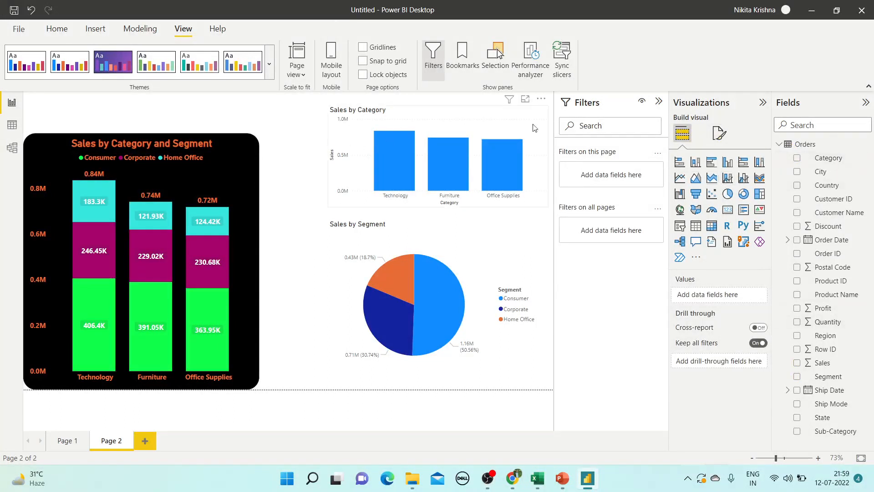
{"action": "left_click", "coordinate": [243, 207]}
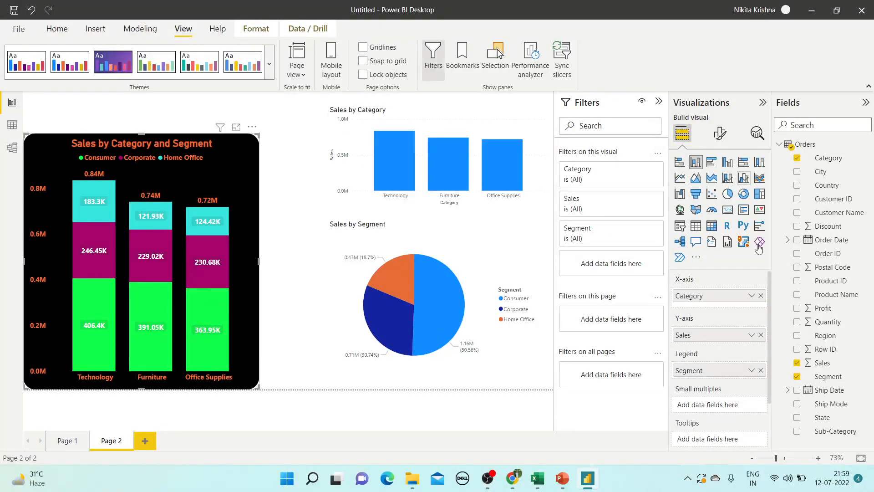
{"action": "left_click", "coordinate": [720, 133]}
{"action": "left_click", "coordinate": [710, 187]}
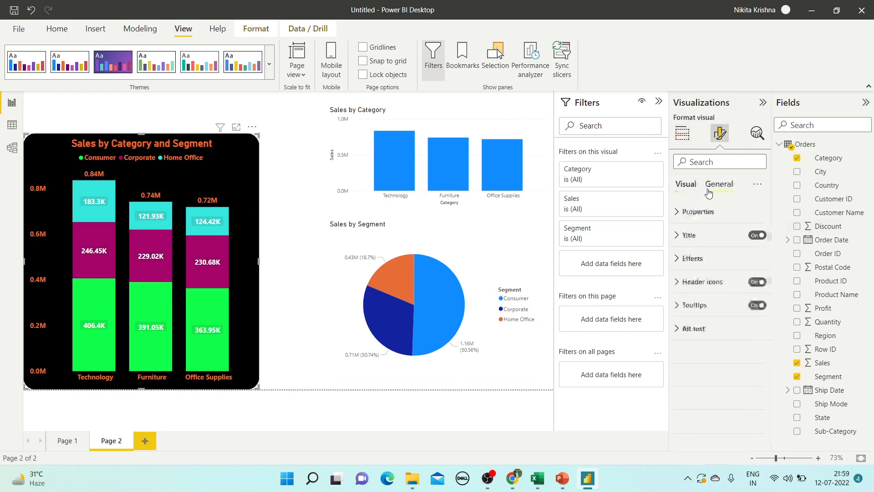
{"action": "left_click", "coordinate": [306, 197]}
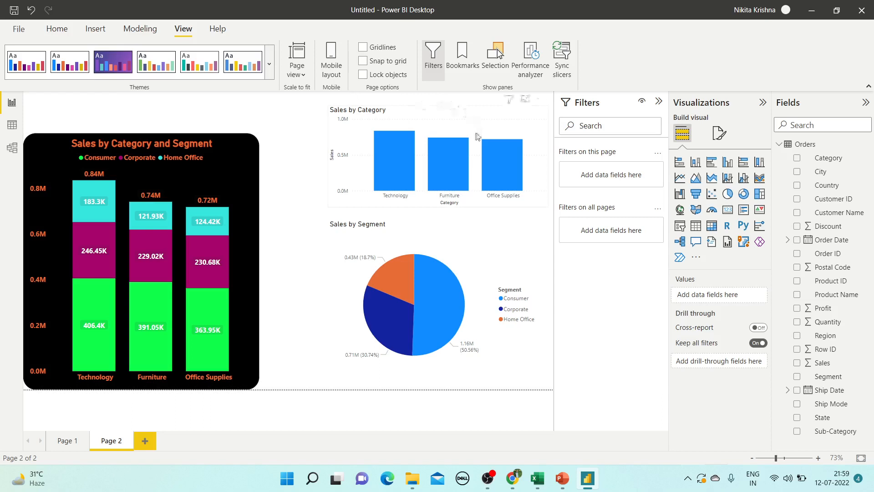
{"action": "left_click", "coordinate": [375, 132]}
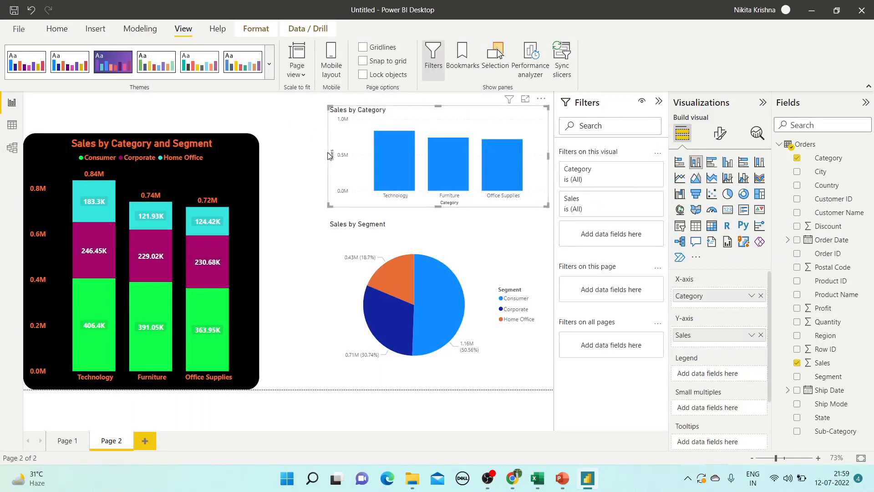
{"action": "left_click", "coordinate": [324, 153]}
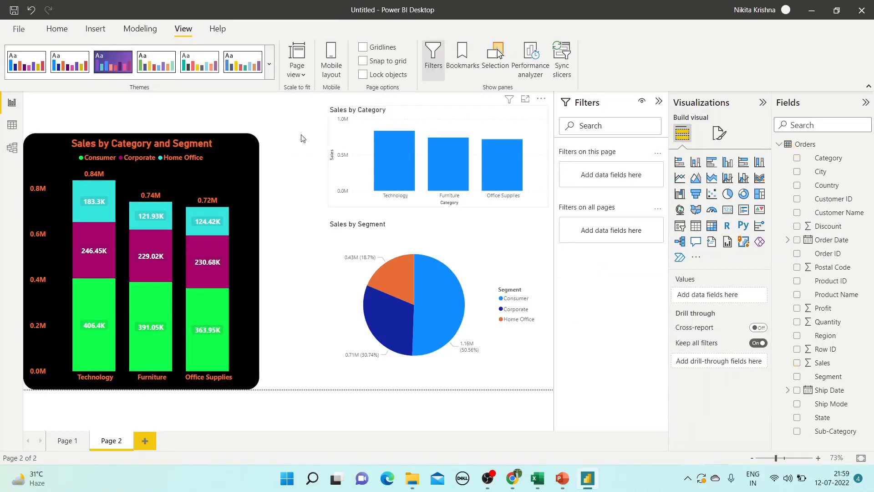
{"action": "left_click", "coordinate": [376, 156]}
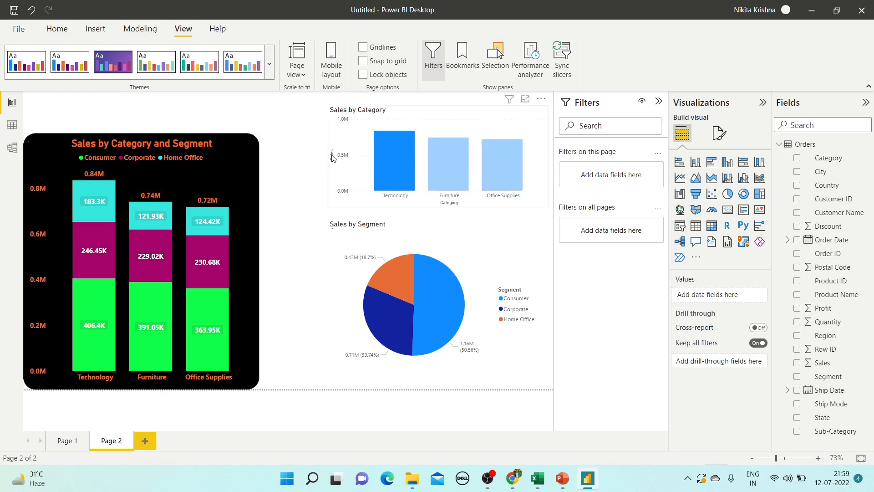
{"action": "left_click", "coordinate": [239, 156]}
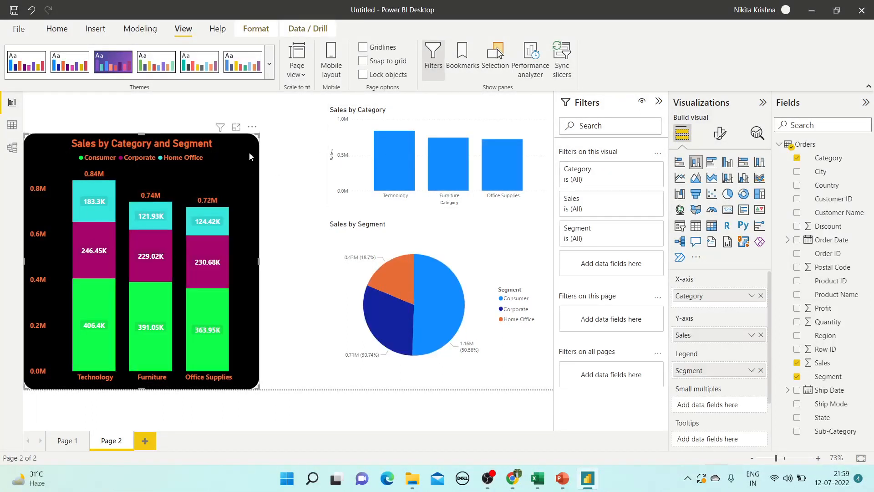
- Copy the stacked chart's formatting onto the Sales by Category chart with Format painter
{"action": "left_click", "coordinate": [57, 31]}
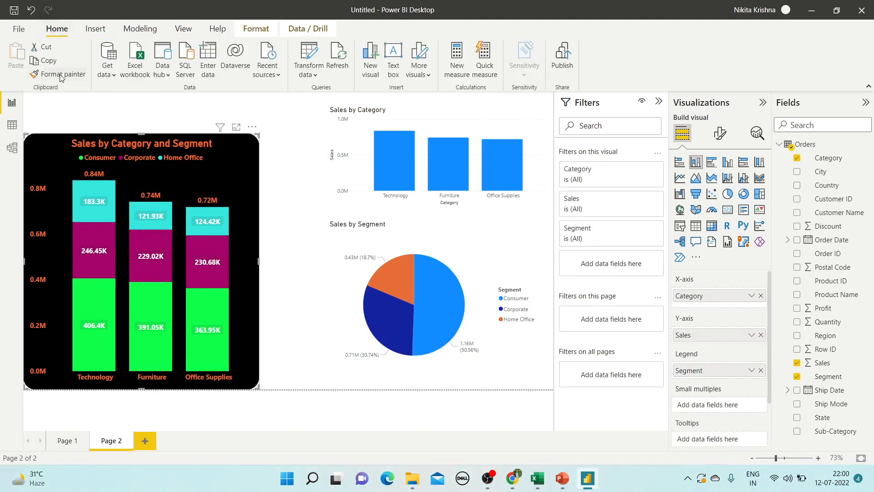
{"action": "left_click", "coordinate": [61, 75]}
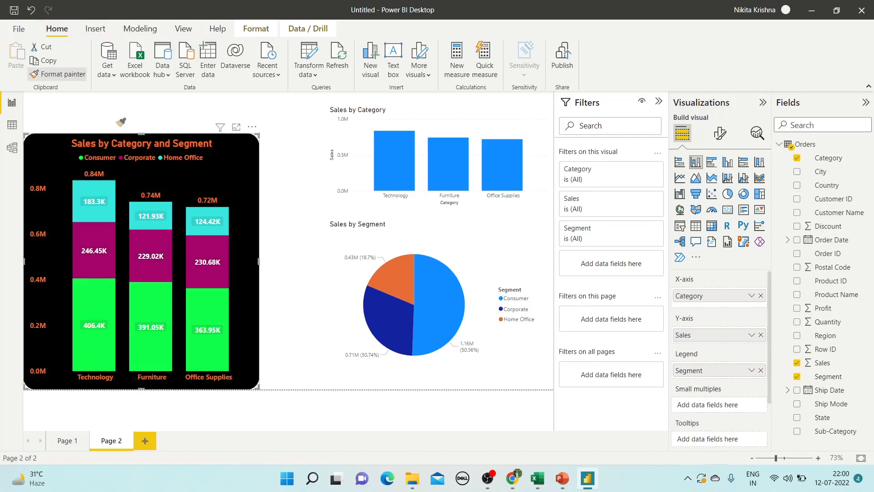
{"action": "left_click", "coordinate": [493, 131]}
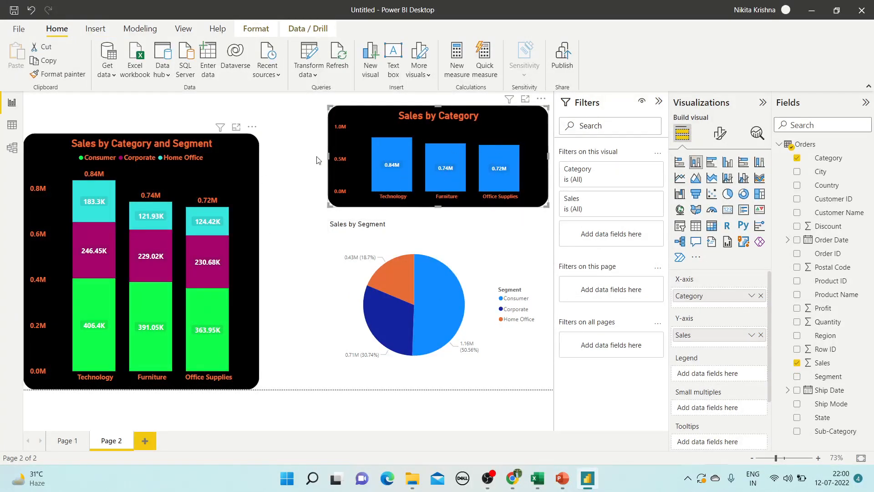
- Remove the Sales by Category chart via its More options menu
{"action": "right_click", "coordinate": [522, 119]}
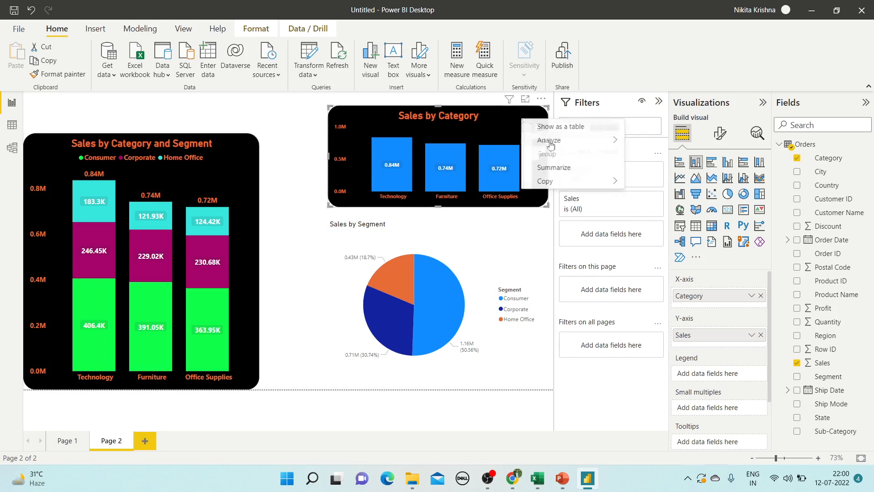
{"action": "left_click", "coordinate": [542, 99]}
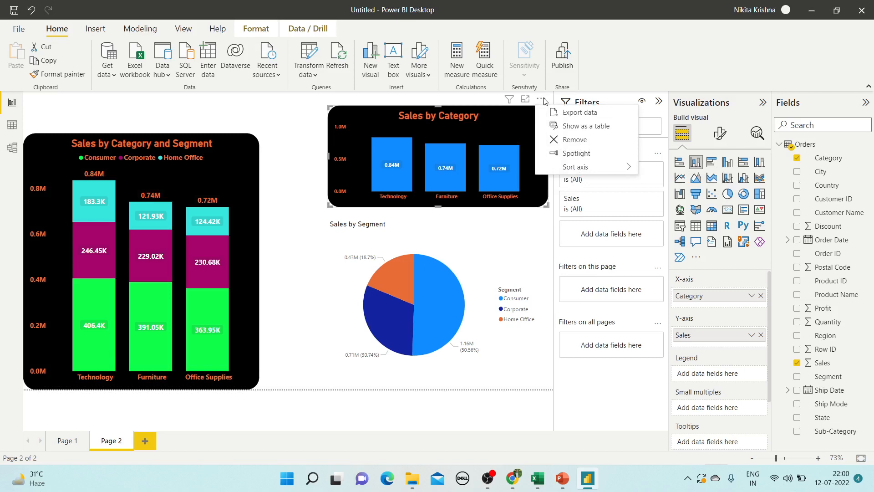
{"action": "left_click", "coordinate": [573, 139]}
{"action": "left_click", "coordinate": [445, 248]}
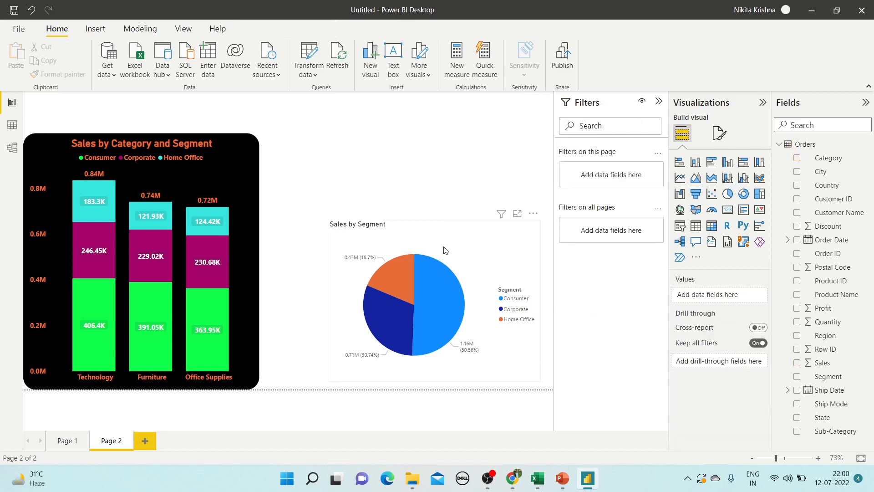
- Make the pie chart taller and paint the stacked chart's style onto it with Format painter
{"action": "left_click_drag", "start_coordinate": [446, 221], "coordinate": [446, 138]}
{"action": "left_click", "coordinate": [212, 158]}
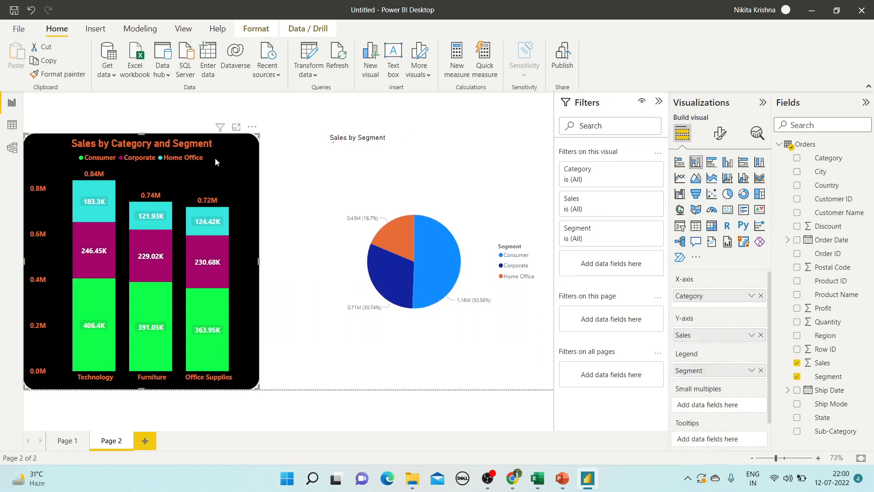
{"action": "left_click", "coordinate": [57, 74]}
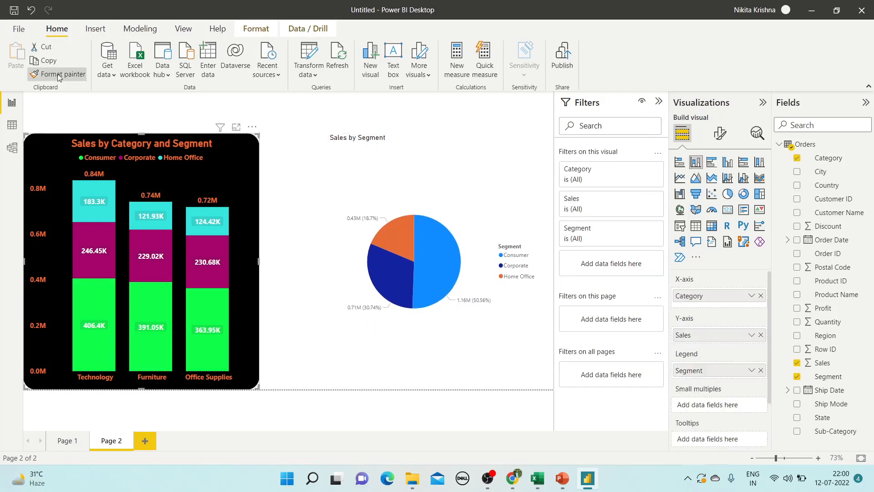
{"action": "left_click", "coordinate": [435, 193]}
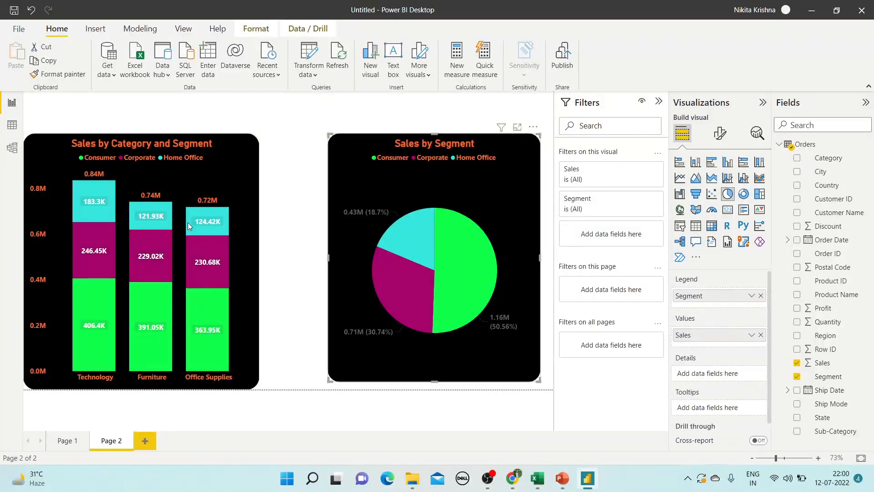
- Widen the Sales by Segment pie chart by dragging its left edge outward
{"action": "mouse_move", "coordinate": [460, 283]}
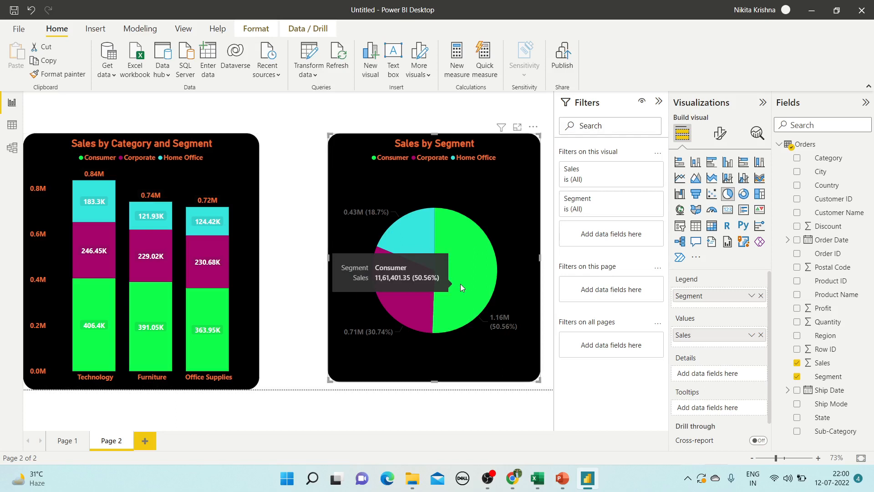
{"action": "mouse_move", "coordinate": [395, 301]}
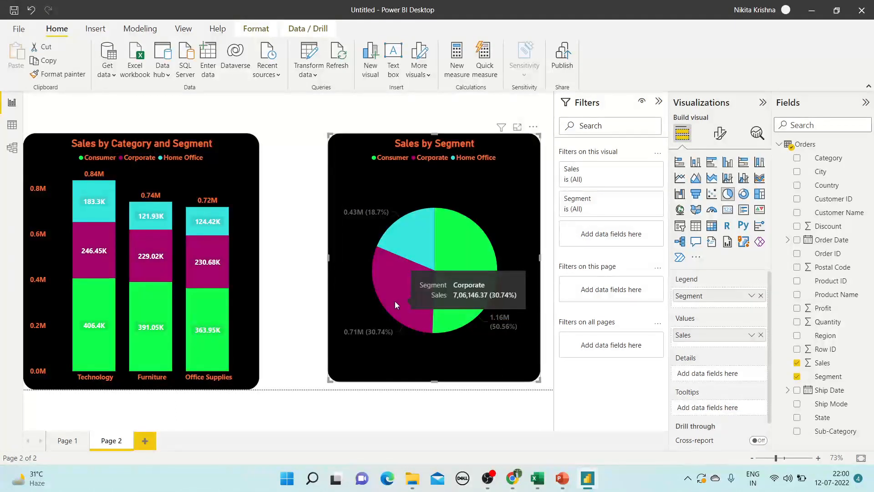
{"action": "mouse_move", "coordinate": [400, 242]}
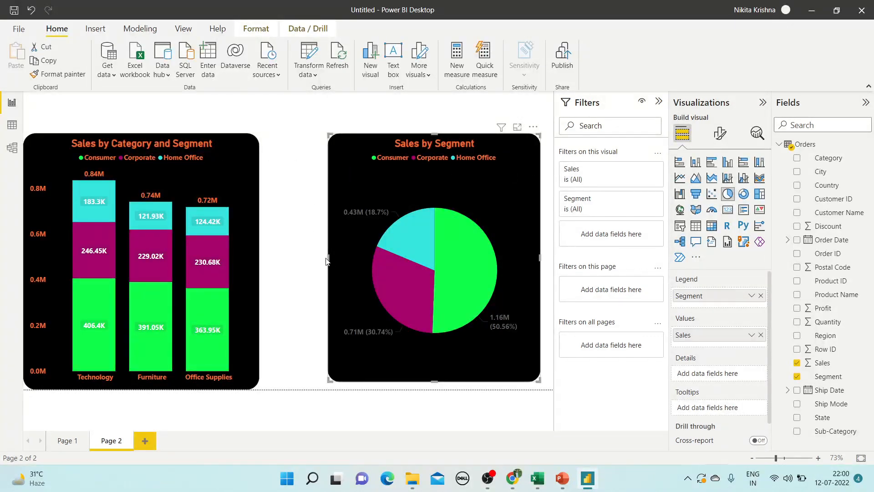
{"action": "left_click_drag", "start_coordinate": [328, 256], "coordinate": [315, 250]}
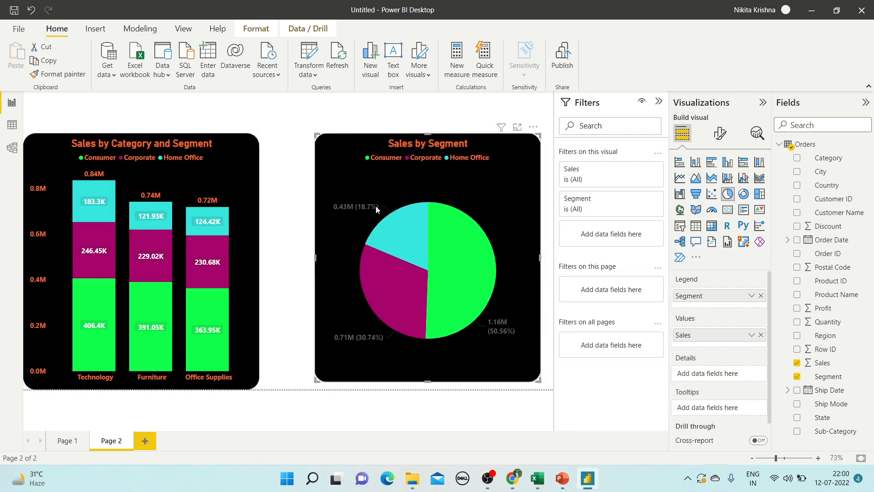
{"action": "mouse_move", "coordinate": [375, 206]}
- Open the pie's detail label value settings and make the labels bold
{"action": "left_click", "coordinate": [723, 137]}
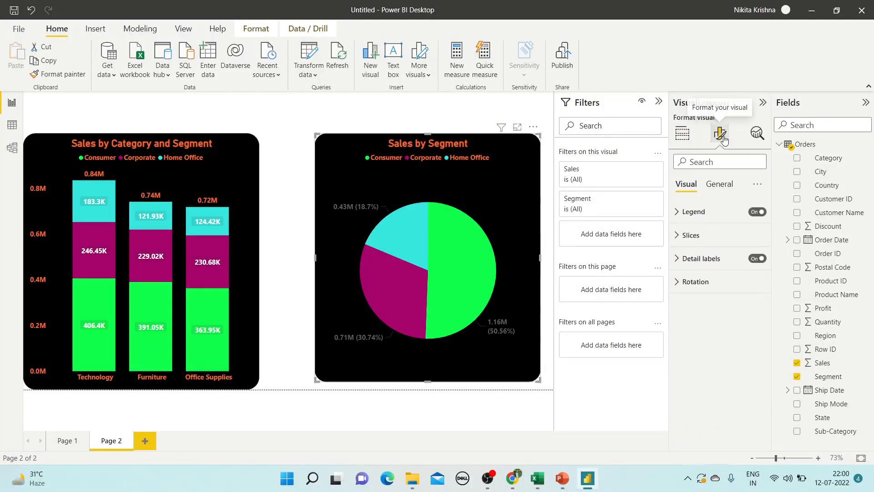
{"action": "left_click", "coordinate": [688, 211]}
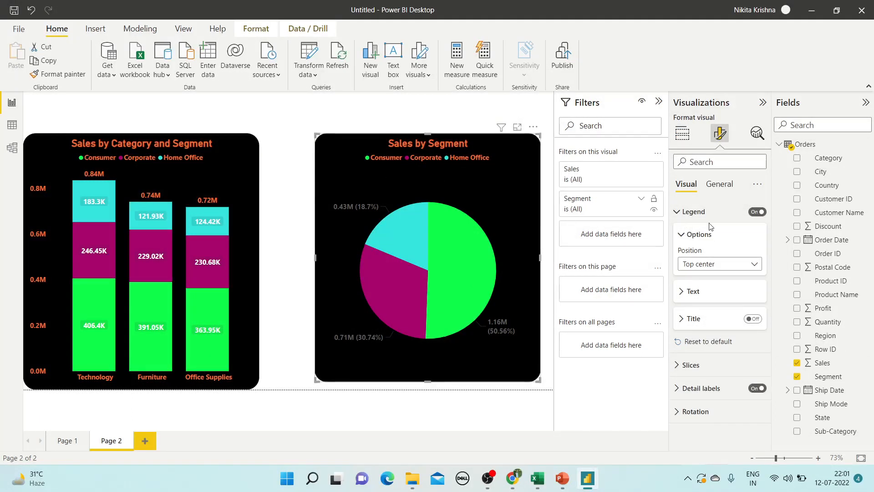
{"action": "left_click", "coordinate": [694, 211]}
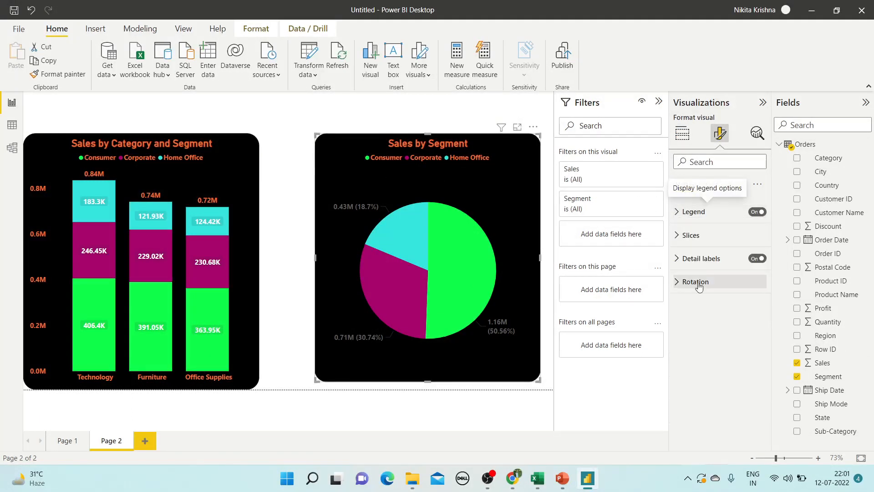
{"action": "left_click", "coordinate": [699, 259]}
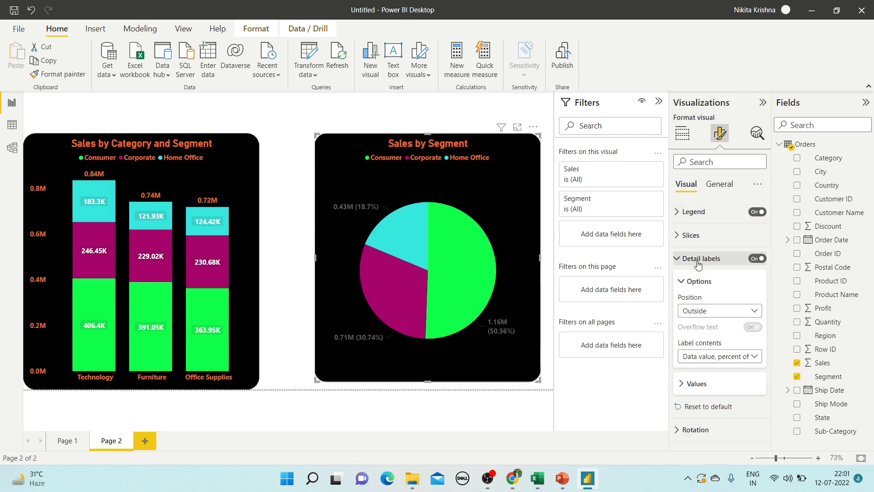
{"action": "left_click", "coordinate": [697, 384]}
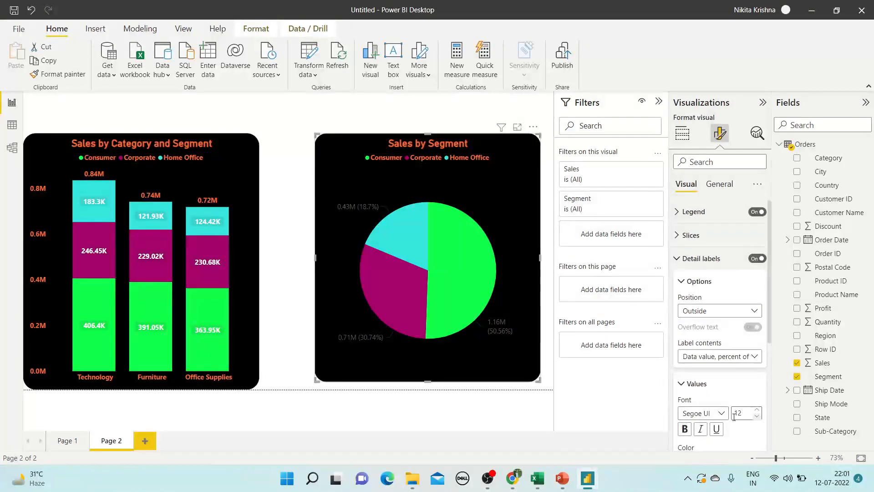
{"action": "left_click", "coordinate": [685, 429]}
- Colour the pie's data labels orange and set their font size to 13
{"action": "scroll", "coordinate": [713, 381], "scroll_direction": "down", "scroll_amount": 3}
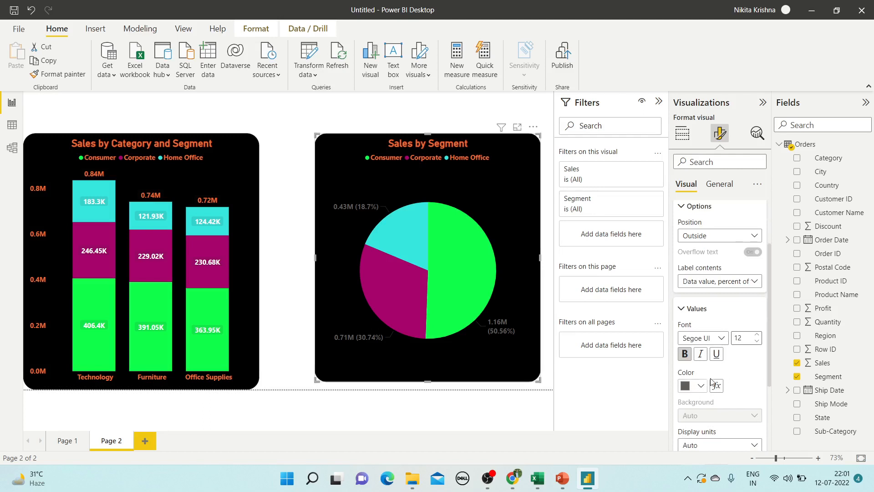
{"action": "left_click", "coordinate": [701, 386]}
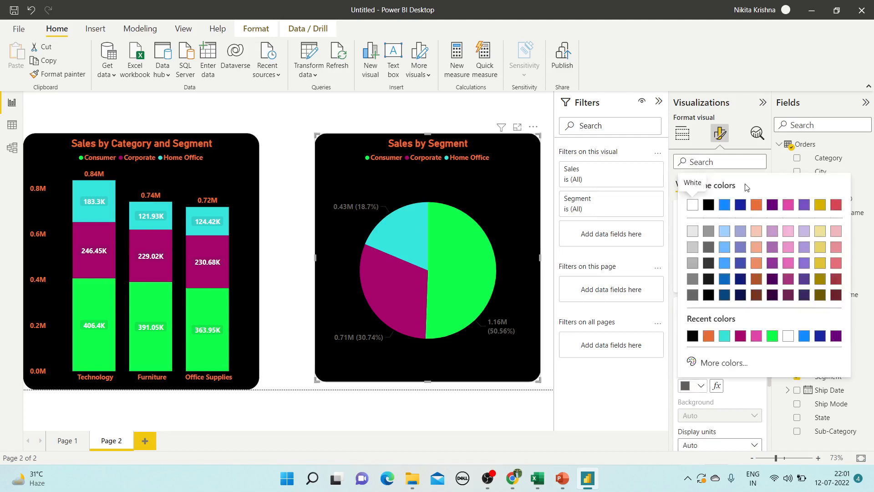
{"action": "left_click", "coordinate": [757, 205]}
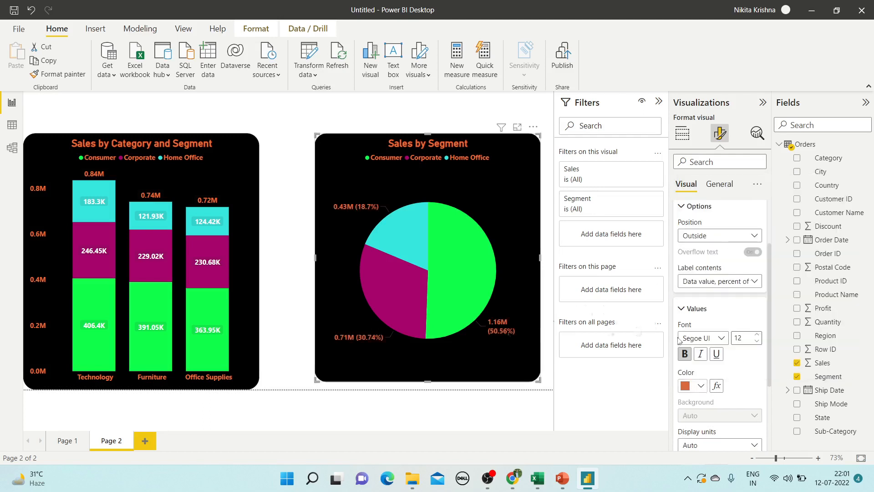
{"action": "left_click", "coordinate": [756, 335]}
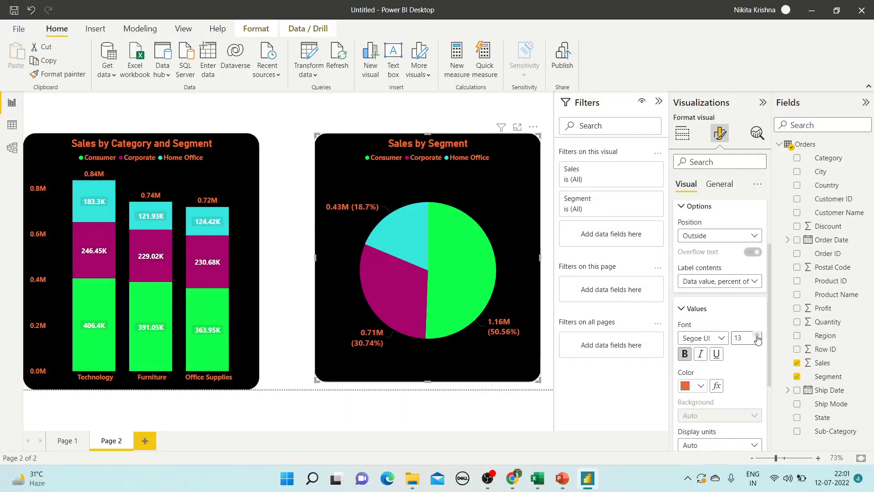
{"action": "left_click", "coordinate": [757, 336]}
{"action": "left_click", "coordinate": [757, 336]}
{"action": "left_click", "coordinate": [757, 342]}
{"action": "left_click", "coordinate": [758, 342]}
- Nudge the pie chart so its top edge lines up with the stacked chart
{"action": "left_click", "coordinate": [309, 187]}
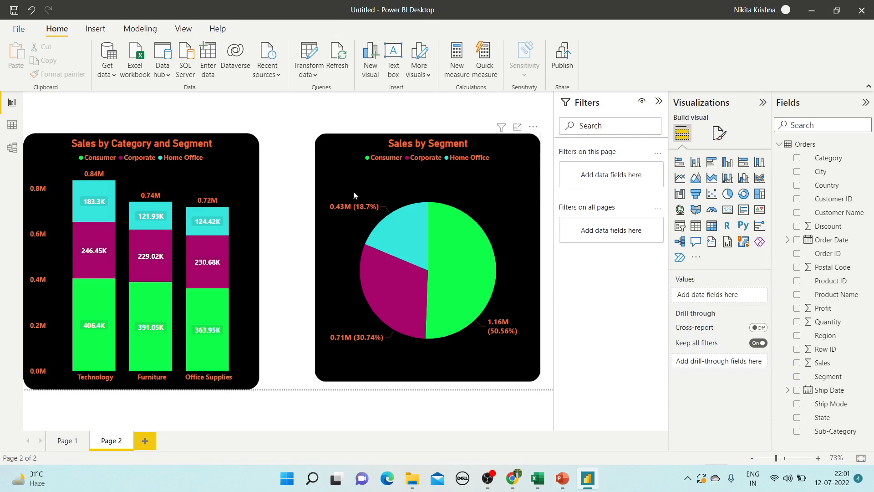
{"action": "left_click_drag", "start_coordinate": [419, 177], "coordinate": [418, 182]}
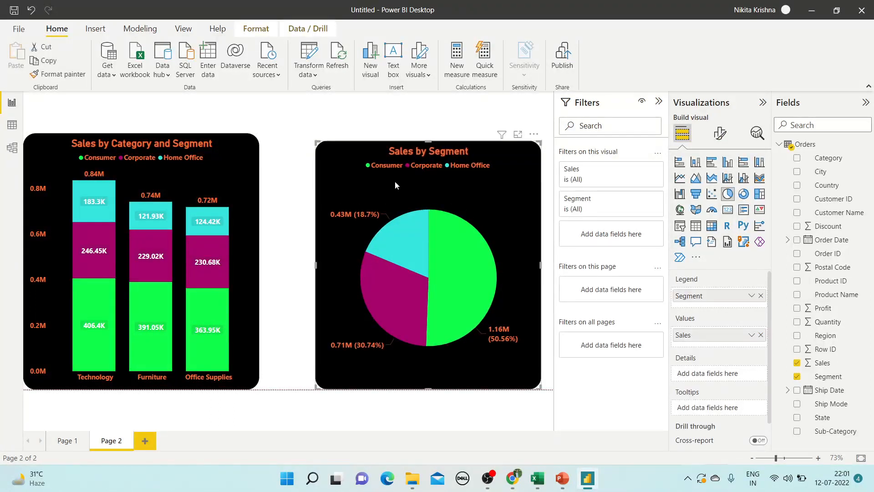
{"action": "left_click_drag", "start_coordinate": [430, 142], "coordinate": [432, 134]}
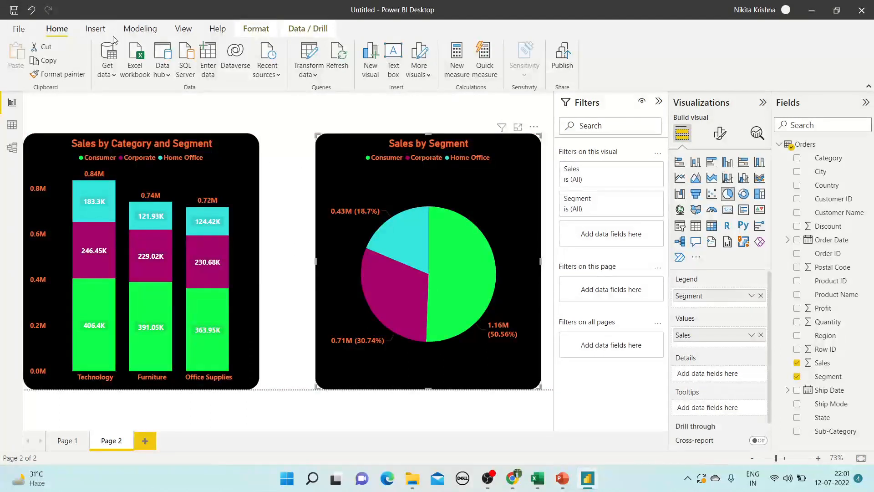
- Insert a blank text box and stretch it across the top above both charts
{"action": "left_click", "coordinate": [95, 29]}
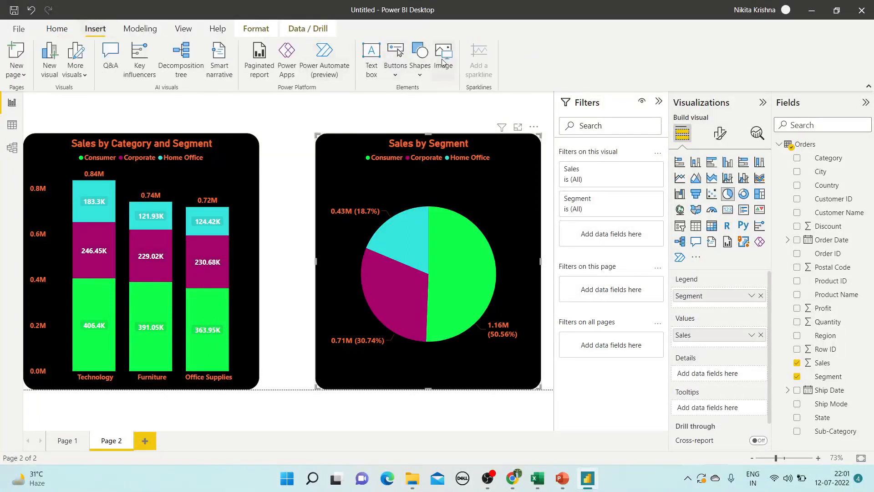
{"action": "left_click", "coordinate": [372, 59]}
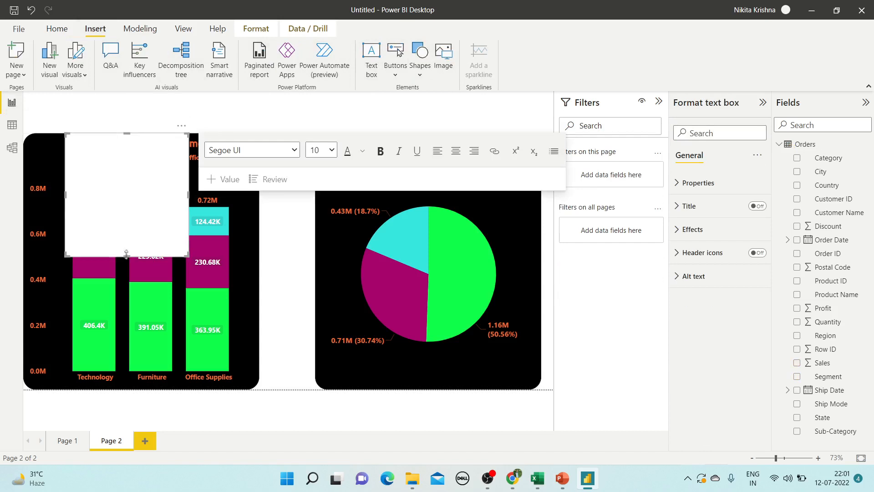
{"action": "left_click_drag", "start_coordinate": [127, 254], "coordinate": [147, 163]}
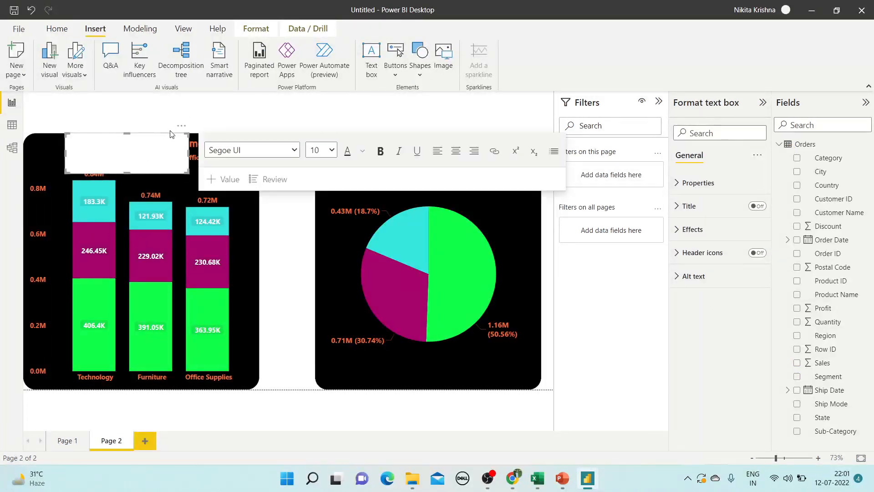
{"action": "left_click_drag", "start_coordinate": [184, 138], "coordinate": [213, 97]}
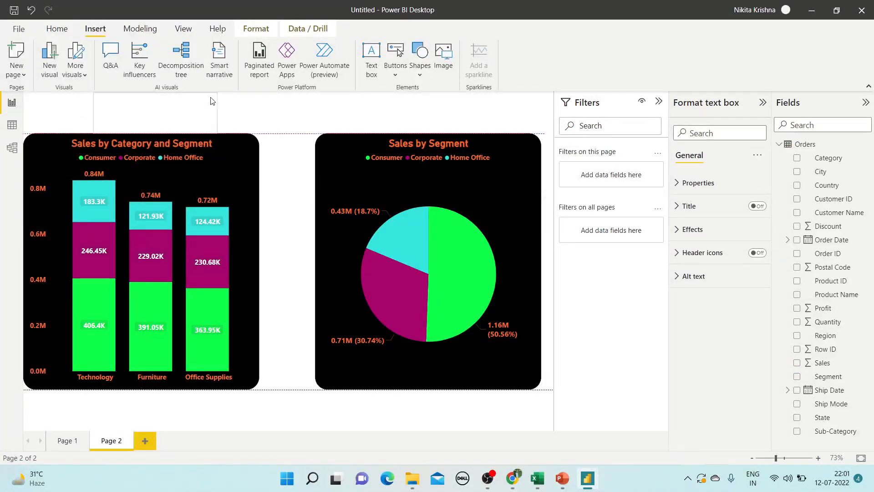
{"action": "left_click_drag", "start_coordinate": [94, 113], "coordinate": [40, 113]}
{"action": "left_click", "coordinate": [154, 114]}
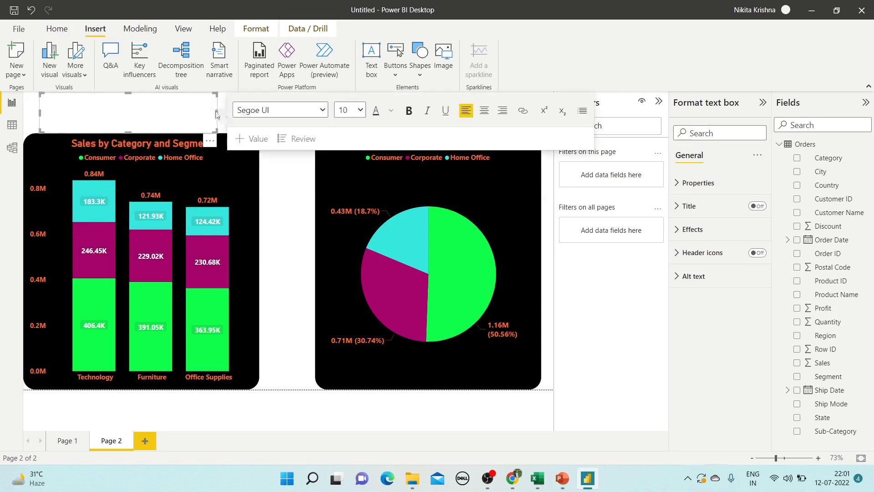
{"action": "left_click_drag", "start_coordinate": [217, 111], "coordinate": [542, 119]}
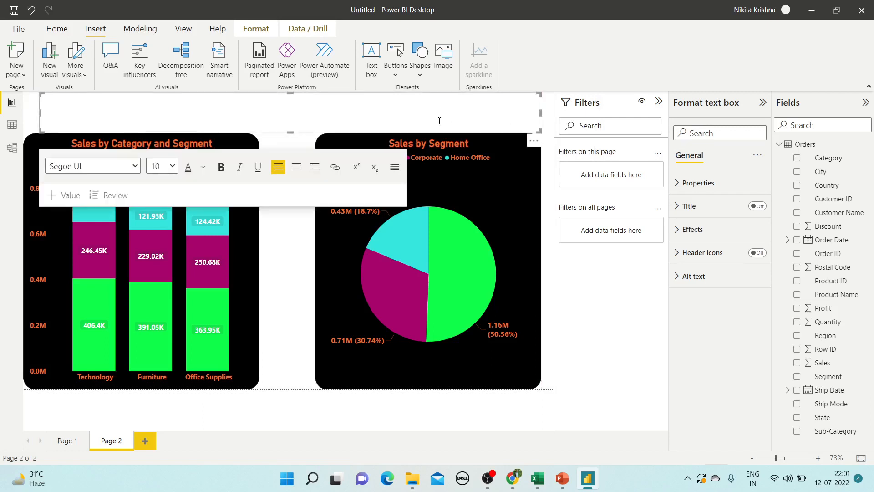
- Enter a centred 'SALES SUMMARY' heading at size 40 in bold
{"action": "left_click", "coordinate": [299, 172]}
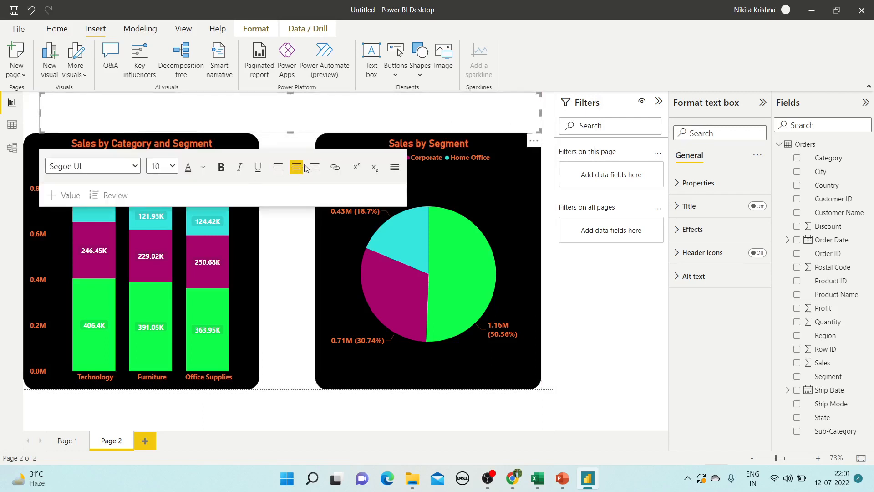
{"action": "type", "text": "SALES"}
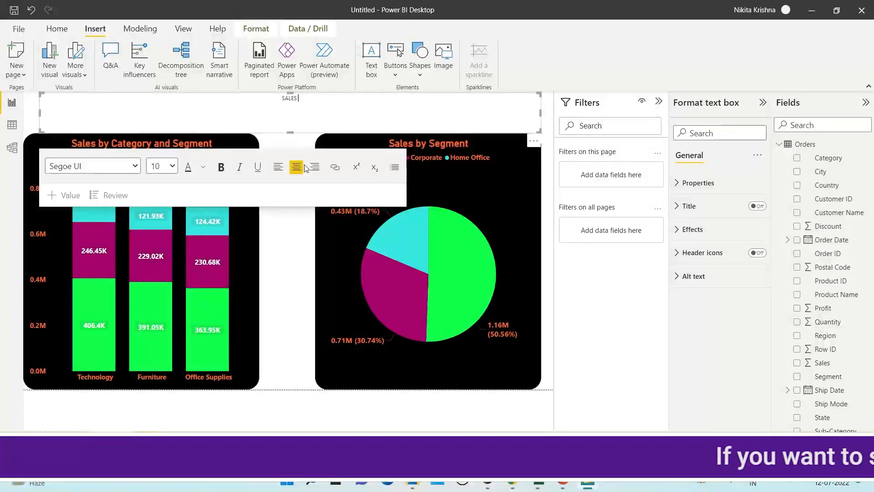
{"action": "type", "text": " SUMMA"}
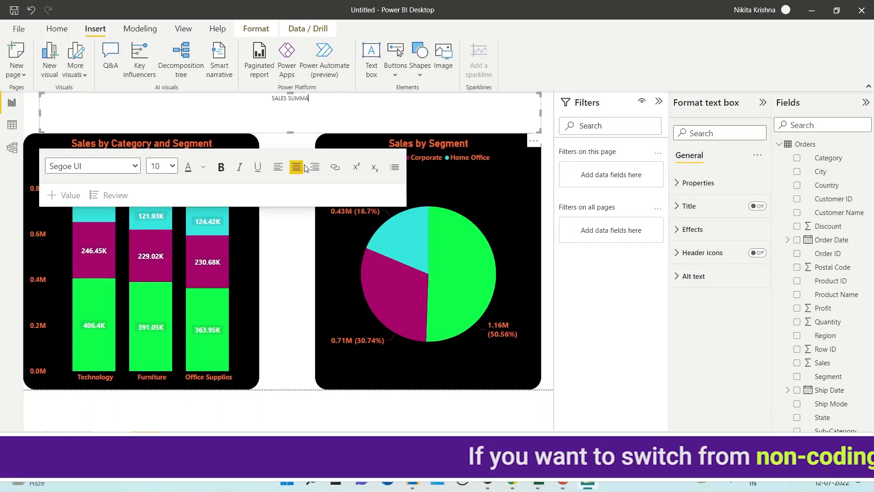
{"action": "type", "text": "RY"}
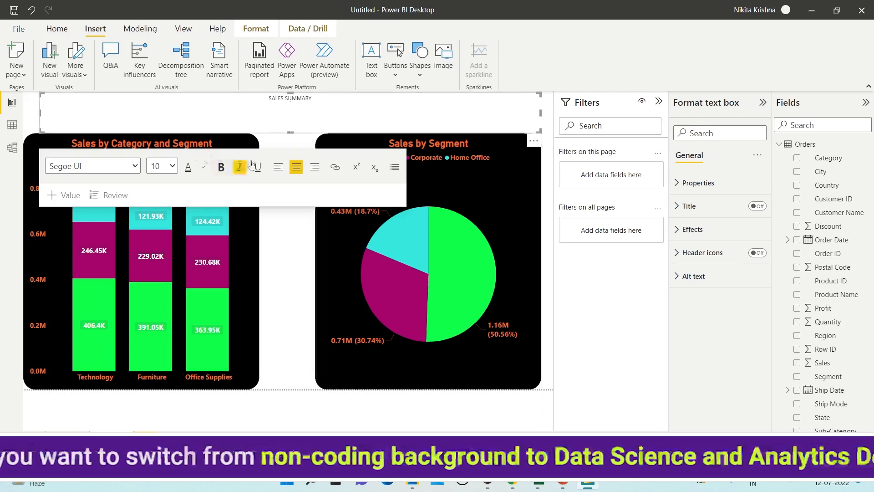
{"action": "triple_click", "coordinate": [304, 99]}
{"action": "left_click", "coordinate": [169, 166]}
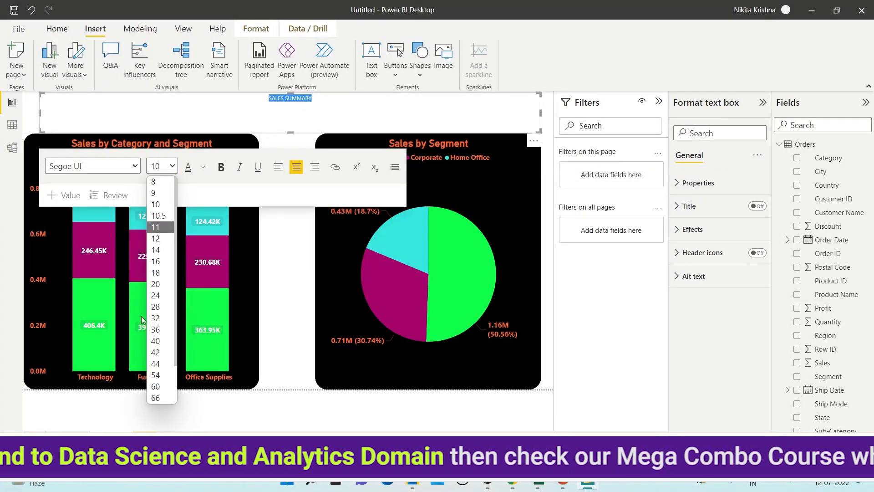
{"action": "left_click", "coordinate": [155, 341]}
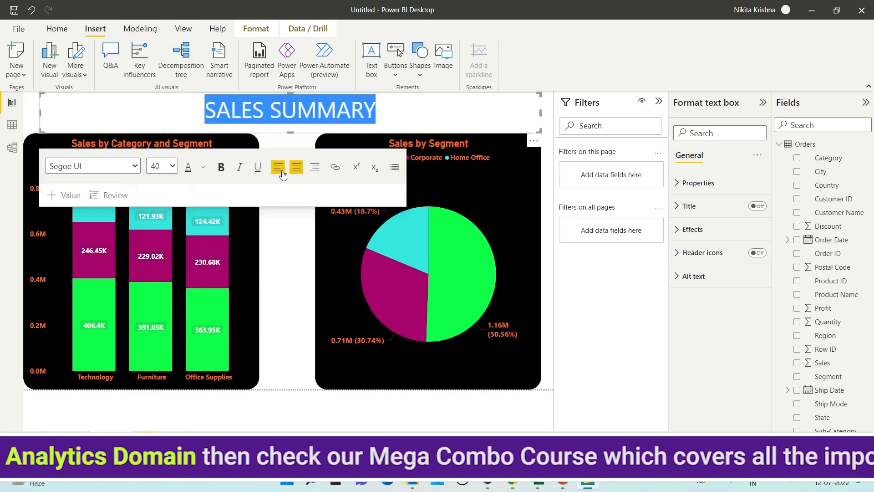
{"action": "left_click", "coordinate": [221, 168]}
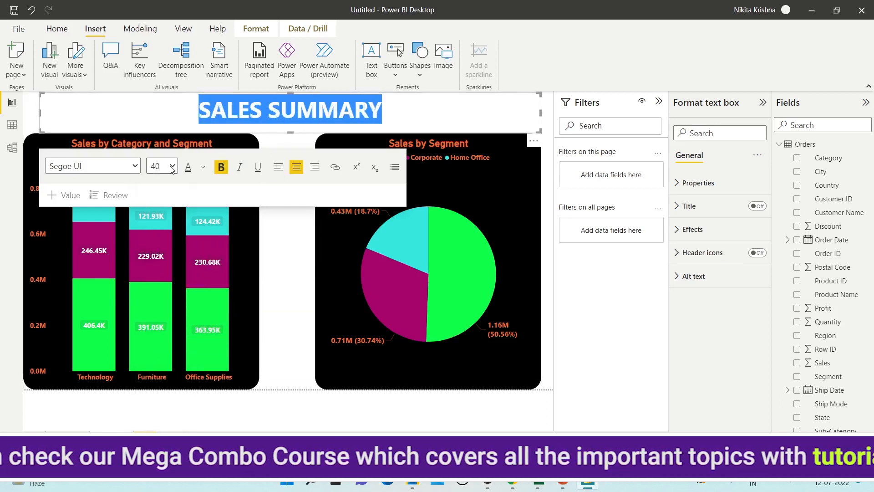
- Give the heading a custom dark green font colour
{"action": "left_click", "coordinate": [204, 168]}
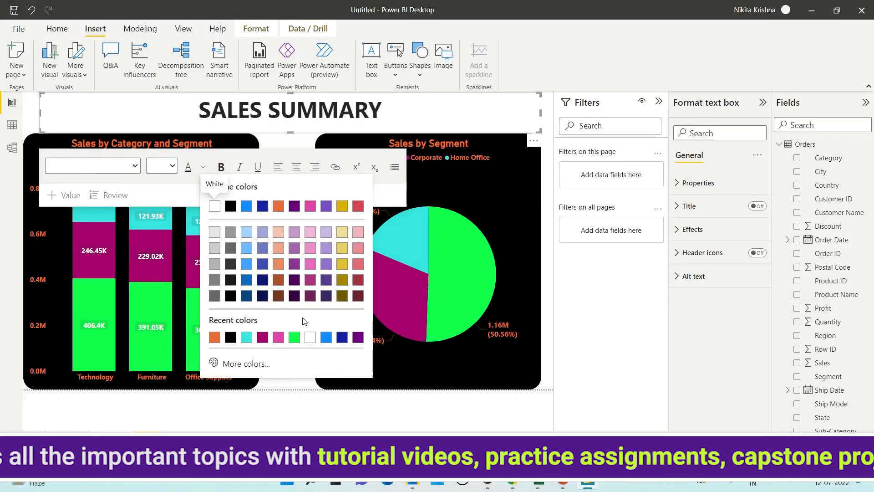
{"action": "left_click", "coordinate": [245, 363]}
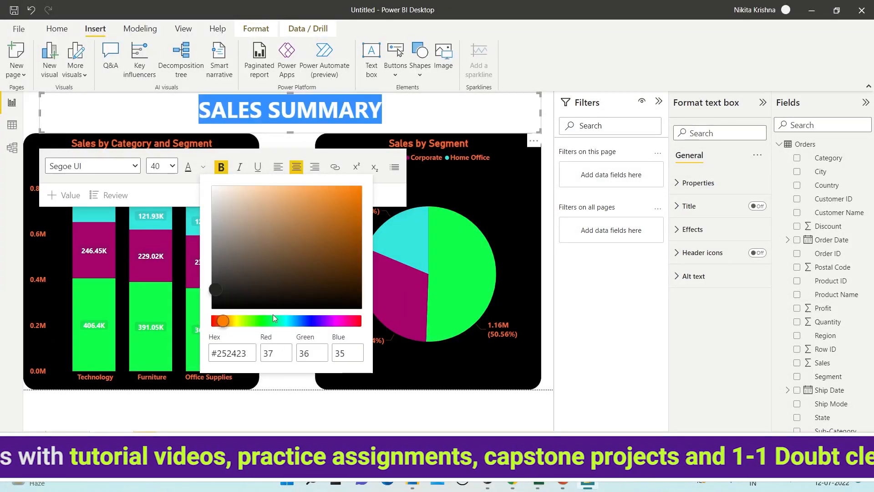
{"action": "left_click", "coordinate": [270, 321]}
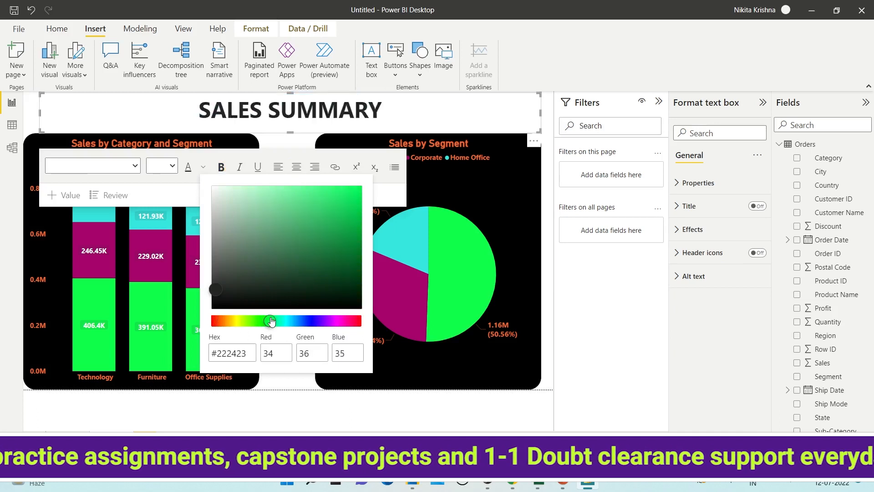
{"action": "left_click", "coordinate": [332, 250]}
{"action": "left_click", "coordinate": [482, 117]}
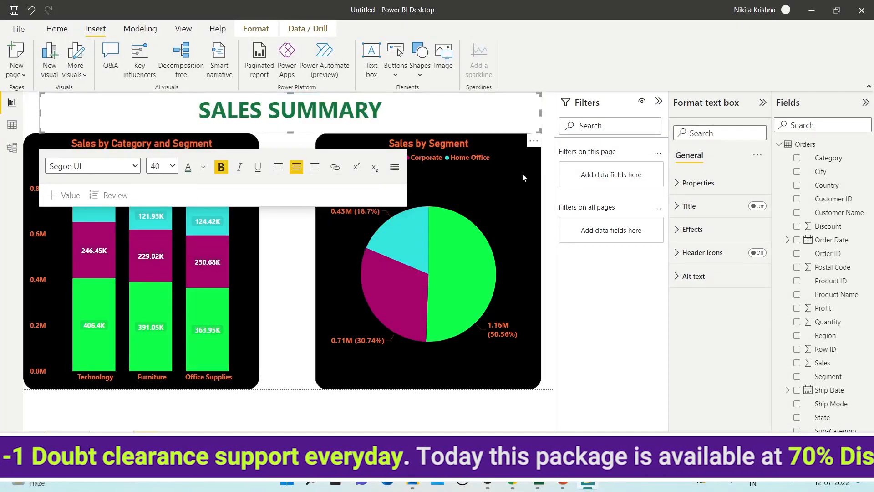
{"action": "left_click", "coordinate": [211, 167]}
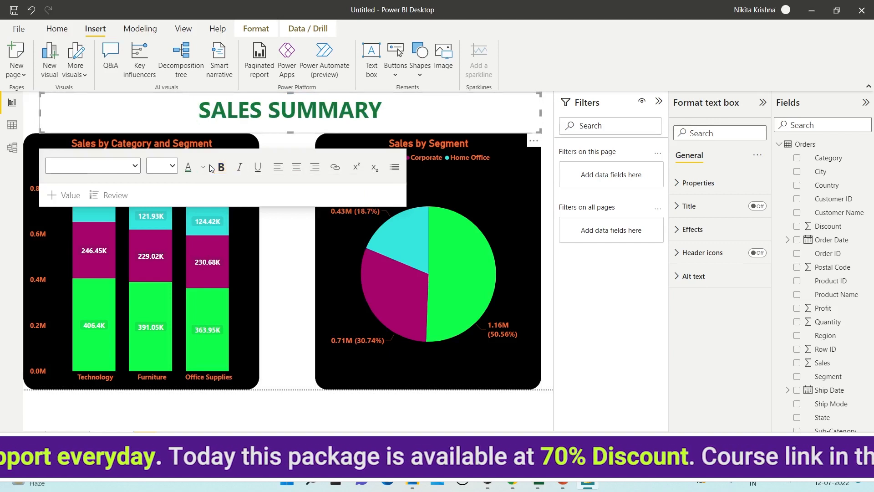
- Change the SALES SUMMARY text colour to the gold theme swatch
{"action": "left_click", "coordinate": [205, 168]}
{"action": "triple_click", "coordinate": [343, 110]}
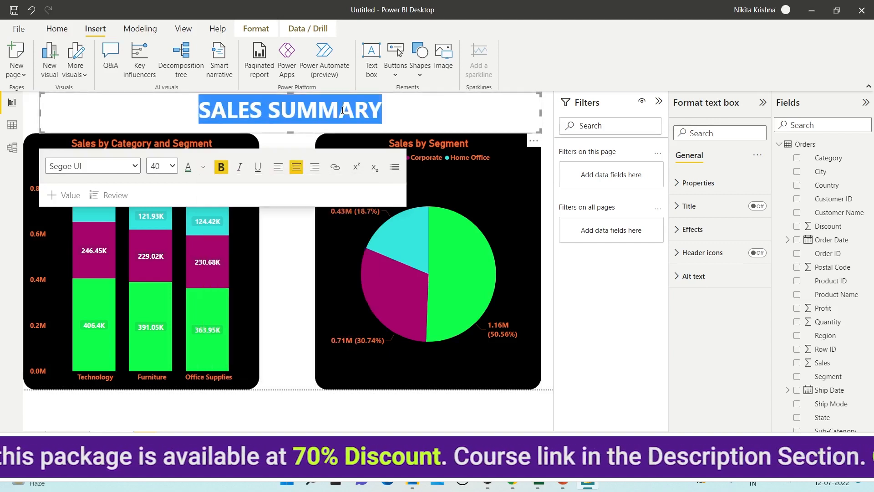
{"action": "left_click", "coordinate": [203, 168]}
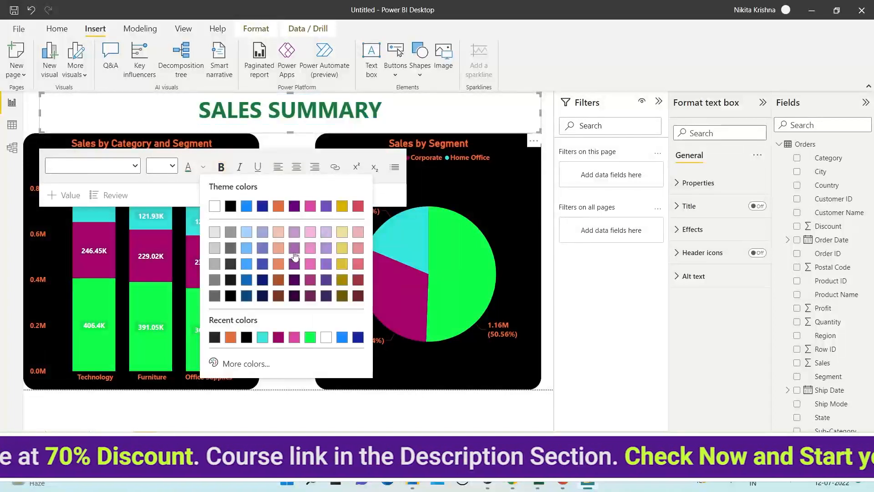
{"action": "left_click", "coordinate": [345, 208]}
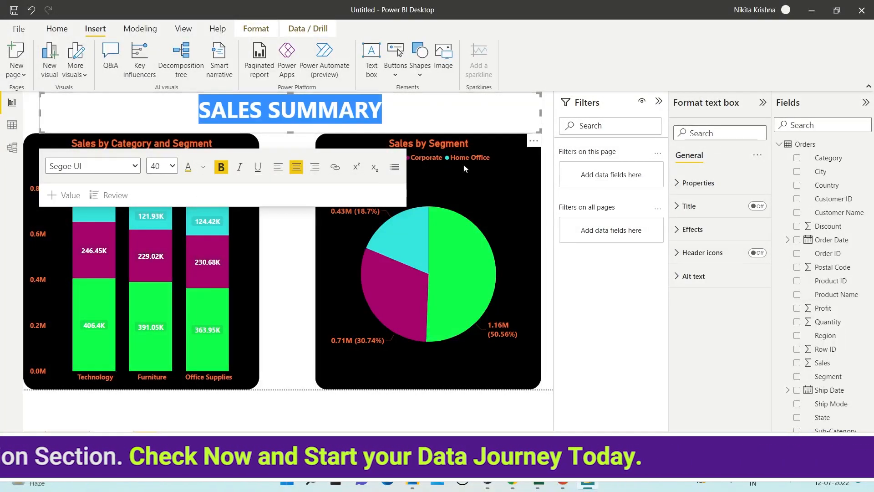
{"action": "left_click", "coordinate": [262, 248]}
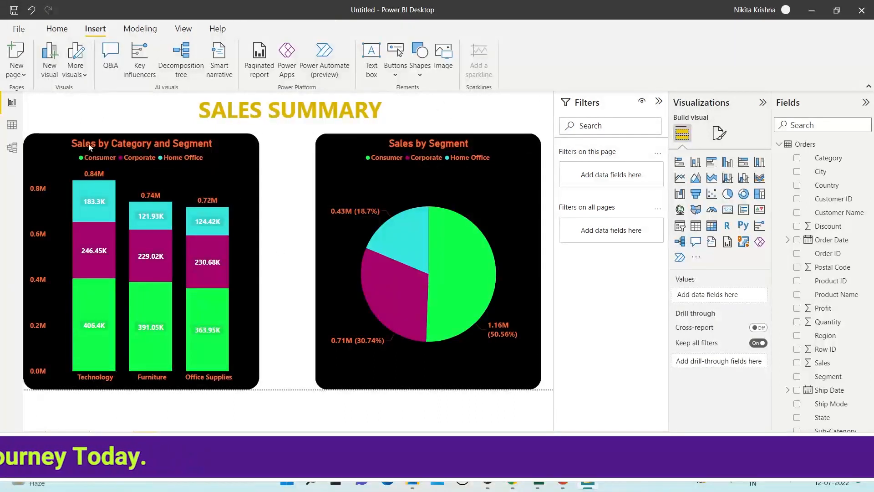
- Give the SALES SUMMARY text box a black background
{"action": "left_click", "coordinate": [452, 108]}
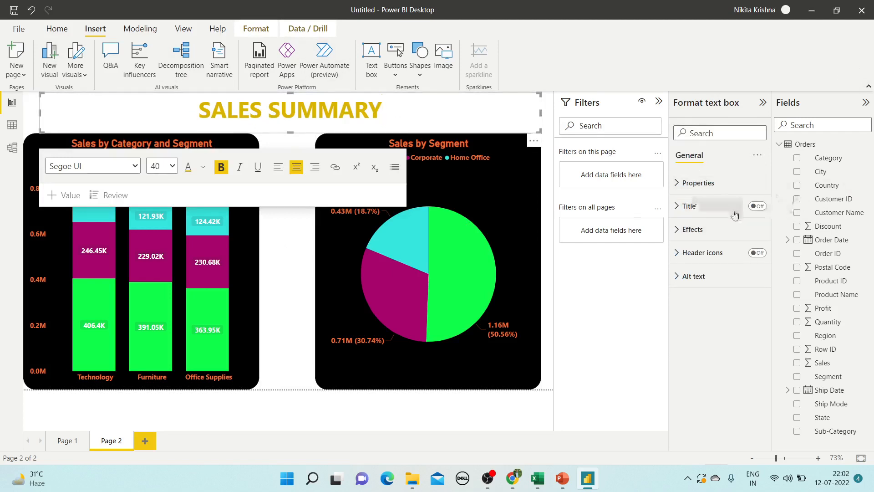
{"action": "left_click", "coordinate": [688, 233]}
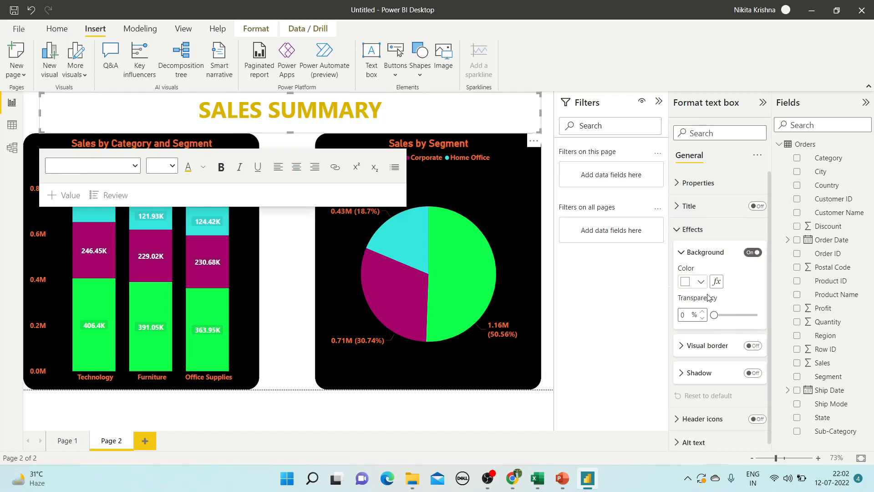
{"action": "left_click", "coordinate": [700, 281]}
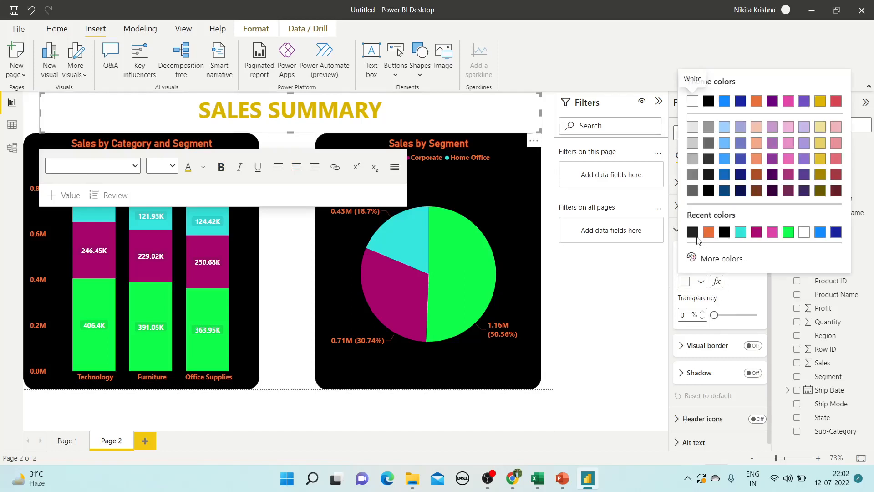
{"action": "left_click", "coordinate": [709, 101]}
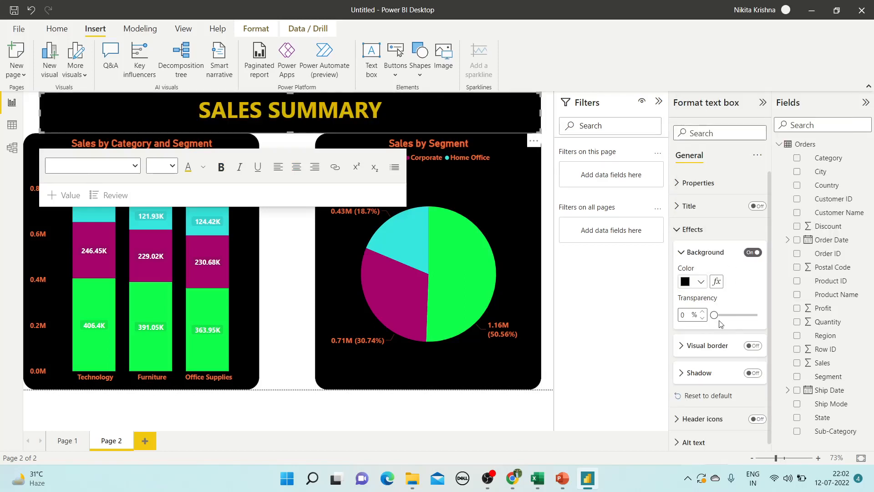
- Add a border with 30 px rounded corners and widen the heading box further left
{"action": "left_click", "coordinate": [753, 346]}
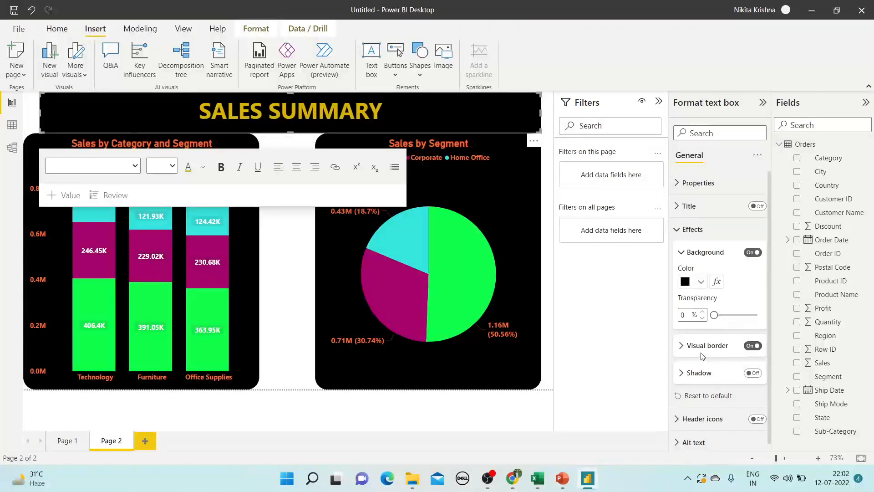
{"action": "left_click", "coordinate": [724, 347]}
{"action": "left_click_drag", "start_coordinate": [715, 408], "coordinate": [757, 409]}
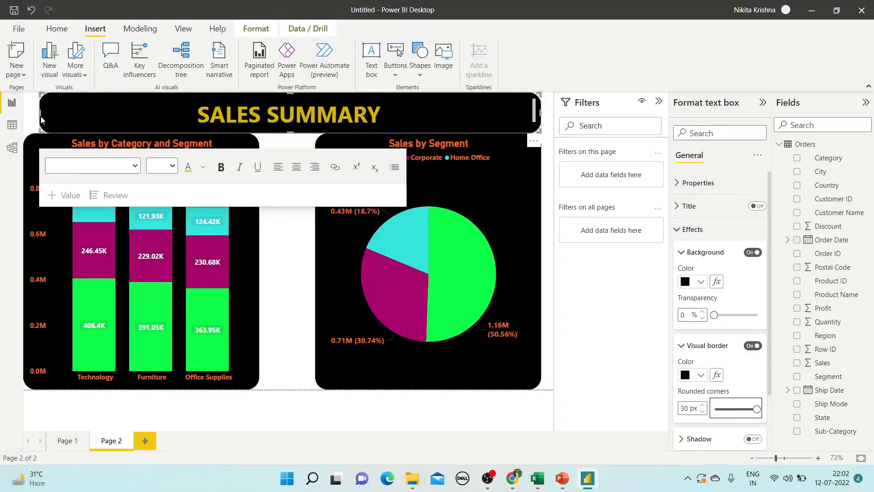
{"action": "left_click_drag", "start_coordinate": [40, 113], "coordinate": [20, 109]}
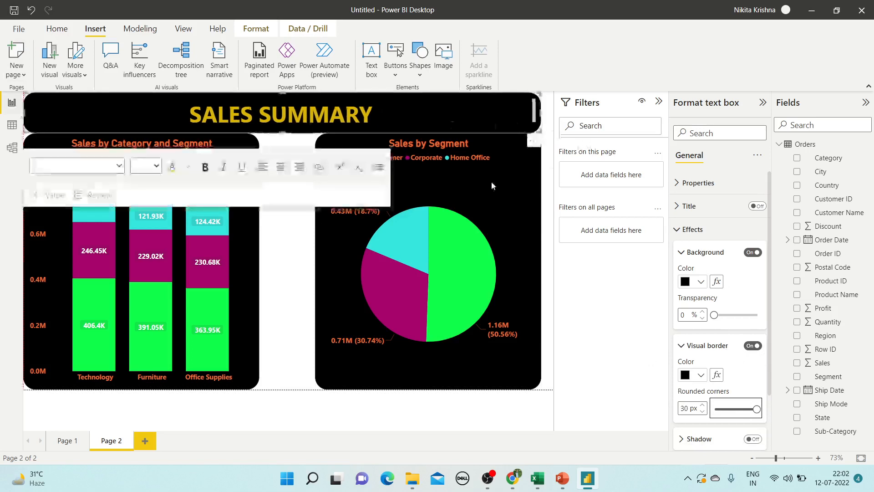
{"action": "left_click", "coordinate": [289, 219]}
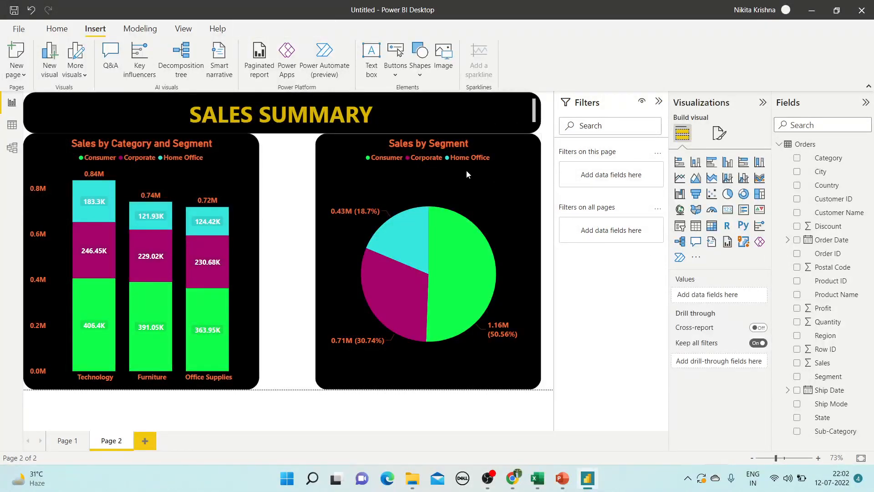
- Lower the top edges of the Sales by Segment pie and Sales by Category and Segment column chart below the header
{"action": "left_click", "coordinate": [439, 136]}
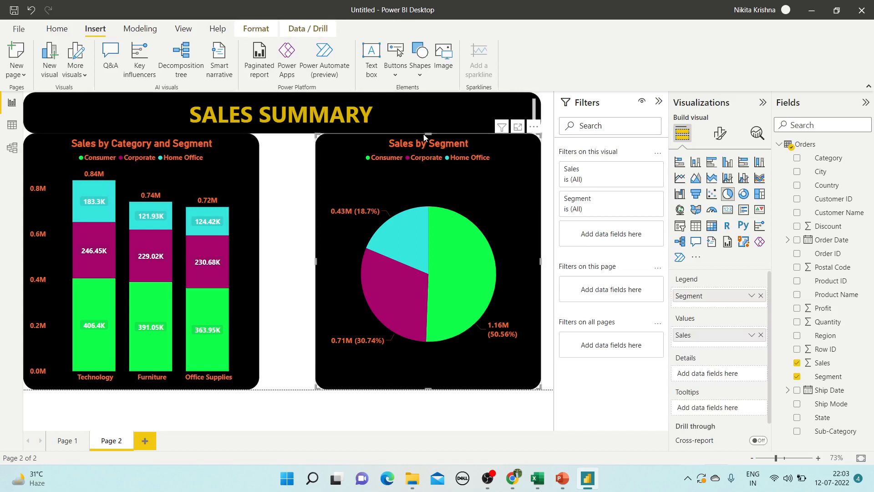
{"action": "left_click_drag", "start_coordinate": [426, 134], "coordinate": [429, 140]}
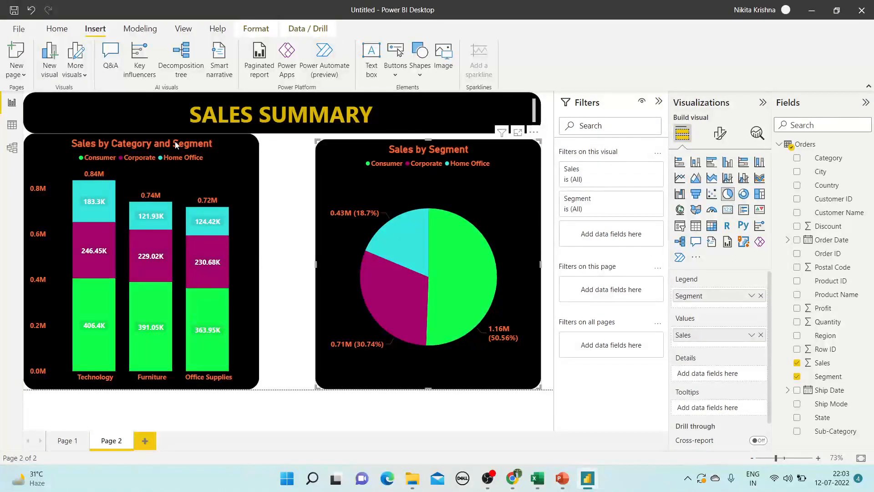
{"action": "left_click", "coordinate": [152, 145]}
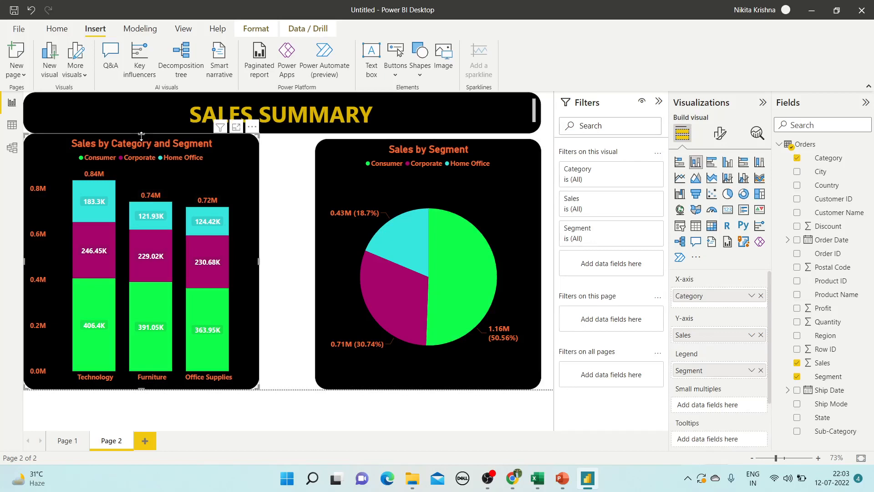
{"action": "left_click_drag", "start_coordinate": [141, 135], "coordinate": [141, 144]}
{"action": "left_click", "coordinate": [302, 220]}
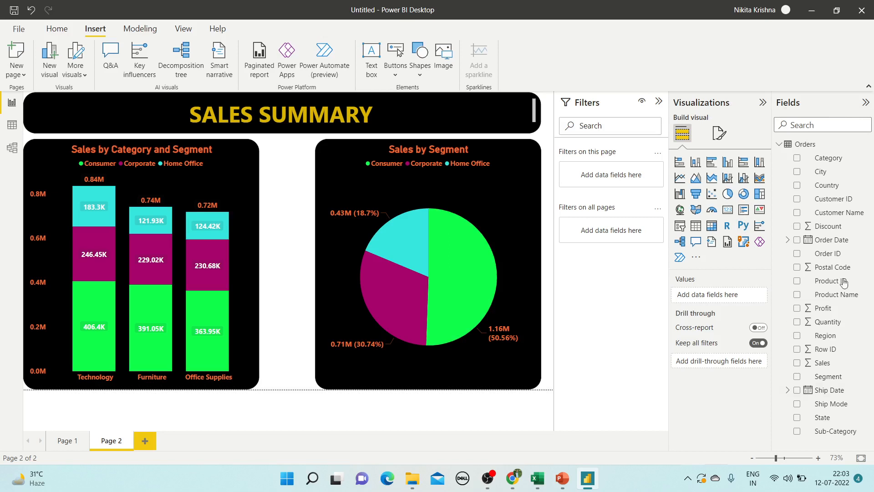
{"action": "left_click", "coordinate": [244, 171]}
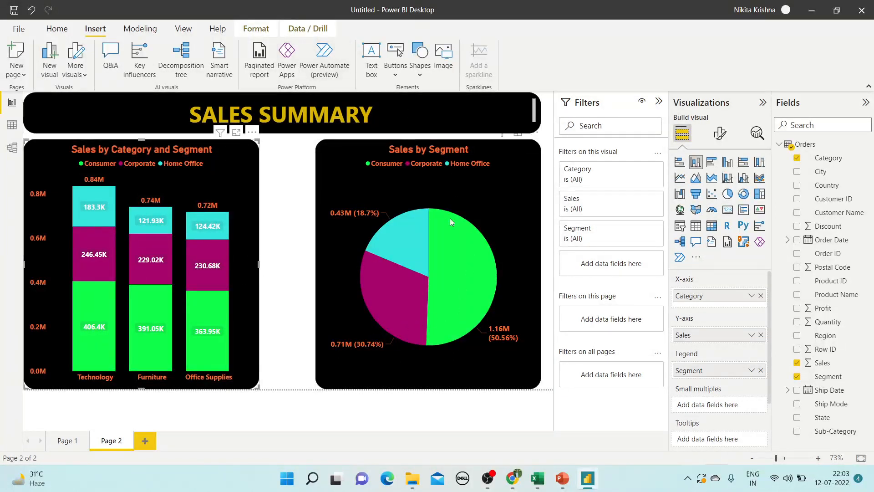
{"action": "mouse_move", "coordinate": [405, 243]}
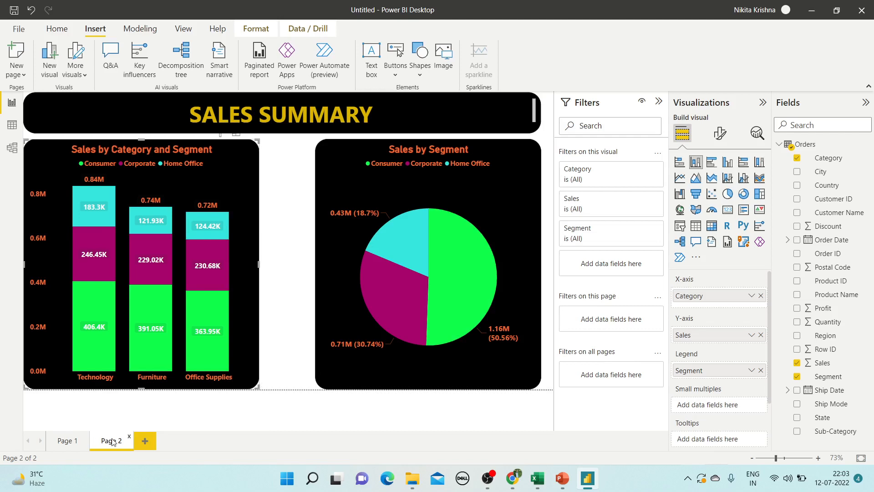
- Reorder the page tabs so Page 2 comes before Page 1, then return to Page 2
{"action": "left_click_drag", "start_coordinate": [110, 440], "coordinate": [68, 436]}
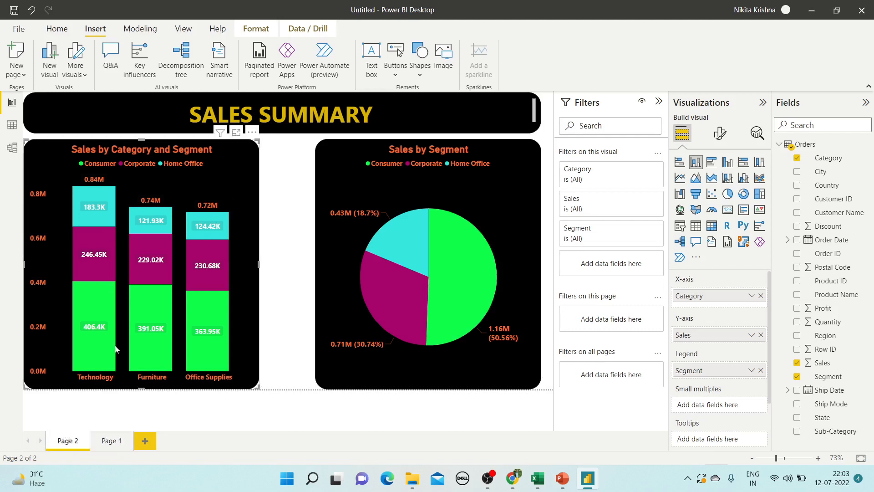
{"action": "left_click", "coordinate": [108, 444]}
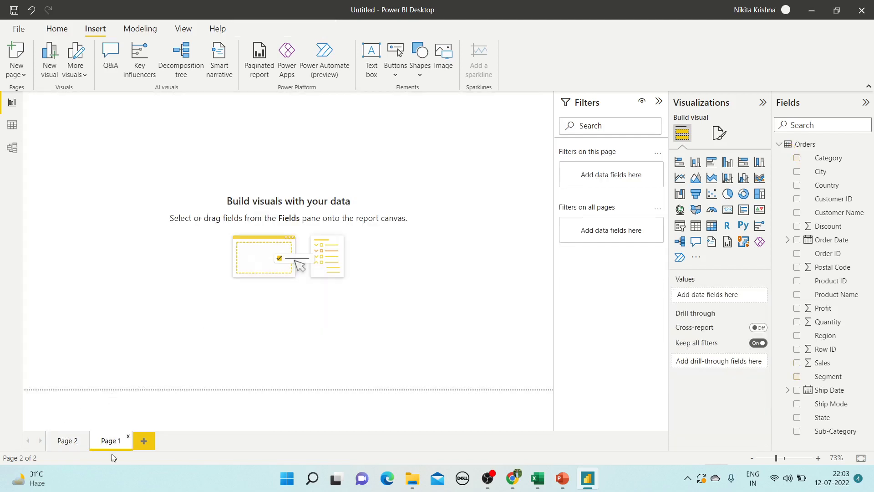
{"action": "left_click", "coordinate": [64, 445]}
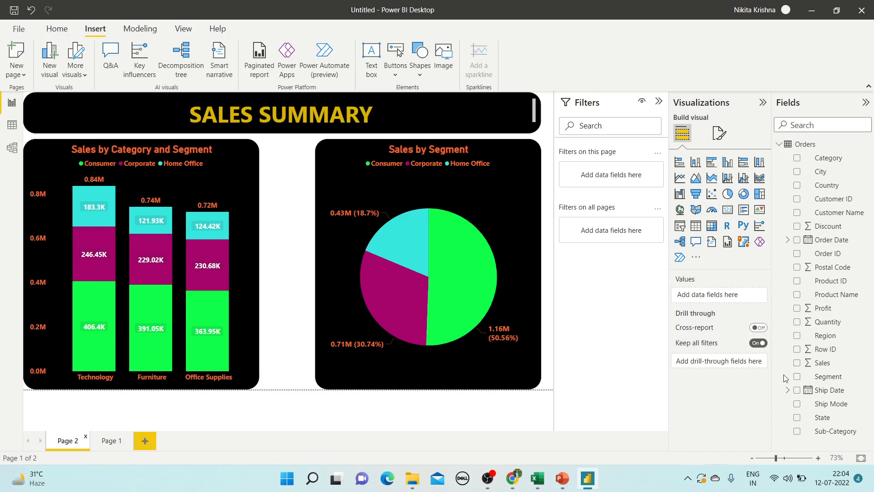
{"action": "left_click", "coordinate": [517, 474]}
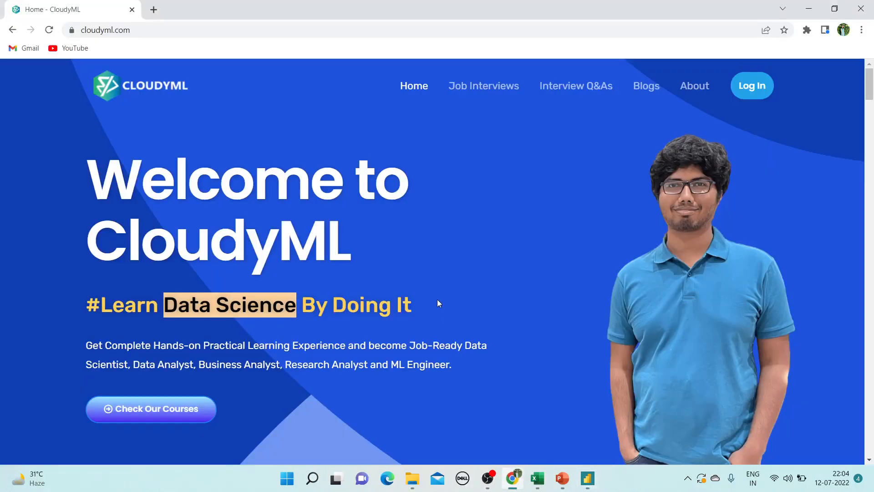
{"action": "scroll", "coordinate": [437, 301], "scroll_direction": "down", "scroll_amount": 15}
{"action": "scroll", "coordinate": [445, 293], "scroll_direction": "down", "scroll_amount": 20}
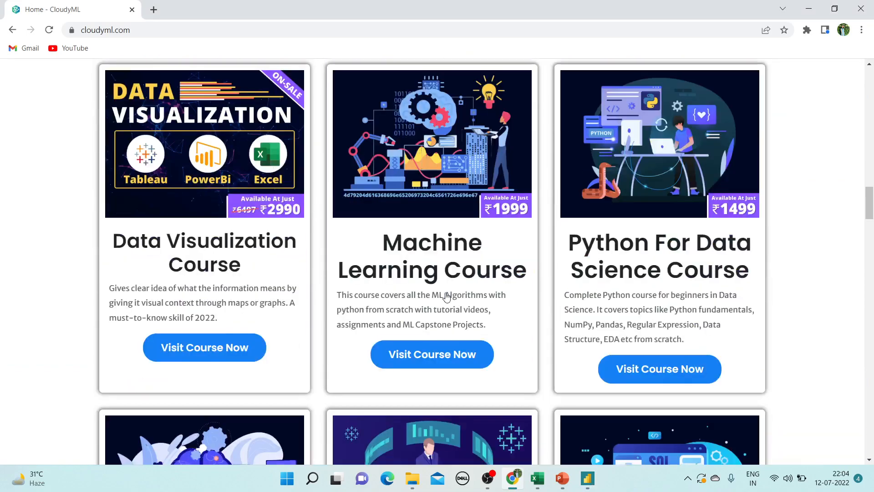
{"action": "scroll", "coordinate": [446, 292], "scroll_direction": "down", "scroll_amount": 14}
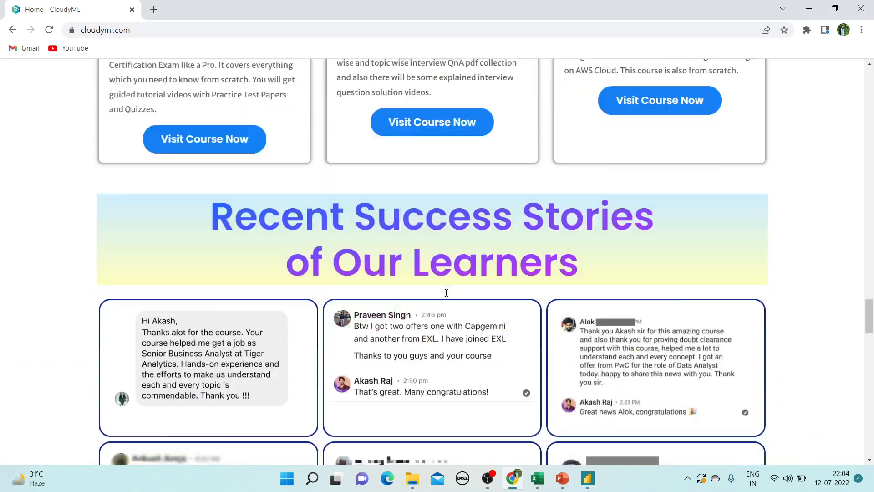
{"action": "scroll", "coordinate": [446, 293], "scroll_direction": "up", "scroll_amount": 15}
{"action": "scroll", "coordinate": [445, 296], "scroll_direction": "up", "scroll_amount": 5}
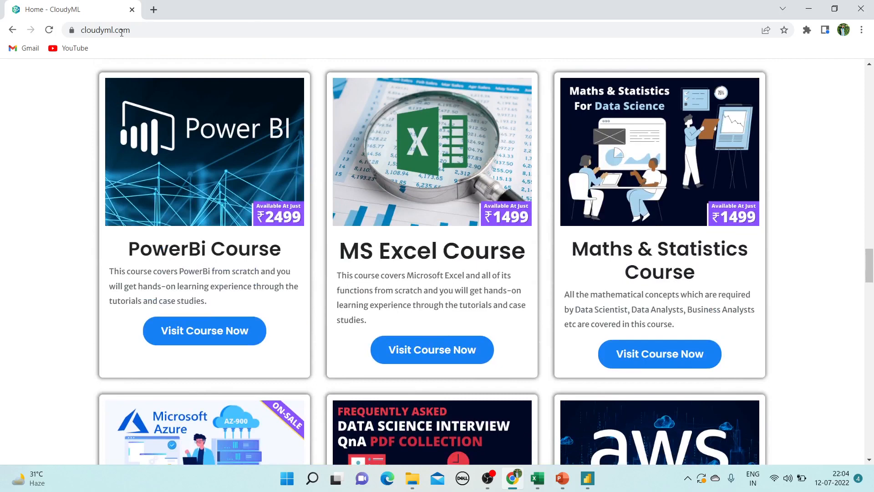
{"action": "left_click", "coordinate": [808, 8]}
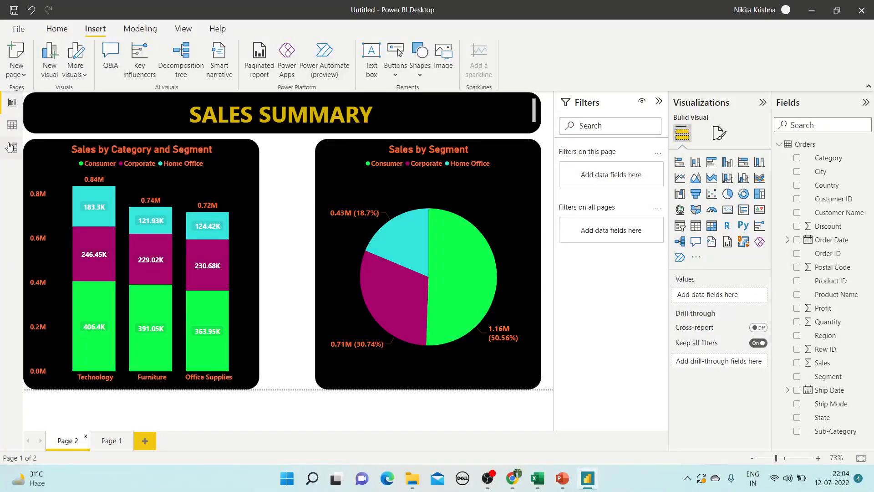
- Check the Orders table rows in Data view, then switch to Model view showing the Orders card
{"action": "left_click", "coordinate": [11, 105]}
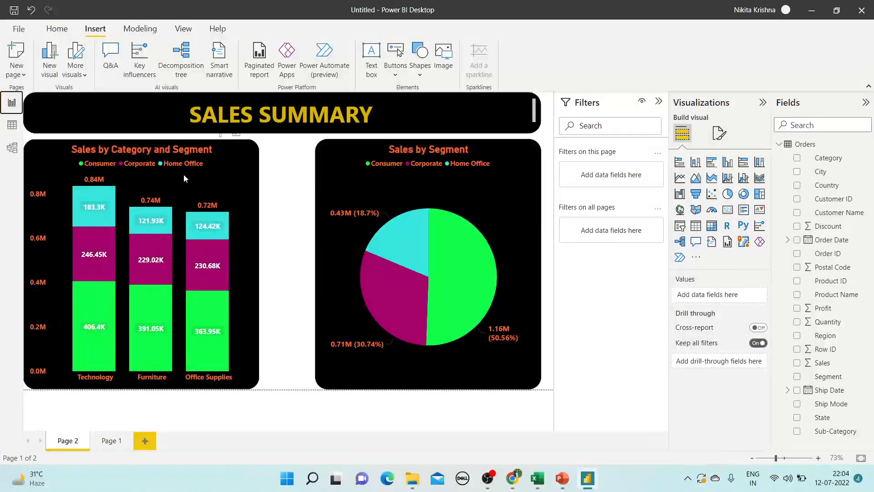
{"action": "left_click", "coordinate": [11, 127]}
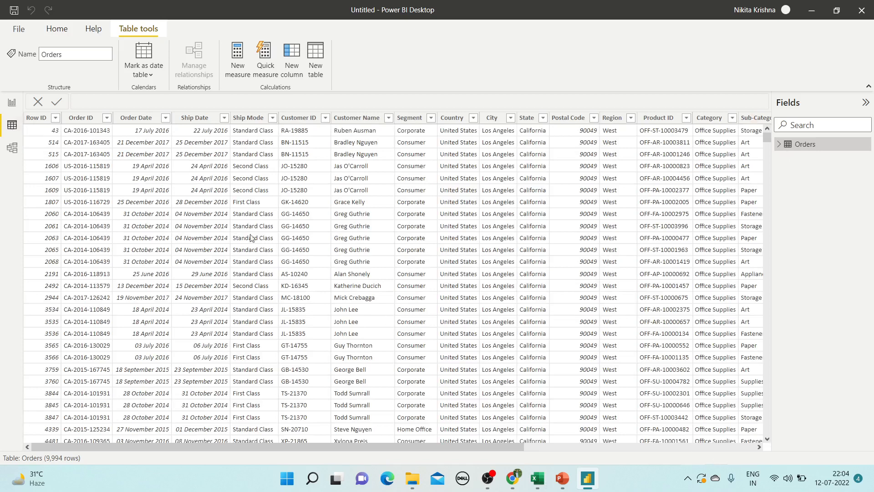
{"action": "left_click", "coordinate": [20, 147]}
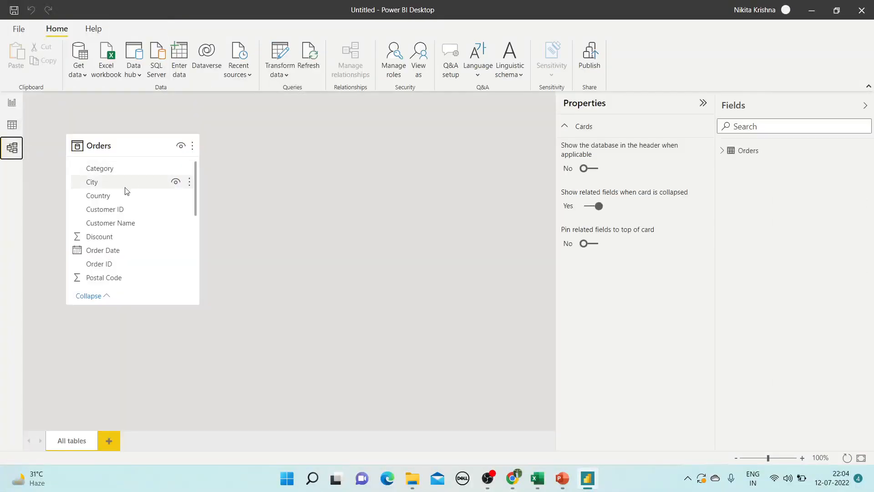
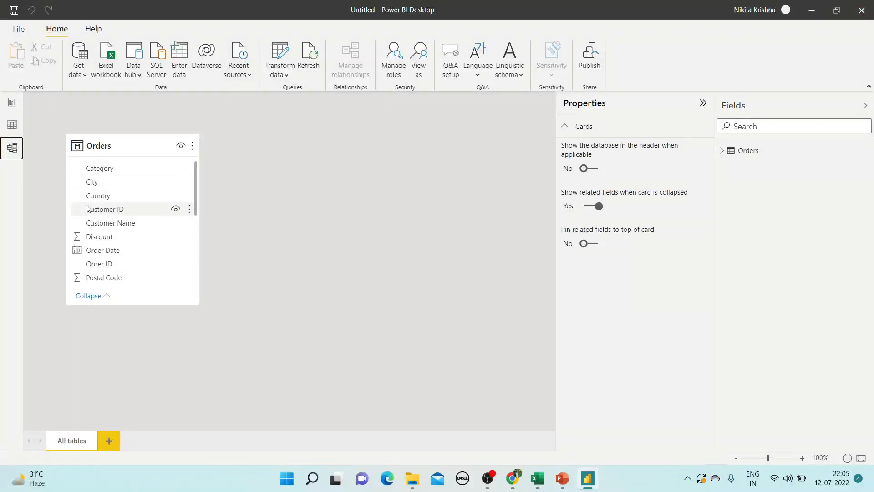
- Return from Model view to Report view showing Page 2's Sales Summary charts
{"action": "scroll", "coordinate": [101, 237], "scroll_direction": "down", "scroll_amount": 1}
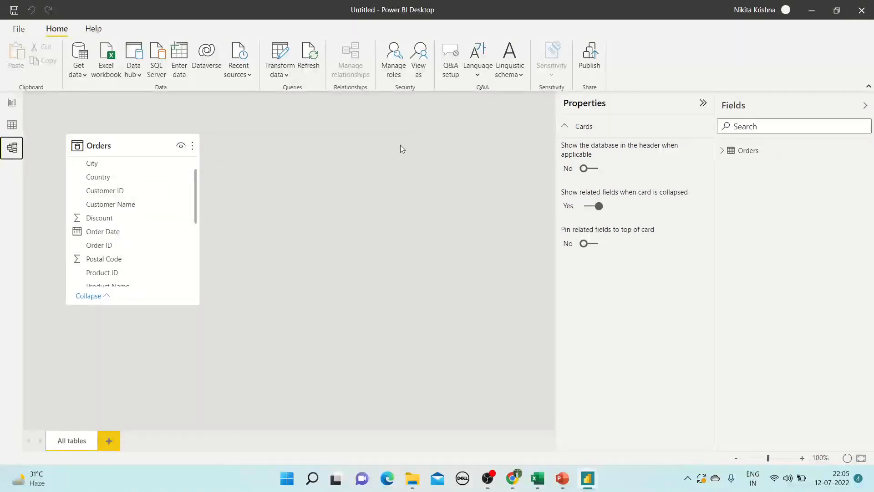
{"action": "left_click", "coordinate": [11, 106]}
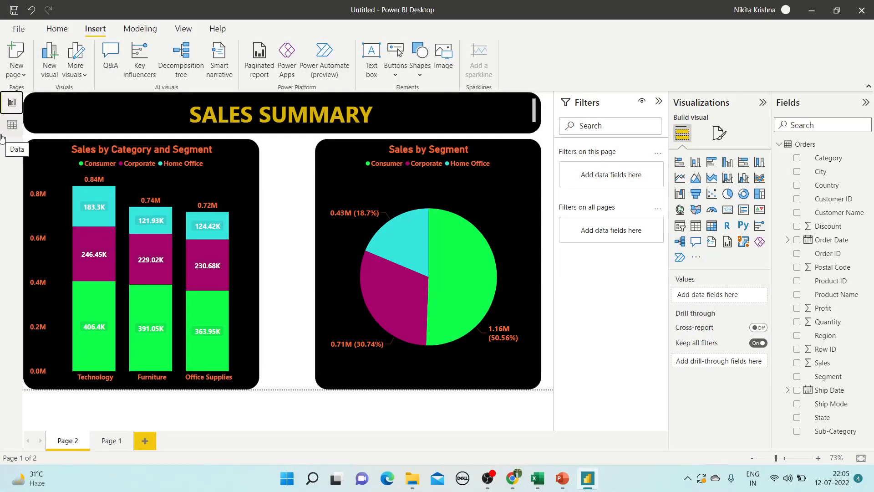
{"action": "left_click", "coordinate": [111, 59]}
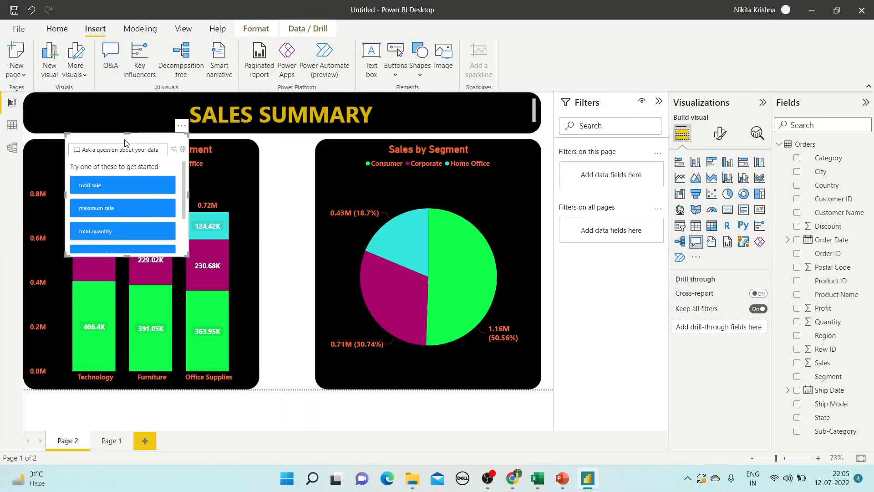
{"action": "left_click_drag", "start_coordinate": [154, 145], "coordinate": [288, 160]}
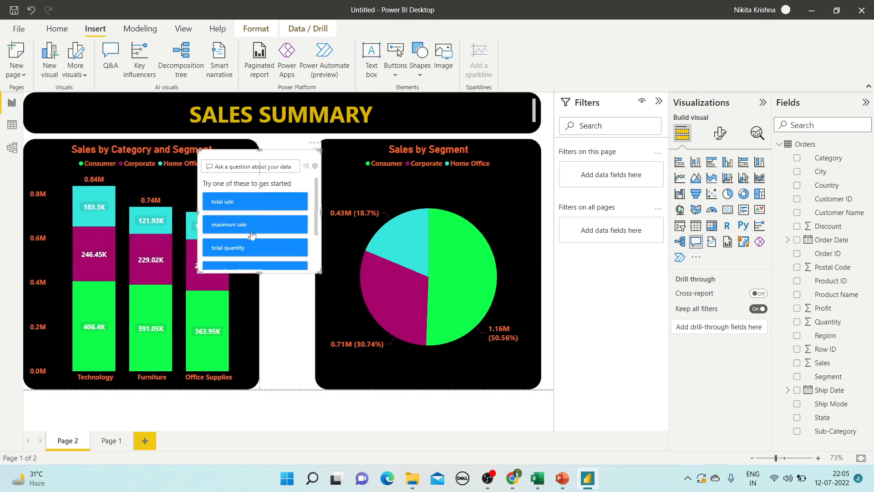
{"action": "left_click", "coordinate": [260, 206]}
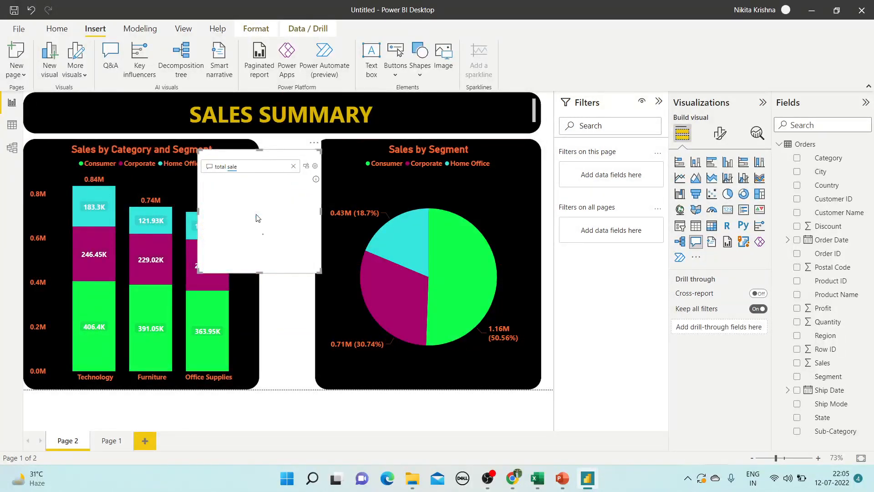
{"action": "left_click", "coordinate": [294, 167]}
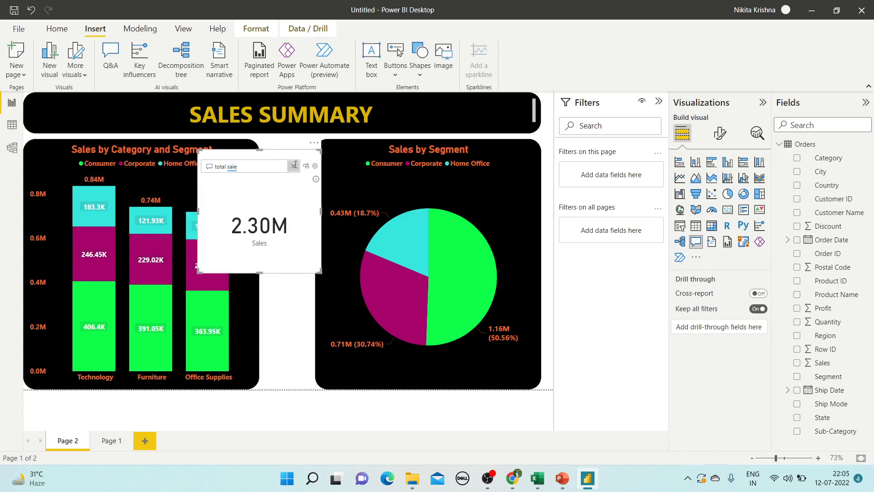
{"action": "left_click", "coordinate": [278, 221]}
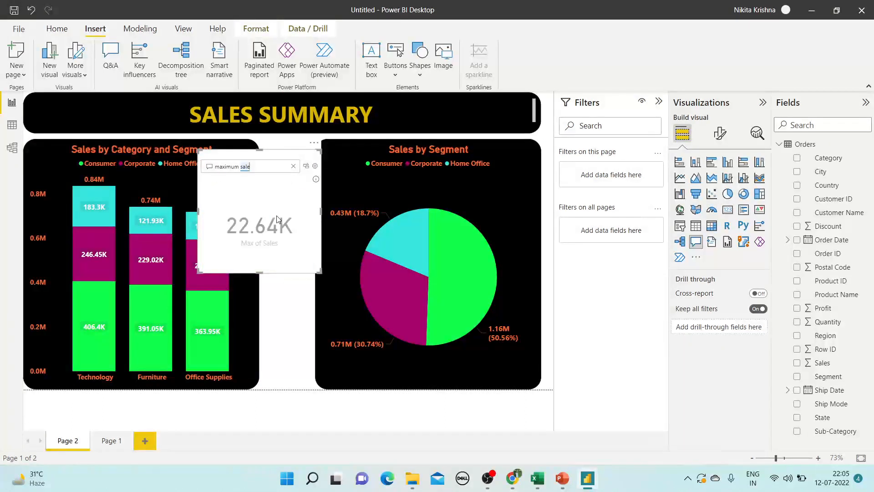
{"action": "left_click", "coordinate": [294, 166]}
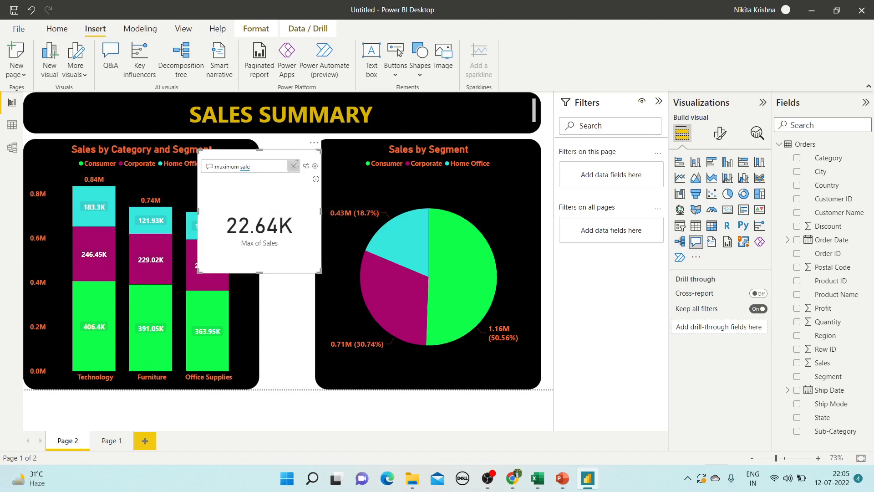
{"action": "left_click", "coordinate": [314, 142]}
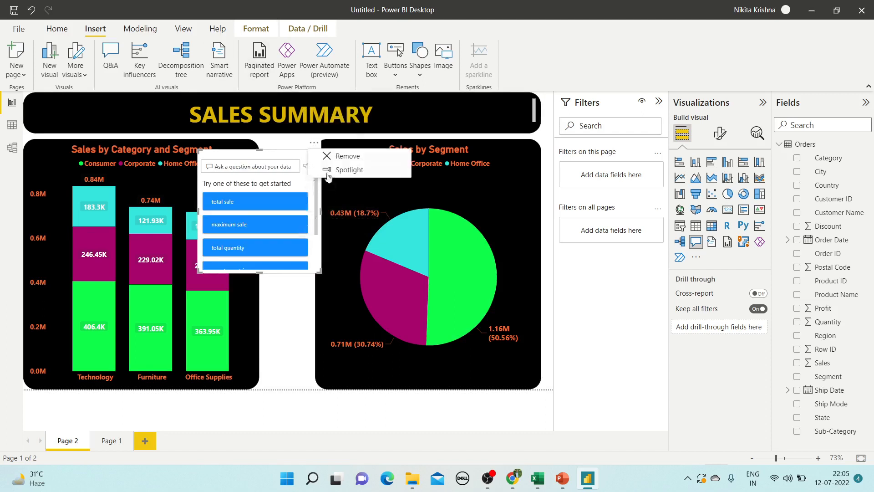
{"action": "left_click", "coordinate": [329, 156]}
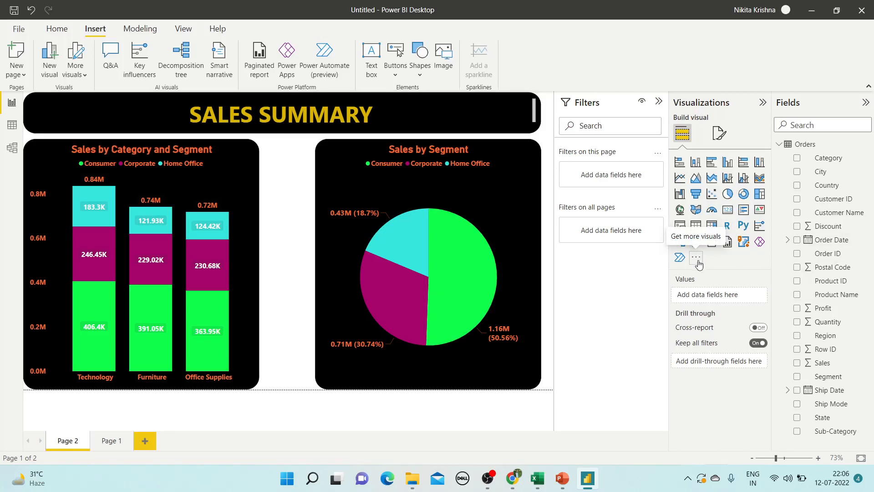
- Sign out of the current account and choose Get more visuals from the visuals options
{"action": "left_click", "coordinate": [754, 11]}
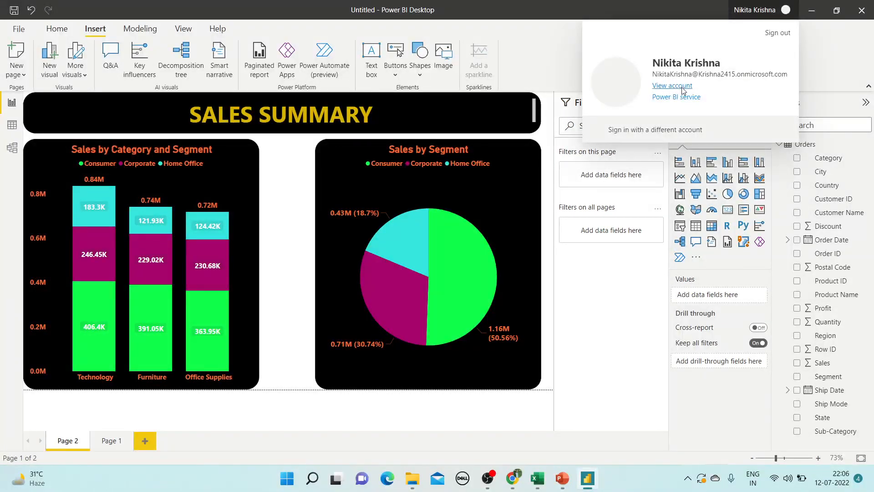
{"action": "left_click", "coordinate": [778, 32]}
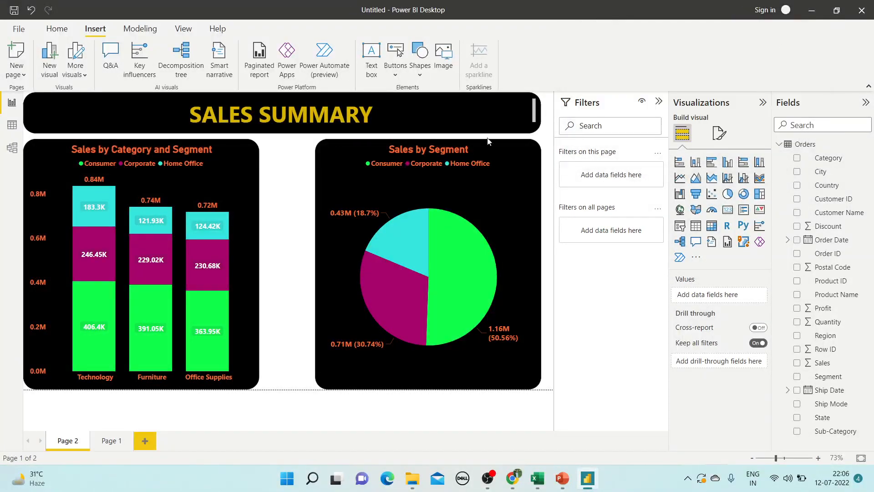
{"action": "left_click", "coordinate": [695, 258]}
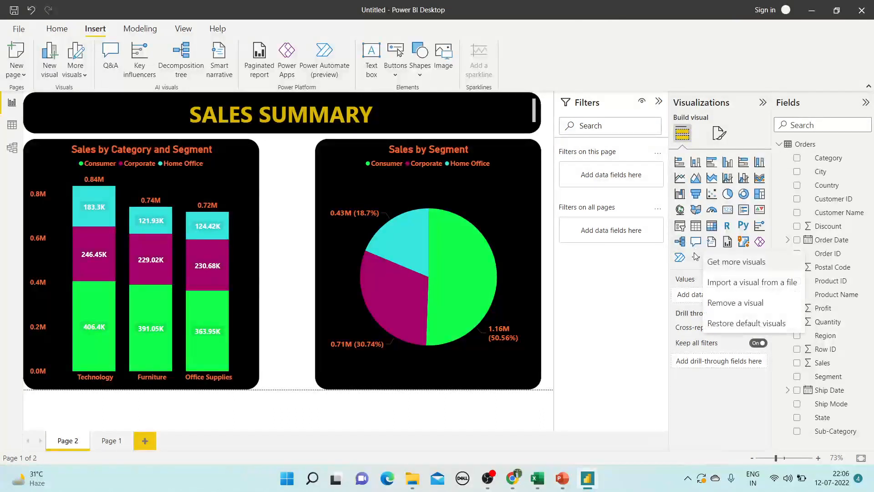
{"action": "left_click", "coordinate": [724, 266]}
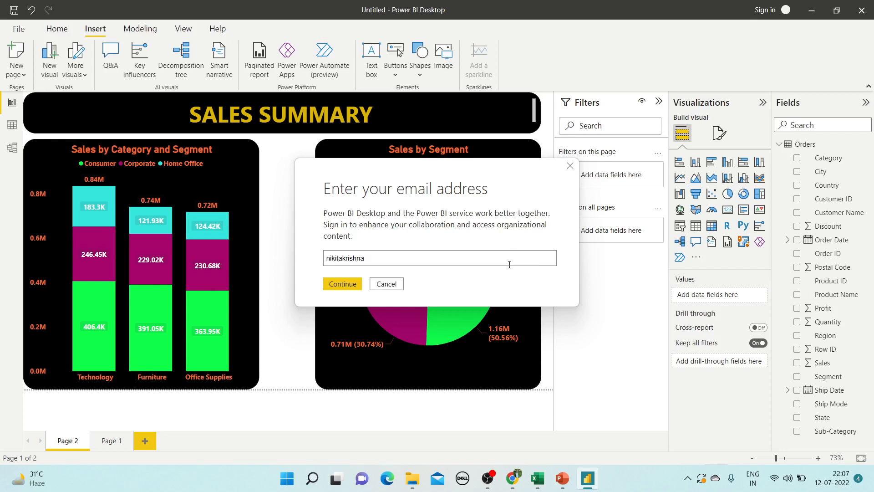
- Enter the work account's e-mail address and pick the work account to sign in with
{"action": "key", "text": "Return"}
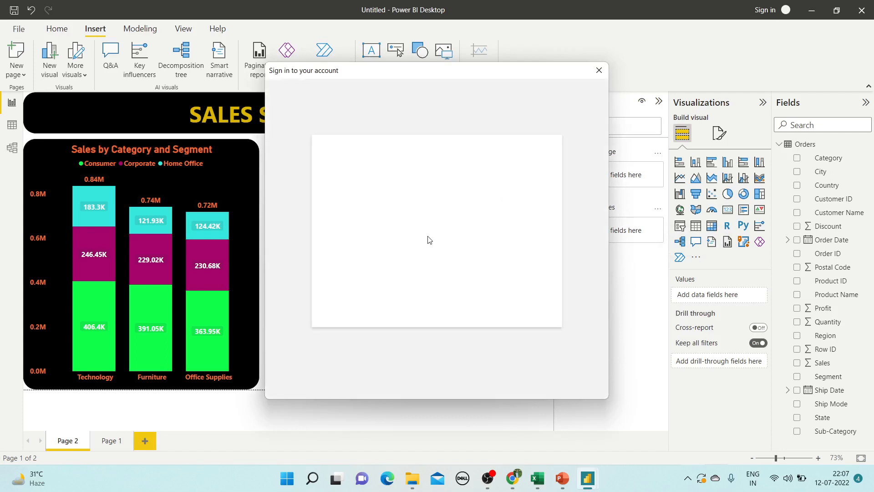
{"action": "left_click", "coordinate": [414, 279]}
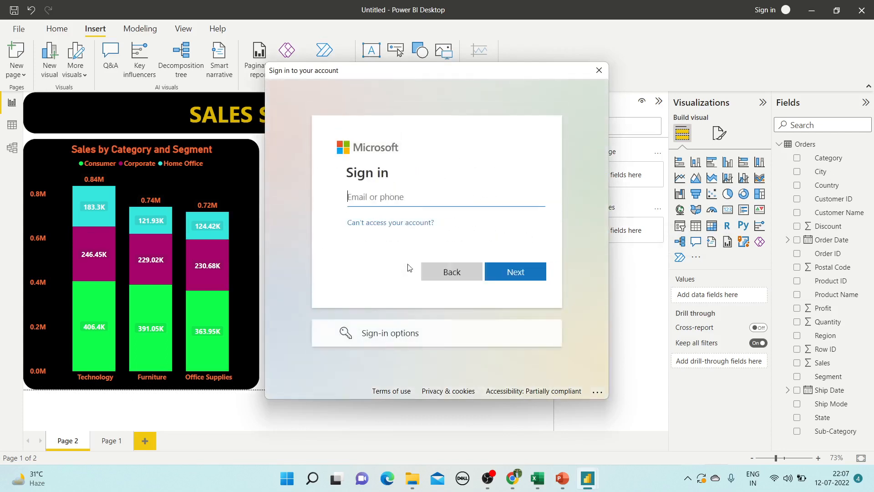
{"action": "left_click", "coordinate": [457, 274]}
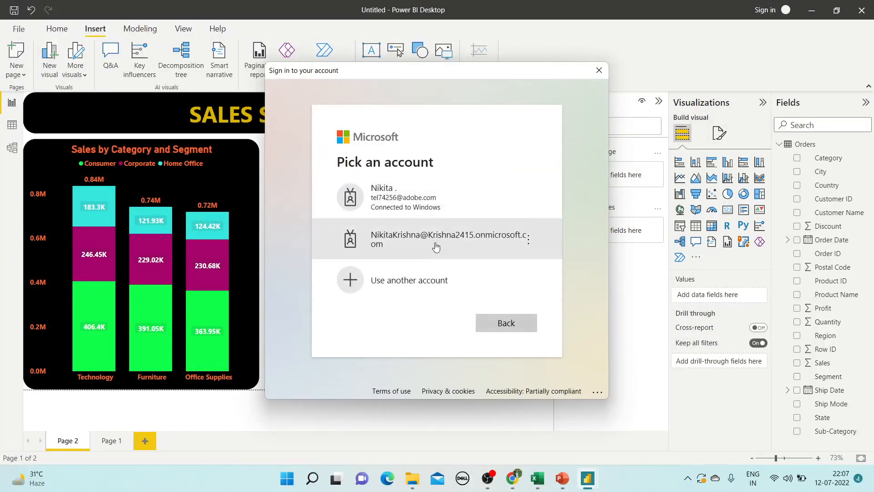
{"action": "left_click", "coordinate": [433, 242]}
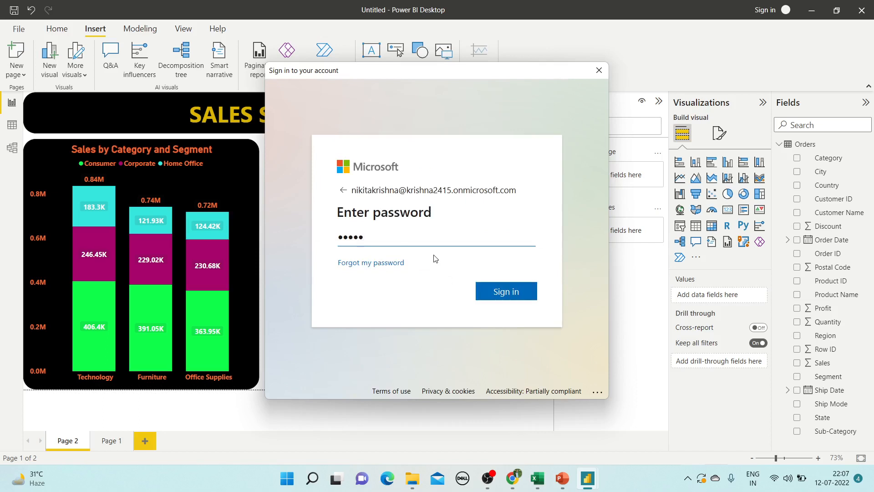
- Enter the account password and verify identity with the code sent by text message
{"action": "type", "text": "••••••••••"}
{"action": "key", "text": "Return"}
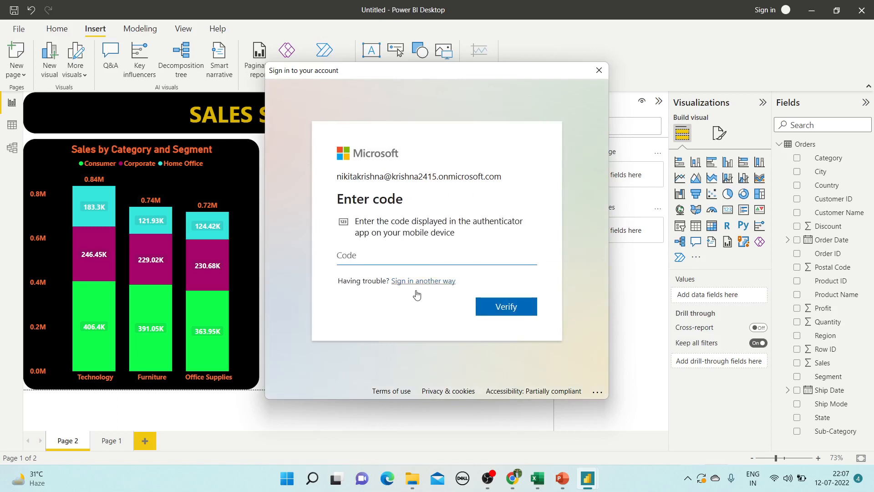
{"action": "left_click", "coordinate": [416, 290]}
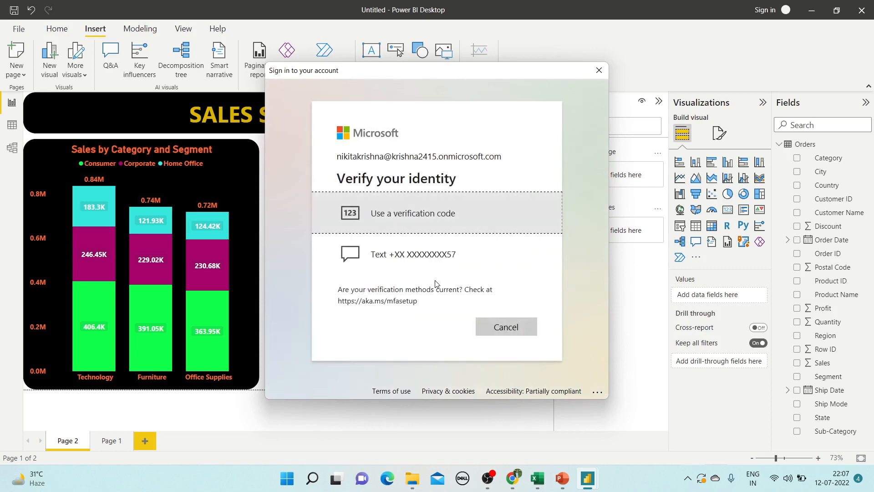
{"action": "left_click", "coordinate": [423, 254]}
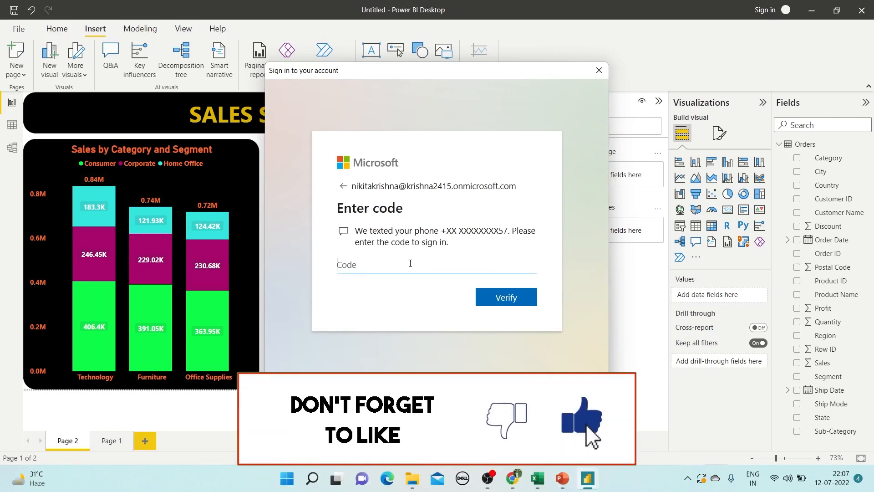
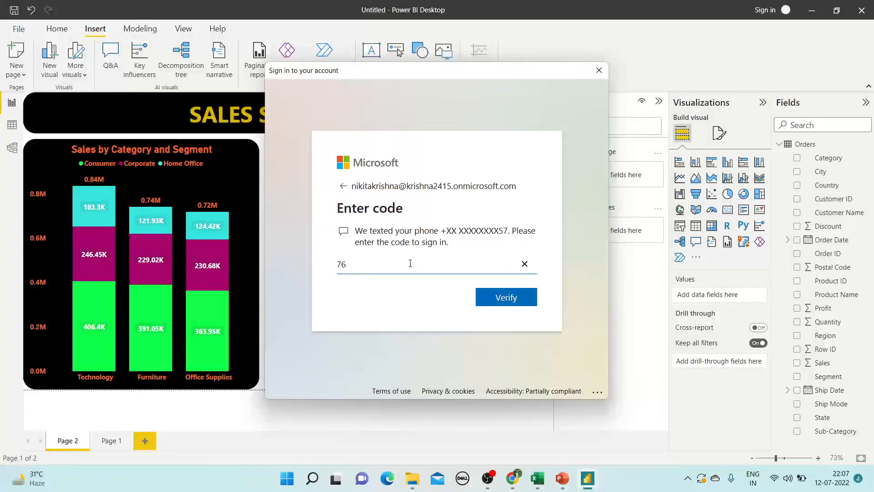
{"action": "key", "text": "Return"}
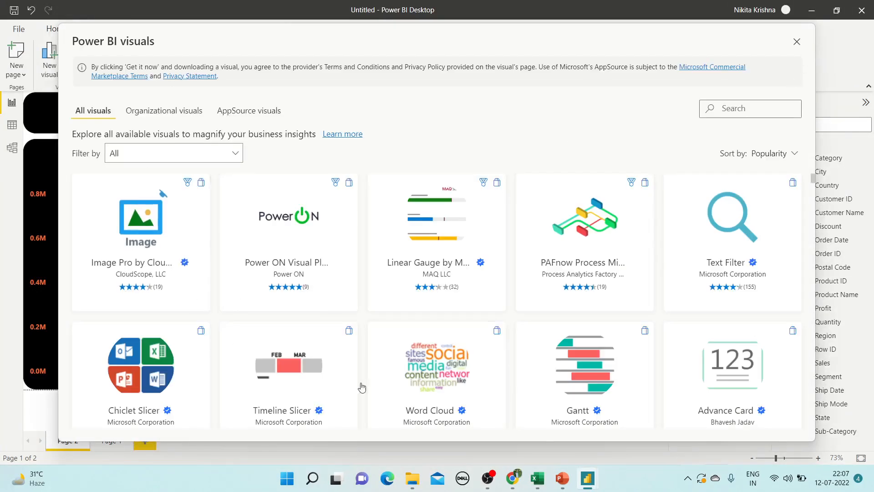
- Find Microsoft Corporation's Word Cloud visual in the AppSource gallery and add it to the report
{"action": "scroll", "coordinate": [478, 314], "scroll_direction": "down", "scroll_amount": 3}
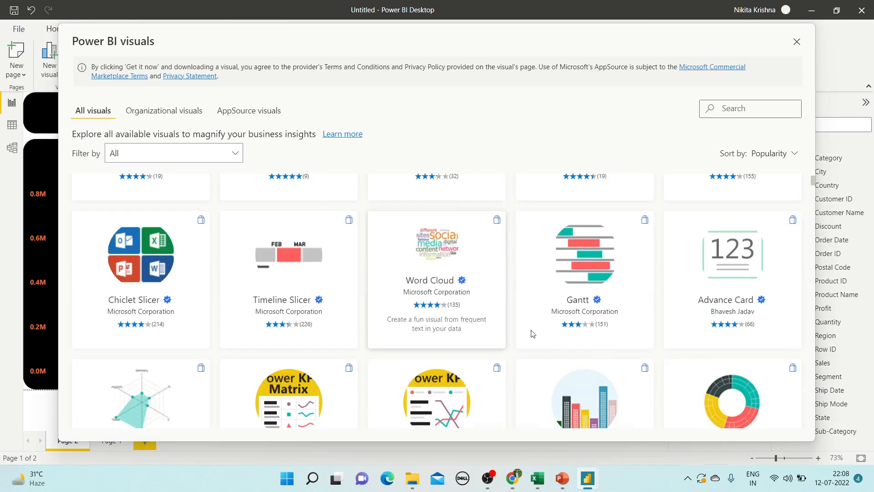
{"action": "scroll", "coordinate": [556, 293], "scroll_direction": "down", "scroll_amount": 3}
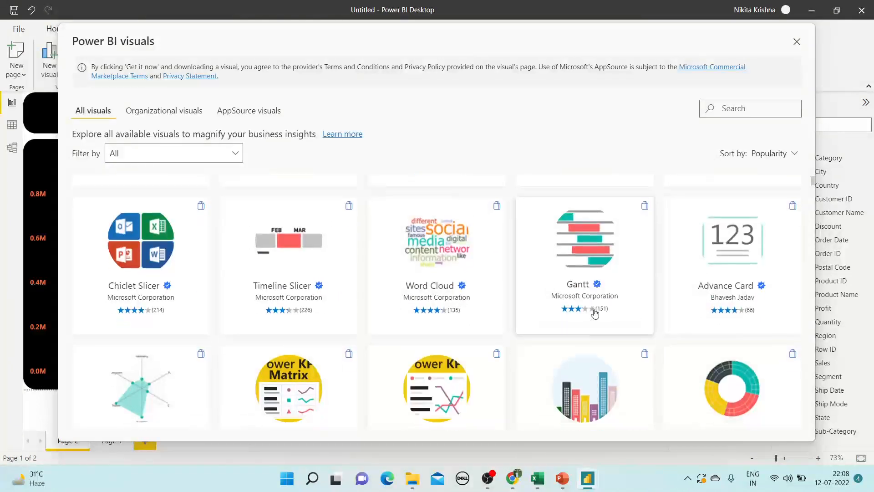
{"action": "scroll", "coordinate": [501, 319], "scroll_direction": "up", "scroll_amount": 3}
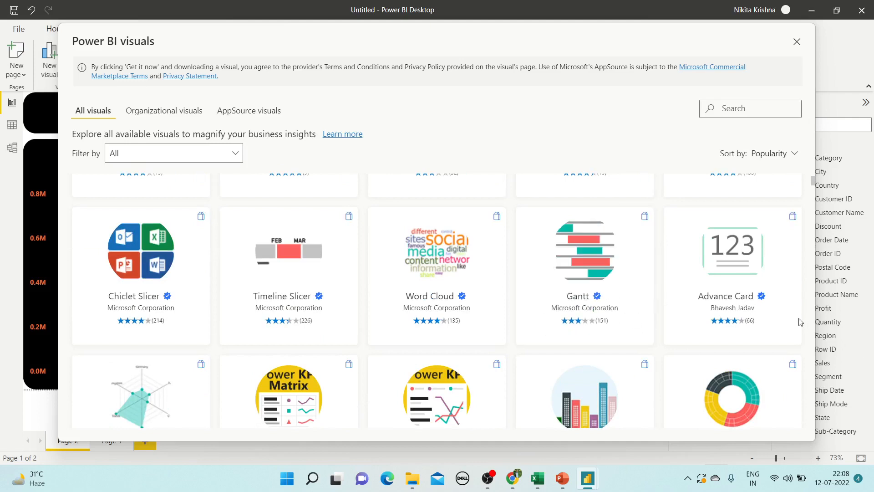
{"action": "scroll", "coordinate": [244, 276], "scroll_direction": "down", "scroll_amount": 2}
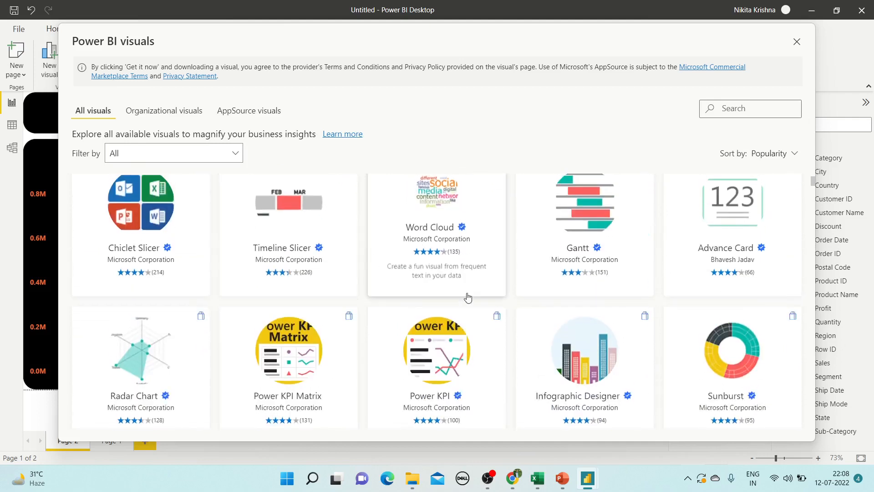
{"action": "scroll", "coordinate": [613, 306], "scroll_direction": "down", "scroll_amount": 1}
{"action": "scroll", "coordinate": [687, 371], "scroll_direction": "down", "scroll_amount": 1}
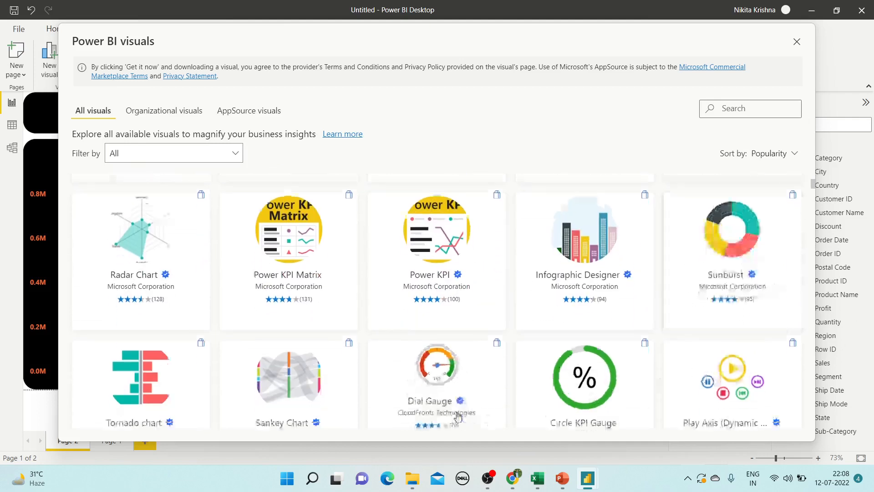
{"action": "scroll", "coordinate": [742, 336], "scroll_direction": "down", "scroll_amount": 2}
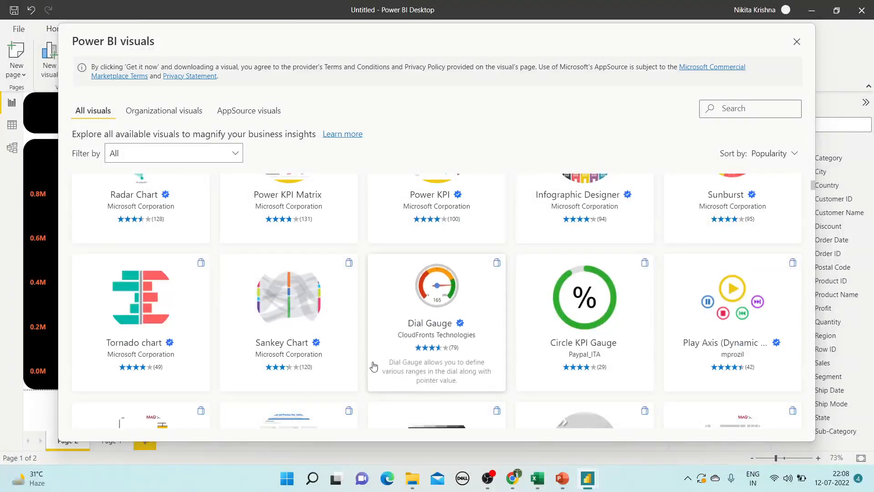
{"action": "scroll", "coordinate": [401, 365], "scroll_direction": "down", "scroll_amount": 4}
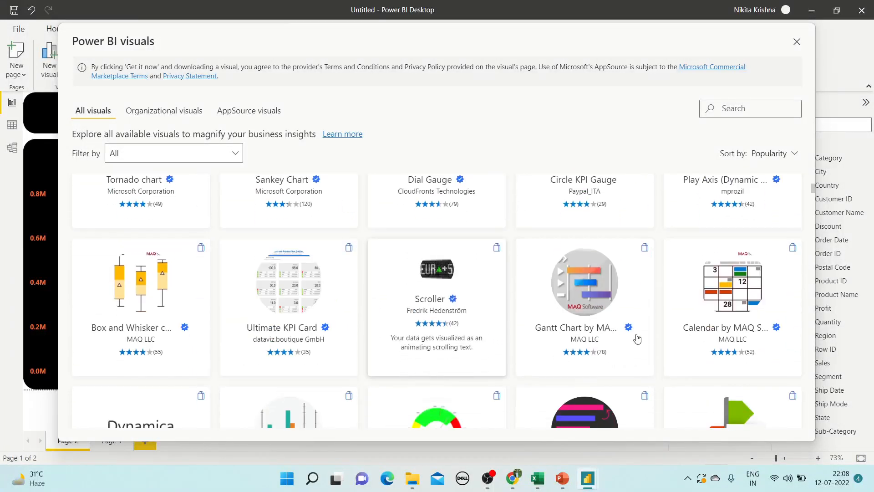
{"action": "scroll", "coordinate": [646, 332], "scroll_direction": "down", "scroll_amount": 4}
{"action": "scroll", "coordinate": [610, 367], "scroll_direction": "down", "scroll_amount": 3}
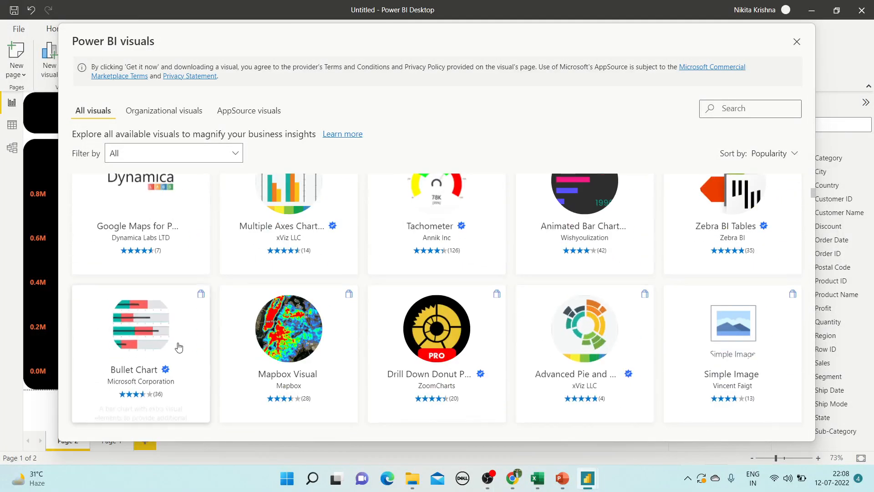
{"action": "scroll", "coordinate": [230, 332], "scroll_direction": "down", "scroll_amount": 8}
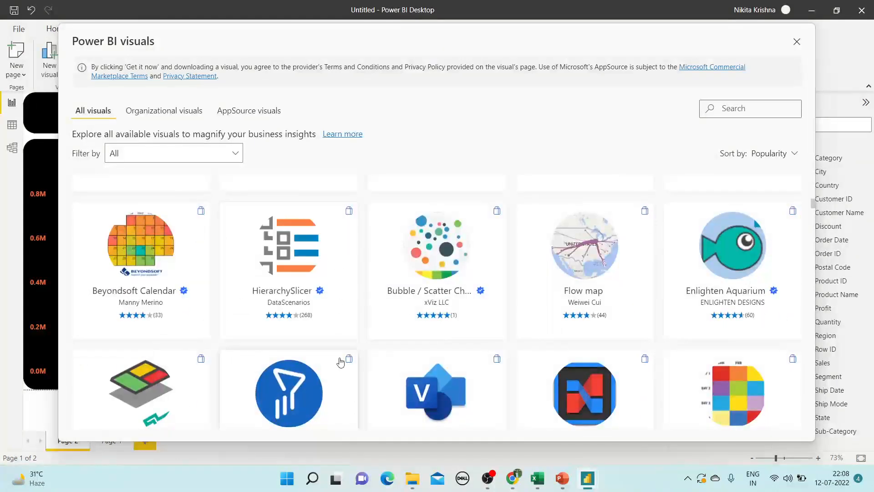
{"action": "scroll", "coordinate": [340, 362], "scroll_direction": "up", "scroll_amount": 10}
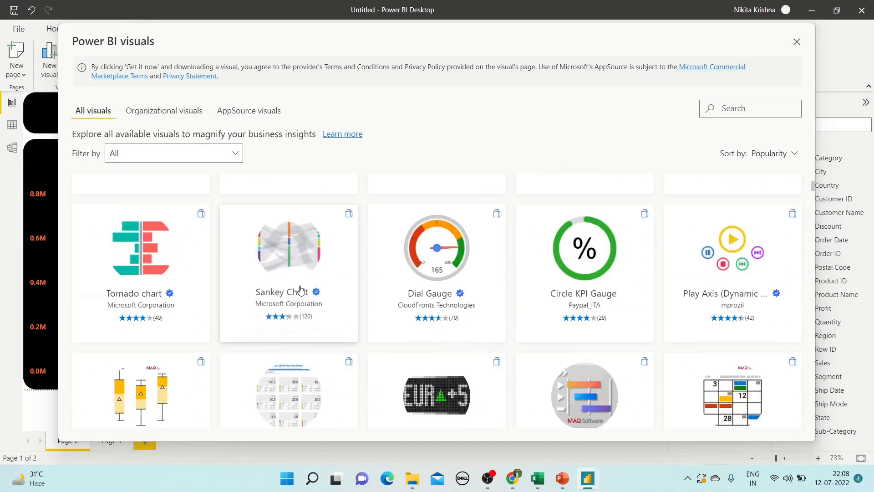
{"action": "scroll", "coordinate": [300, 290], "scroll_direction": "up", "scroll_amount": 8}
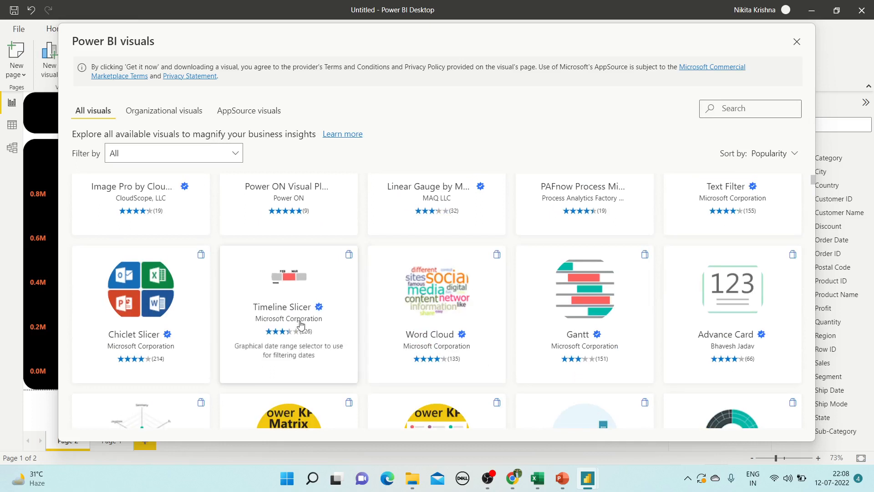
{"action": "scroll", "coordinate": [300, 324], "scroll_direction": "up", "scroll_amount": 2}
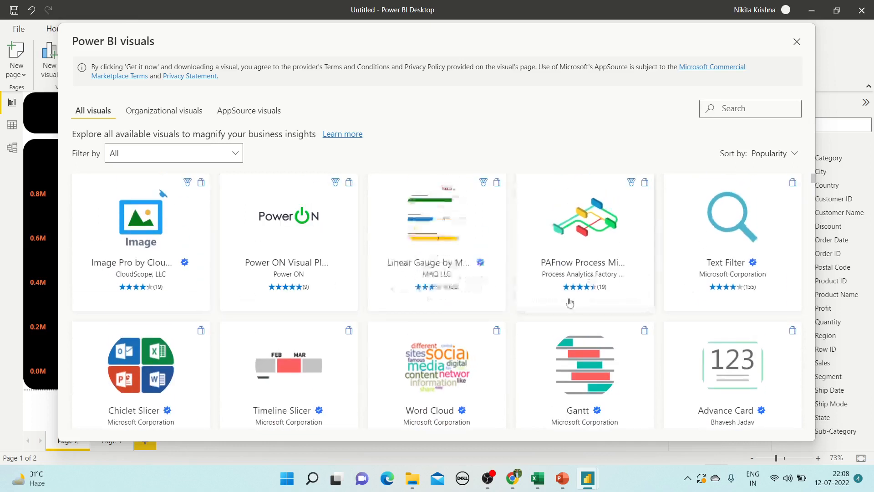
{"action": "scroll", "coordinate": [570, 302], "scroll_direction": "down", "scroll_amount": 2}
{"action": "left_click", "coordinate": [451, 347]}
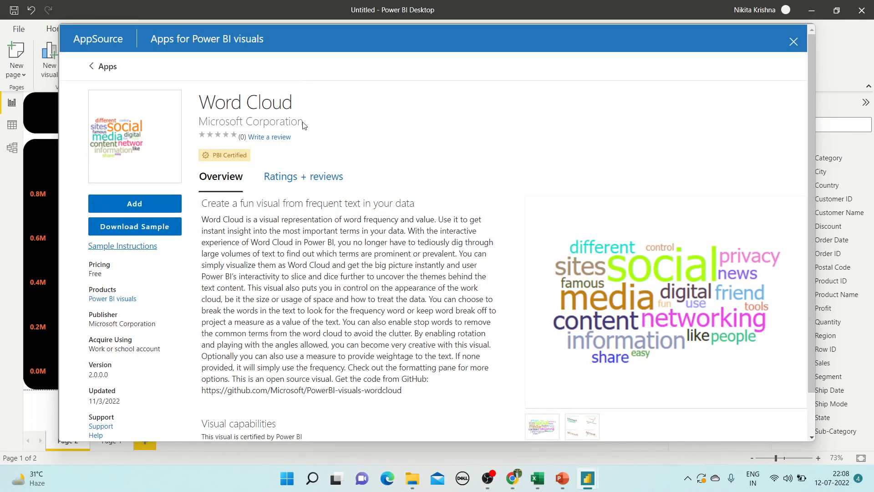
{"action": "left_click_drag", "start_coordinate": [304, 124], "coordinate": [214, 120]}
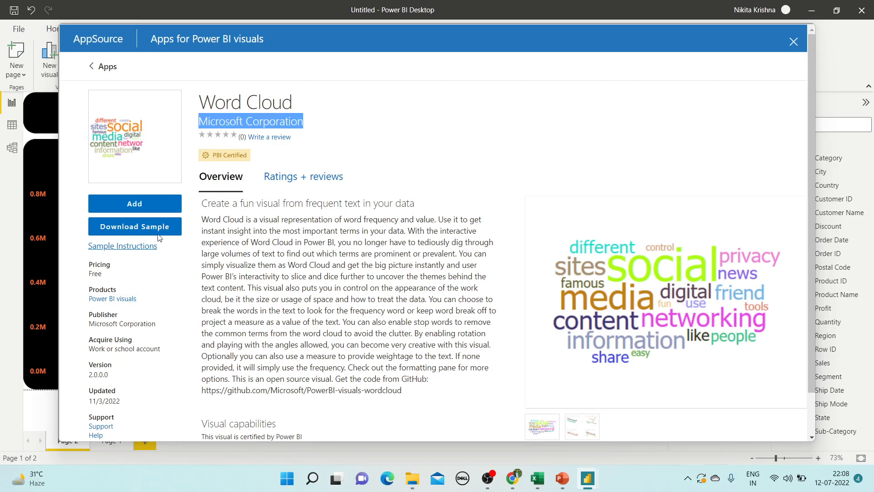
{"action": "left_click", "coordinate": [125, 205]}
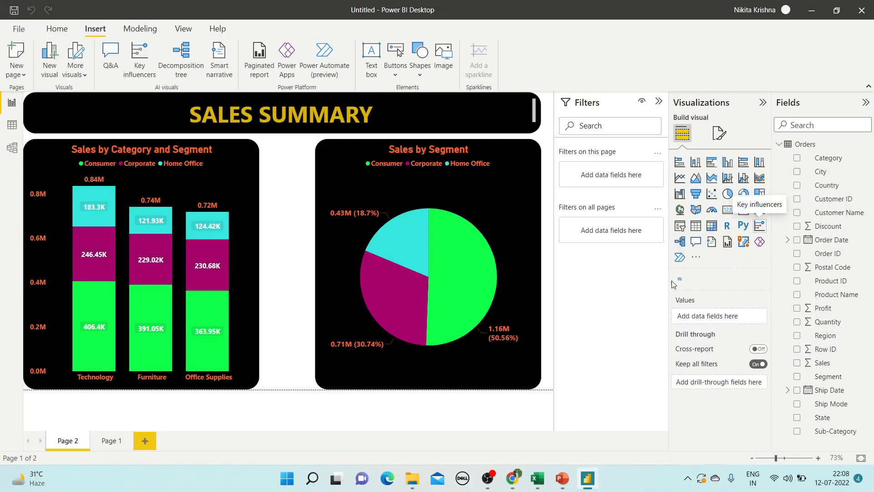
- Dismiss the import message, browse the visuals marketplace again, then place a Word Cloud on Page 1
{"action": "left_click", "coordinate": [534, 255]}
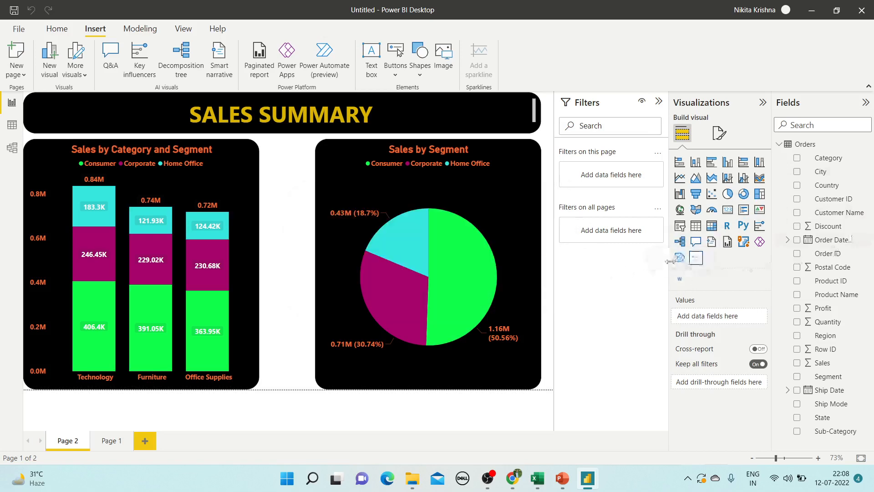
{"action": "left_click", "coordinate": [696, 258]}
{"action": "left_click", "coordinate": [744, 268]}
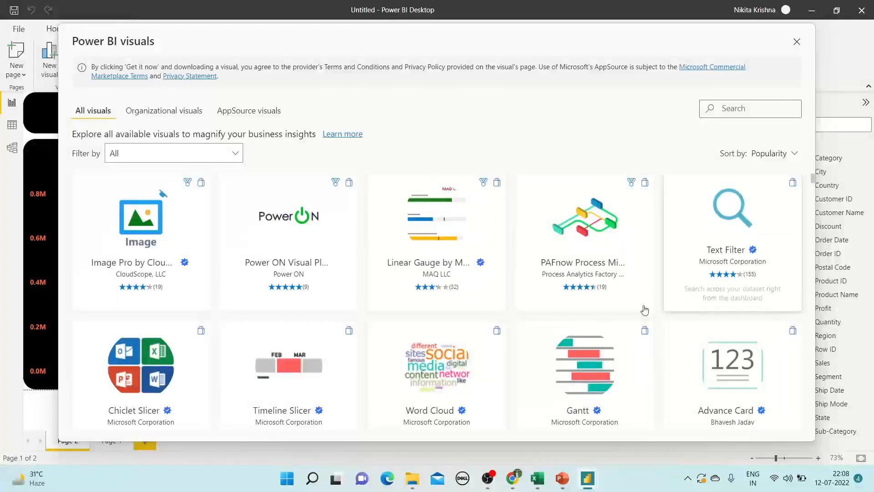
{"action": "scroll", "coordinate": [394, 256], "scroll_direction": "down", "scroll_amount": 1}
{"action": "scroll", "coordinate": [393, 256], "scroll_direction": "down", "scroll_amount": 1}
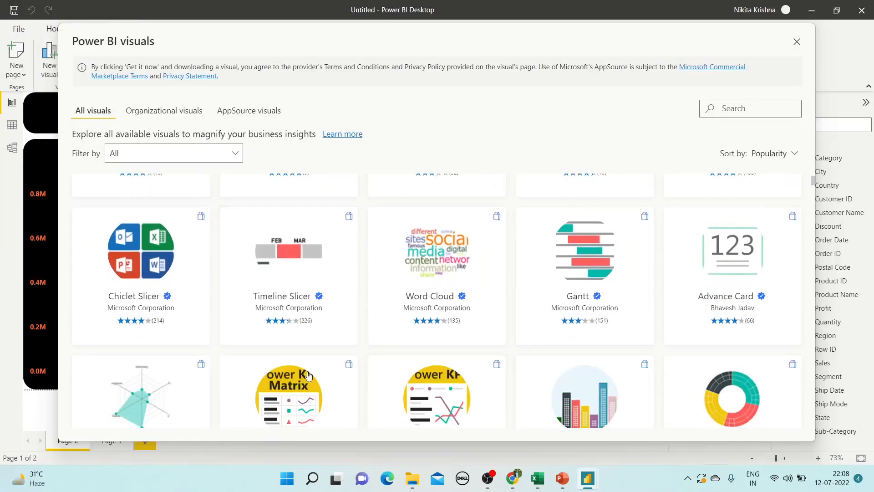
{"action": "scroll", "coordinate": [670, 331], "scroll_direction": "down", "scroll_amount": 2}
{"action": "scroll", "coordinate": [252, 357], "scroll_direction": "down", "scroll_amount": 2}
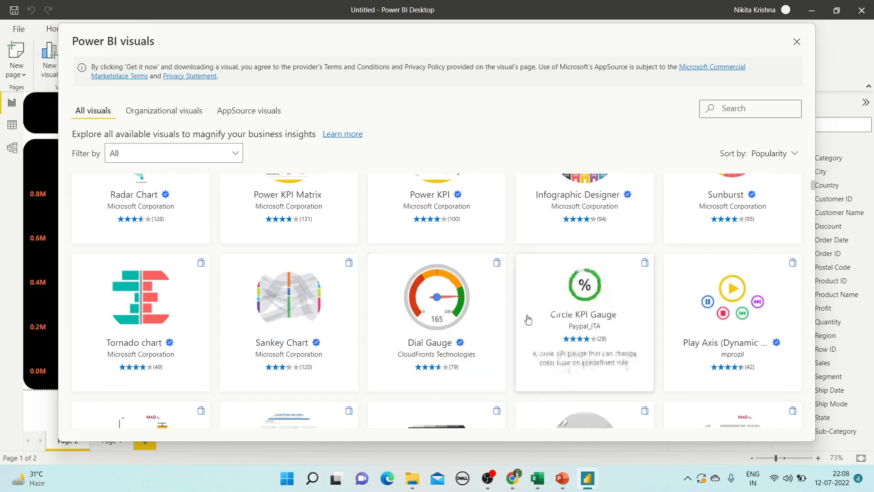
{"action": "left_click", "coordinate": [798, 44]}
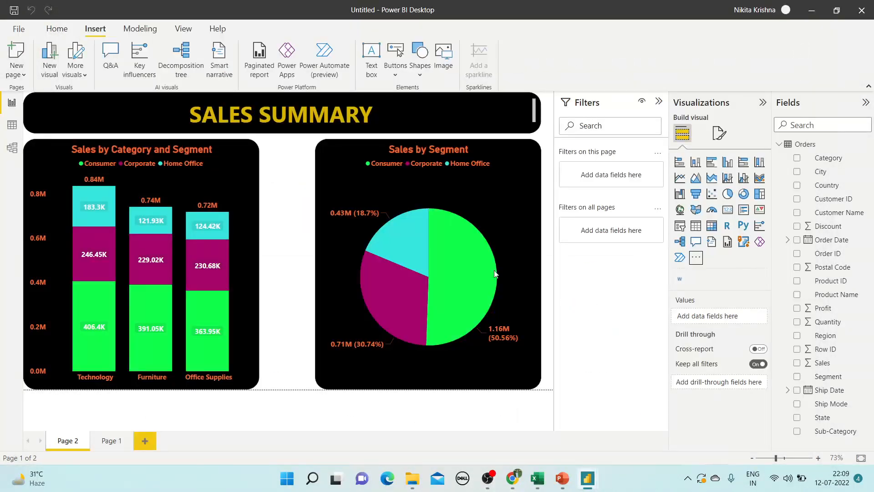
{"action": "left_click", "coordinate": [109, 440]}
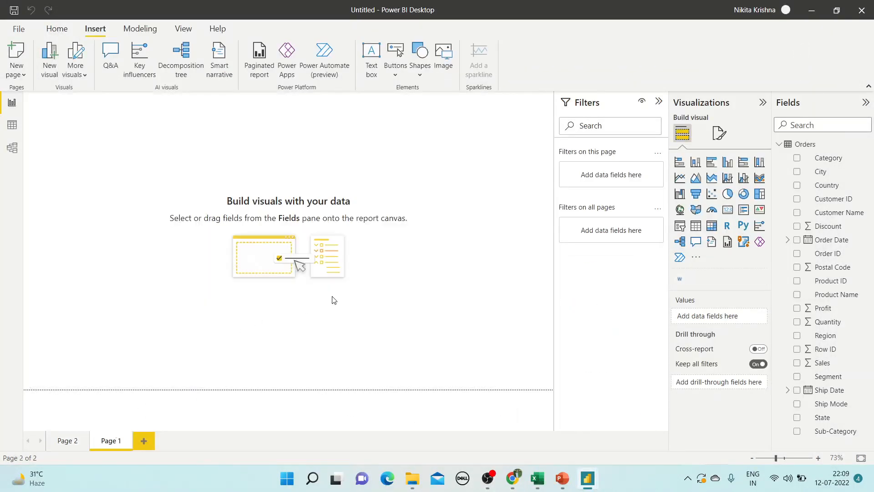
{"action": "left_click", "coordinate": [680, 279]}
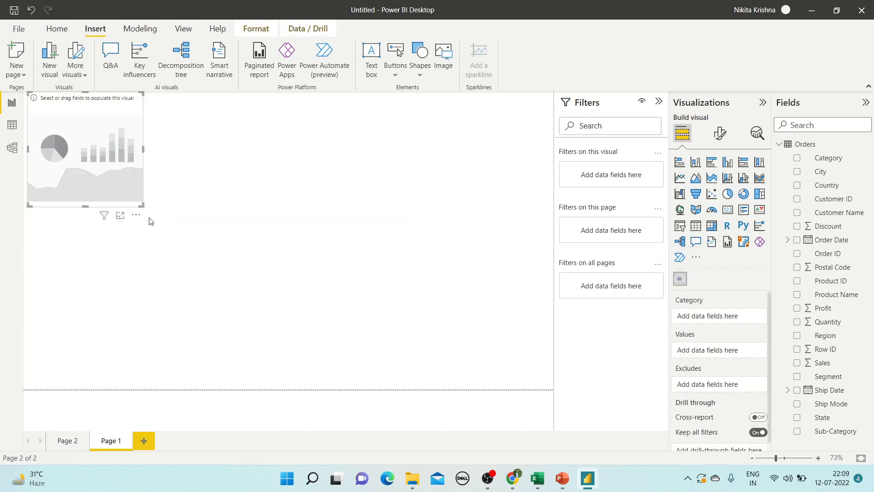
- Enlarge the Word Cloud to fill the page, with State as category and Sales as values
{"action": "left_click_drag", "start_coordinate": [140, 202], "coordinate": [552, 385]}
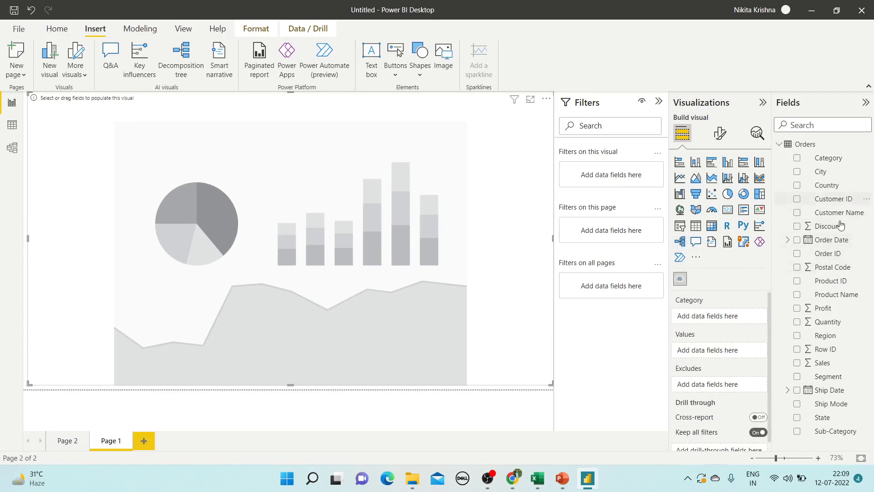
{"action": "mouse_move", "coordinate": [827, 425]}
{"action": "left_mouse_down"}
{"action": "mouse_move", "coordinate": [766, 380]}
{"action": "mouse_move", "coordinate": [727, 336]}
{"action": "mouse_move", "coordinate": [824, 394]}
{"action": "mouse_move", "coordinate": [822, 412]}
{"action": "left_mouse_up"}
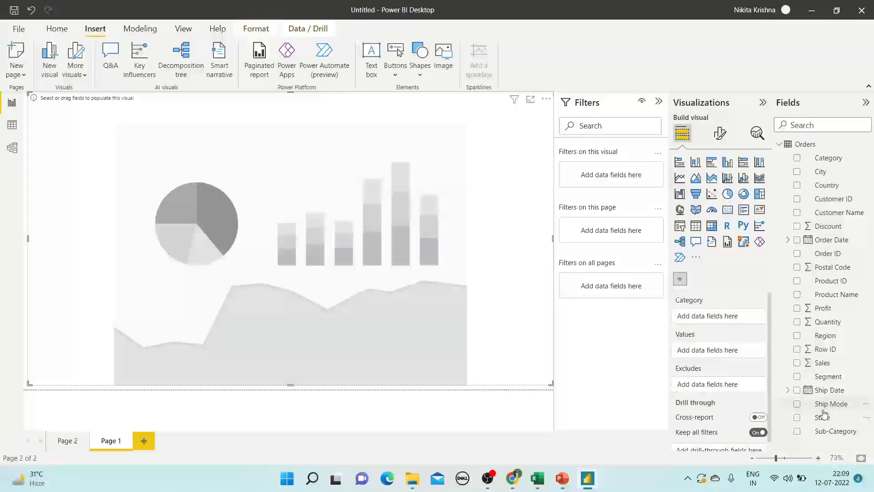
{"action": "left_click", "coordinate": [797, 417]}
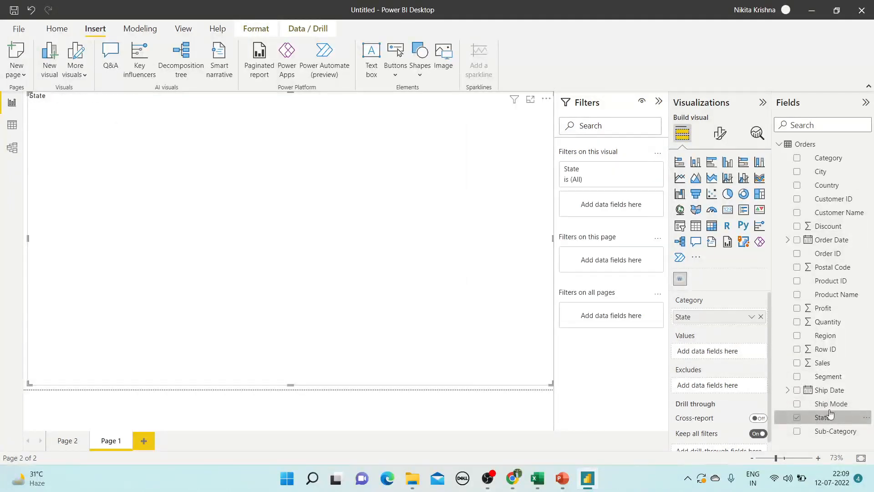
{"action": "left_click", "coordinate": [797, 363]}
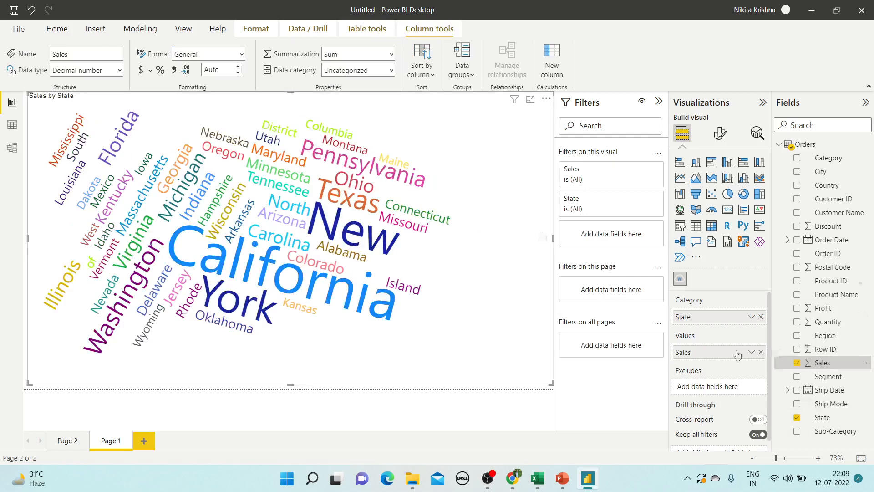
{"action": "left_click", "coordinate": [720, 133]}
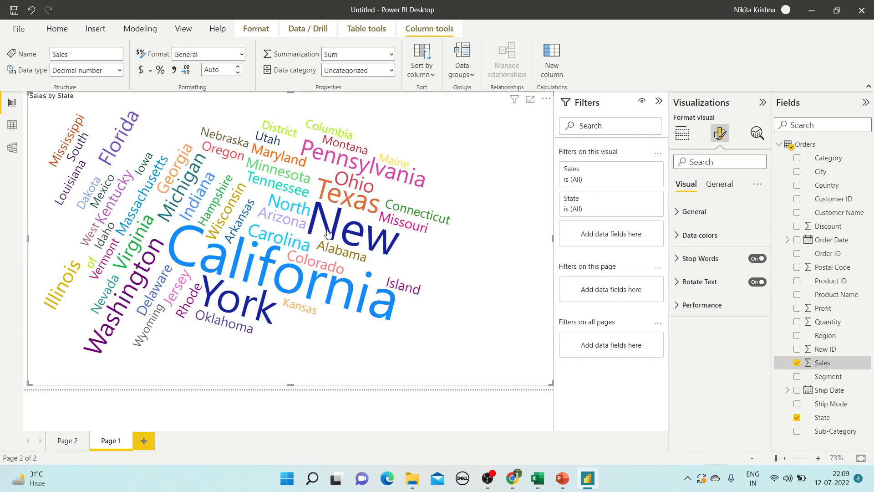
{"action": "left_click", "coordinate": [704, 213]}
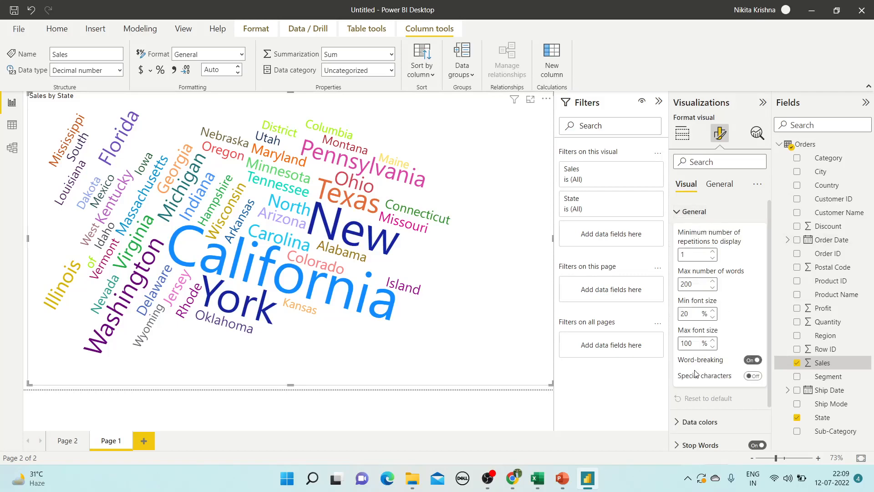
{"action": "scroll", "coordinate": [728, 341], "scroll_direction": "down", "scroll_amount": 3}
{"action": "left_click", "coordinate": [746, 371]}
{"action": "scroll", "coordinate": [744, 364], "scroll_direction": "down", "scroll_amount": 8}
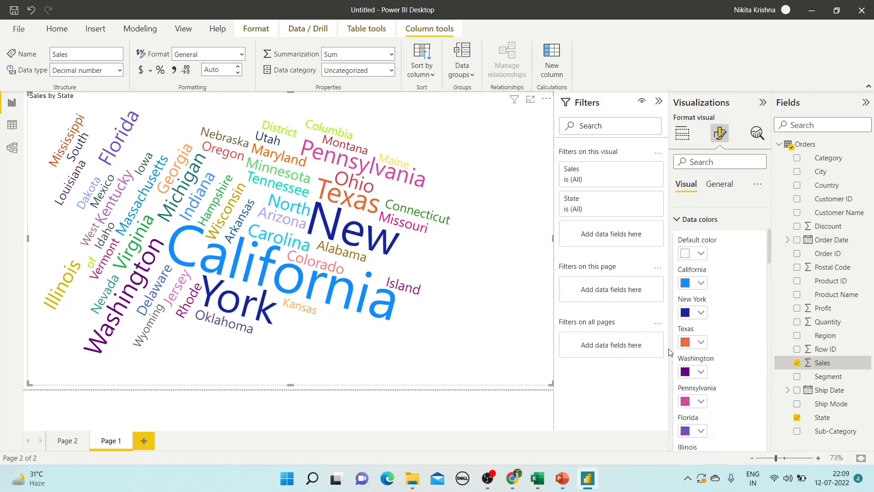
{"action": "scroll", "coordinate": [742, 351], "scroll_direction": "down", "scroll_amount": 10}
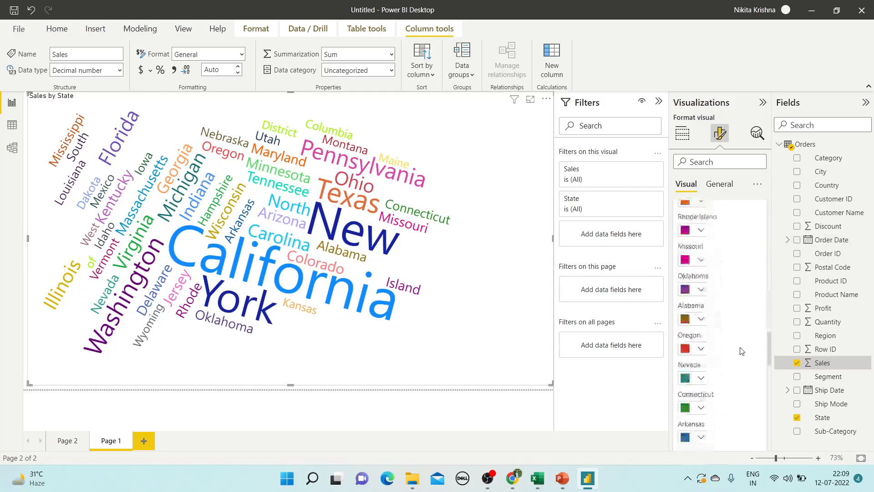
{"action": "scroll", "coordinate": [742, 351], "scroll_direction": "down", "scroll_amount": 5}
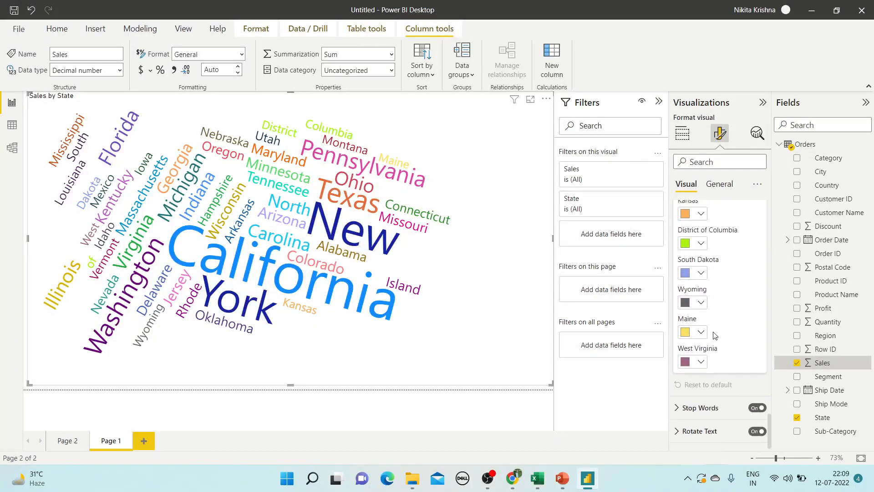
{"action": "left_click", "coordinate": [682, 394]}
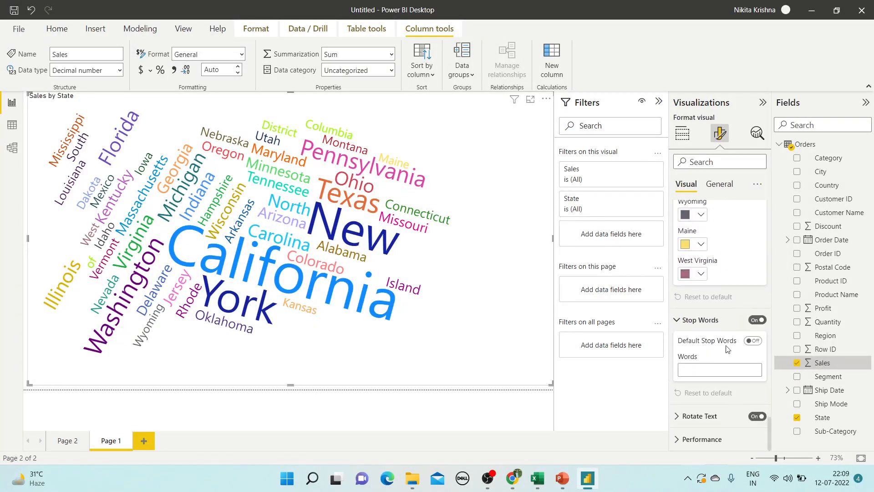
{"action": "left_click", "coordinate": [752, 344]}
{"action": "left_click", "coordinate": [753, 321]}
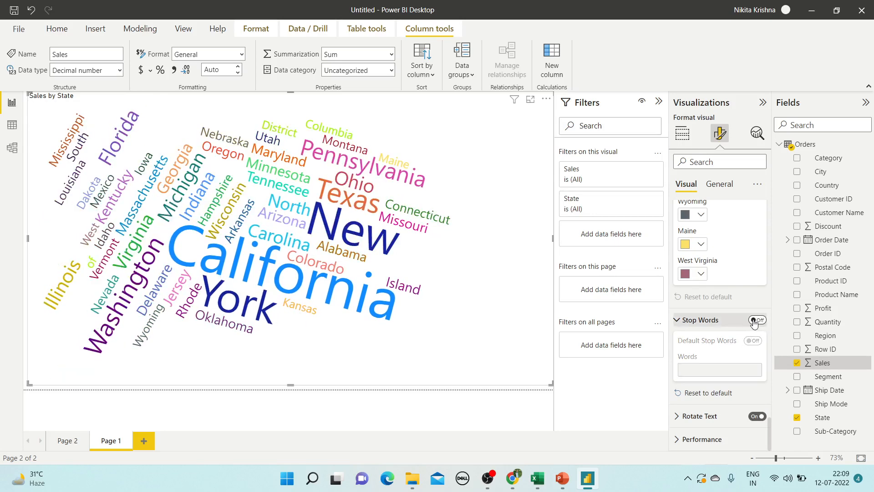
{"action": "left_click", "coordinate": [756, 322]}
{"action": "left_click", "coordinate": [679, 320]}
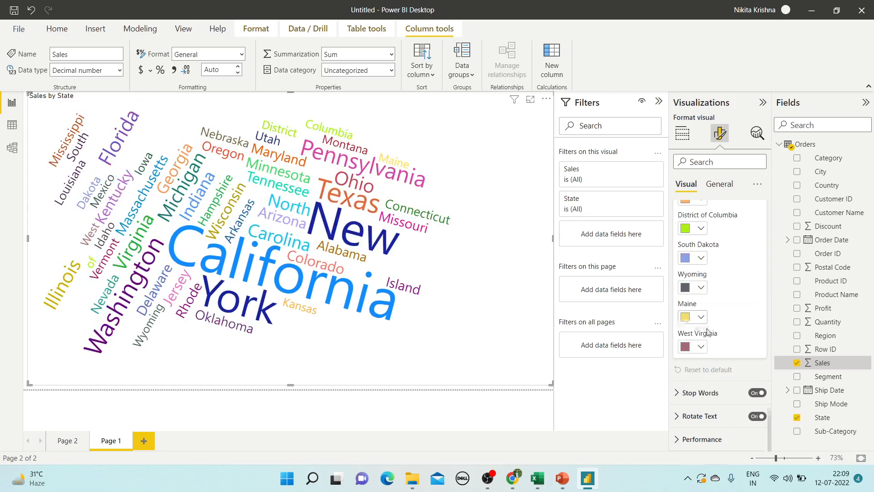
{"action": "left_click", "coordinate": [724, 415]}
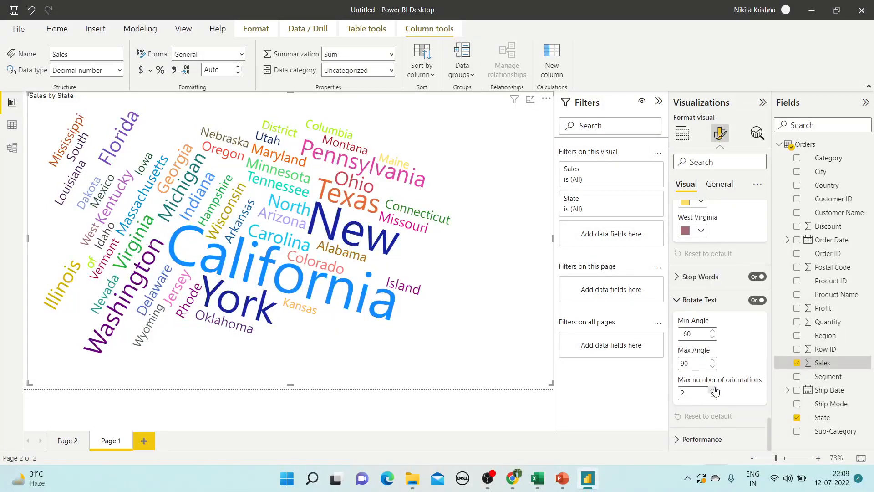
{"action": "scroll", "coordinate": [708, 364], "scroll_direction": "up", "scroll_amount": 4}
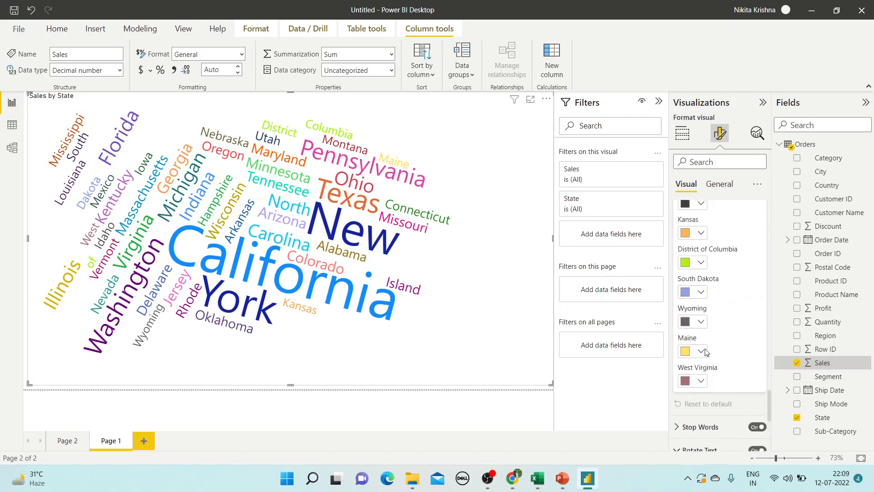
{"action": "scroll", "coordinate": [705, 351], "scroll_direction": "up", "scroll_amount": 10}
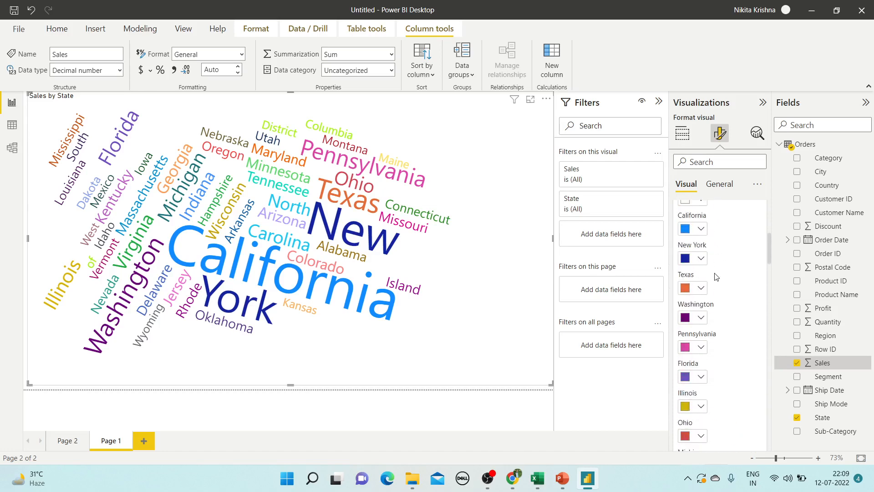
{"action": "scroll", "coordinate": [715, 276], "scroll_direction": "up", "scroll_amount": 6}
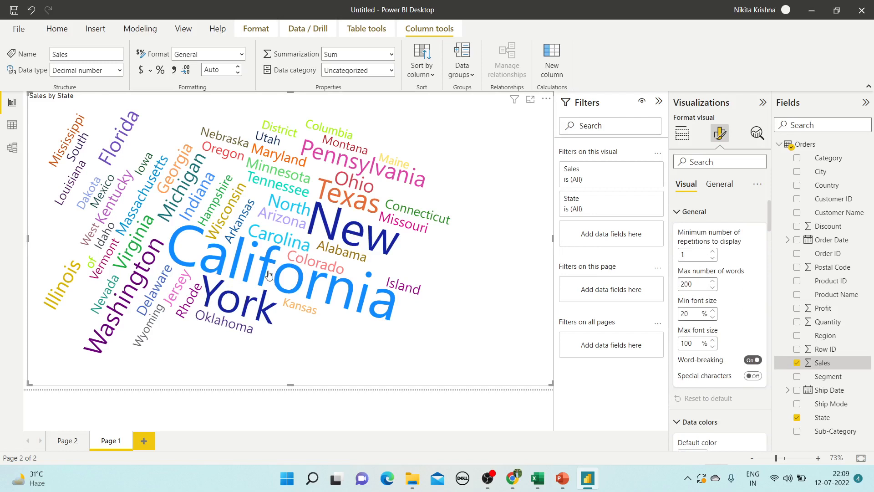
{"action": "mouse_move", "coordinate": [367, 298]}
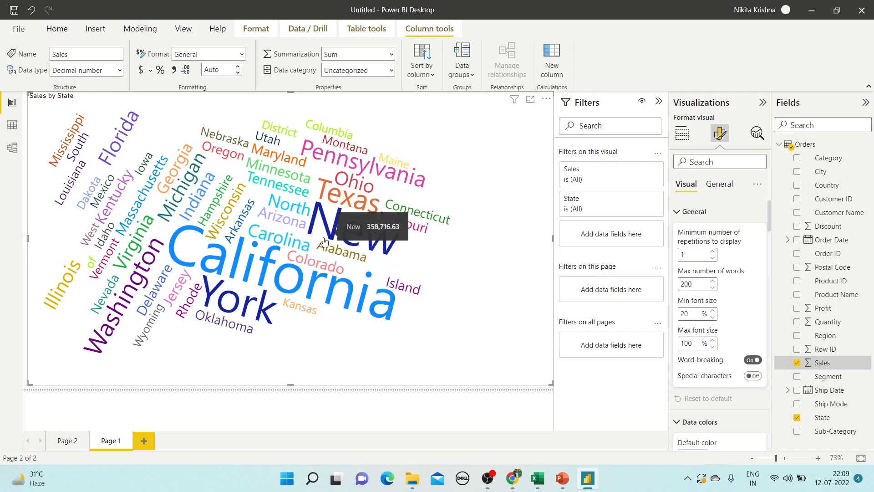
{"action": "mouse_move", "coordinate": [427, 239]}
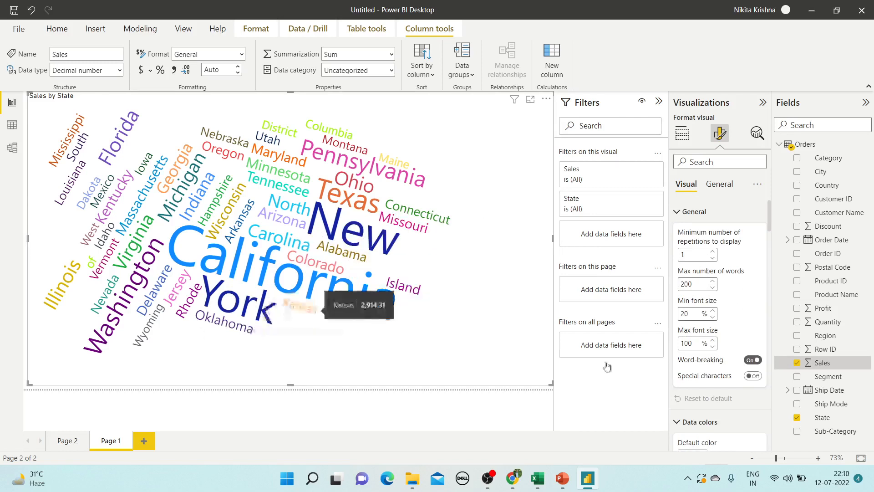
{"action": "left_click", "coordinate": [751, 360]}
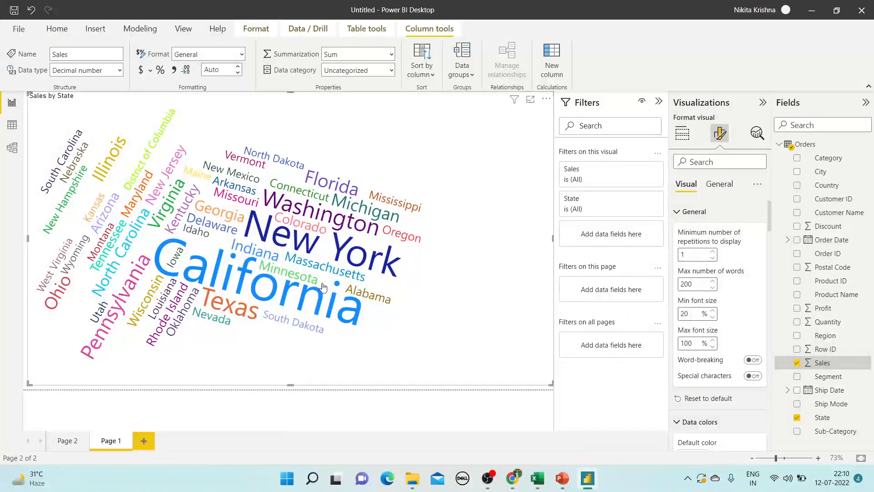
- Switch to the Page 2 Sales Summary page and glance through the Insert and Home ribbons
{"action": "left_click", "coordinate": [68, 440]}
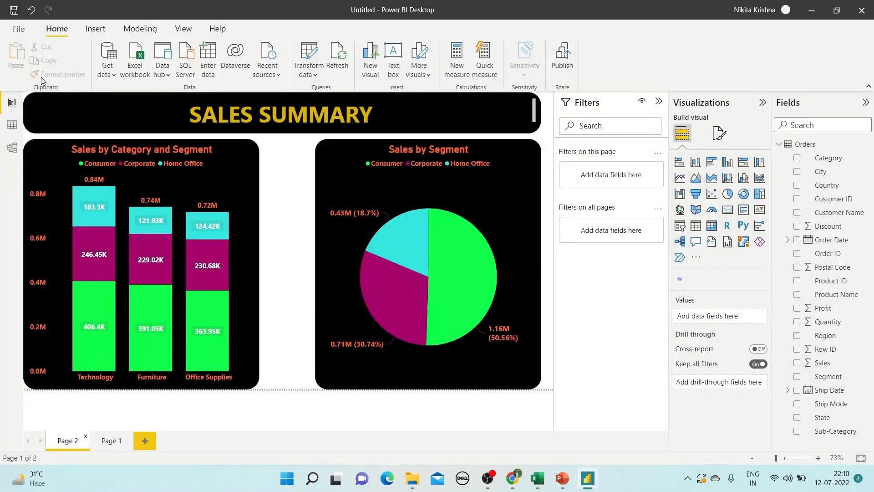
{"action": "left_click", "coordinate": [96, 29]}
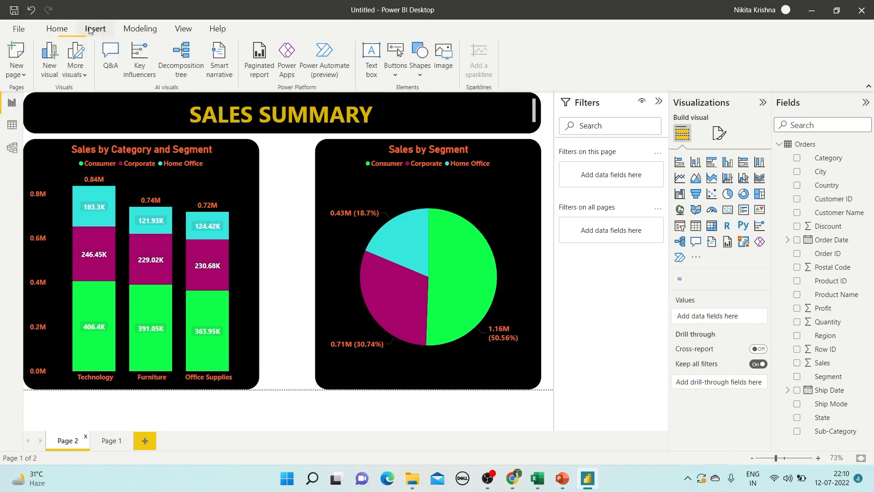
{"action": "left_click", "coordinate": [57, 28]}
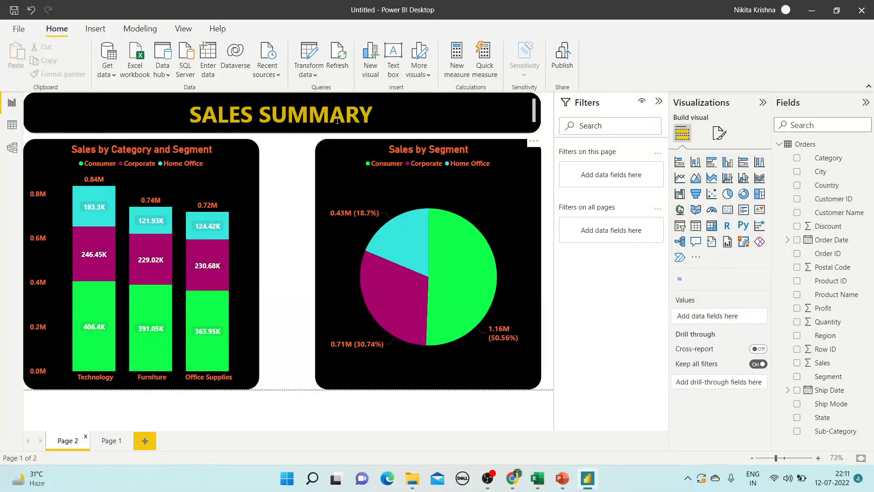
{"action": "left_click", "coordinate": [315, 76]}
- Open Power Query Editor on the Orders query and dismiss the outdated preview warning
{"action": "left_click", "coordinate": [323, 94]}
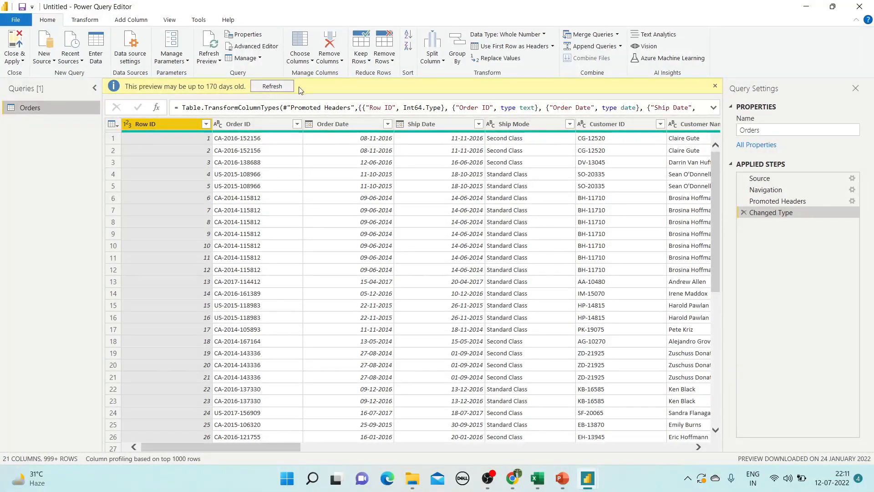
{"action": "left_click", "coordinate": [716, 86]}
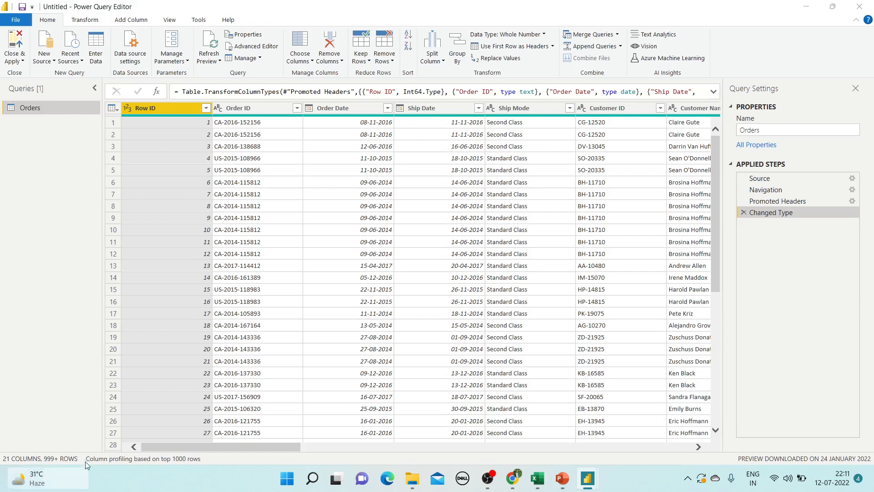
{"action": "left_click_drag", "start_coordinate": [292, 447], "coordinate": [653, 446]}
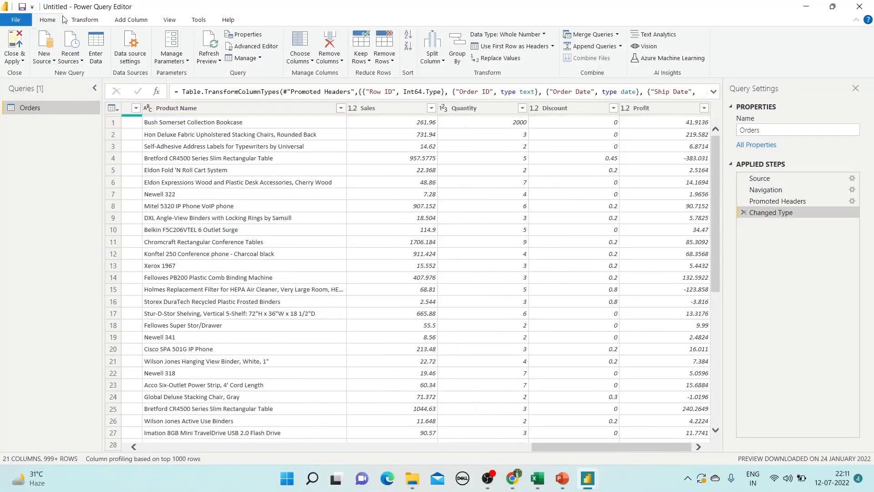
- Browse the Transform tab's Standard and Scientific math operations, then the Add Column tab
{"action": "left_click", "coordinate": [93, 21]}
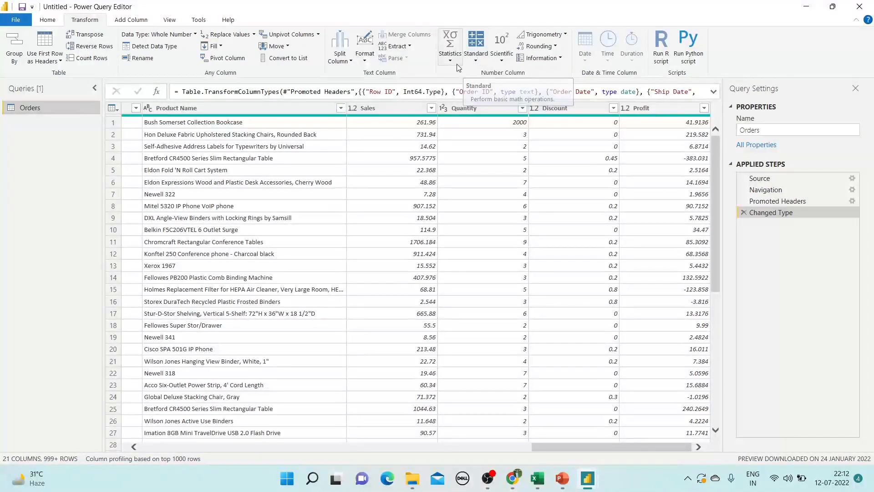
{"action": "left_click", "coordinate": [475, 62]}
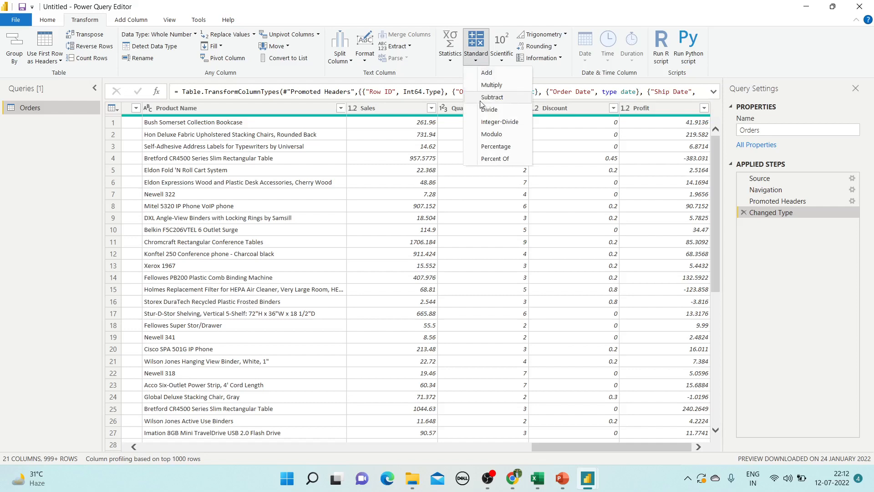
{"action": "left_click", "coordinate": [504, 64]}
{"action": "left_click", "coordinate": [130, 21]}
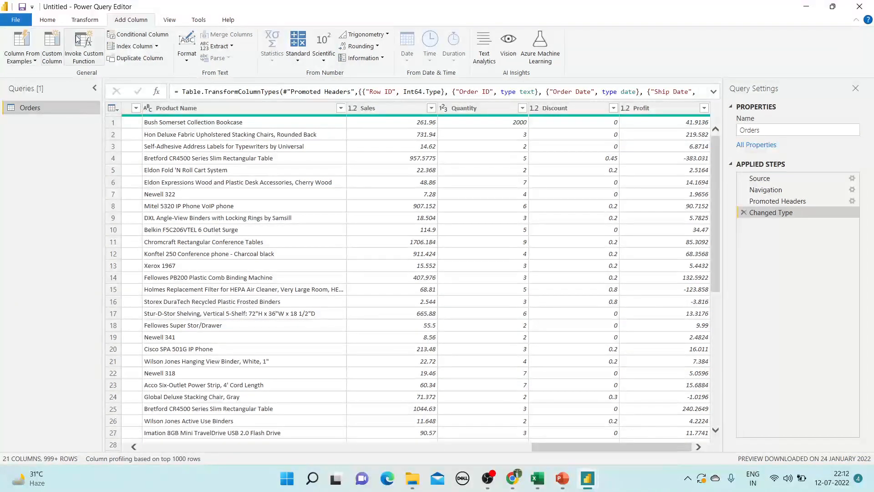
- Select the Sales column and look through the Add Column, View, Tools and Help ribbons
{"action": "left_click", "coordinate": [86, 21]}
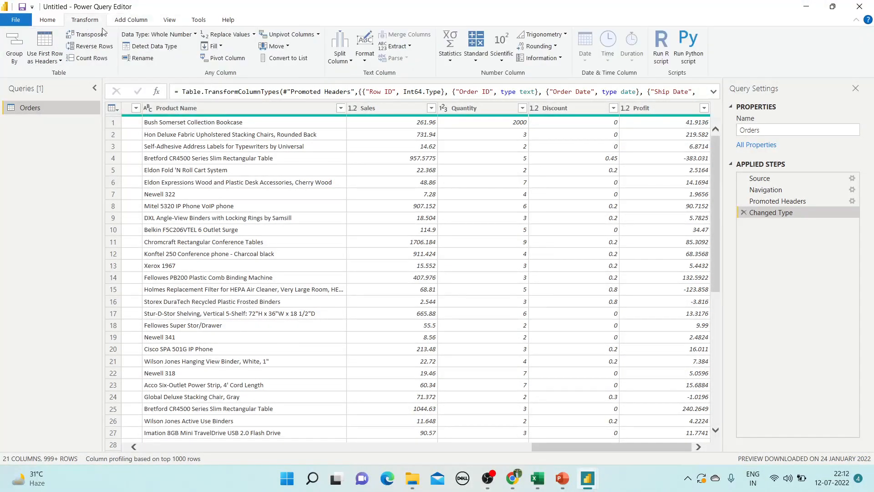
{"action": "left_click", "coordinate": [407, 110]}
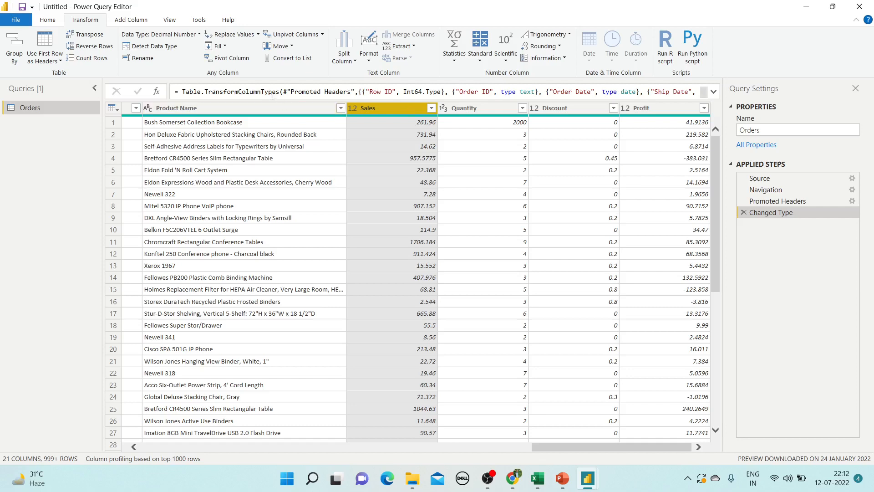
{"action": "left_click", "coordinate": [129, 21]}
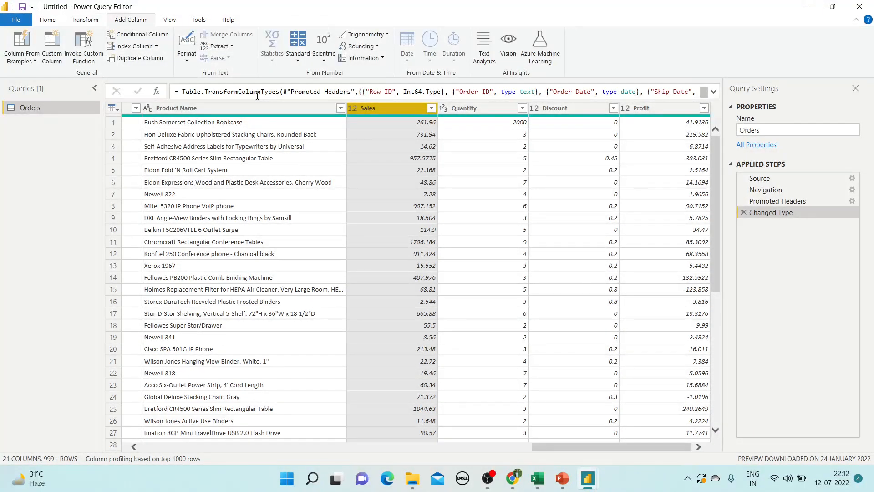
{"action": "left_click", "coordinate": [170, 21]}
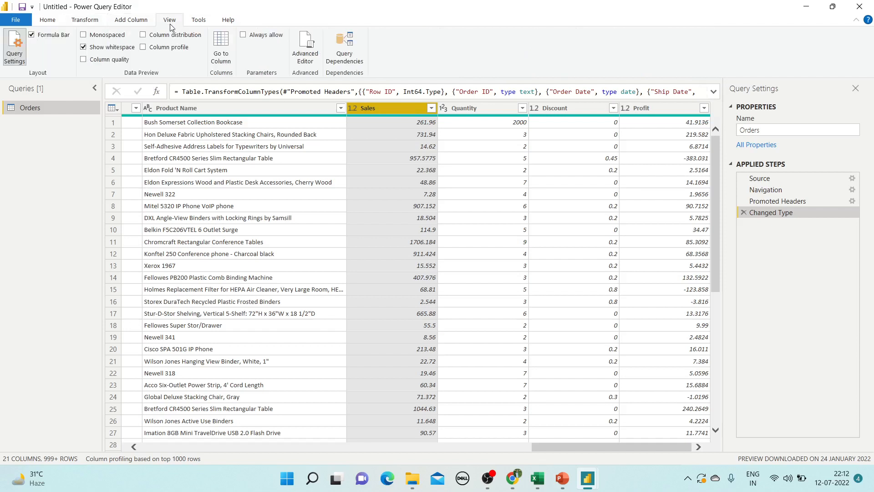
{"action": "left_click", "coordinate": [200, 19]}
{"action": "left_click", "coordinate": [229, 22]}
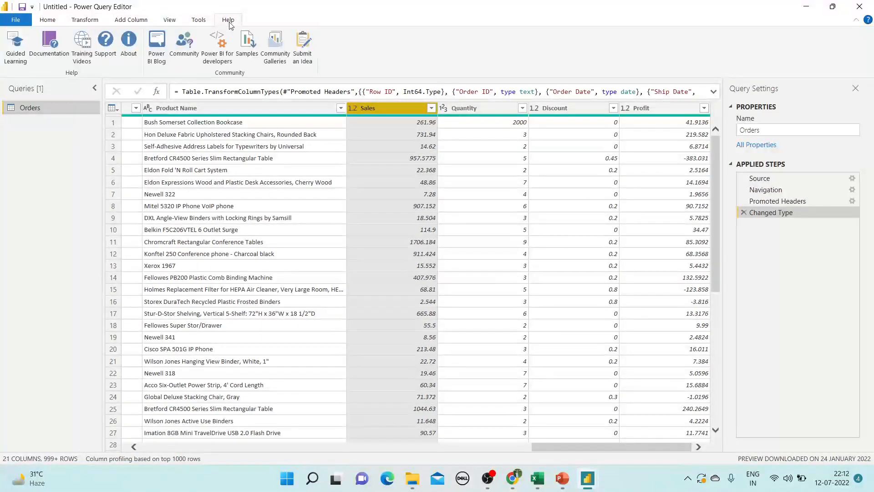
{"action": "left_click", "coordinate": [78, 23]}
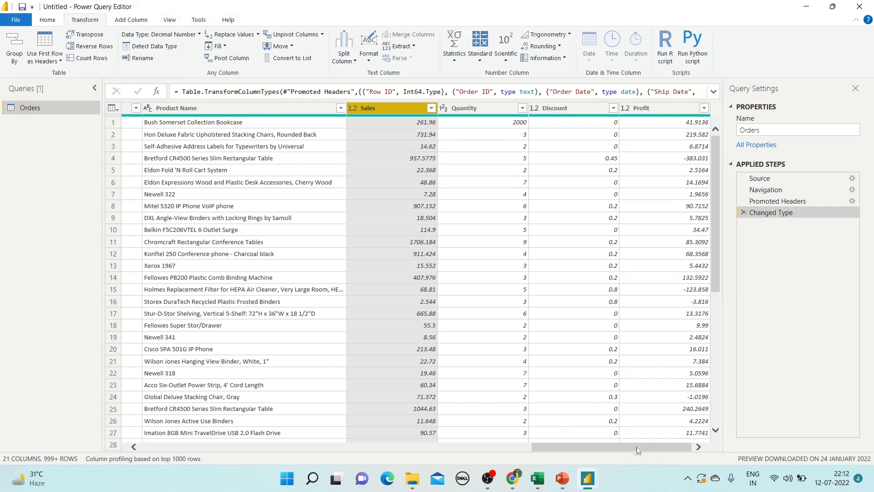
- Select Sales and Profit together and add a Standard Subtract column of Sales minus Profit
{"action": "left_click", "coordinate": [651, 110]}
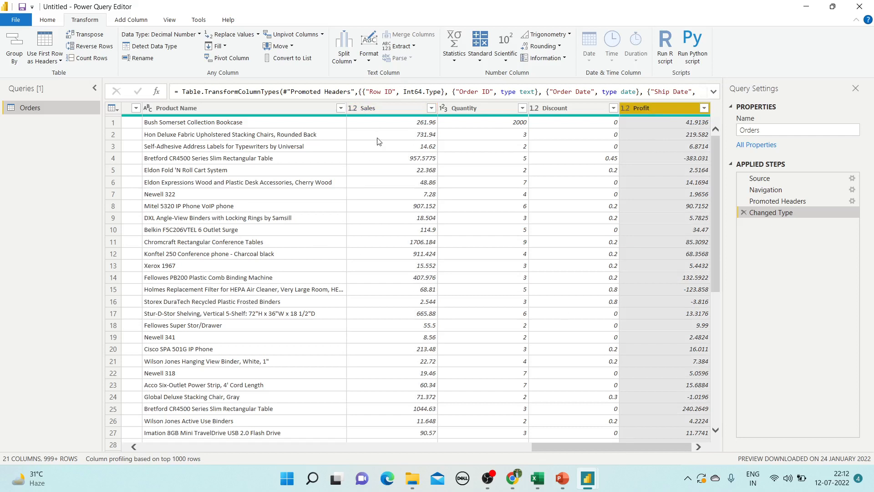
{"action": "left_click", "coordinate": [400, 109]}
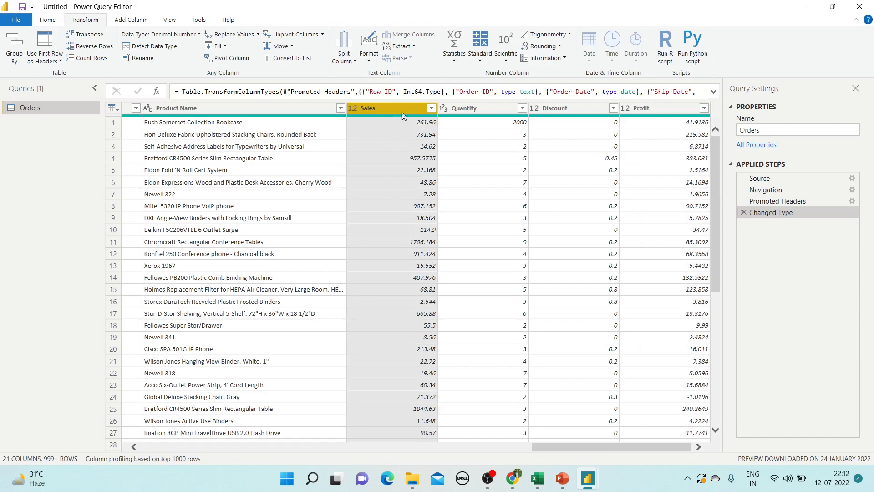
{"action": "left_click", "coordinate": [669, 109], "text": "ctrl"}
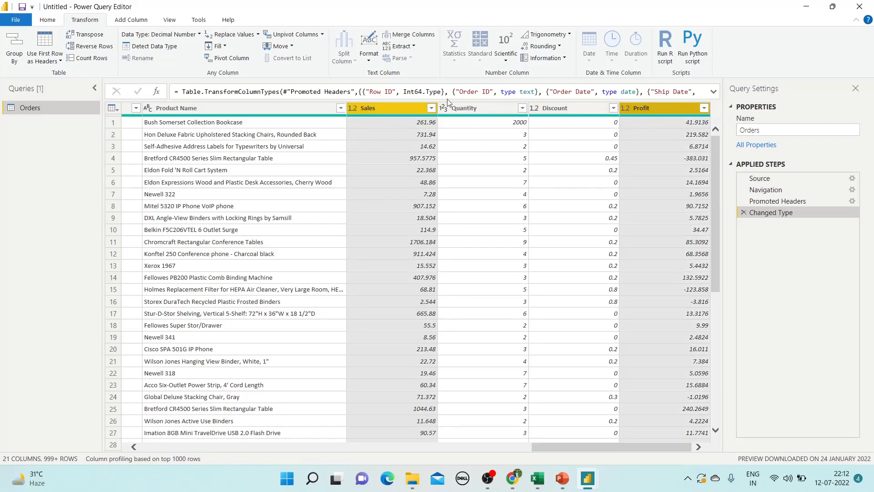
{"action": "left_click", "coordinate": [124, 21]}
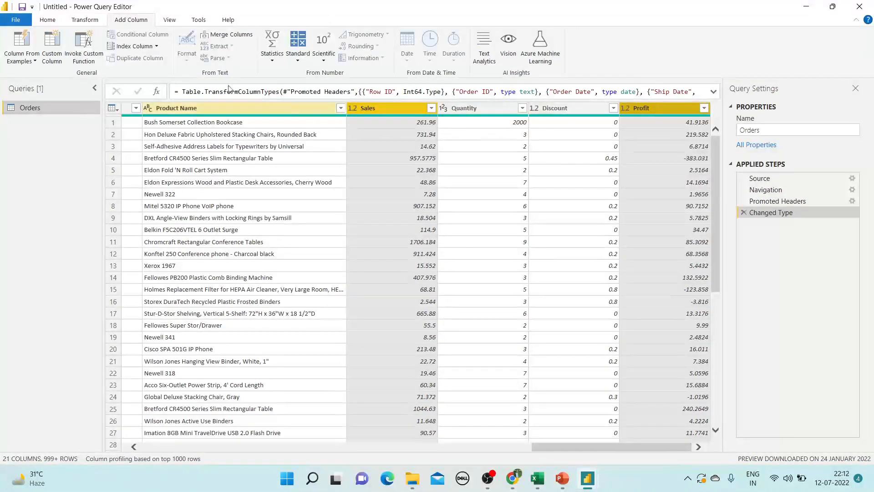
{"action": "left_click", "coordinate": [305, 63]}
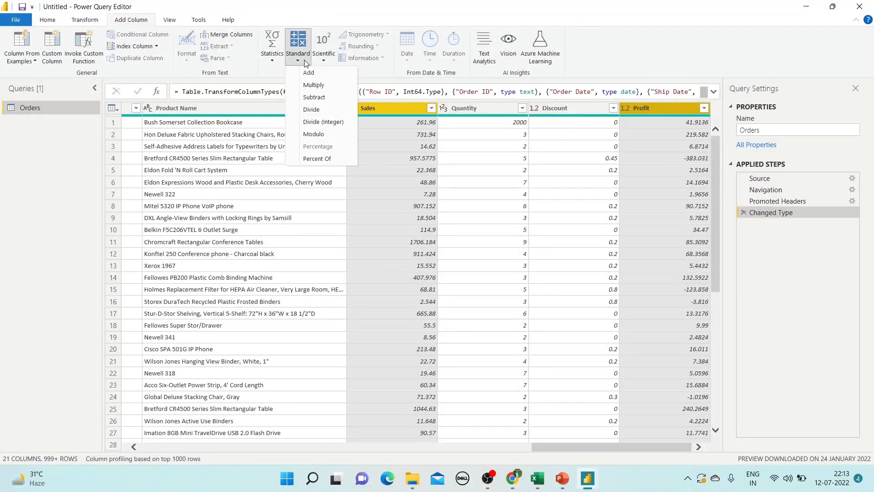
{"action": "left_click", "coordinate": [319, 101]}
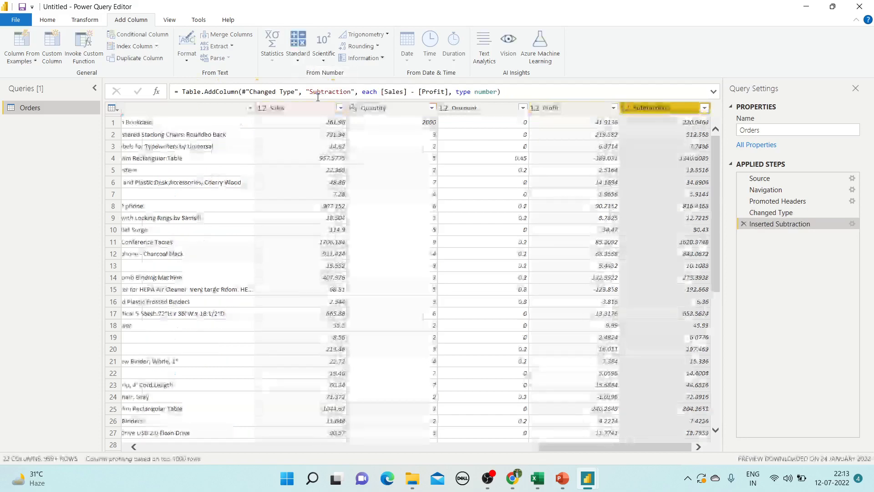
{"action": "left_click", "coordinate": [694, 124]}
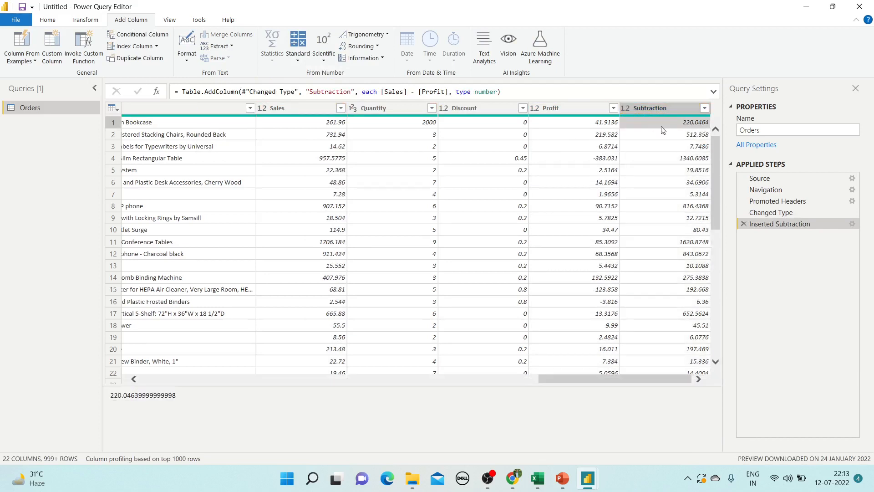
{"action": "left_click", "coordinate": [664, 160]}
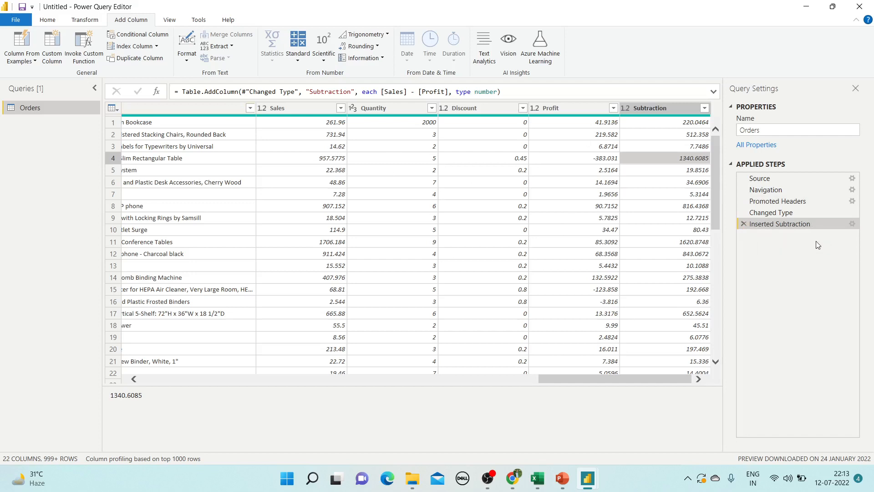
{"action": "left_click", "coordinate": [665, 110]}
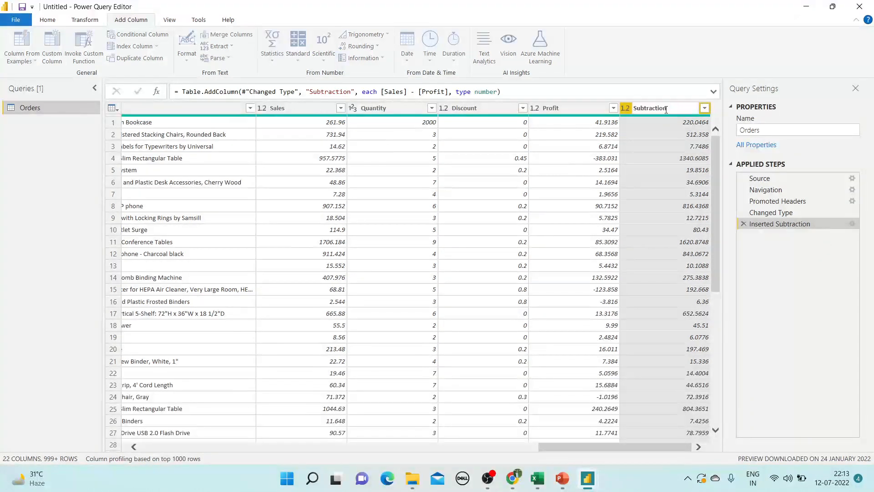
{"action": "key", "text": "BackSpace"}
{"action": "key", "text": "BackSpace"}
{"action": "key", "text": "BackSpace"}
{"action": "key", "text": "BackSpace"}
{"action": "key", "text": "BackSpace"}
{"action": "key", "text": "BackSpace"}
{"action": "key", "text": "BackSpace"}
{"action": "key", "text": "BackSpace"}
{"action": "key", "text": "BackSpace"}
{"action": "key", "text": "BackSpace"}
{"action": "type", "text": "Cost Price"}
{"action": "key", "text": "Return"}
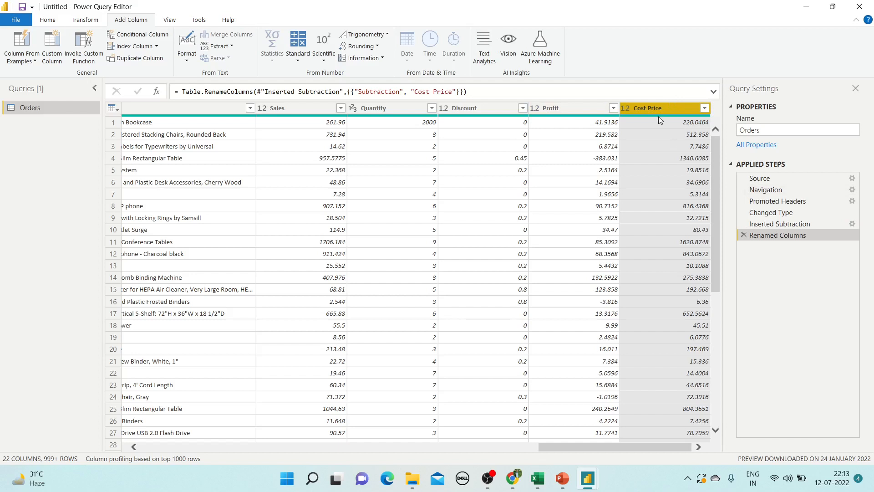
{"action": "left_click", "coordinate": [744, 235]}
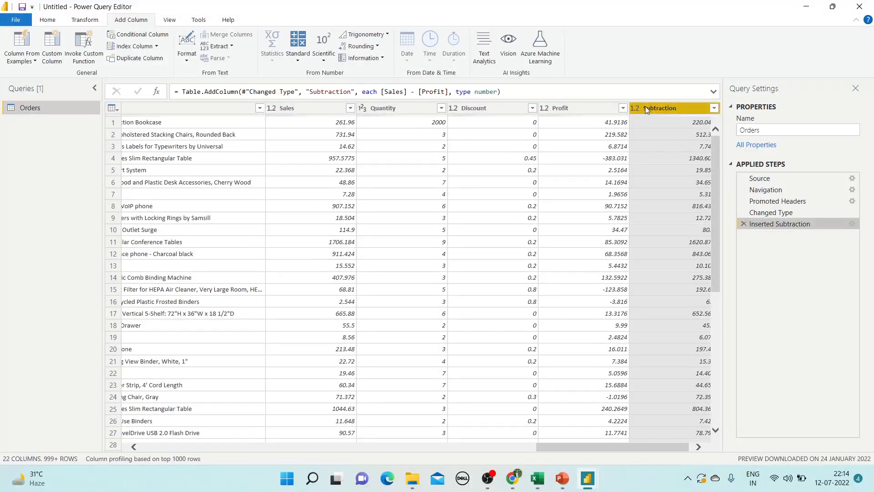
- Delete the Inserted Subtraction step to remove the Subtraction column, then scroll across the grid
{"action": "left_click", "coordinate": [744, 225]}
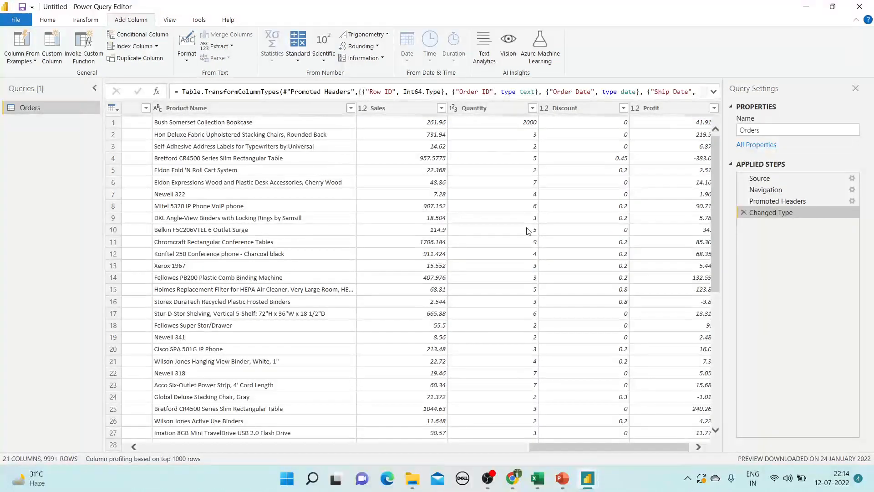
{"action": "left_click_drag", "start_coordinate": [558, 449], "coordinate": [157, 420]}
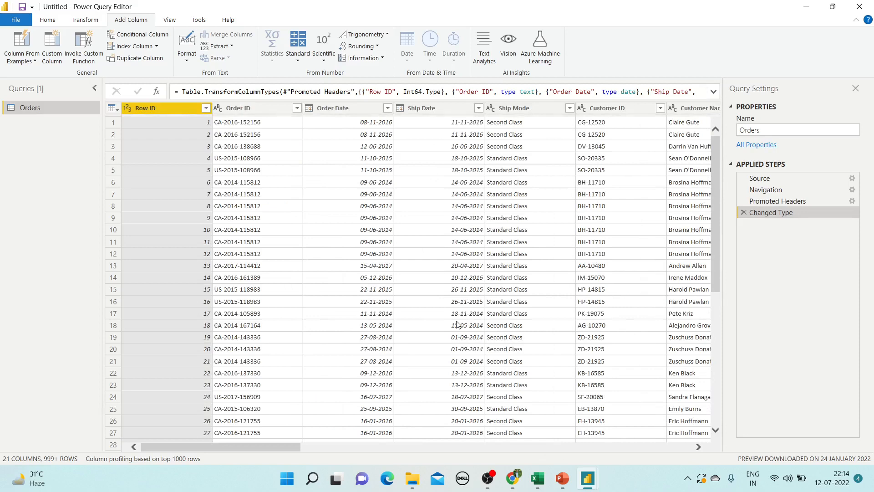
{"action": "left_click_drag", "start_coordinate": [261, 446], "coordinate": [288, 444]}
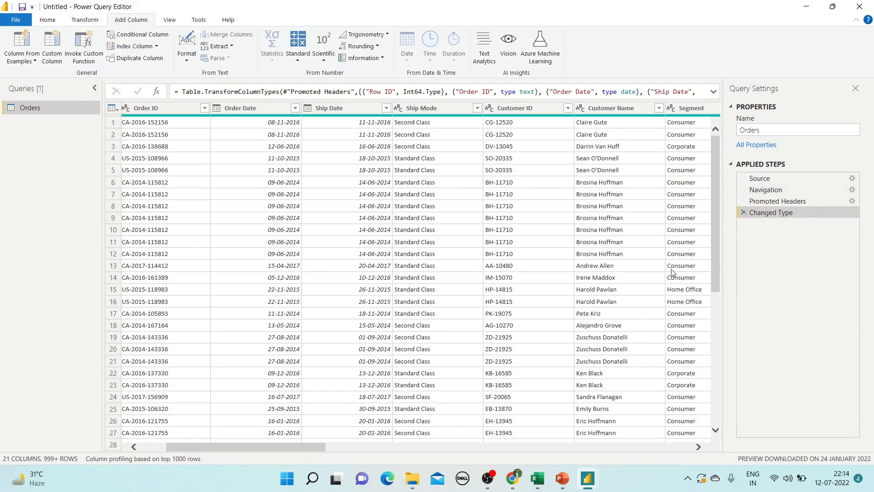
{"action": "left_click_drag", "start_coordinate": [306, 450], "coordinate": [335, 450]}
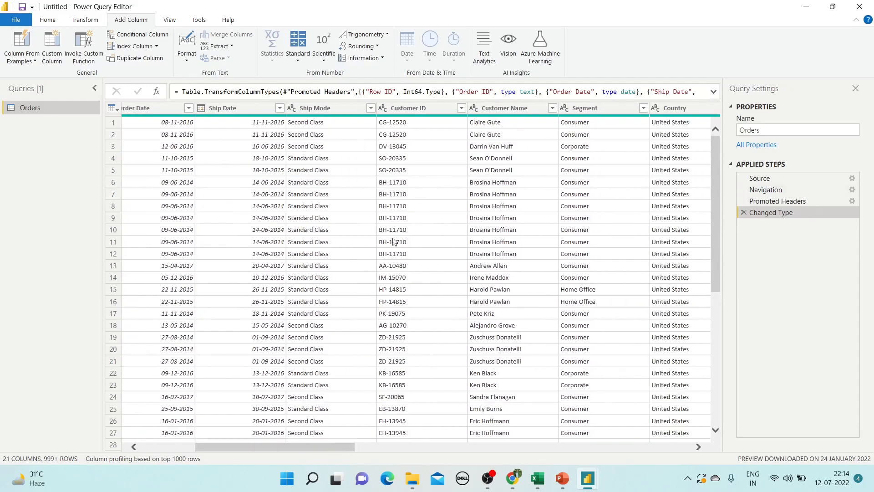
- Extract first names from Customer Name into a Text Before Delimiter column using a space delimiter
{"action": "left_click", "coordinate": [516, 112]}
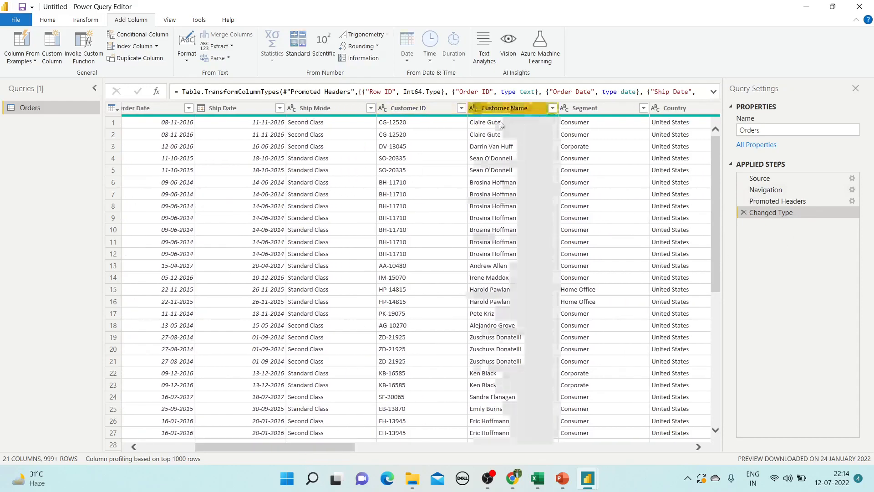
{"action": "left_click", "coordinate": [229, 49]}
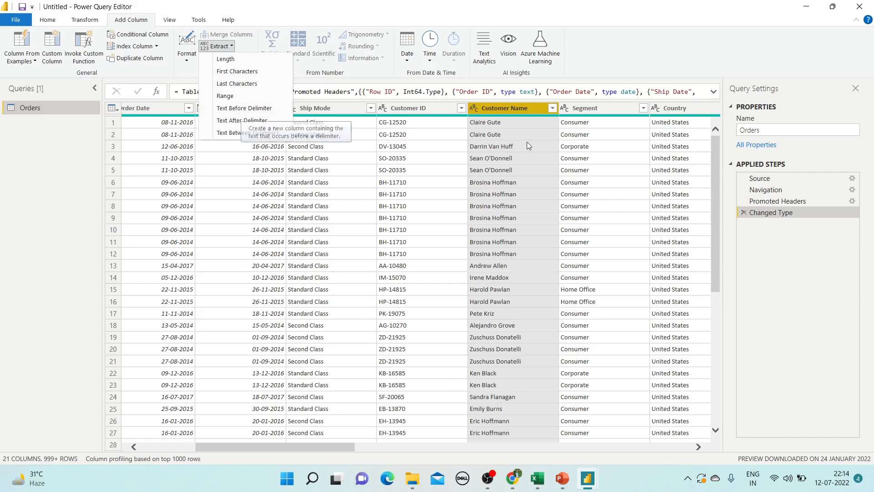
{"action": "left_click", "coordinate": [261, 109]}
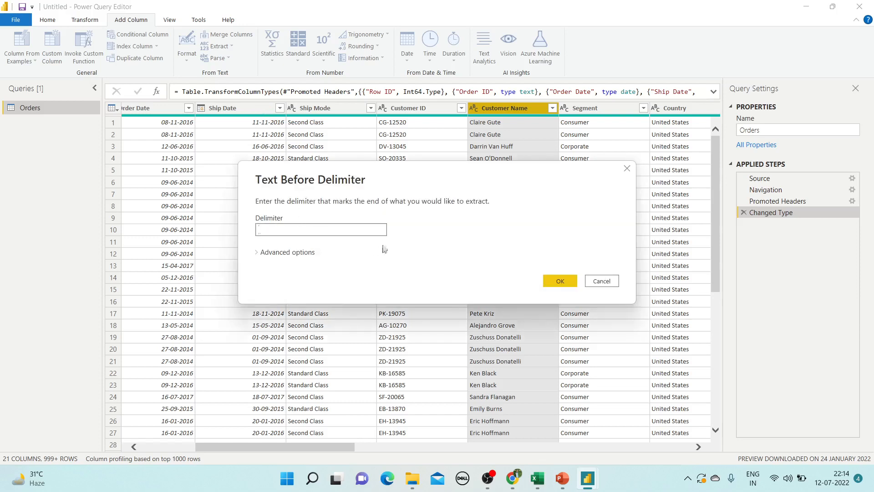
{"action": "left_click", "coordinate": [574, 283]}
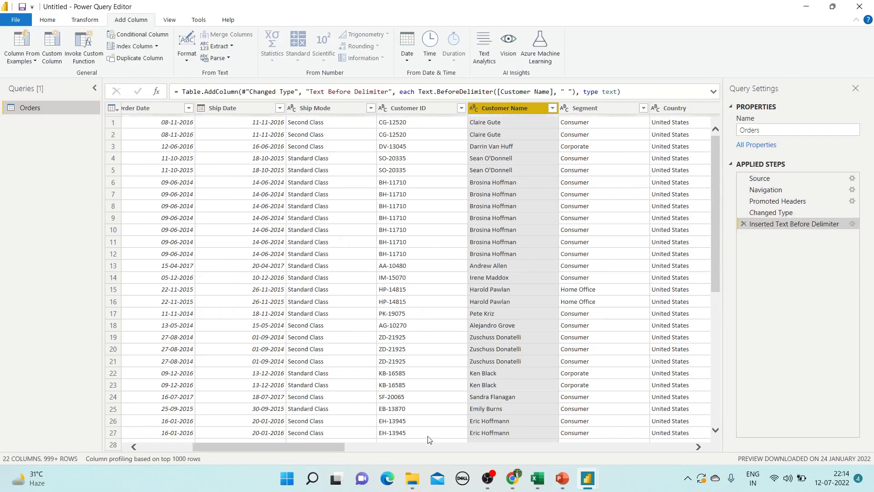
{"action": "left_click_drag", "start_coordinate": [321, 444], "coordinate": [739, 444]}
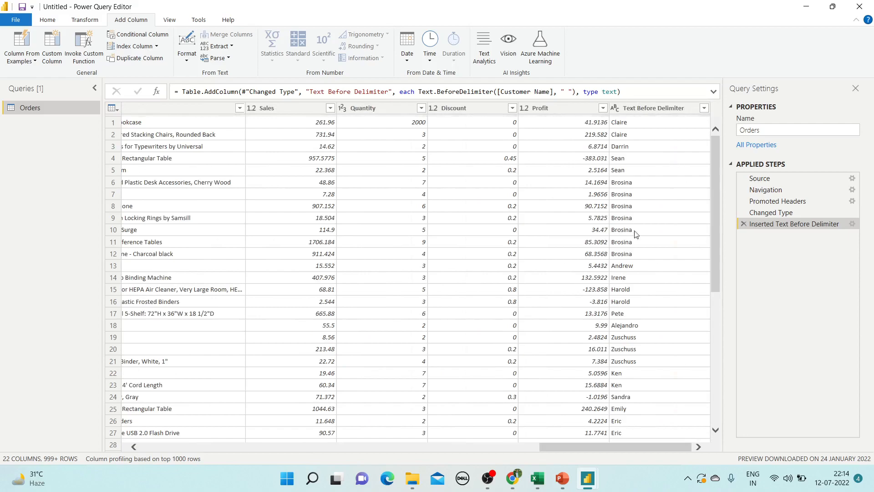
{"action": "scroll", "coordinate": [656, 324], "scroll_direction": "down", "scroll_amount": 20}
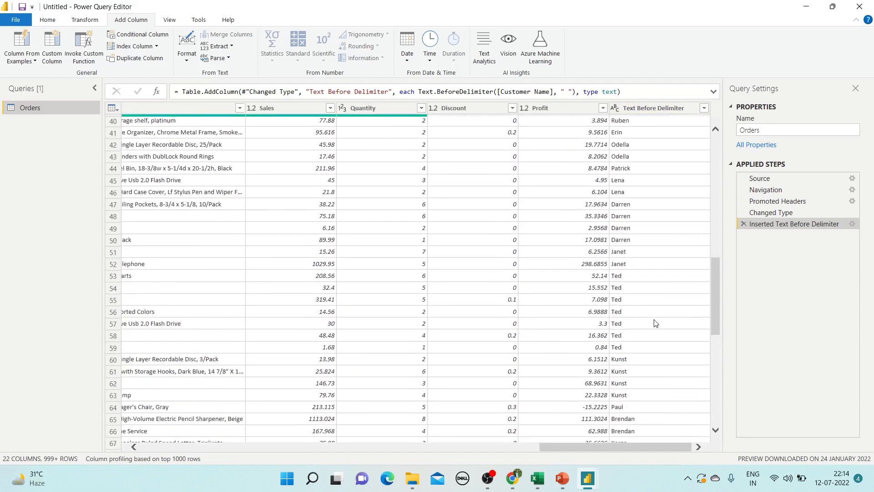
{"action": "scroll", "coordinate": [655, 323], "scroll_direction": "down", "scroll_amount": 20}
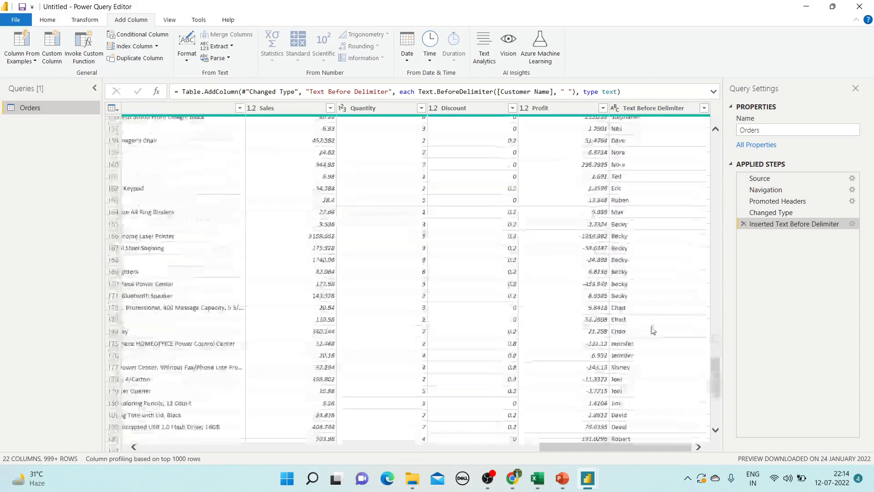
{"action": "scroll", "coordinate": [604, 385], "scroll_direction": "down", "scroll_amount": 17}
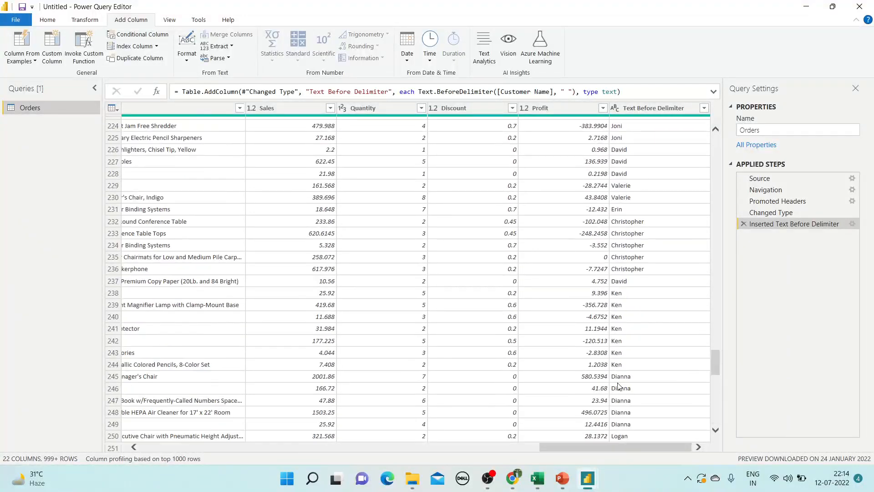
{"action": "left_click_drag", "start_coordinate": [717, 373], "coordinate": [715, 146]}
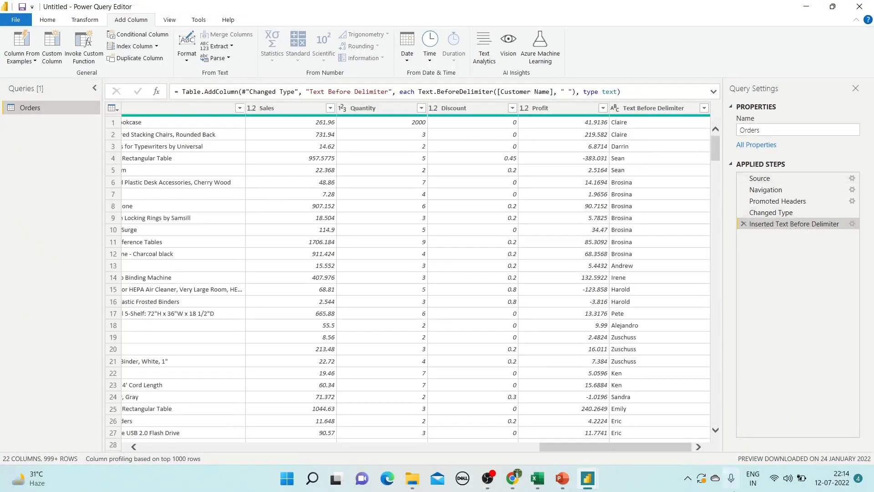
{"action": "left_click_drag", "start_coordinate": [605, 447], "coordinate": [315, 447]}
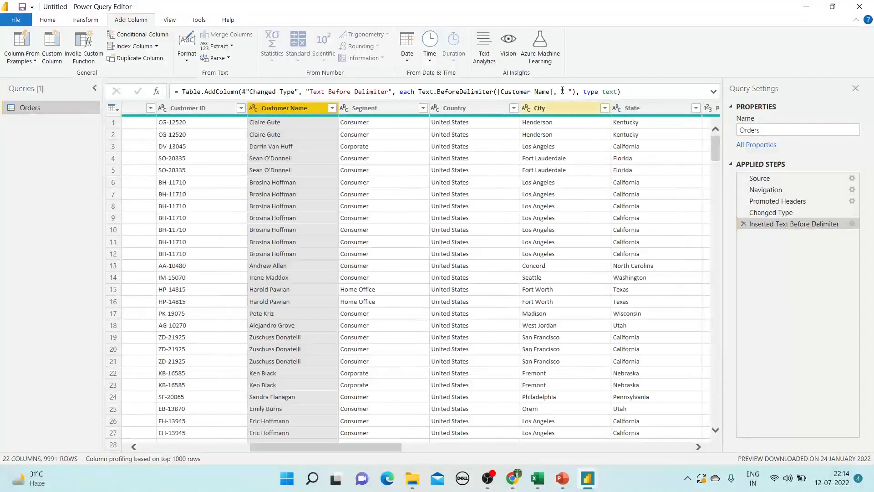
- Delete the Inserted Text Before Delimiter step from the Orders query
{"action": "left_click", "coordinate": [744, 224]}
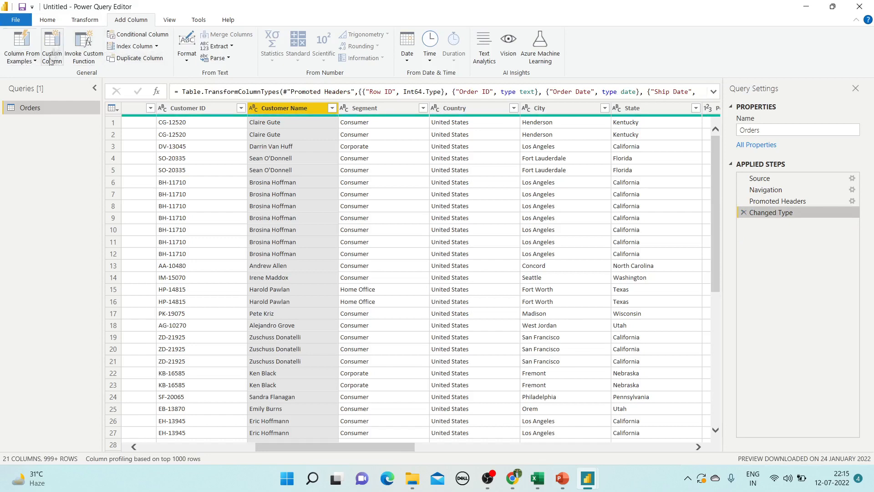
{"action": "left_click", "coordinate": [35, 62]}
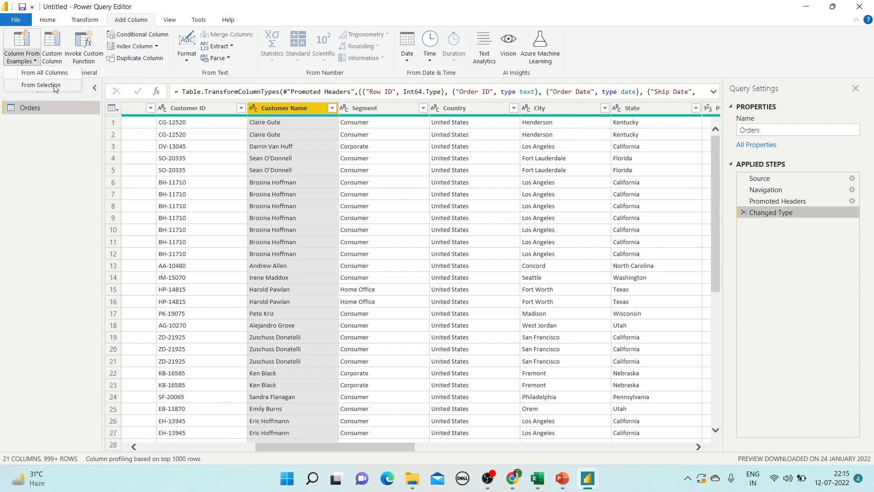
{"action": "left_click", "coordinate": [286, 111]}
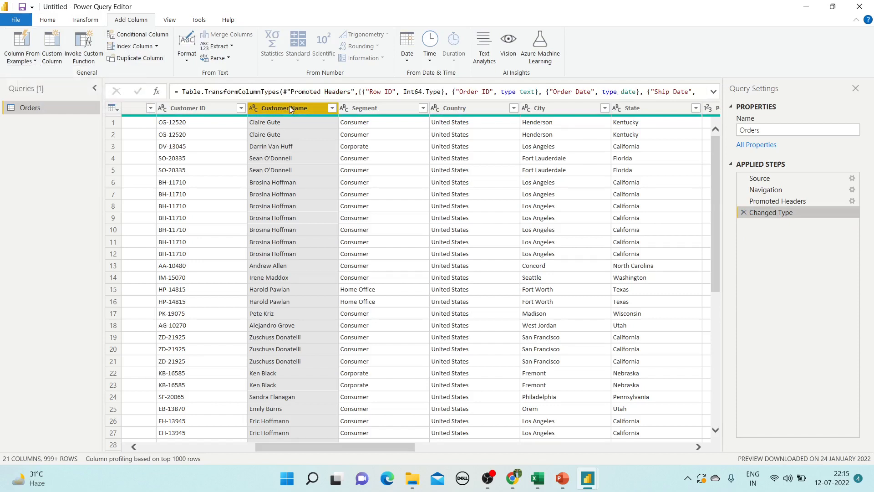
- Try a Column From Examples with 'Gute' as the surname example, then cancel it
{"action": "left_click", "coordinate": [32, 60]}
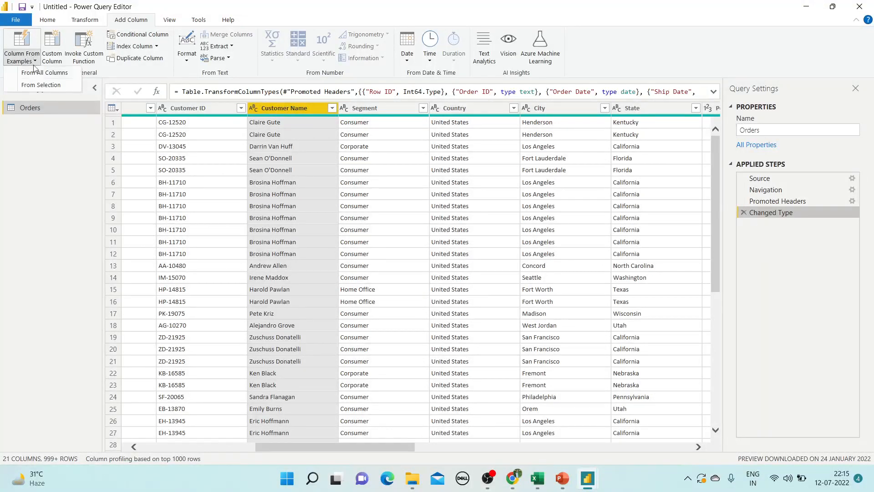
{"action": "left_click", "coordinate": [41, 85]}
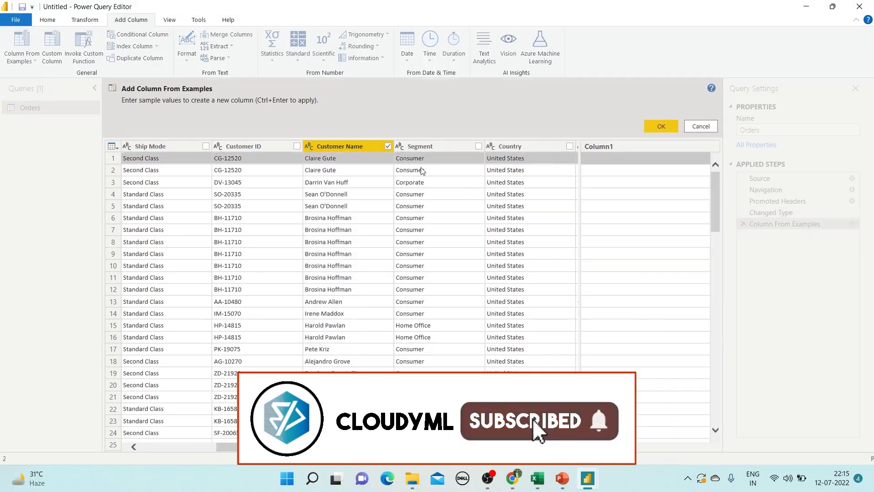
{"action": "left_click", "coordinate": [650, 159]}
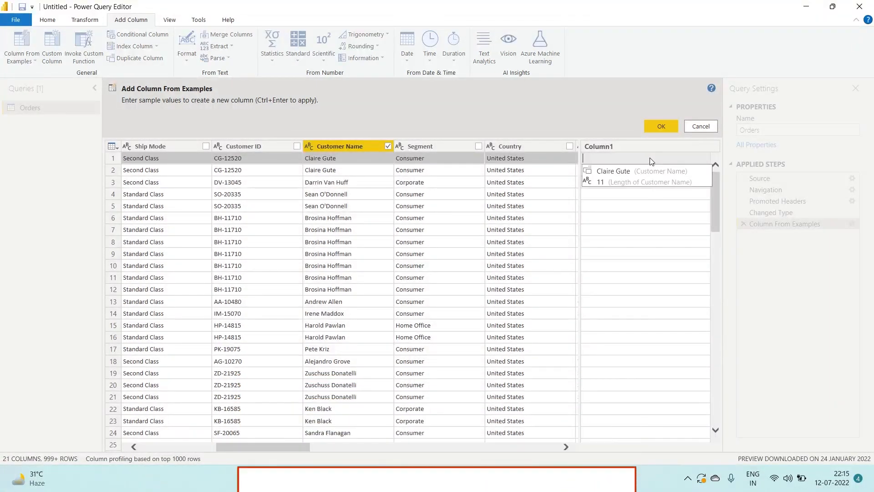
{"action": "type", "text": "Gute"}
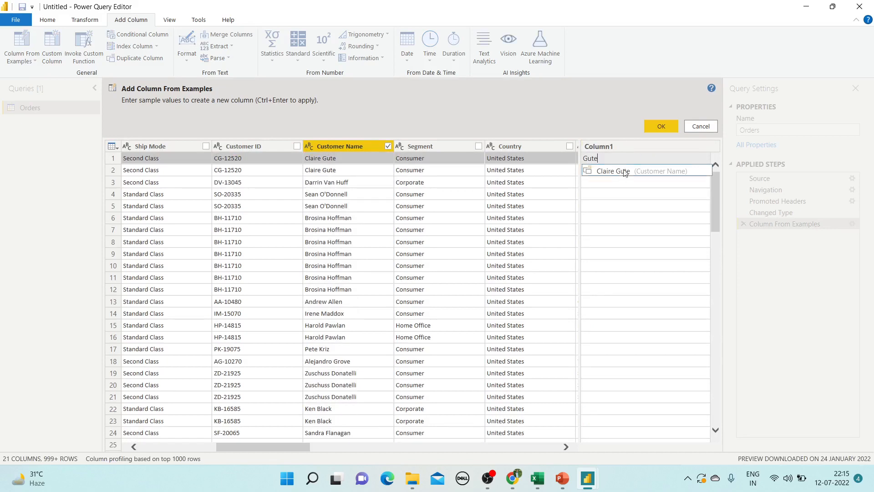
{"action": "key", "text": "Return"}
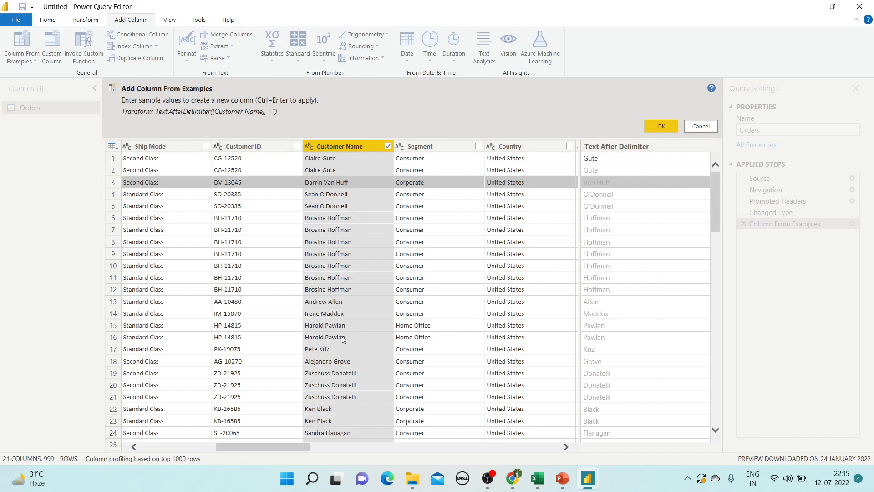
{"action": "scroll", "coordinate": [342, 339], "scroll_direction": "down", "scroll_amount": 8}
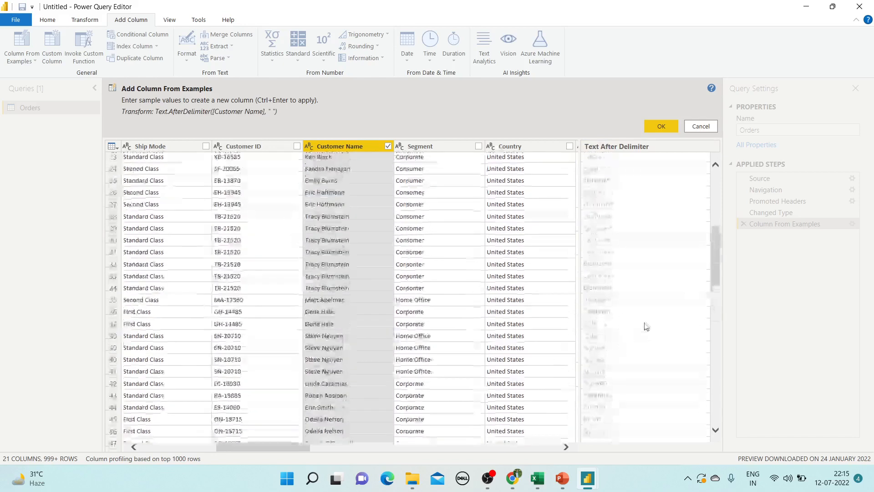
{"action": "scroll", "coordinate": [647, 326], "scroll_direction": "up", "scroll_amount": 8}
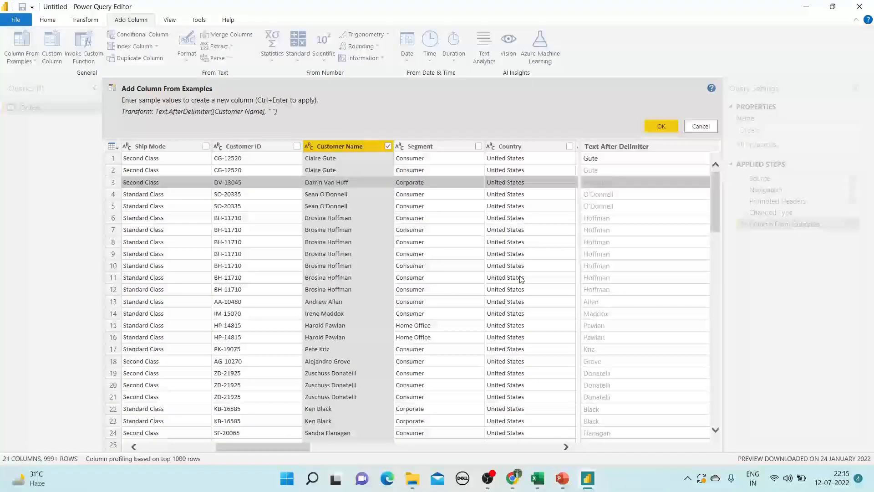
{"action": "left_click", "coordinate": [713, 130]}
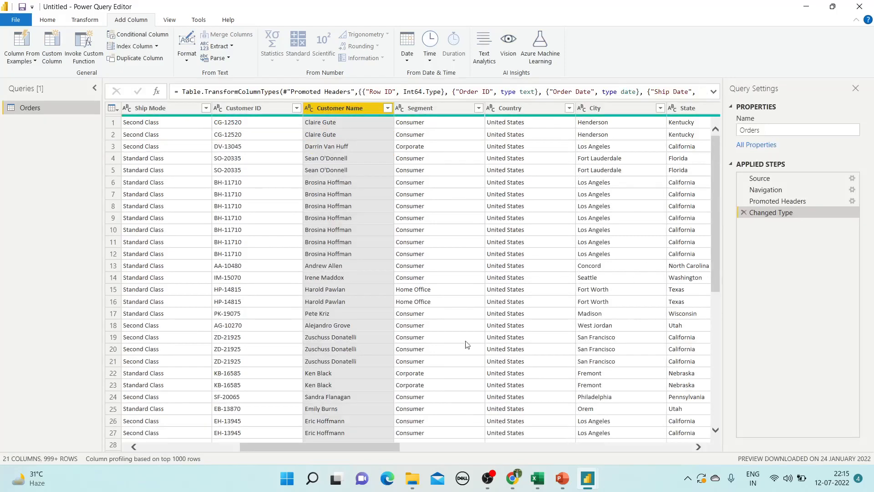
- Look over the Transform and Home ribbons and the Merge Queries menu, then Close & Apply
{"action": "left_click_drag", "start_coordinate": [396, 450], "coordinate": [272, 437]}
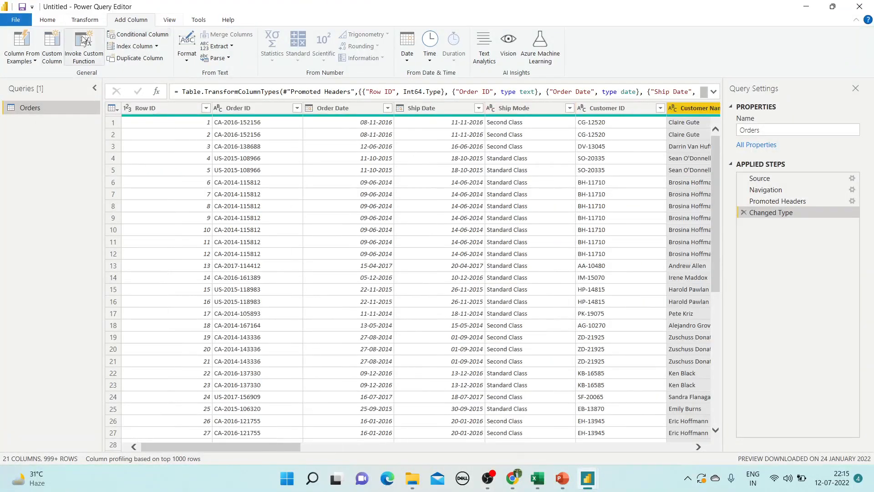
{"action": "left_click", "coordinate": [91, 24]}
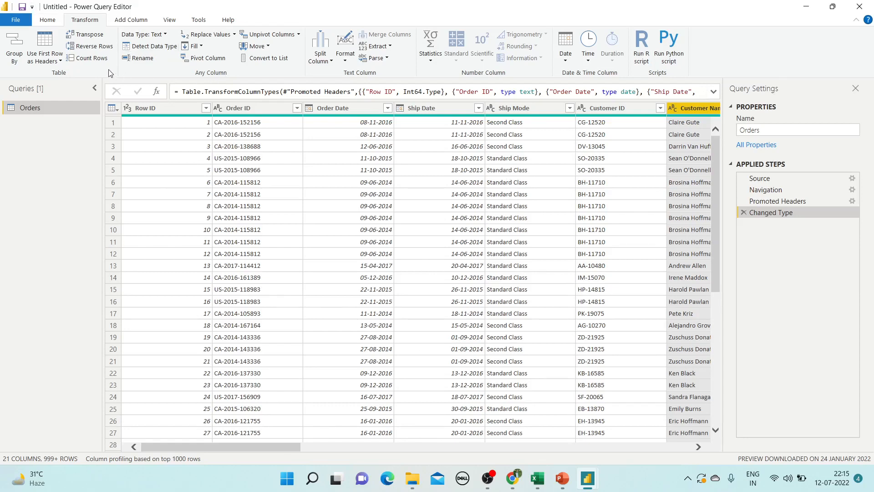
{"action": "left_click", "coordinate": [48, 21]}
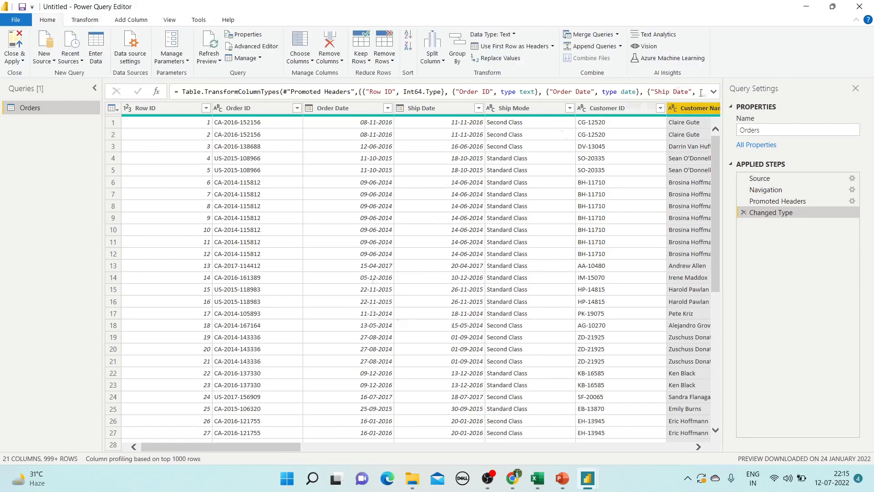
{"action": "left_click", "coordinate": [617, 35]}
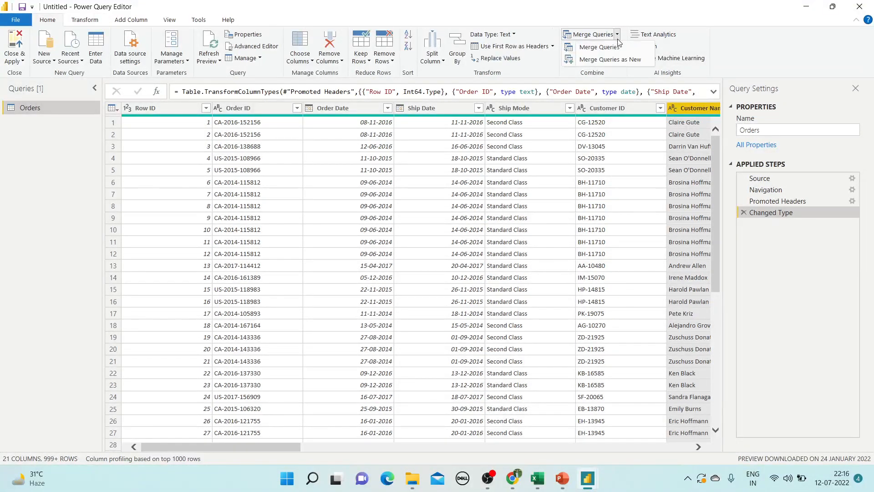
{"action": "left_click", "coordinate": [775, 44]}
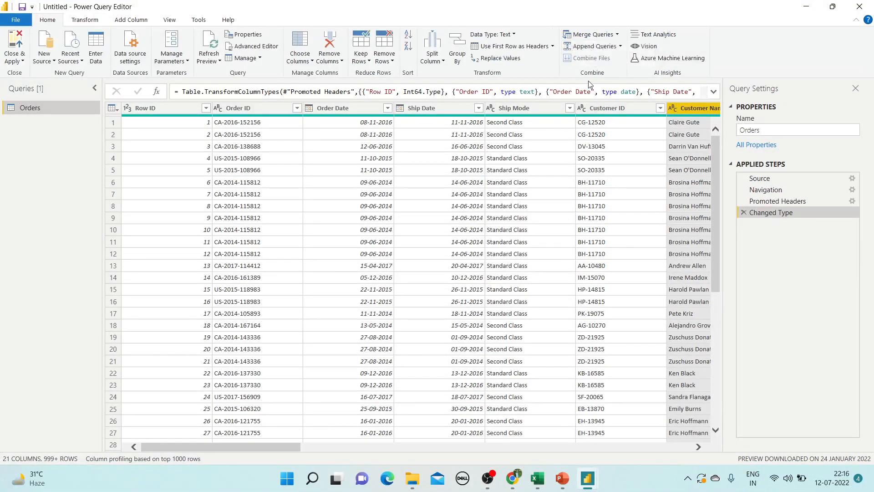
{"action": "left_click", "coordinate": [23, 61]}
{"action": "left_click", "coordinate": [29, 73]}
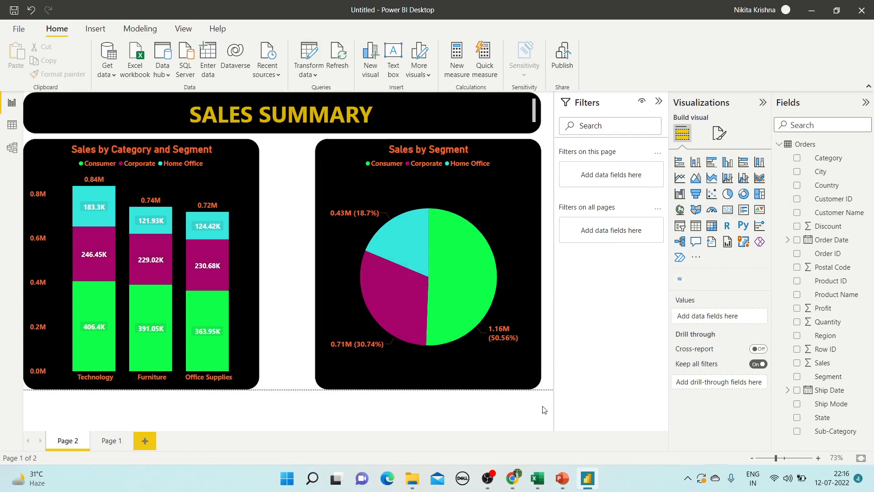
{"action": "left_click", "coordinate": [562, 486]}
{"action": "scroll", "coordinate": [118, 231], "scroll_direction": "down", "scroll_amount": 6}
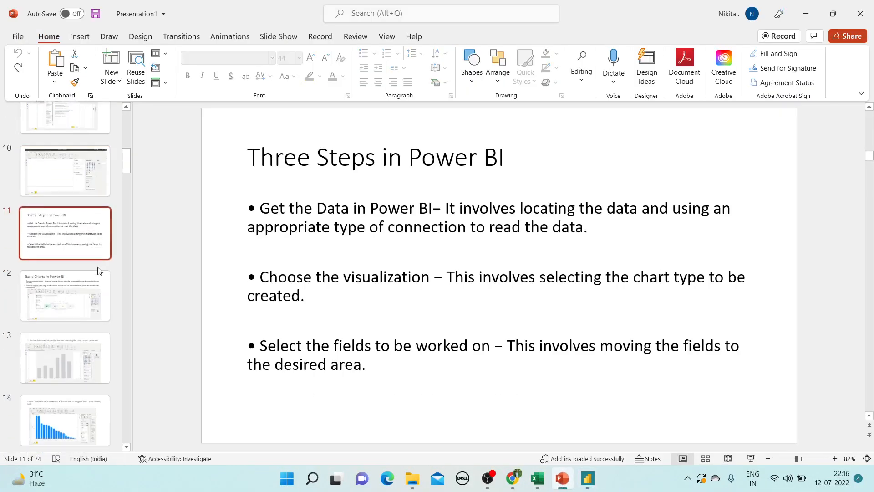
{"action": "scroll", "coordinate": [118, 231], "scroll_direction": "down", "scroll_amount": 10}
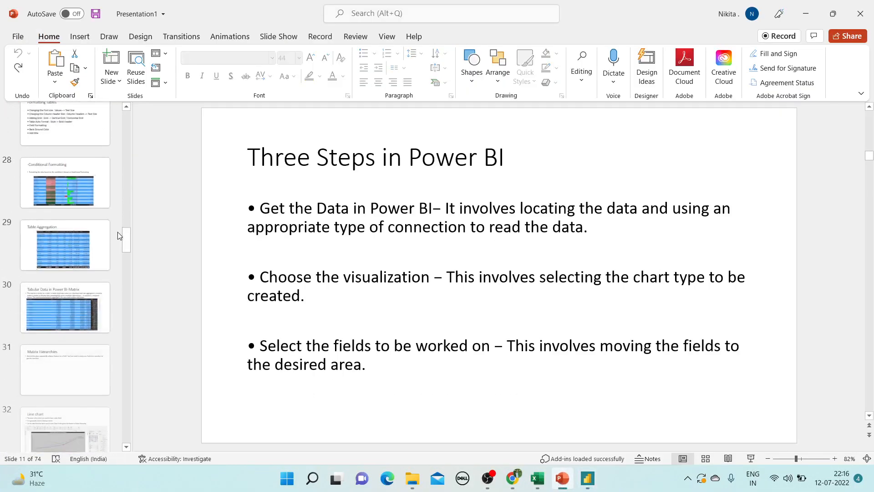
{"action": "scroll", "coordinate": [117, 235], "scroll_direction": "down", "scroll_amount": 10}
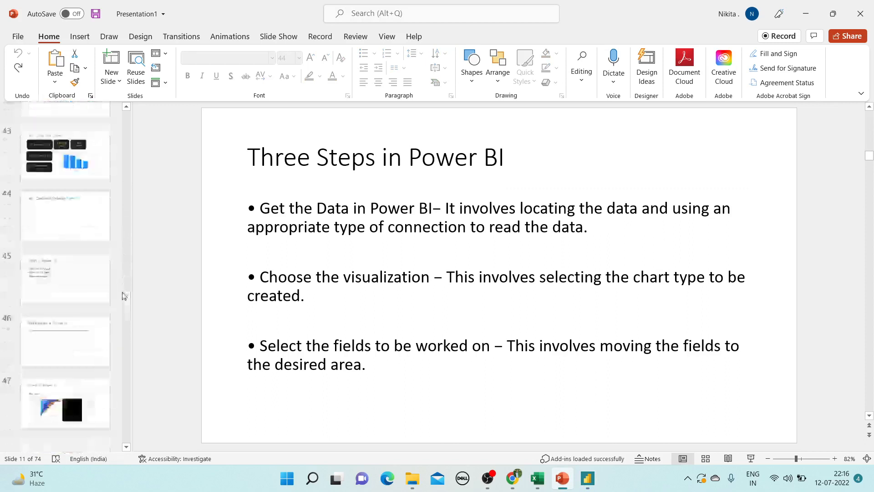
{"action": "scroll", "coordinate": [122, 295], "scroll_direction": "down", "scroll_amount": 4}
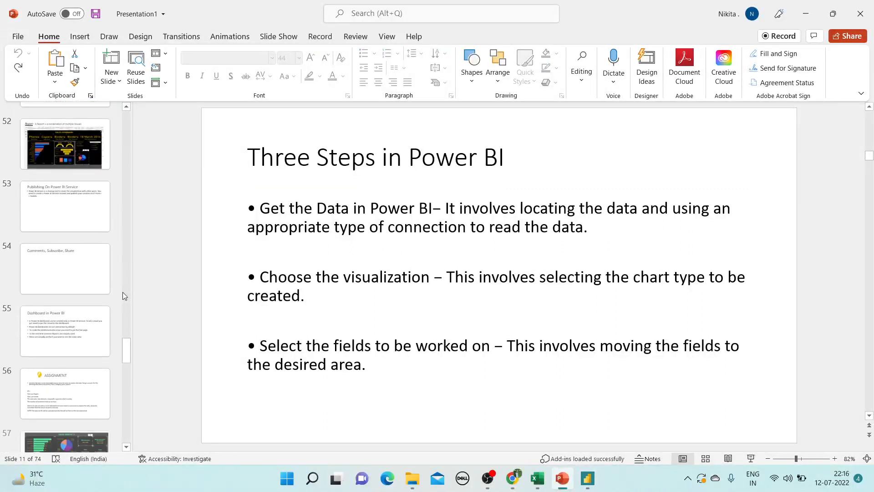
{"action": "scroll", "coordinate": [125, 286], "scroll_direction": "down", "scroll_amount": 6}
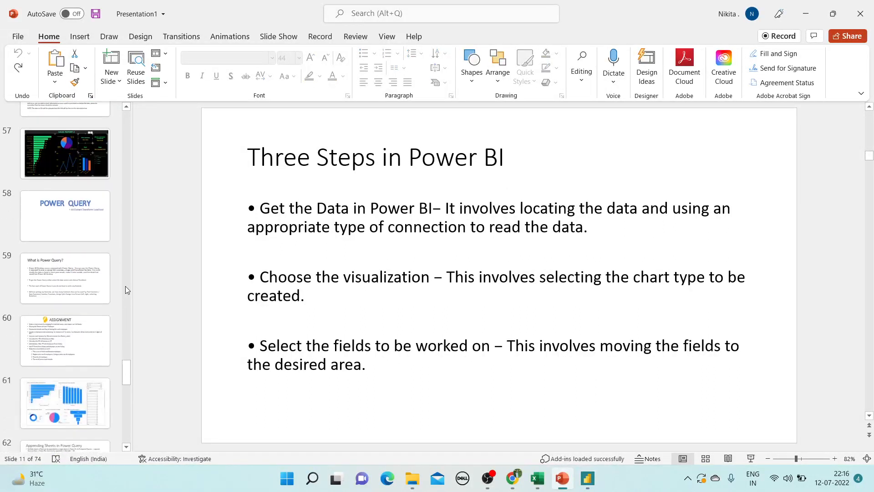
{"action": "scroll", "coordinate": [126, 285], "scroll_direction": "down", "scroll_amount": 3}
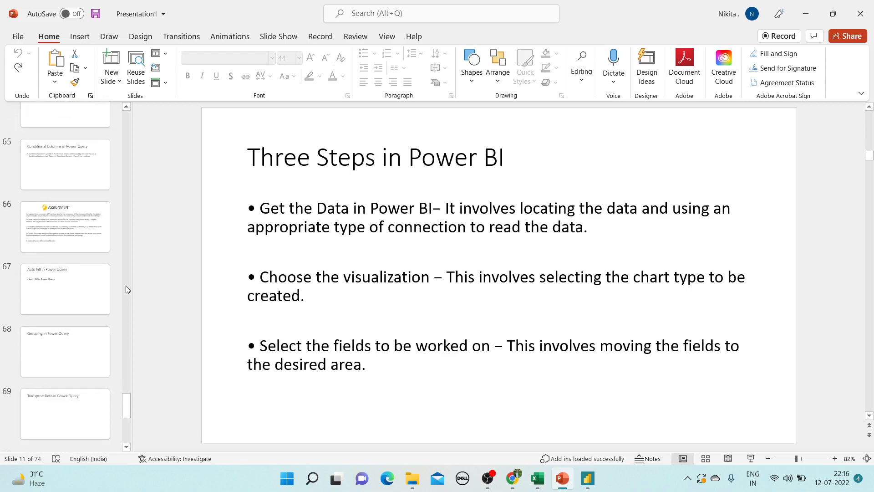
{"action": "scroll", "coordinate": [125, 285], "scroll_direction": "down", "scroll_amount": 3}
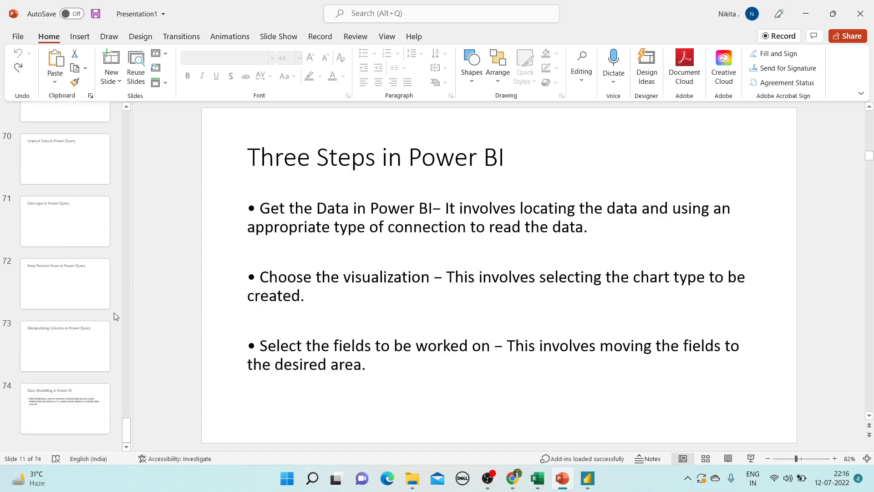
{"action": "scroll", "coordinate": [93, 339], "scroll_direction": "up", "scroll_amount": 1}
{"action": "scroll", "coordinate": [93, 339], "scroll_direction": "up", "scroll_amount": 3}
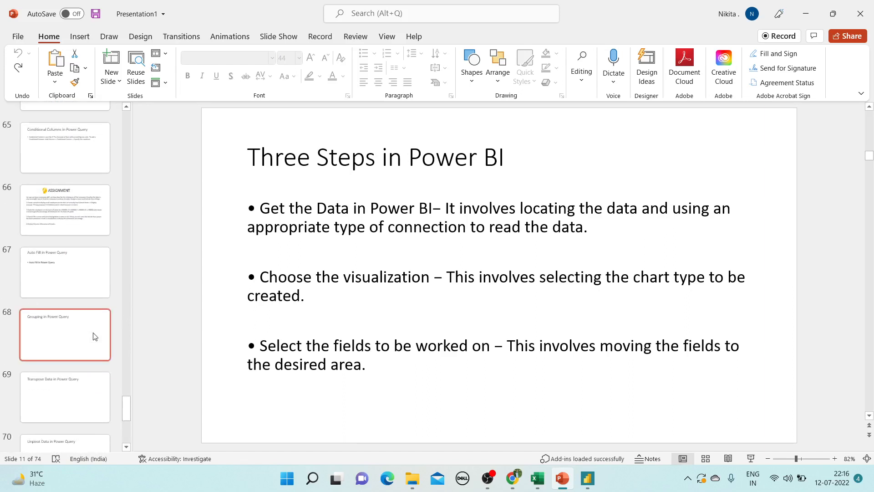
{"action": "scroll", "coordinate": [95, 334], "scroll_direction": "down", "scroll_amount": 5}
{"action": "scroll", "coordinate": [96, 334], "scroll_direction": "up", "scroll_amount": 5}
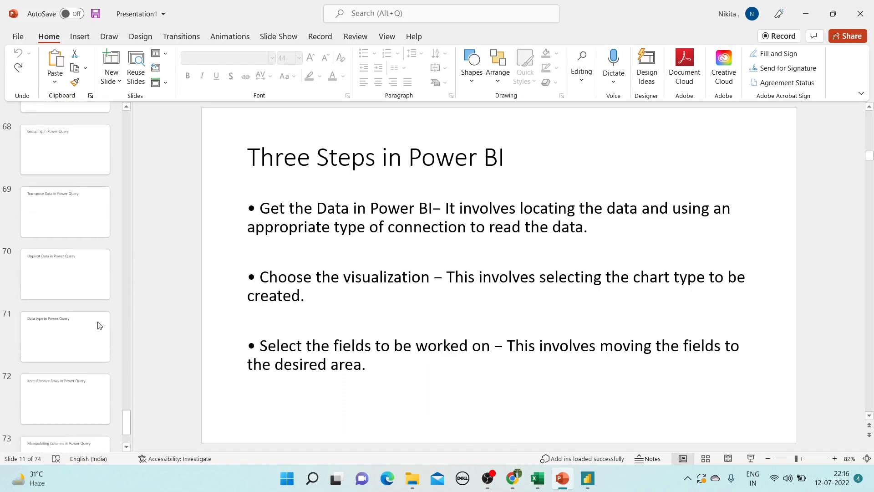
{"action": "scroll", "coordinate": [100, 326], "scroll_direction": "up", "scroll_amount": 5}
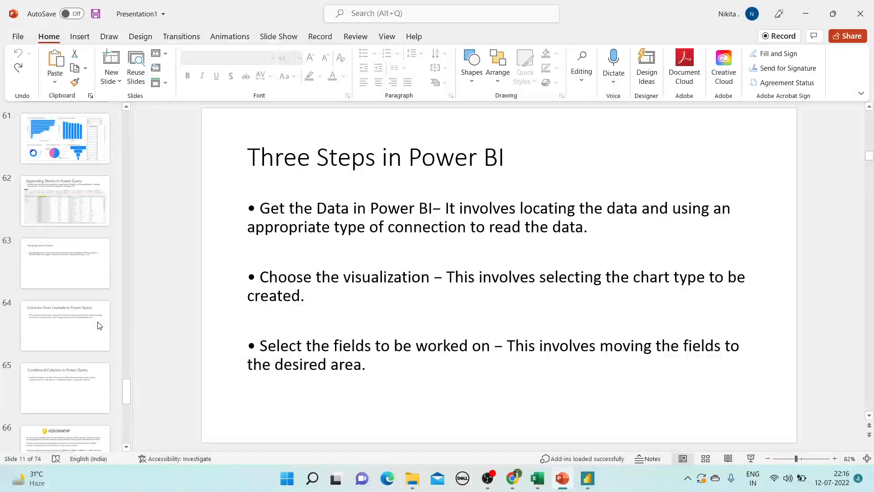
- Minimize PowerPoint, show the Orders table in Data view, and start a new measure
{"action": "left_click", "coordinate": [803, 9]}
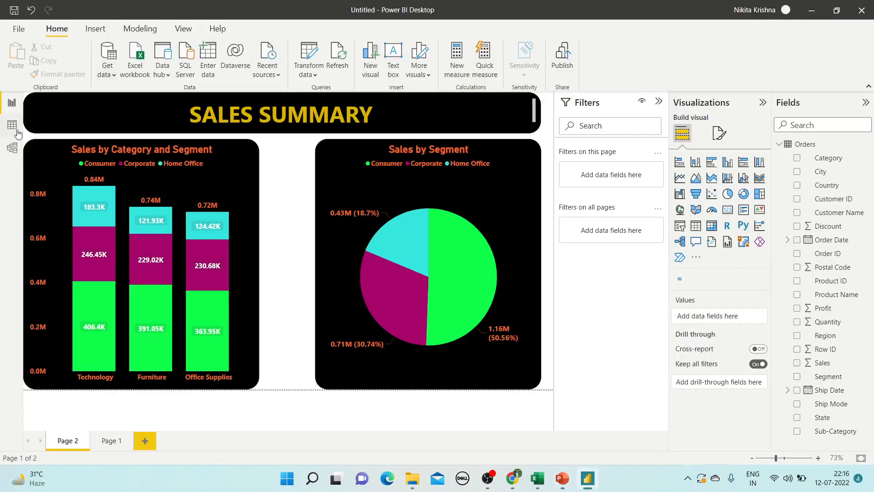
{"action": "left_click", "coordinate": [12, 126]}
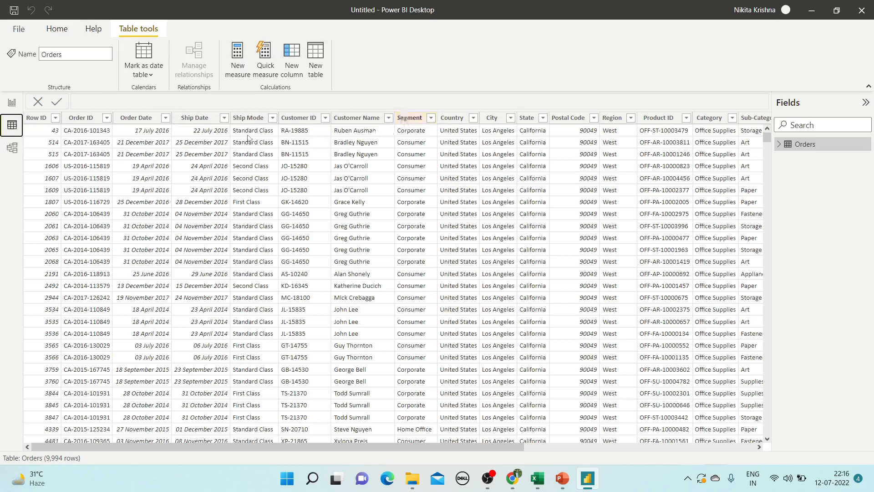
{"action": "left_click", "coordinate": [234, 67]}
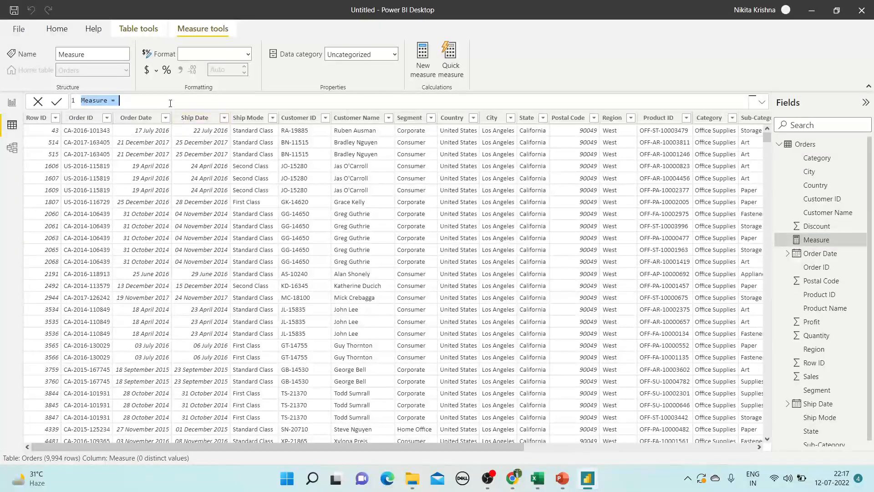
{"action": "left_click", "coordinate": [176, 102]}
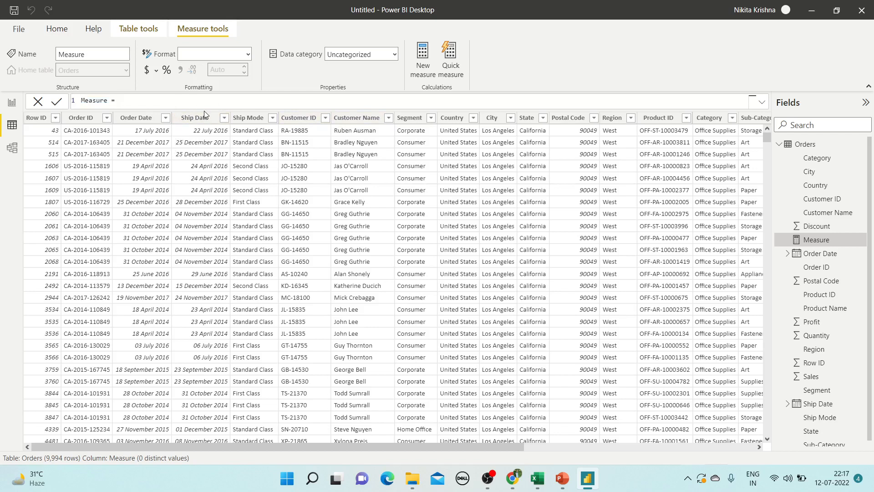
- Enter the measure formula CONCATENATE(city,state) and commit it
{"action": "left_click_drag", "start_coordinate": [380, 445], "coordinate": [573, 444]}
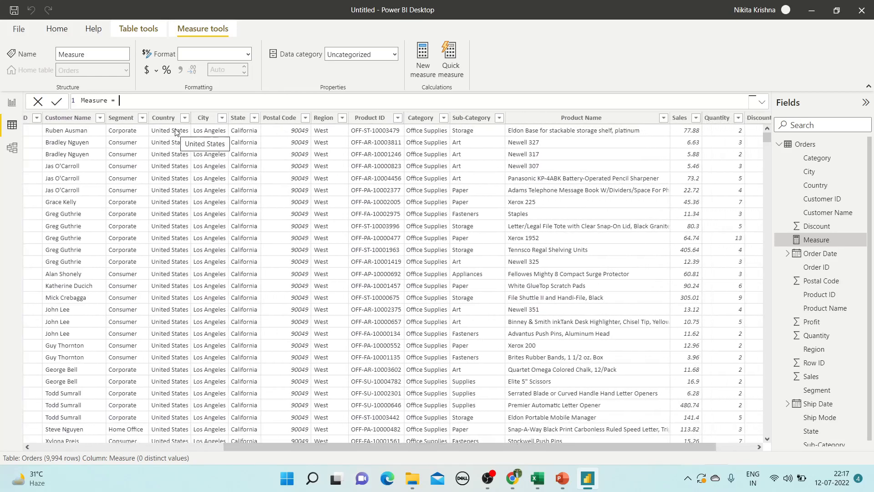
{"action": "type", "text": "con"}
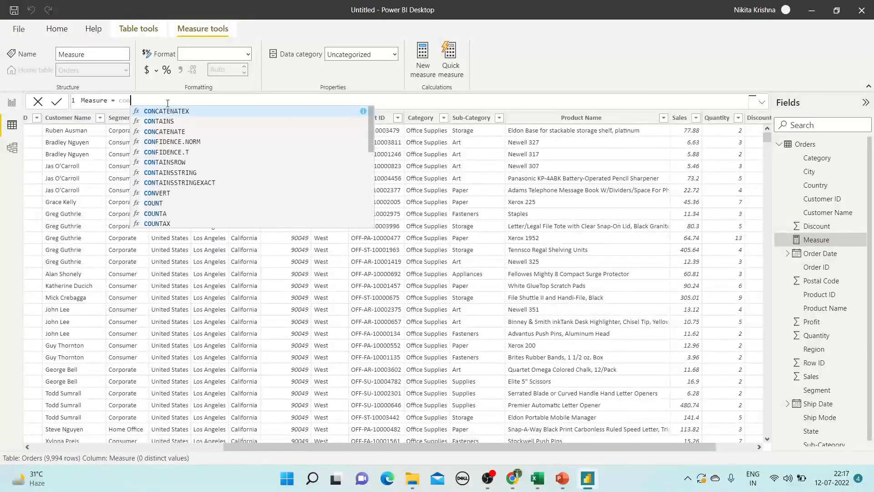
{"action": "type", "text": "ca"}
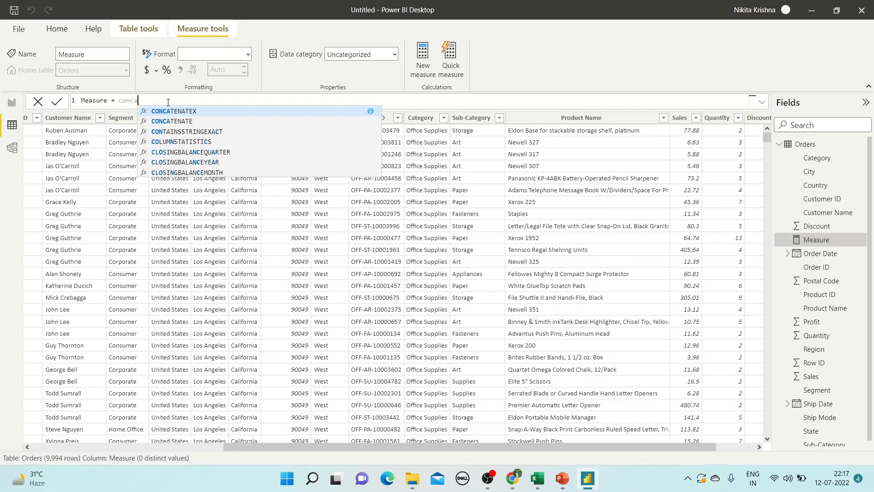
{"action": "left_click", "coordinate": [181, 122]}
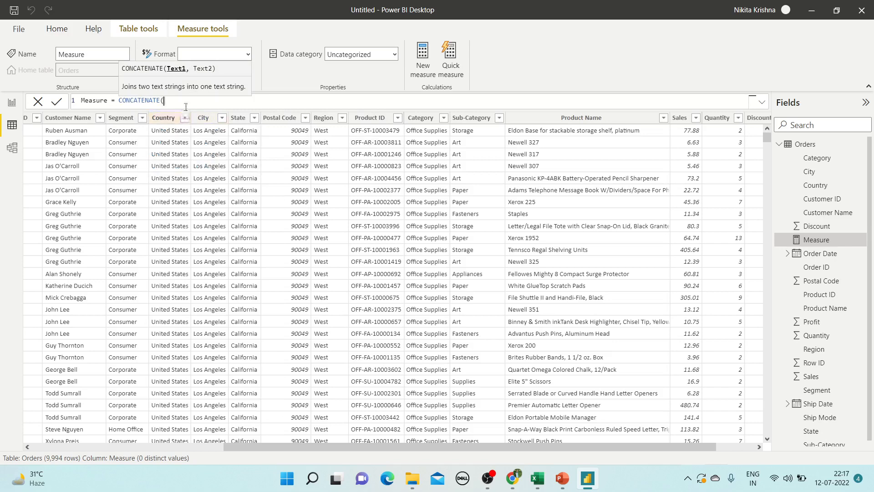
{"action": "type", "text": "los"}
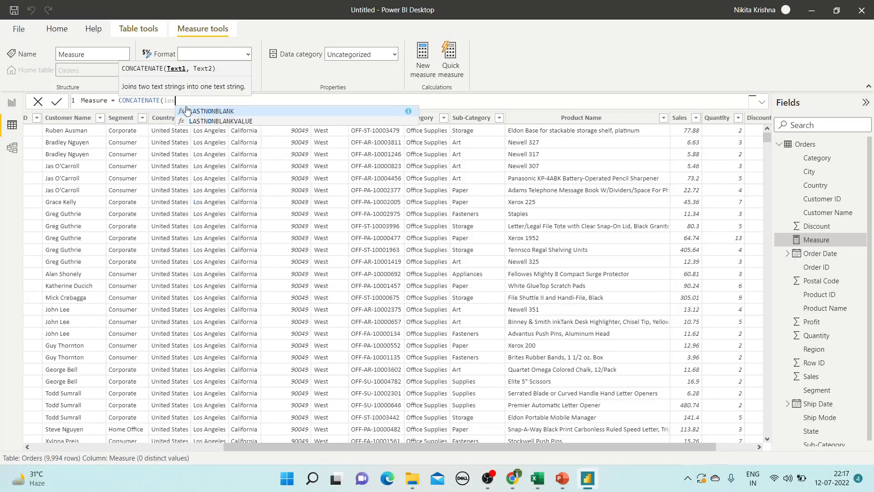
{"action": "key", "text": "BackSpace"}
{"action": "key", "text": "BackSpace"}
{"action": "key", "text": "BackSpace"}
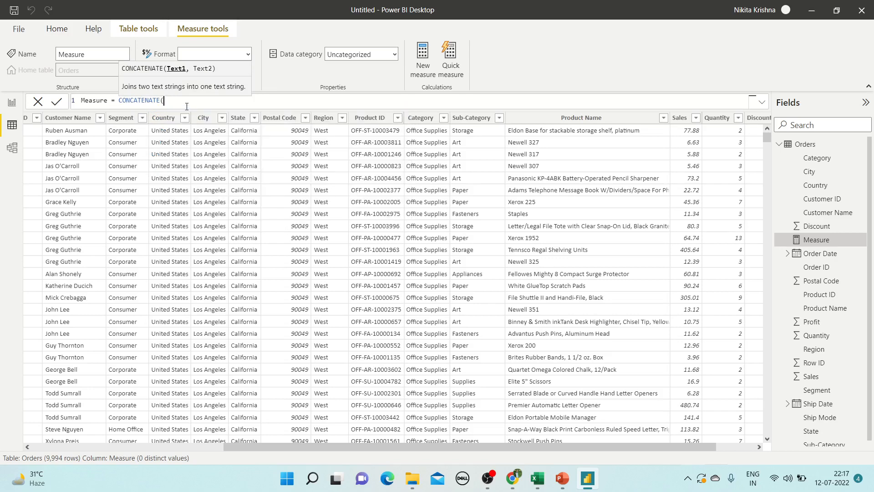
{"action": "type", "text": "ci"}
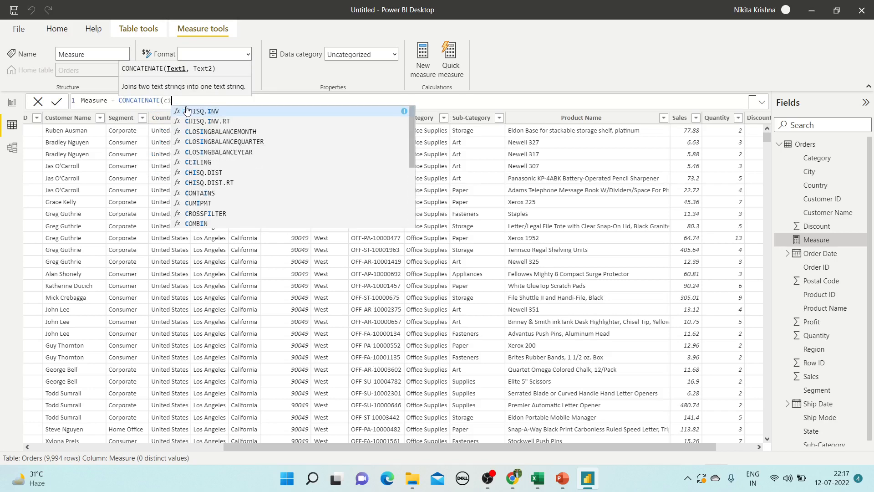
{"action": "type", "text": "ty"}
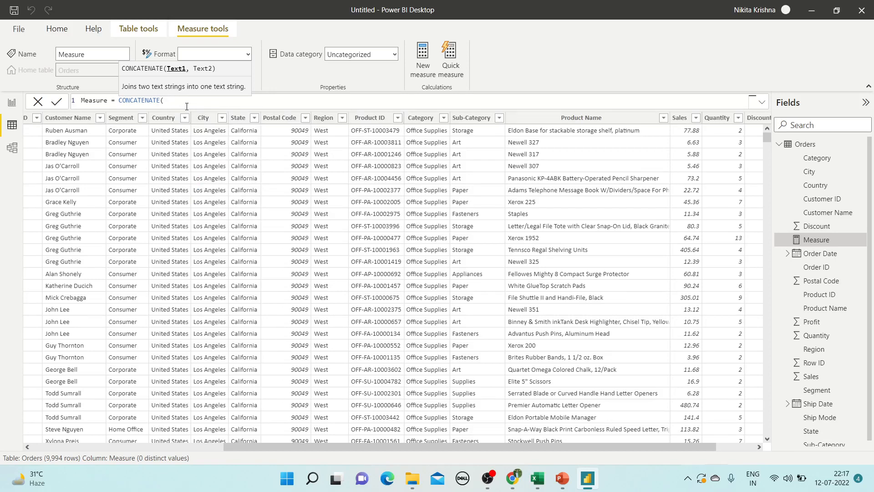
{"action": "type", "text": "C"}
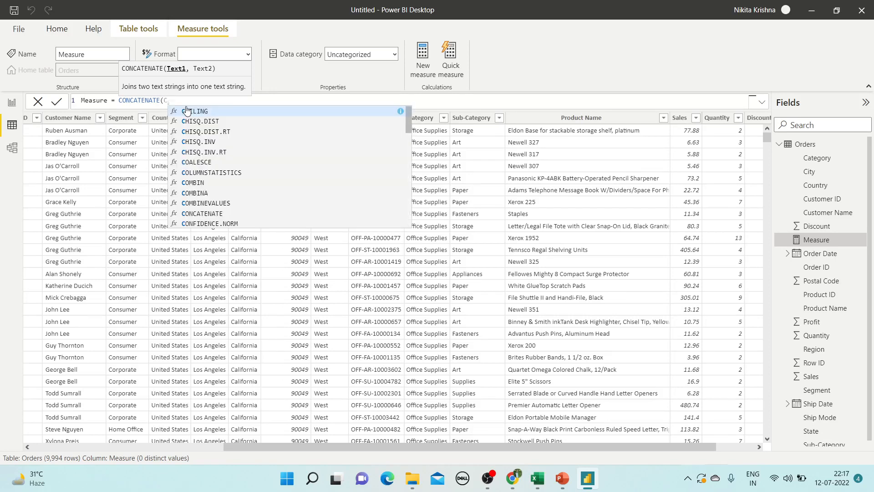
{"action": "scroll", "coordinate": [260, 149], "scroll_direction": "down", "scroll_amount": 3}
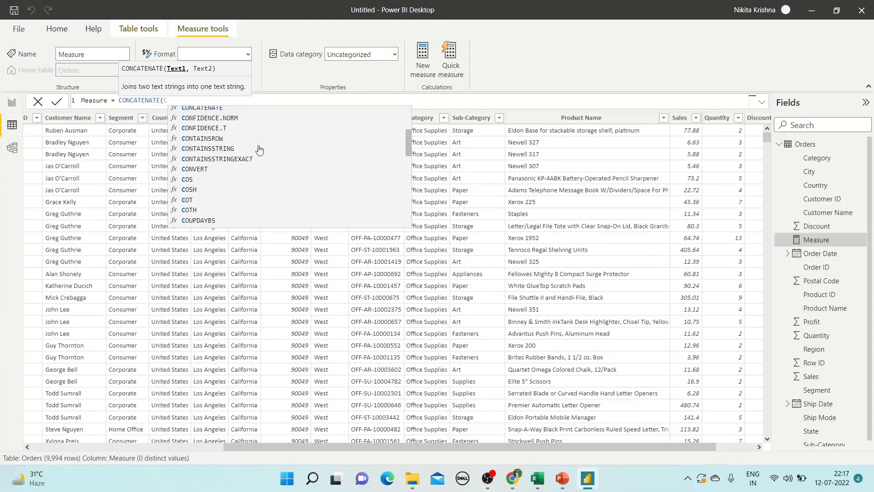
{"action": "scroll", "coordinate": [259, 150], "scroll_direction": "down", "scroll_amount": 10}
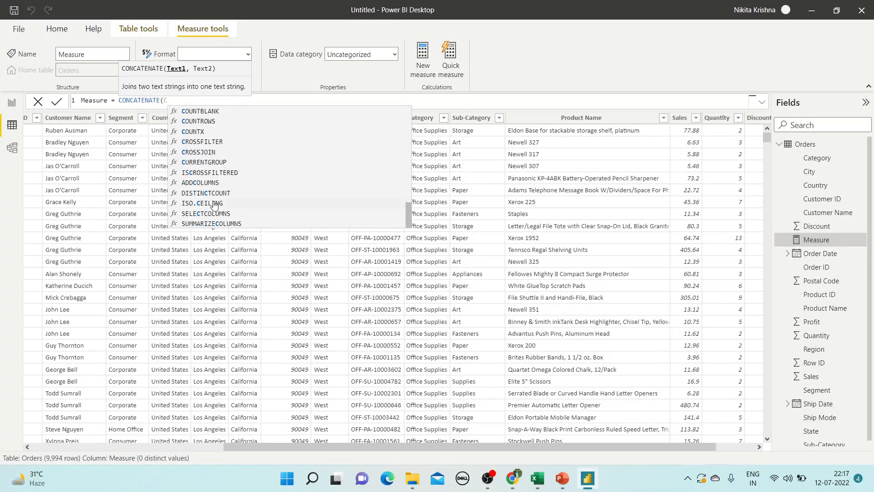
{"action": "scroll", "coordinate": [262, 214], "scroll_direction": "up", "scroll_amount": 13}
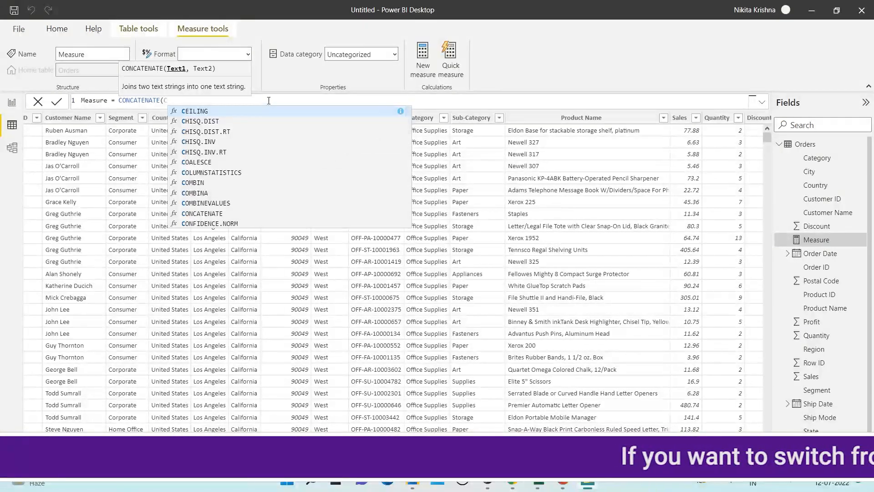
{"action": "key", "text": "BackSpace"}
{"action": "type", "text": "order"}
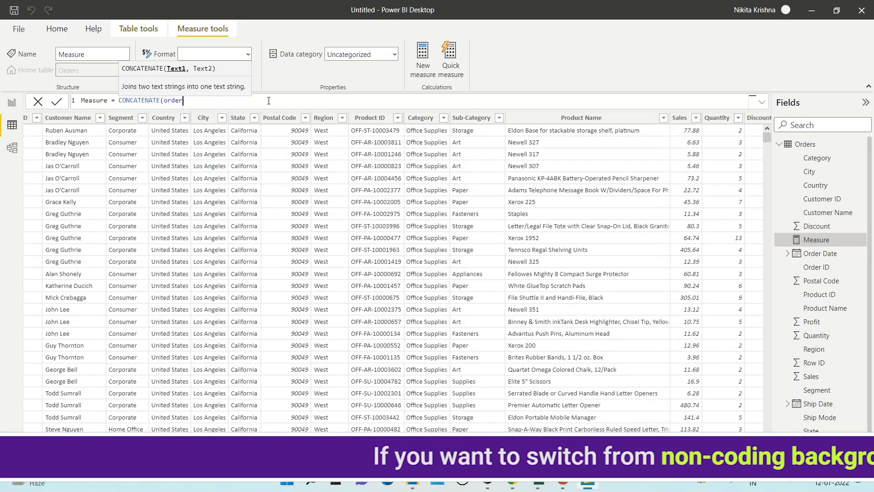
{"action": "key", "text": "BackSpace"}
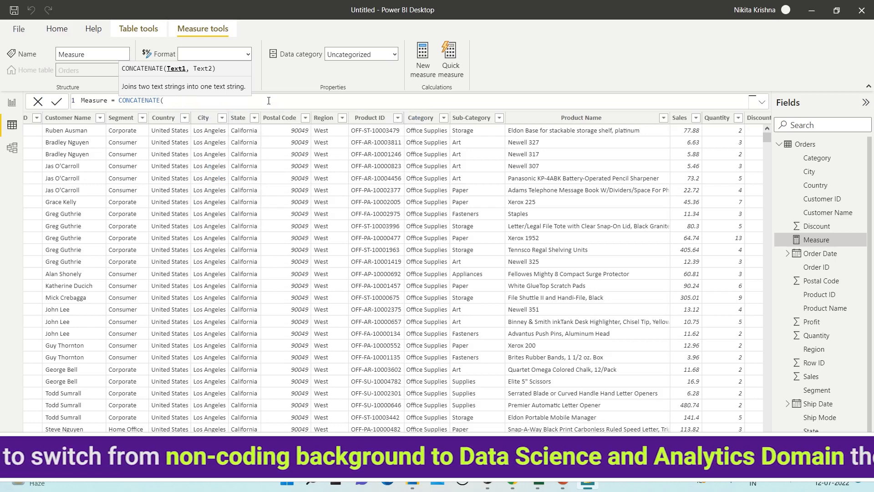
{"action": "type", "text": "city,"}
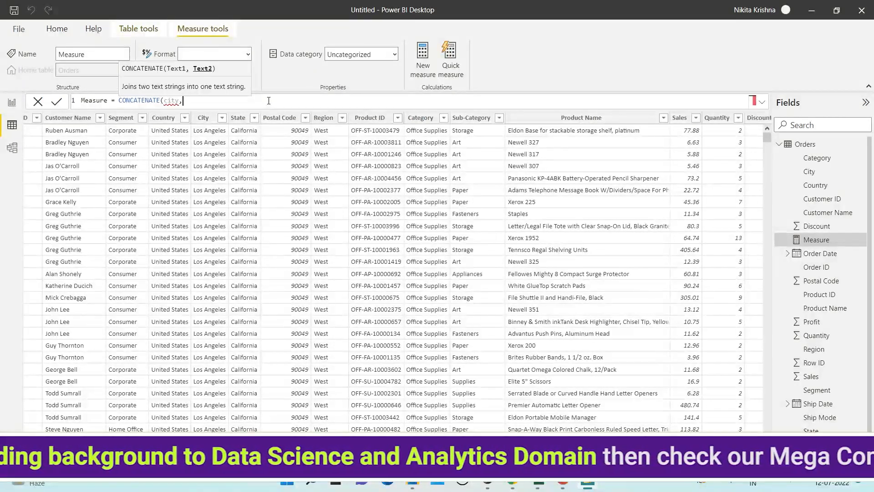
{"action": "type", "text": "state)"}
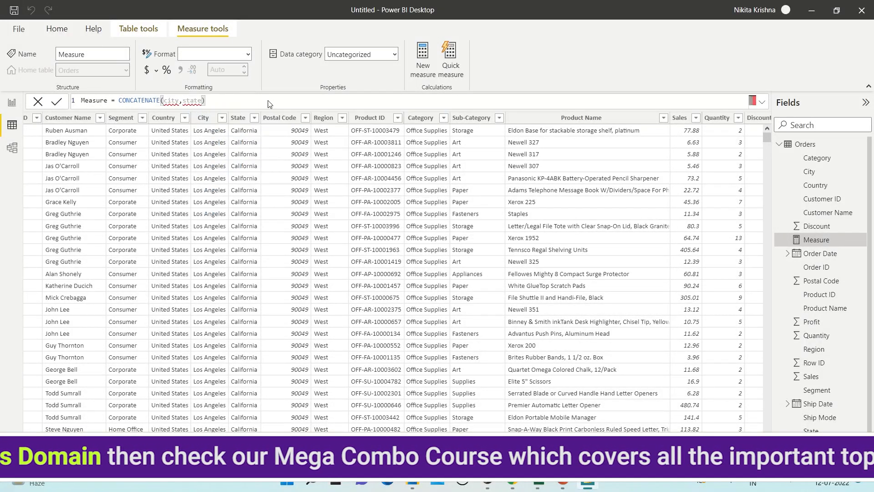
{"action": "key", "text": "Return"}
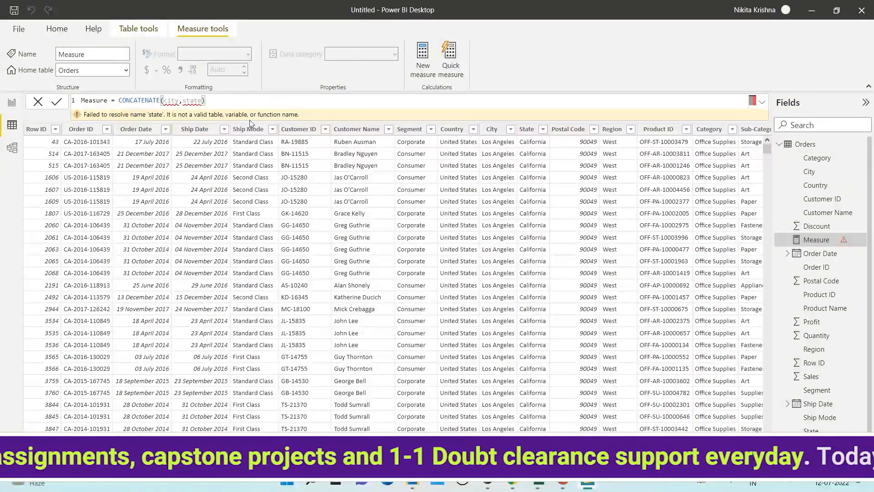
- Clear the city and state arguments from the measure's CONCATENATE formula
{"action": "double_click", "coordinate": [199, 100]}
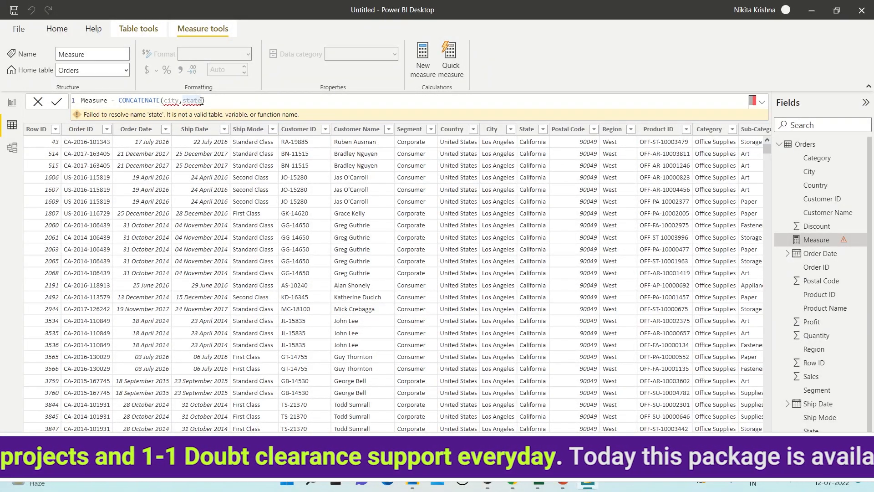
{"action": "key", "text": "BackSpace"}
{"action": "key", "text": "BackSpace"}
{"action": "key", "text": "BackSpace"}
{"action": "key", "text": "BackSpace"}
{"action": "key", "text": "BackSpace"}
{"action": "key", "text": "BackSpace"}
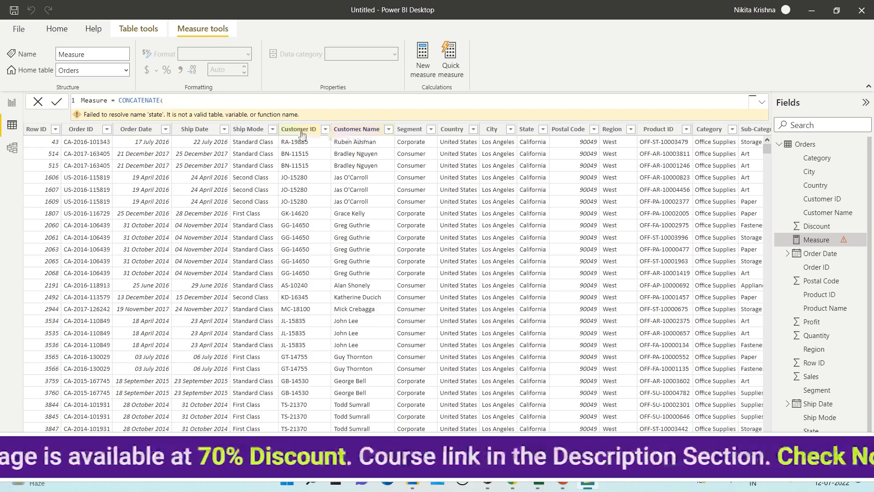
{"action": "type", "text": "c"}
{"action": "scroll", "coordinate": [275, 180], "scroll_direction": "down", "scroll_amount": 5}
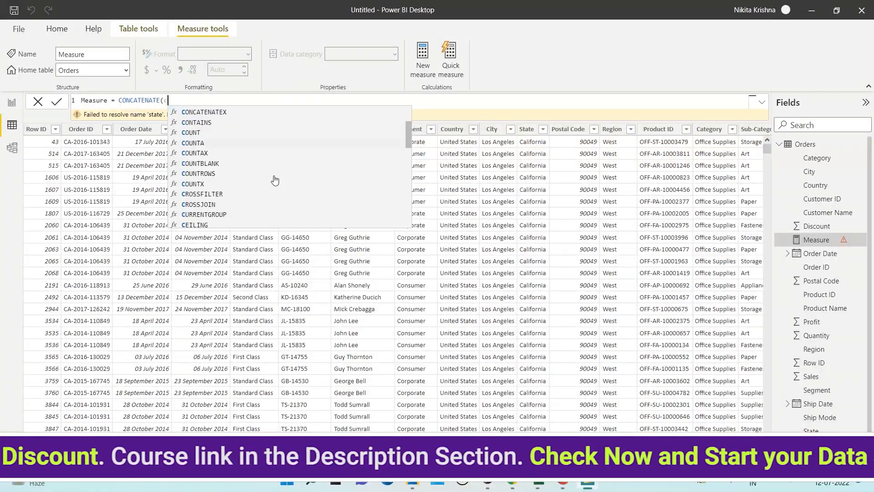
{"action": "scroll", "coordinate": [277, 173], "scroll_direction": "down", "scroll_amount": 3}
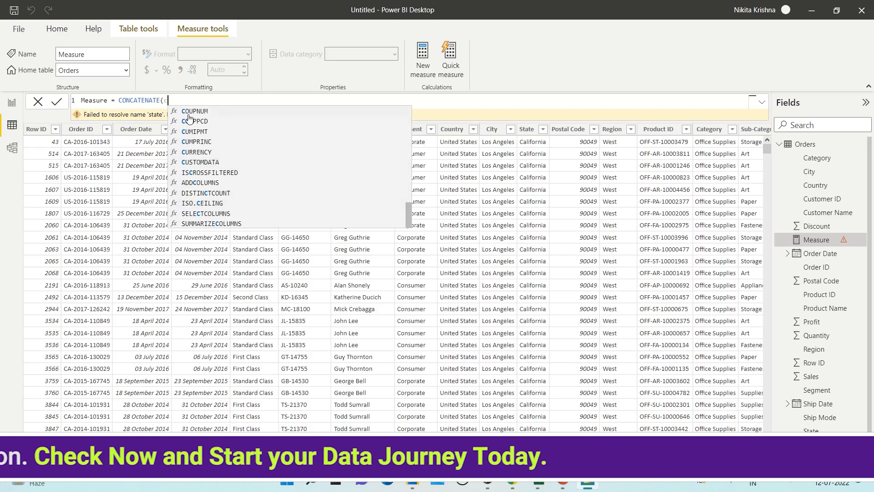
{"action": "key", "text": "BackSpace"}
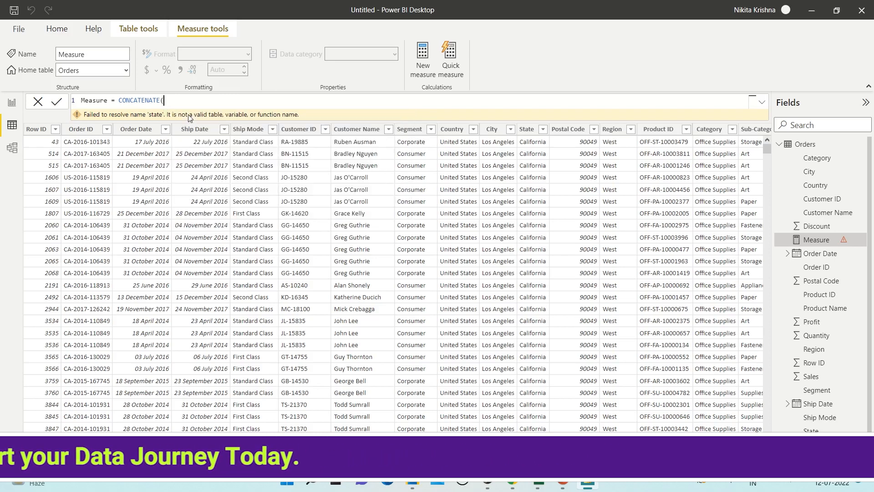
{"action": "type", "text": "orde"}
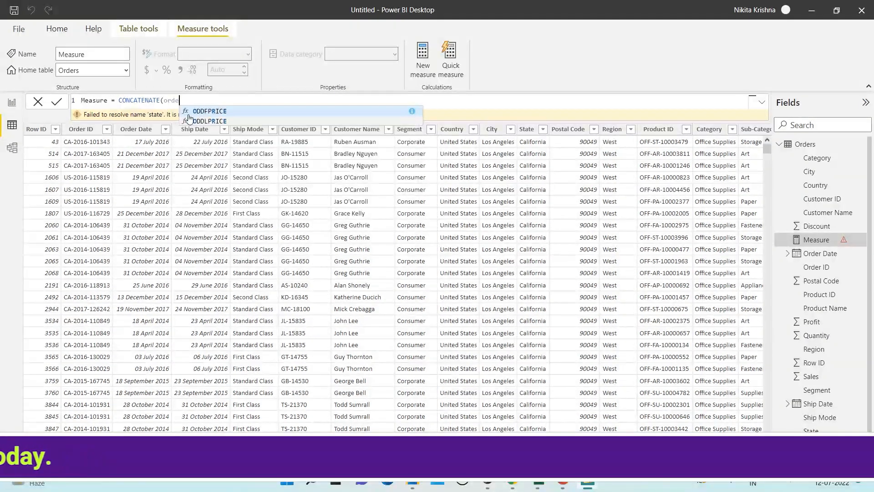
{"action": "key", "text": "BackSpace"}
{"action": "key", "text": "BackSpace"}
{"action": "key", "text": "BackSpace"}
{"action": "key", "text": "BackSpace"}
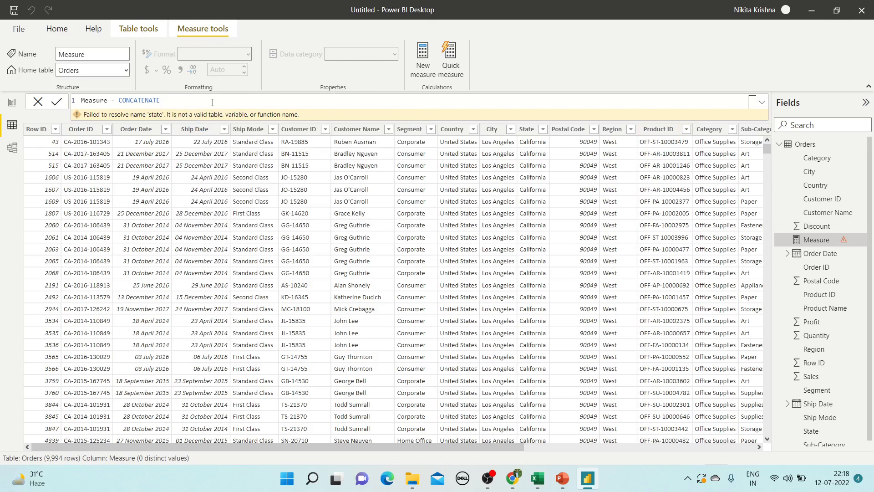
- Rewrite the arguments as quoted text so the measure reads CONCATENATE("city","state")
{"action": "type", "text": "("}
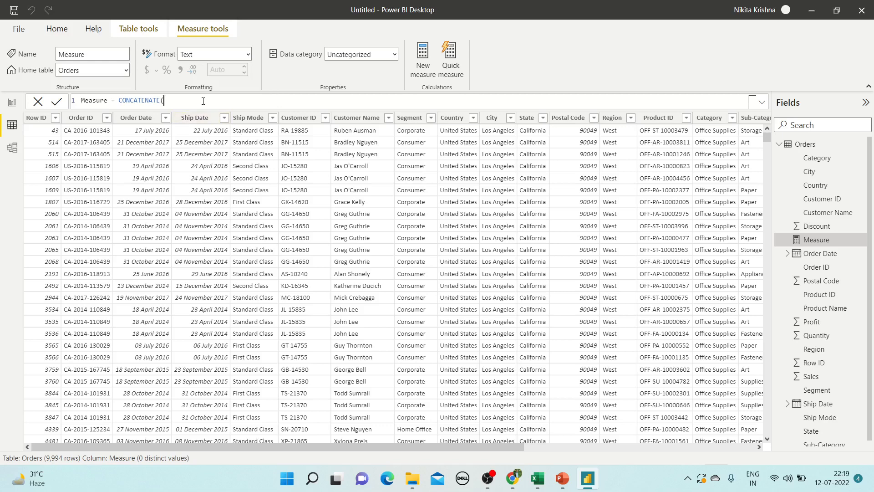
{"action": "type", "text": "\""}
{"action": "type", "text": "c"}
{"action": "type", "text": "ity"}
{"action": "type", "text": "\",sa"}
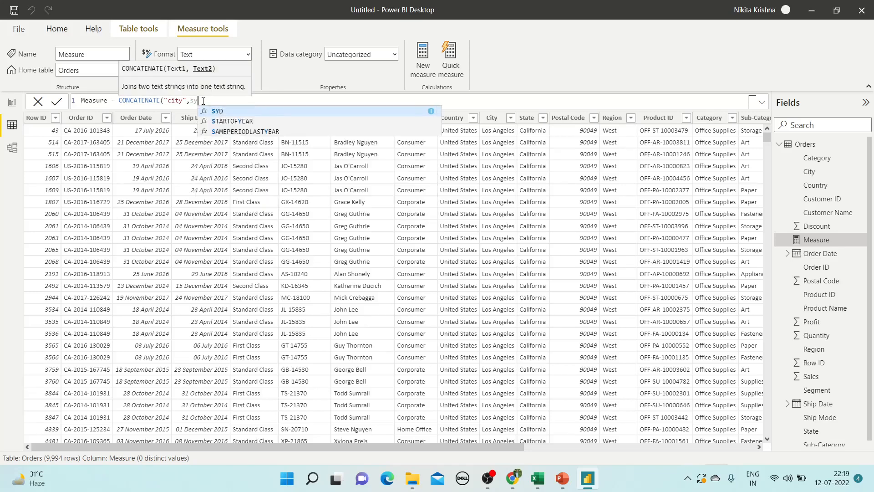
{"action": "key", "text": "BackSpace"}
{"action": "type", "text": "tate"}
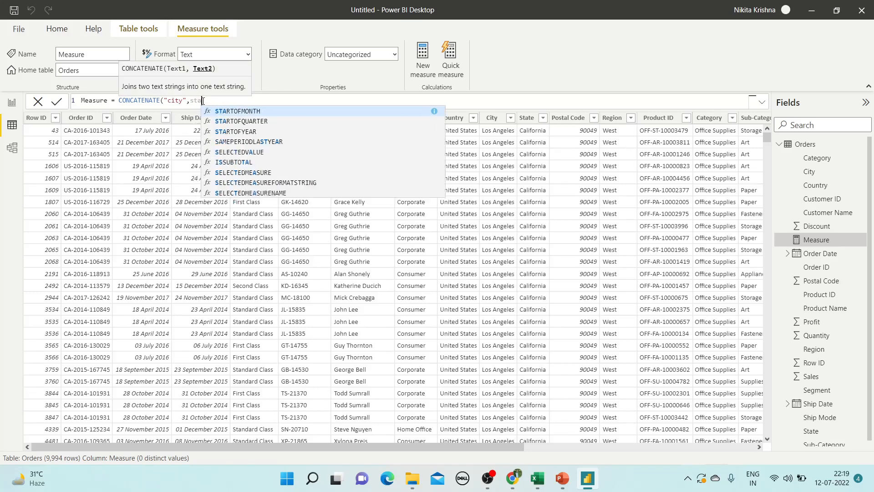
{"action": "key", "text": "BackSpace"}
{"action": "key", "text": "BackSpace"}
{"action": "key", "text": "BackSpace"}
{"action": "key", "text": "BackSpace"}
{"action": "key", "text": "BackSpace"}
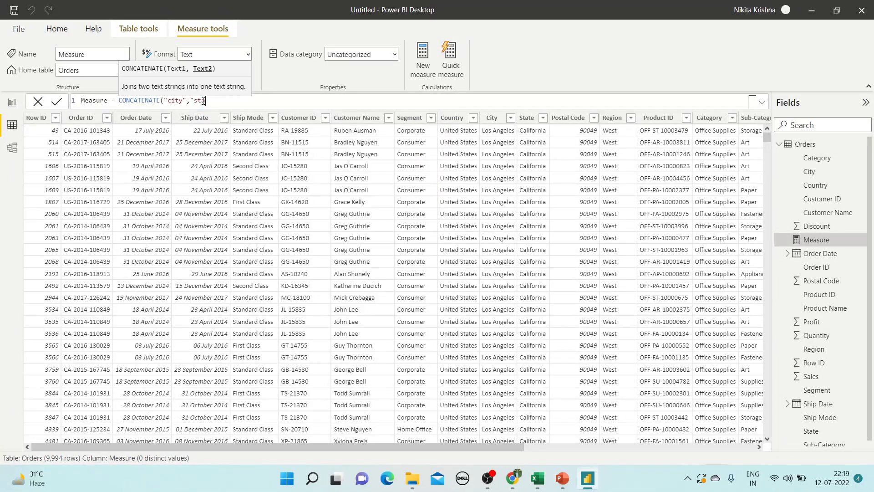
{"action": "type", "text": "\"state\")"}
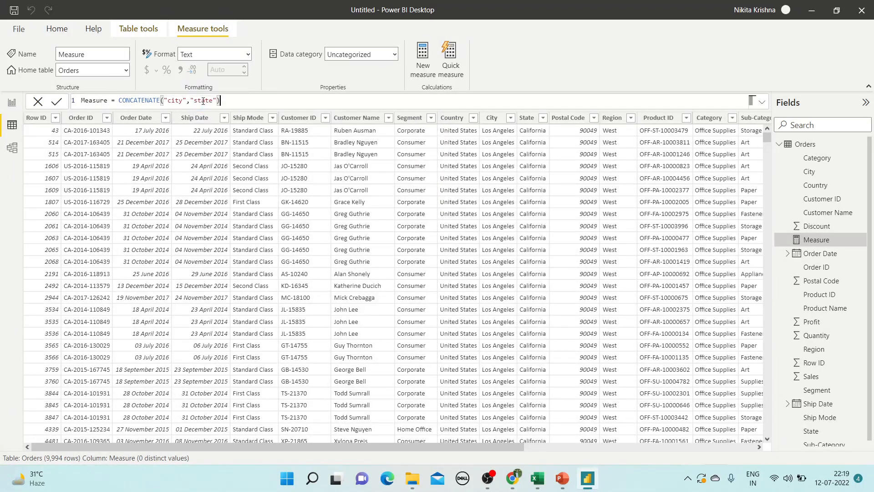
{"action": "key", "text": "Return"}
- Pass through Model and Data views, then return to the SALES SUMMARY report page
{"action": "left_click", "coordinate": [11, 148]}
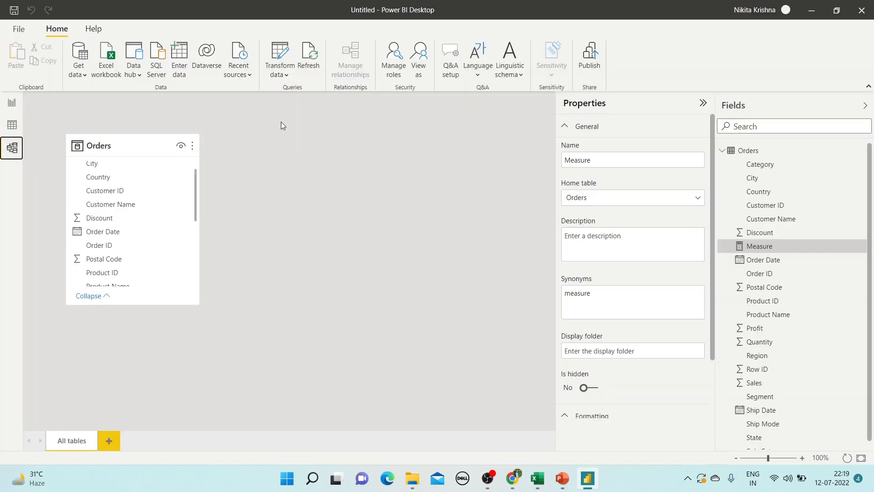
{"action": "left_click", "coordinate": [18, 127]}
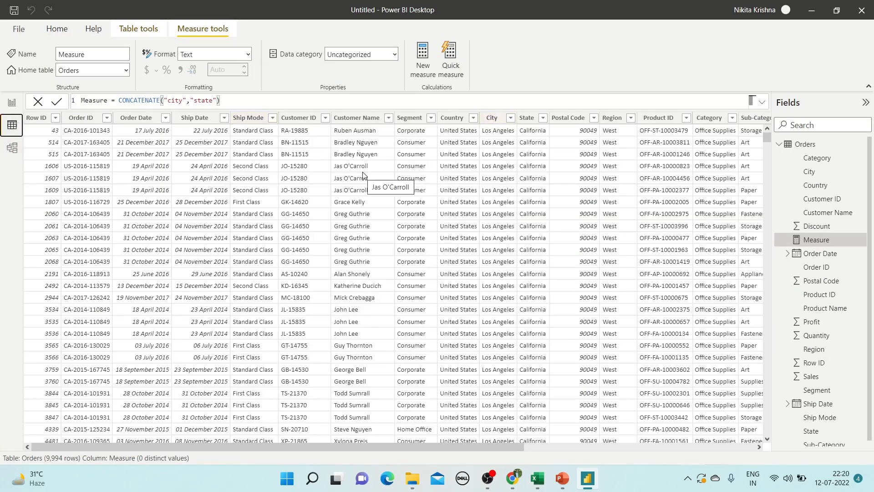
{"action": "left_click", "coordinate": [13, 102]}
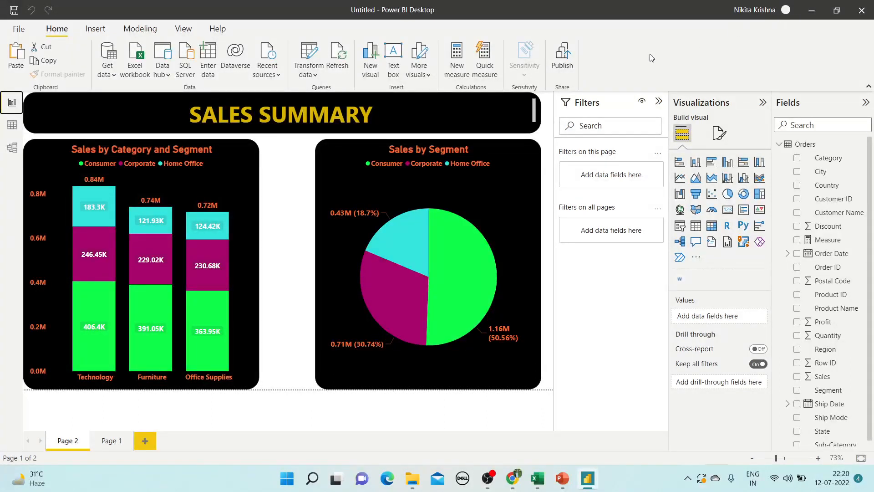
- Save the report as dummy2 when Publish asks to save changes
{"action": "left_click", "coordinate": [564, 66]}
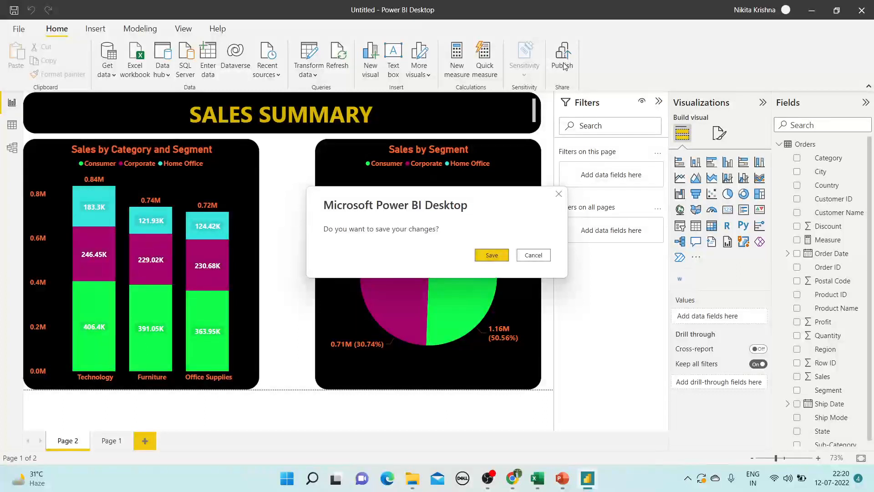
{"action": "left_click", "coordinate": [492, 256]}
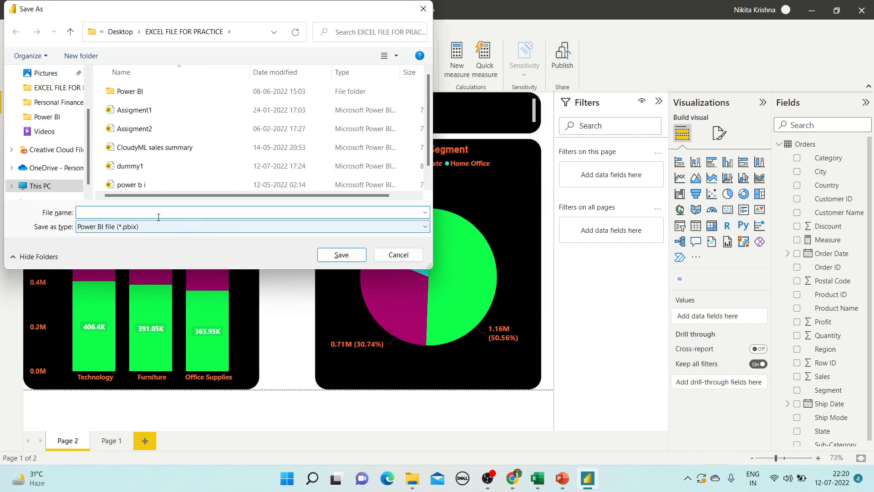
{"action": "left_click", "coordinate": [115, 213]}
{"action": "type", "text": "d"}
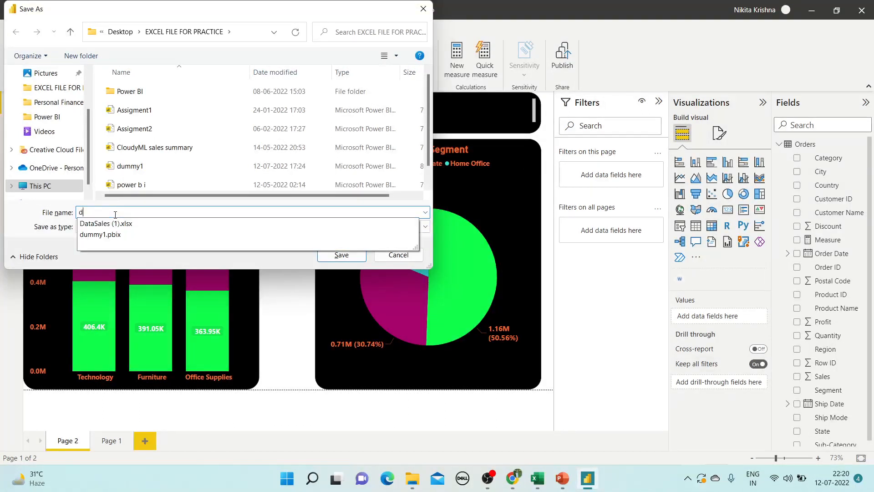
{"action": "type", "text": "ummy2"}
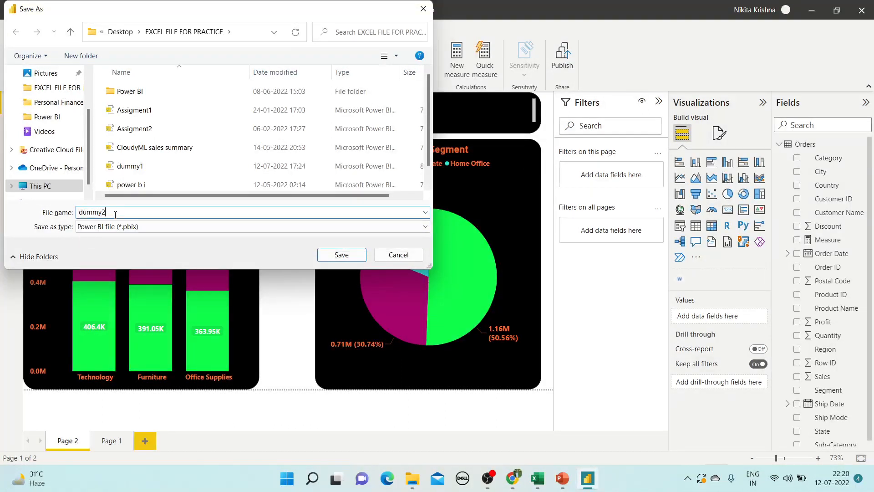
{"action": "key", "text": "Return"}
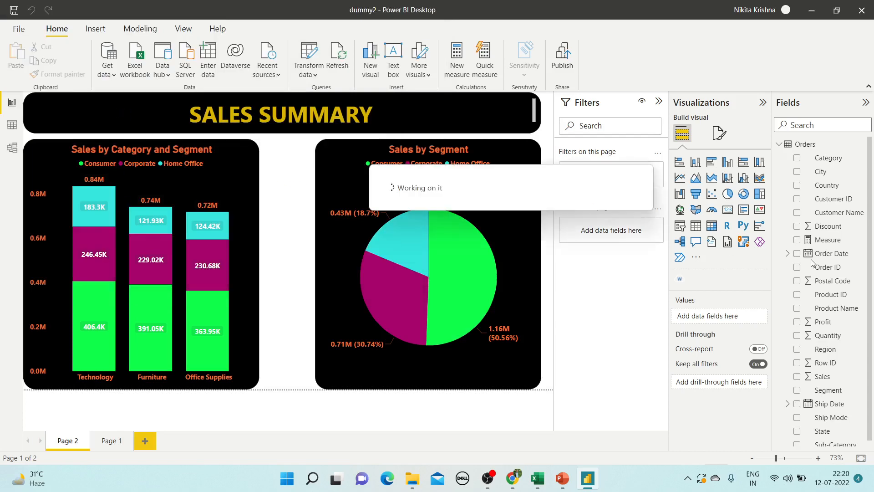
- Publish dummy2 to My workspace and dismiss the success message
{"action": "left_click", "coordinate": [565, 58]}
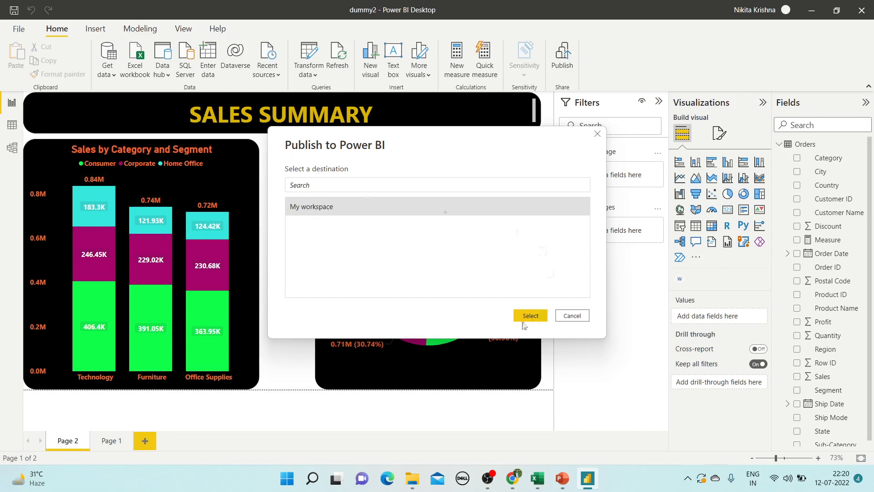
{"action": "left_click", "coordinate": [538, 318]}
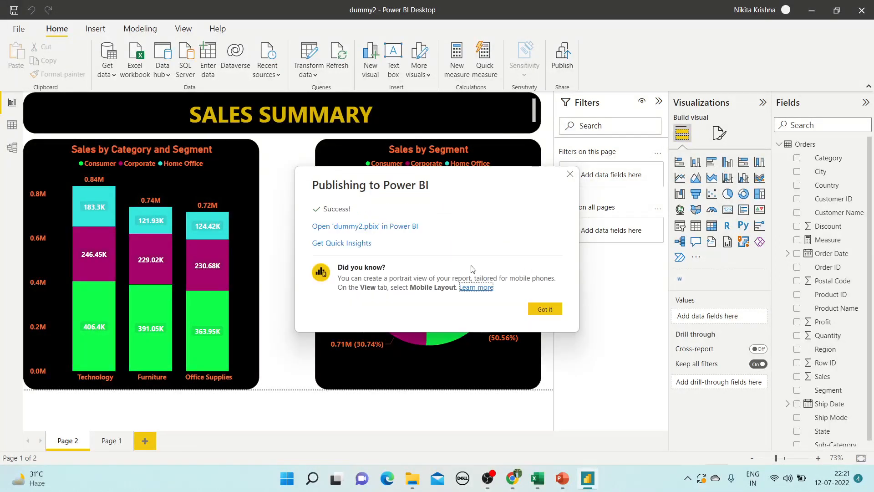
{"action": "left_click", "coordinate": [542, 310]}
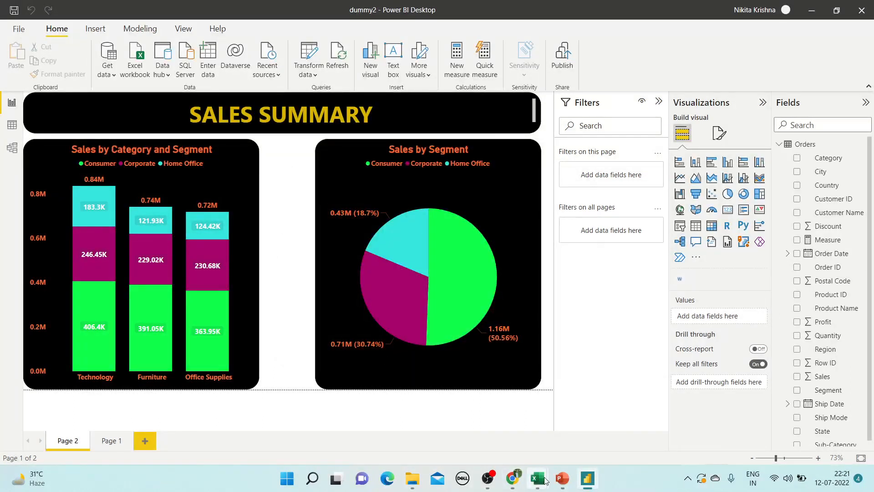
- In Chrome, search for 'power bi service' and open the Microsoft Power BI website
{"action": "mouse_move", "coordinate": [511, 476]}
{"action": "left_click", "coordinate": [513, 478]}
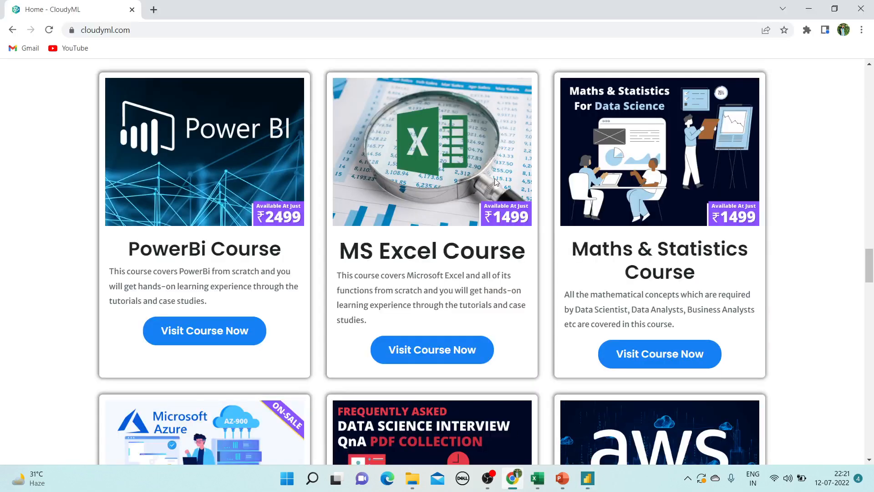
{"action": "left_click", "coordinate": [154, 10]}
{"action": "left_click", "coordinate": [234, 29]}
{"action": "type", "text": "power"}
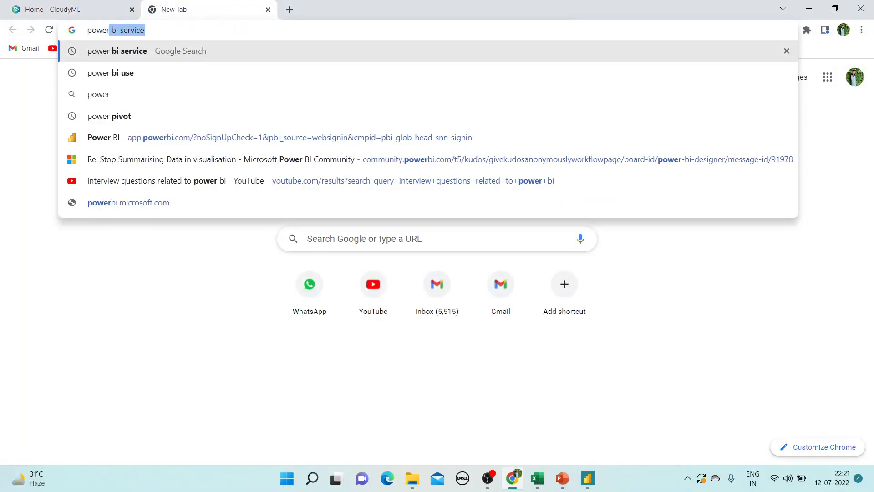
{"action": "key", "text": "Return"}
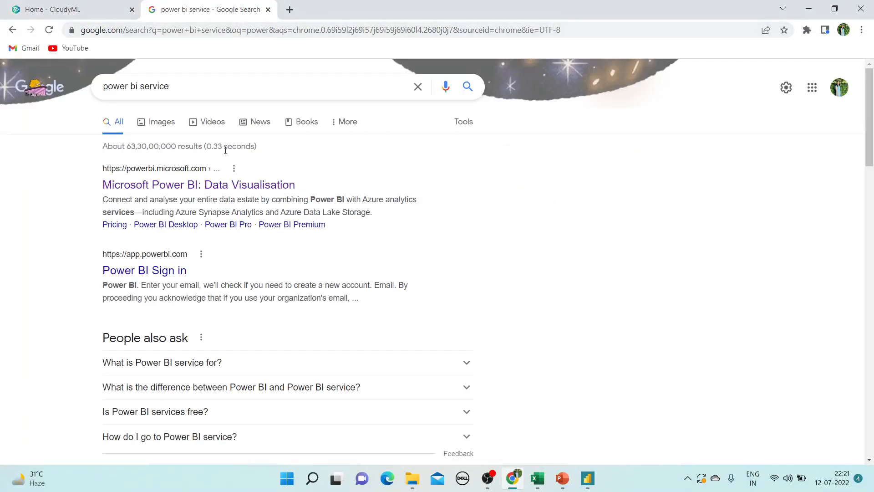
{"action": "left_click", "coordinate": [219, 189]}
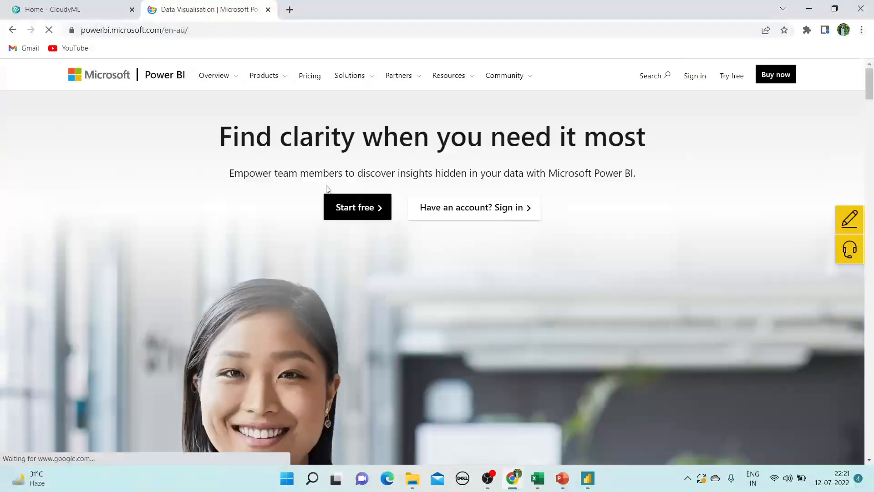
- Sign in to the Power BI service, check the empty My workspace, then sign out
{"action": "left_click", "coordinate": [696, 76]}
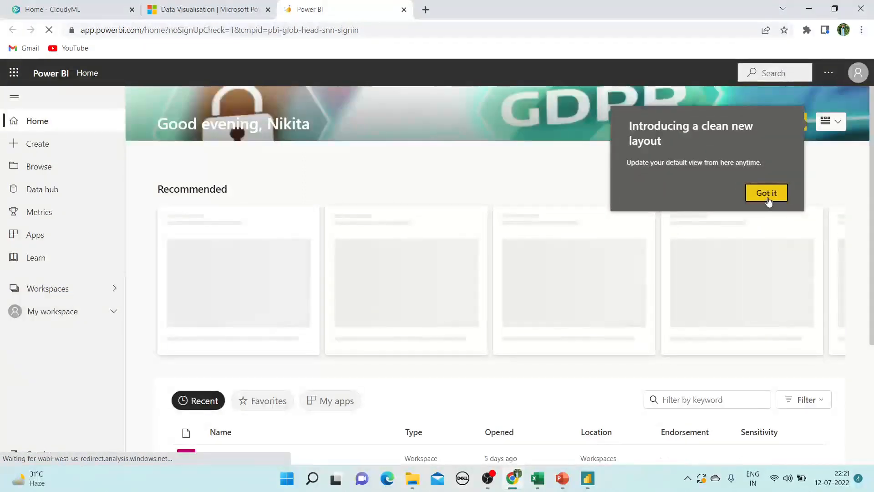
{"action": "left_click", "coordinate": [768, 199]}
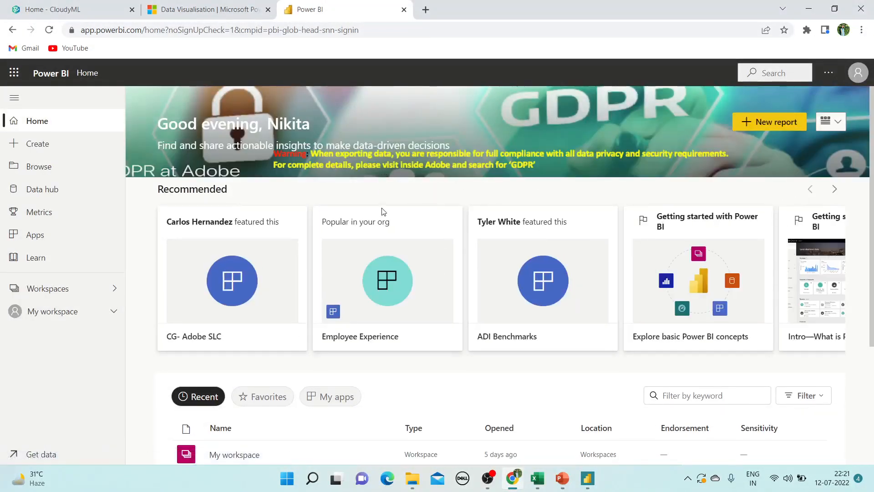
{"action": "scroll", "coordinate": [244, 388], "scroll_direction": "down", "scroll_amount": 1}
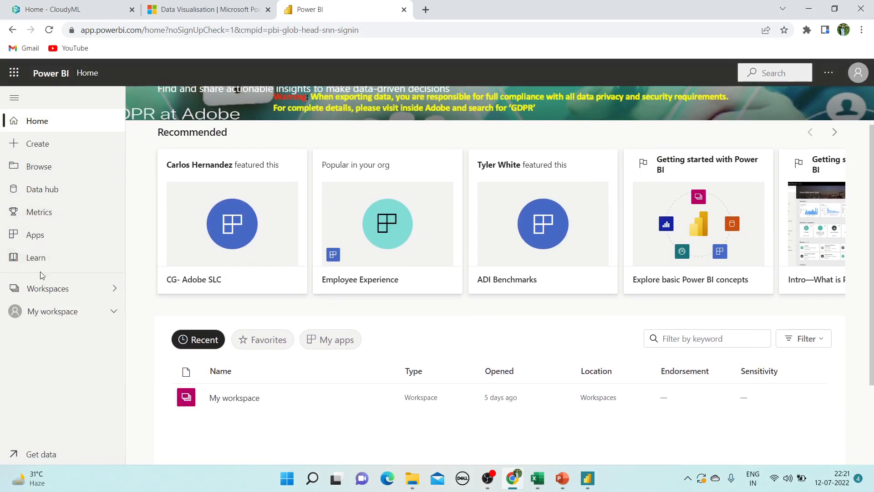
{"action": "left_click", "coordinate": [44, 290]}
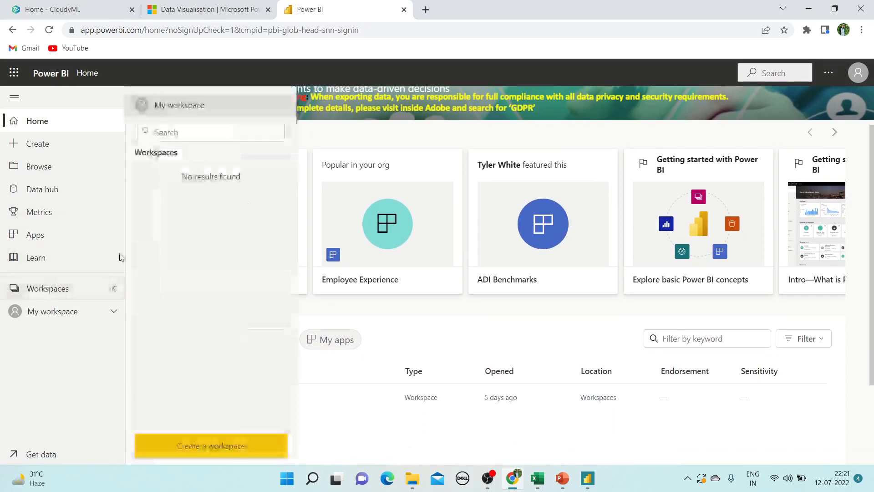
{"action": "left_click", "coordinate": [110, 308]}
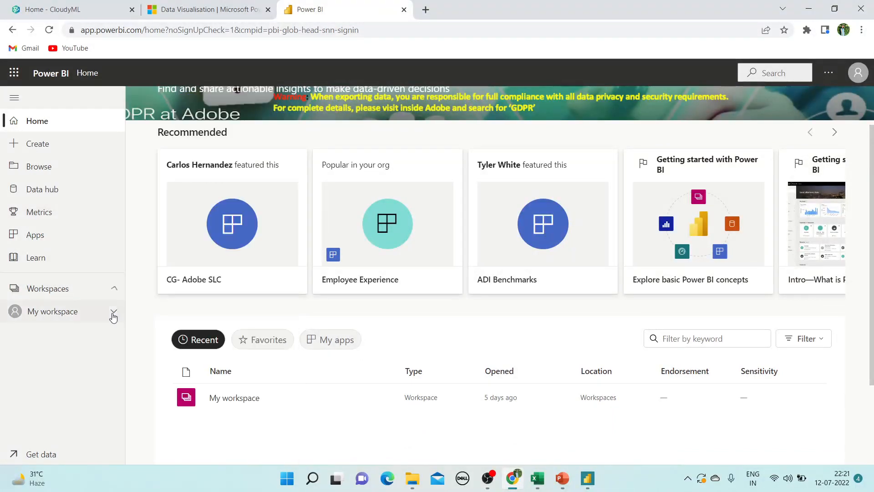
{"action": "scroll", "coordinate": [340, 406], "scroll_direction": "down", "scroll_amount": 1}
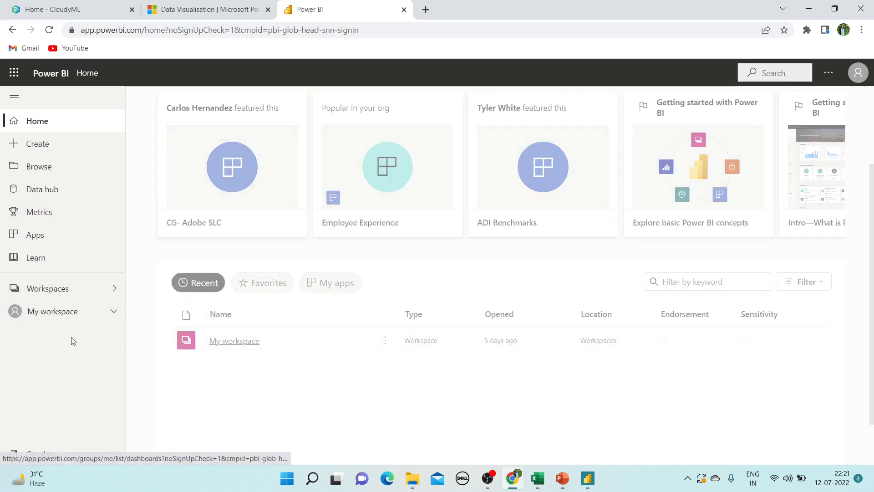
{"action": "left_click", "coordinate": [233, 342]}
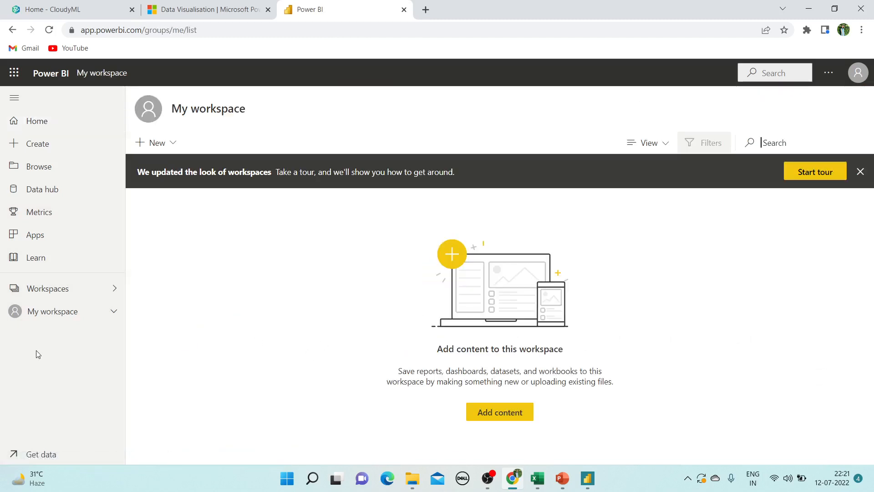
{"action": "left_click", "coordinate": [861, 172]}
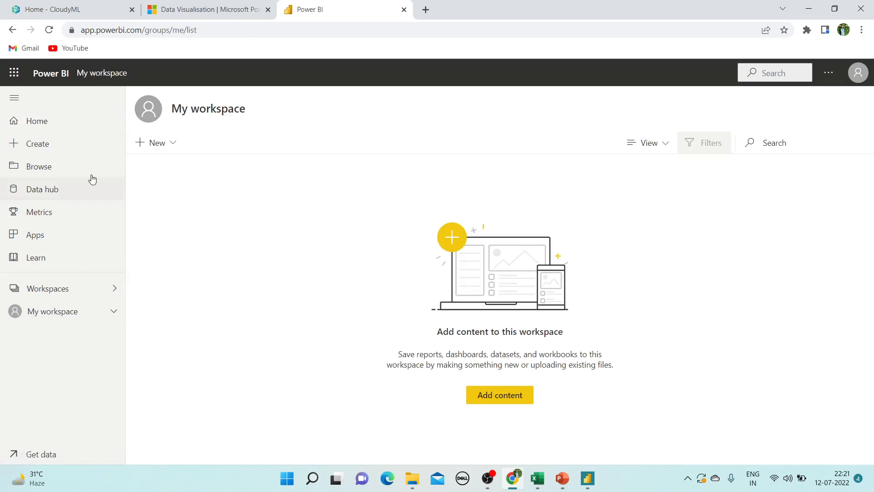
{"action": "left_click", "coordinate": [858, 72]}
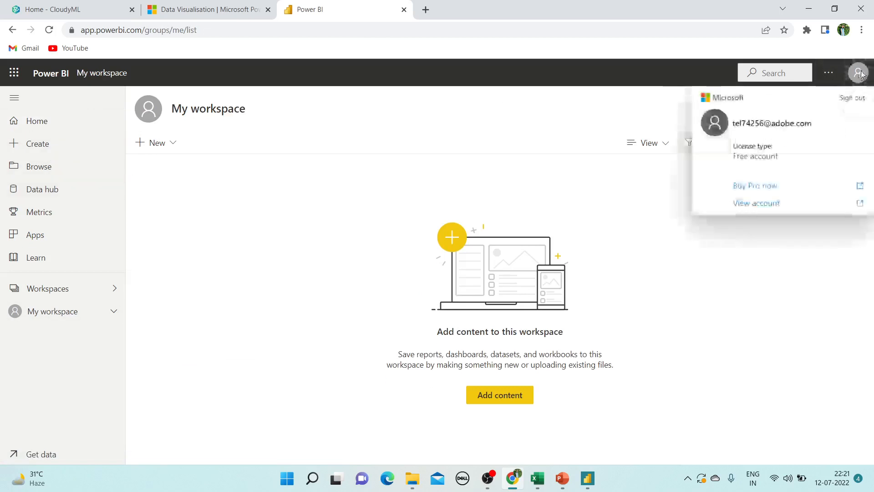
{"action": "left_click", "coordinate": [845, 102]}
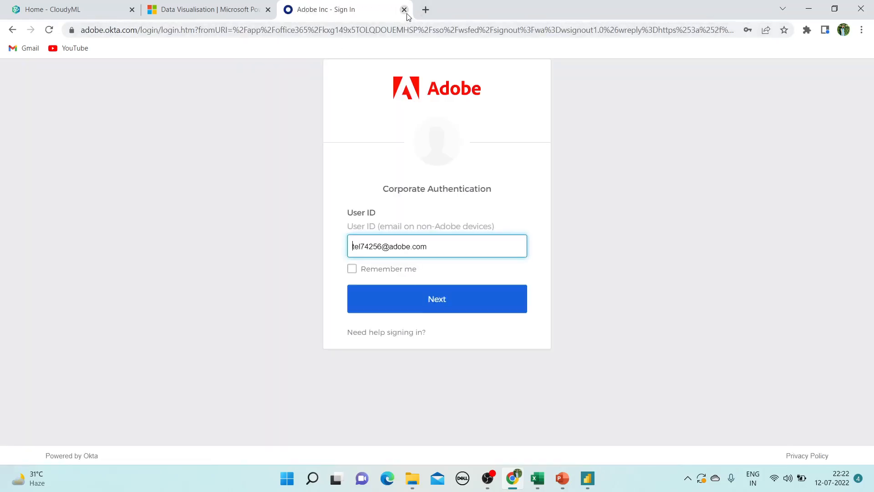
- Close the corporate sign-in page, then in maximized Edge search 'power bi ser' and open the Power BI site
{"action": "left_click", "coordinate": [404, 9]}
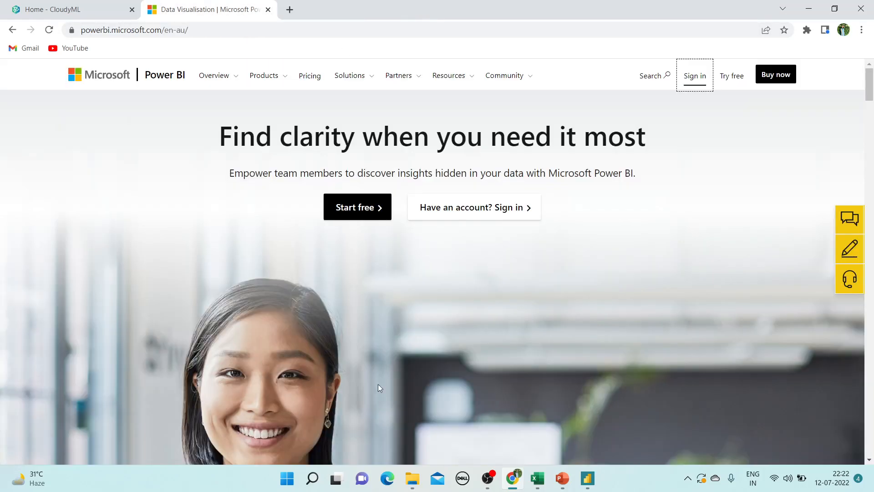
{"action": "left_click", "coordinate": [387, 479]}
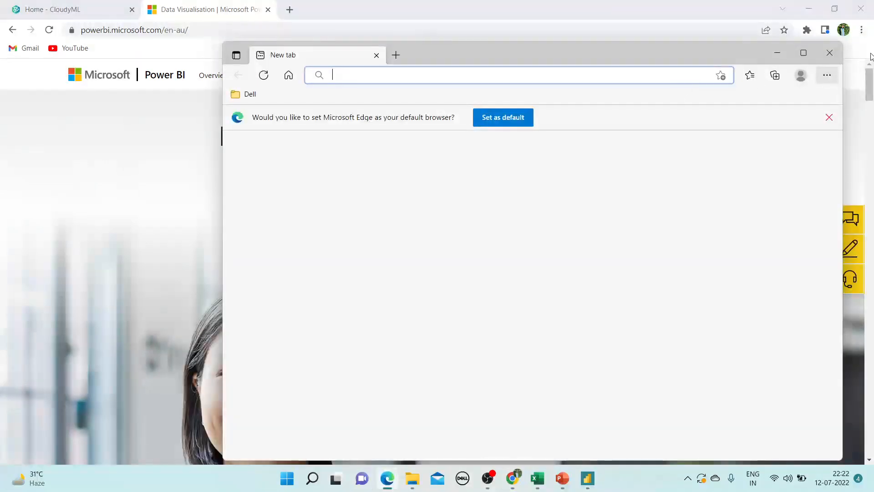
{"action": "left_click", "coordinate": [804, 53]}
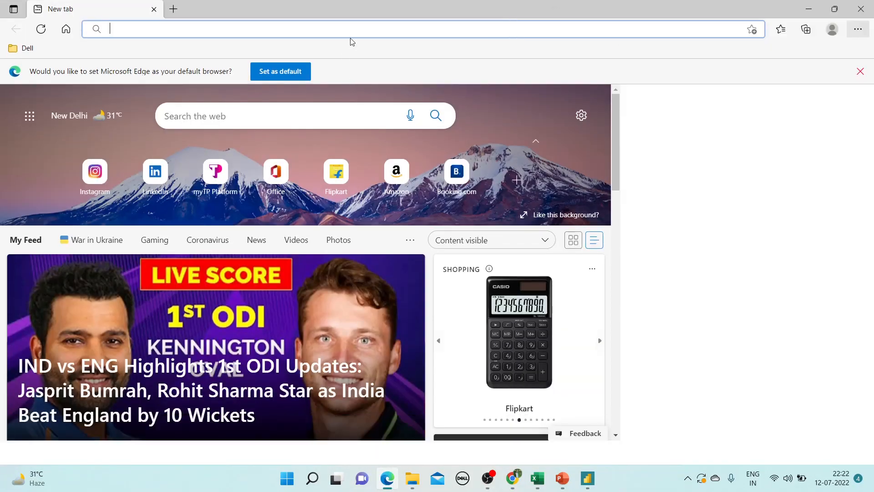
{"action": "type", "text": "power b"}
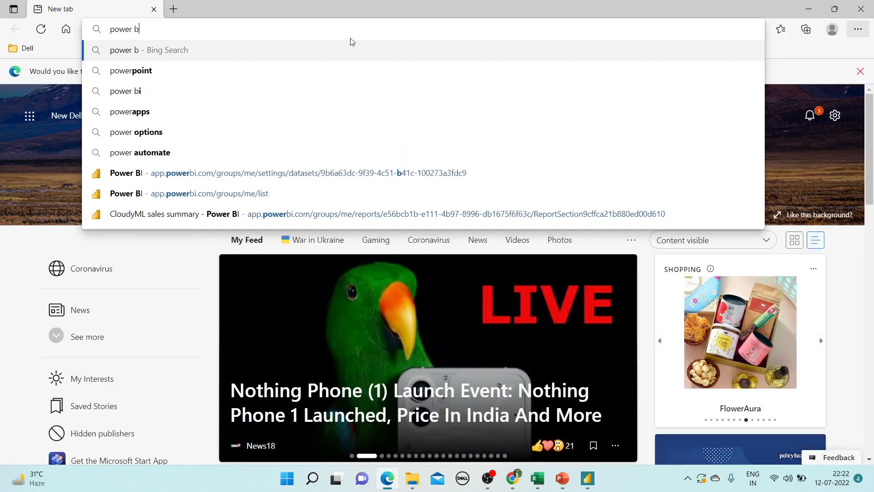
{"action": "type", "text": "i service"}
{"action": "key", "text": "Return"}
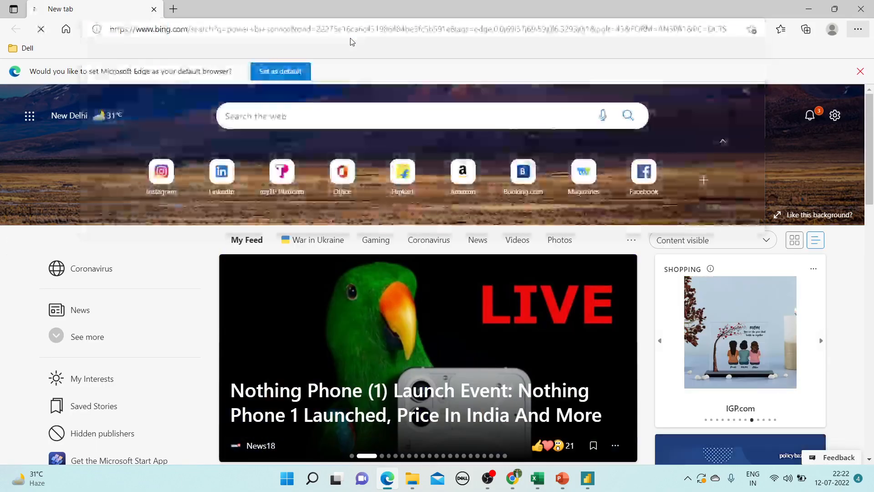
{"action": "left_click", "coordinate": [238, 169]}
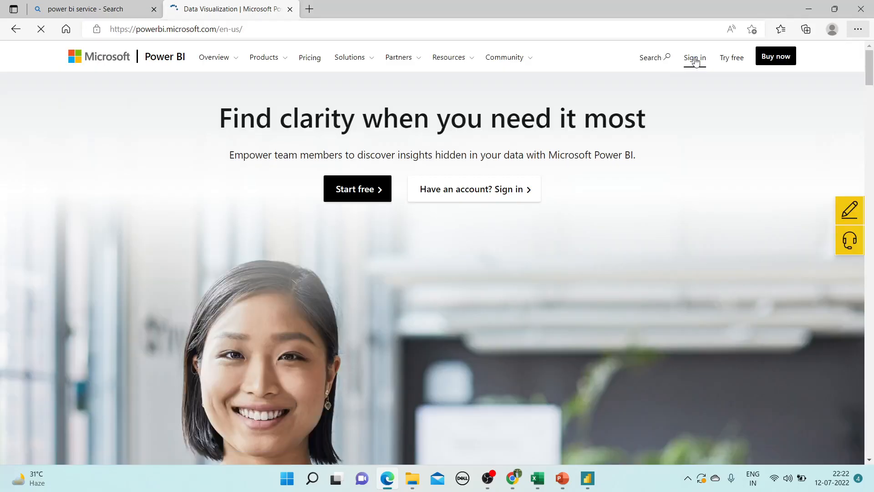
- Sign in to Power BI using the existing work account
{"action": "left_click", "coordinate": [695, 58]}
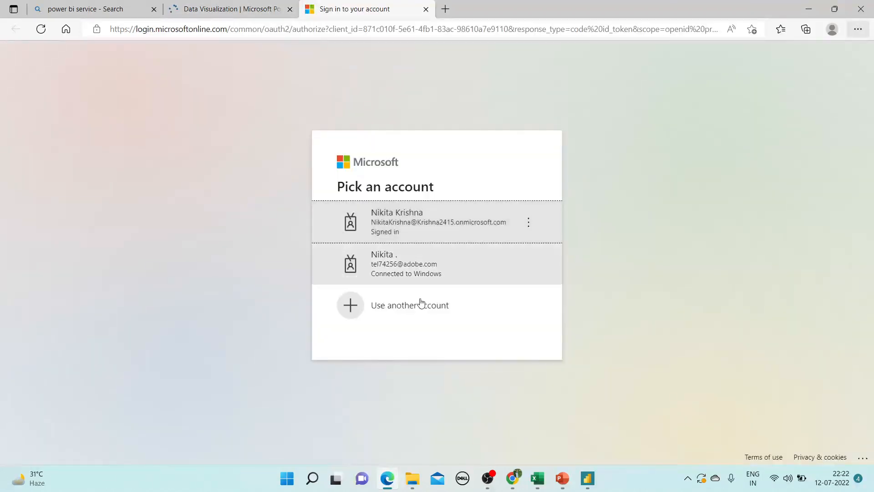
{"action": "left_click", "coordinate": [414, 305]}
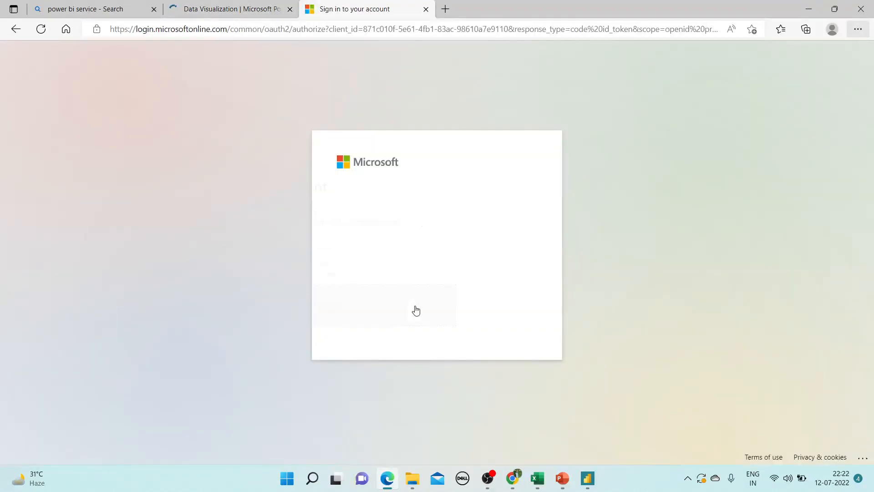
{"action": "left_click", "coordinate": [437, 292]}
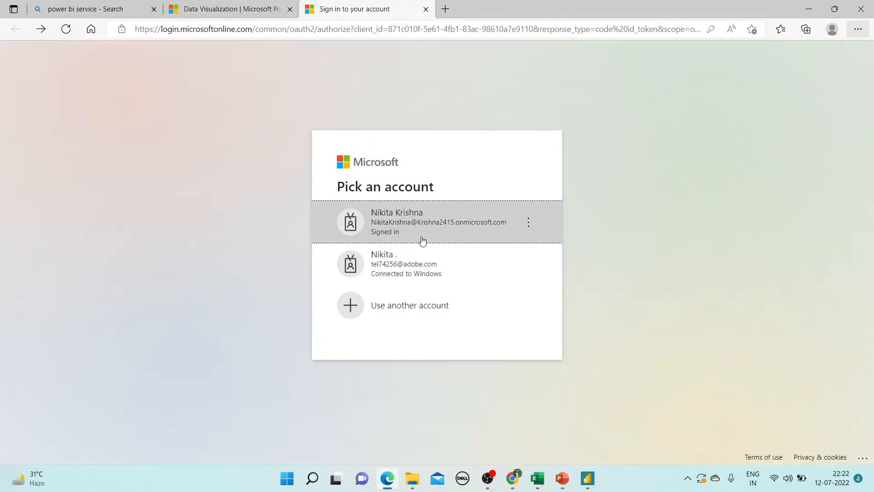
{"action": "left_click", "coordinate": [422, 229]}
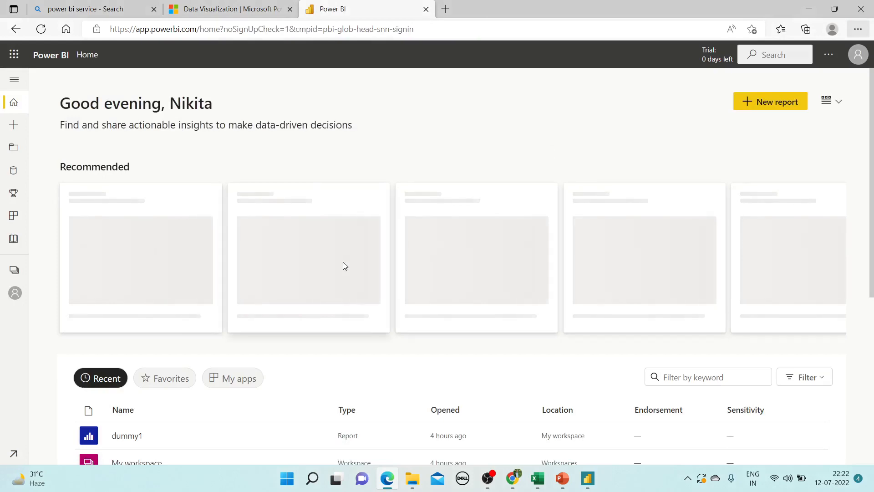
- Open My workspace and launch the dummy2 report to view its SALES SUMMARY page
{"action": "scroll", "coordinate": [342, 266], "scroll_direction": "down", "scroll_amount": 3}
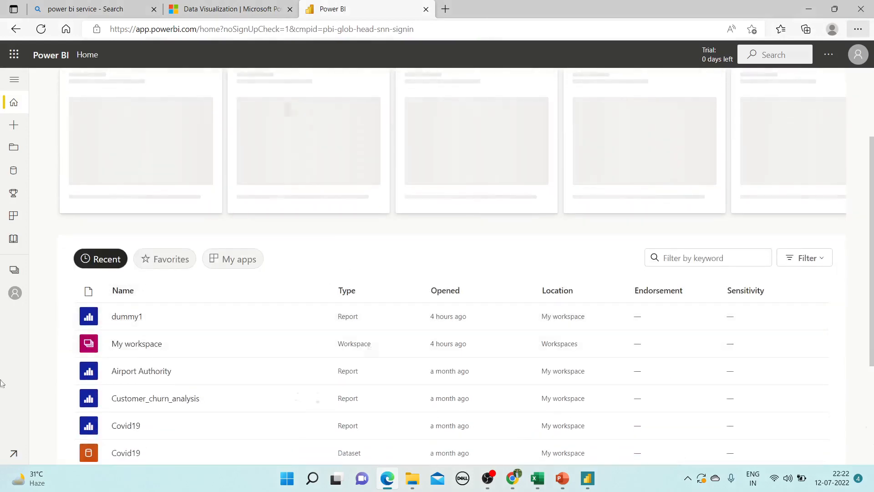
{"action": "scroll", "coordinate": [189, 343], "scroll_direction": "down", "scroll_amount": 4}
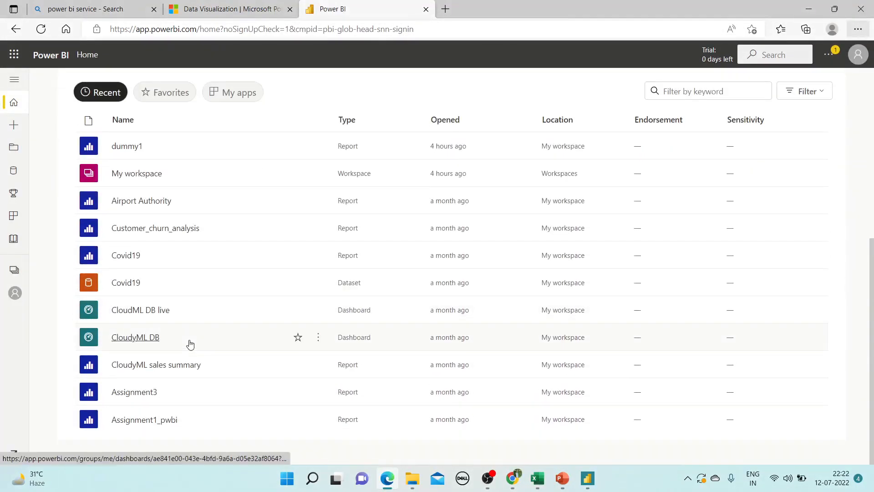
{"action": "scroll", "coordinate": [168, 309], "scroll_direction": "up", "scroll_amount": 5}
{"action": "scroll", "coordinate": [168, 308], "scroll_direction": "down", "scroll_amount": 5}
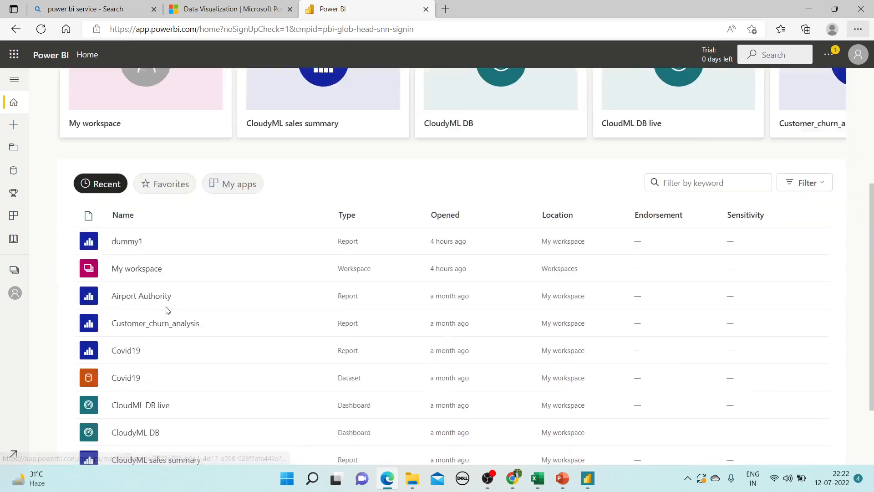
{"action": "scroll", "coordinate": [154, 340], "scroll_direction": "up", "scroll_amount": 4}
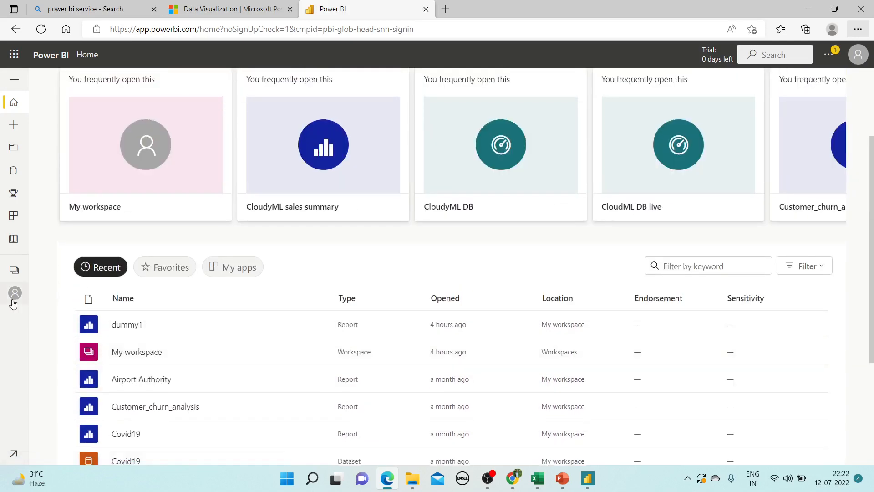
{"action": "left_click", "coordinate": [14, 295]}
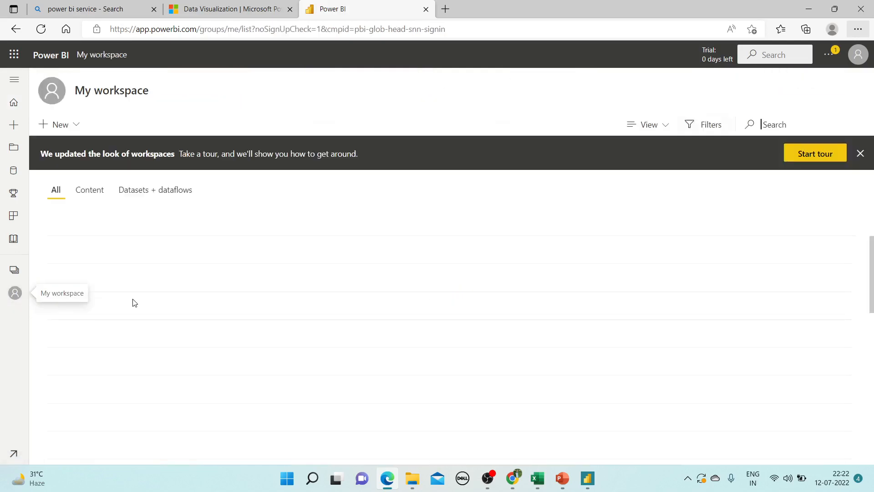
{"action": "scroll", "coordinate": [142, 292], "scroll_direction": "down", "scroll_amount": 2}
{"action": "scroll", "coordinate": [142, 288], "scroll_direction": "down", "scroll_amount": 8}
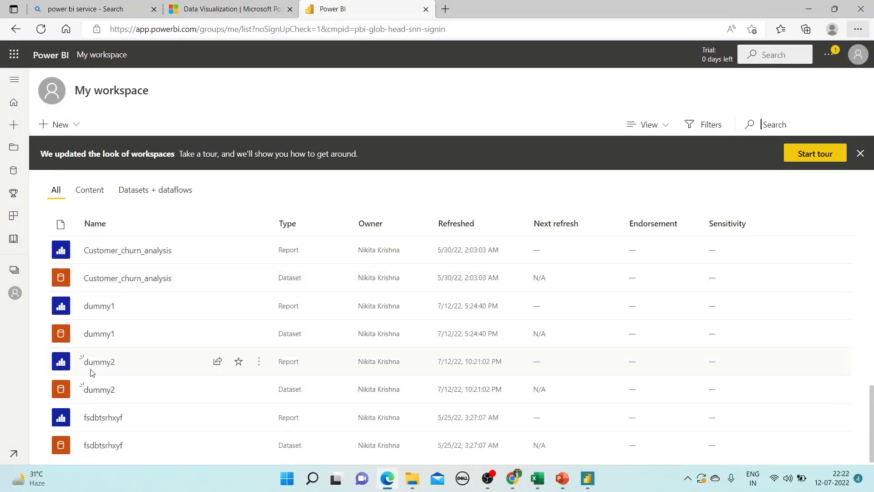
{"action": "scroll", "coordinate": [92, 373], "scroll_direction": "down", "scroll_amount": 1}
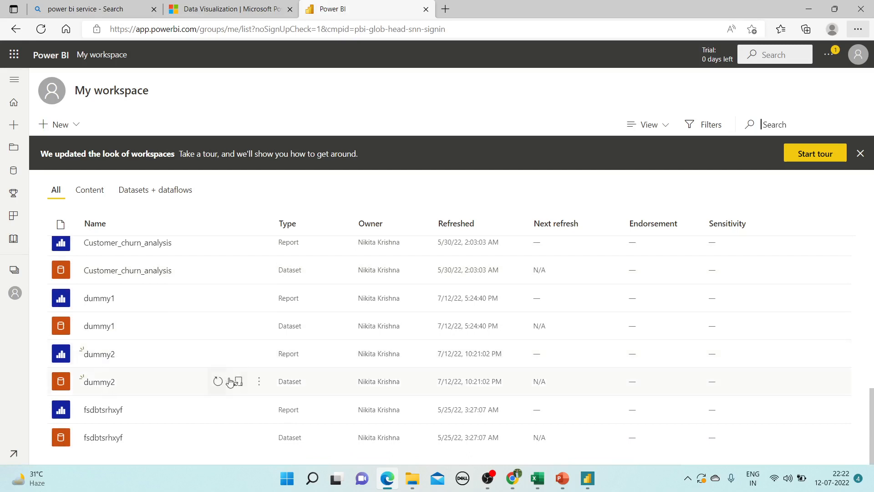
{"action": "left_click", "coordinate": [95, 359]}
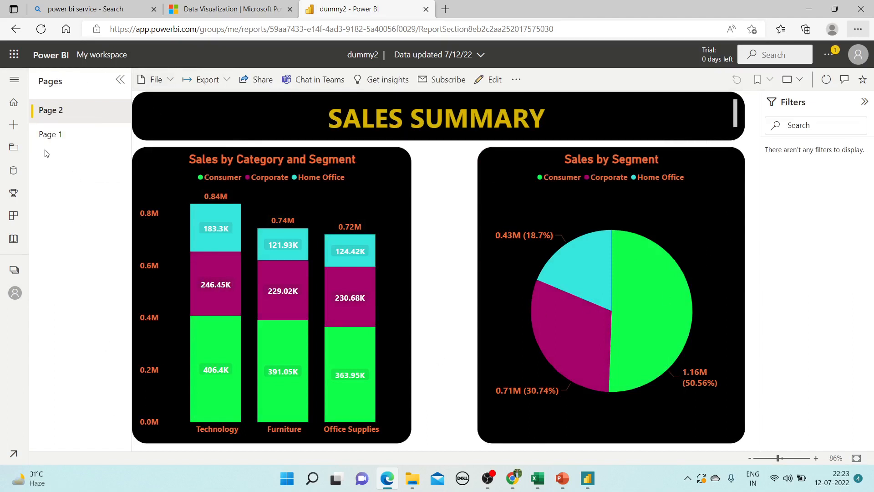
{"action": "left_click", "coordinate": [54, 134]}
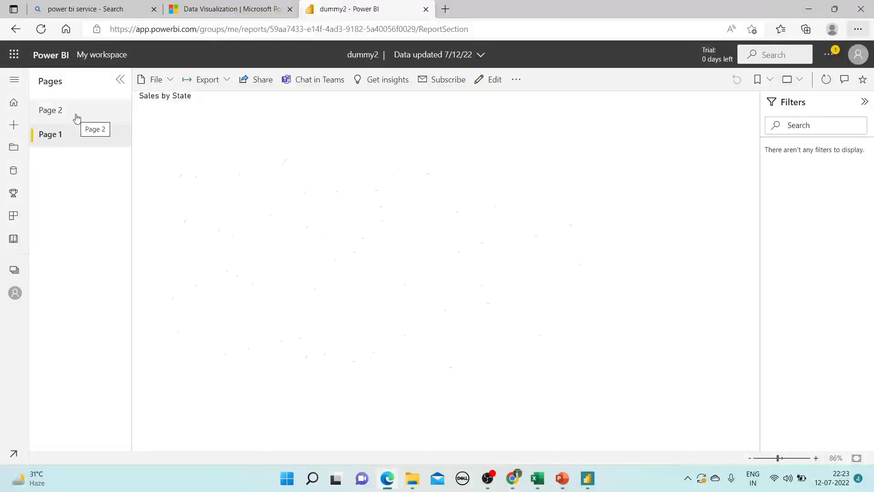
{"action": "left_click", "coordinate": [76, 118]}
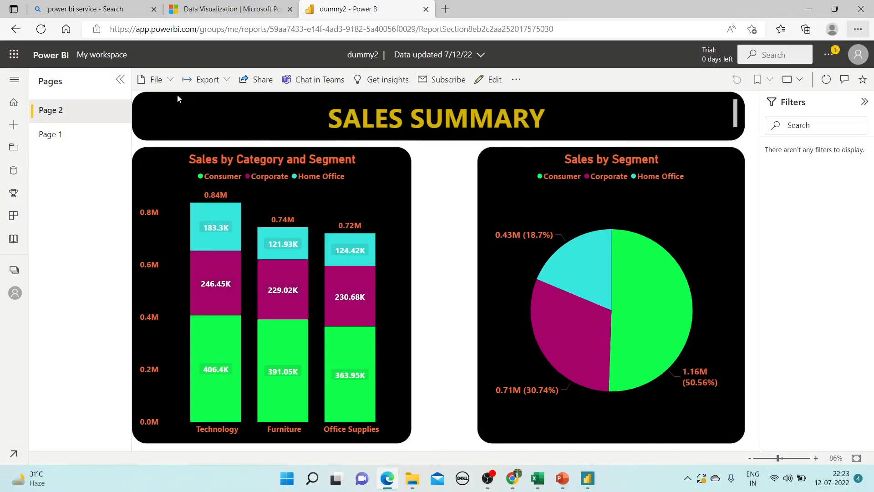
{"action": "left_click", "coordinate": [157, 80]}
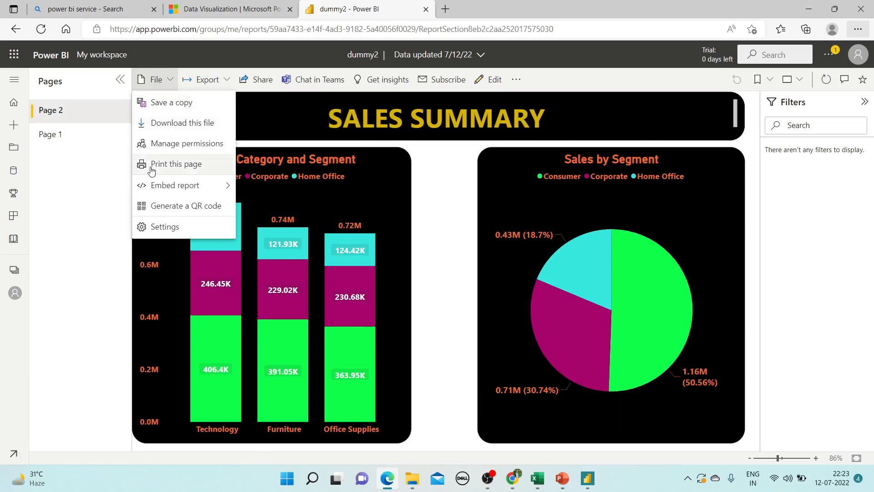
{"action": "mouse_move", "coordinate": [187, 183]}
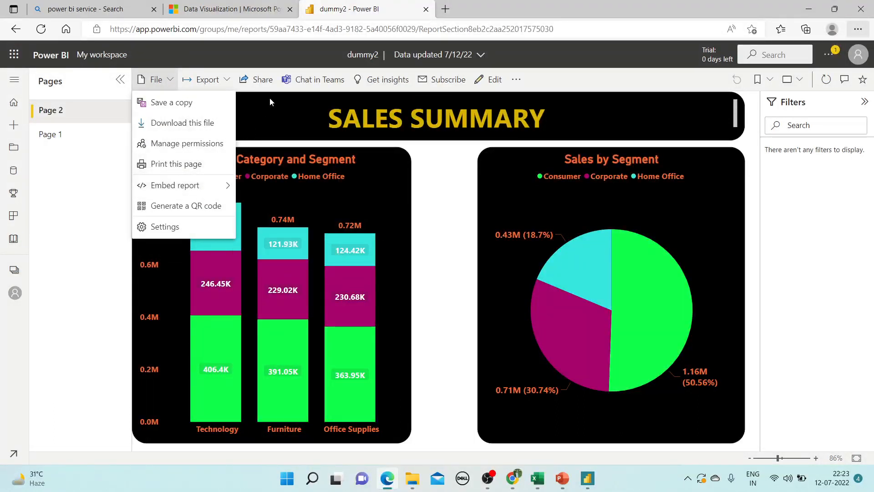
{"action": "left_click", "coordinate": [224, 79]}
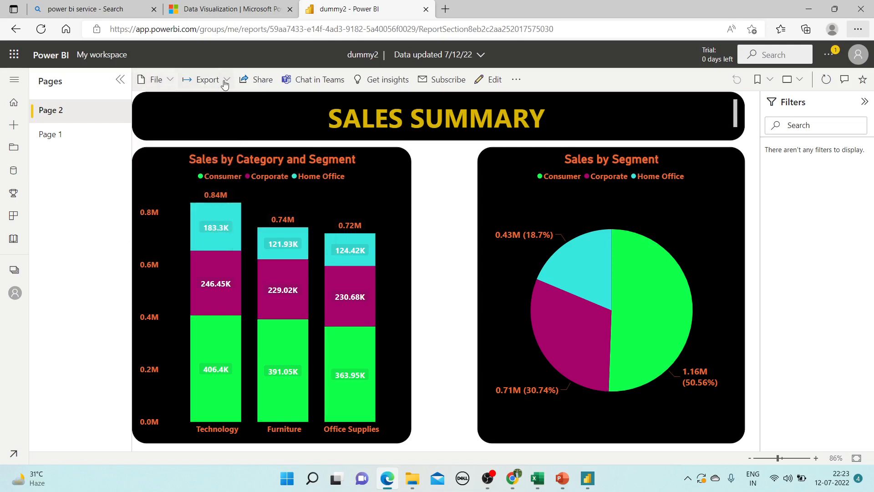
{"action": "left_click", "coordinate": [223, 80]}
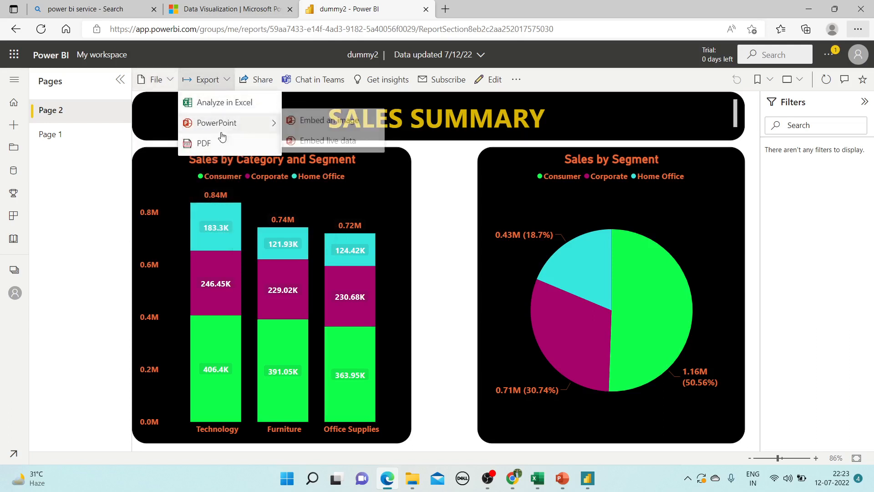
{"action": "left_click", "coordinate": [318, 121]}
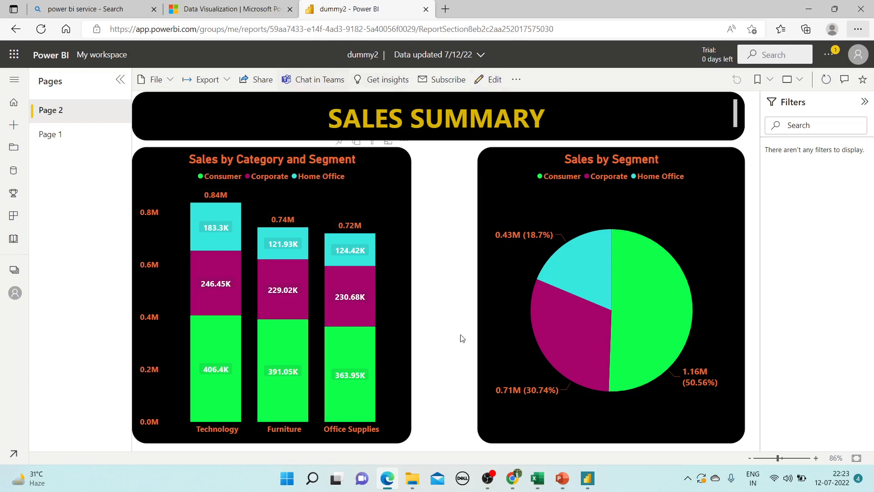
{"action": "left_click", "coordinate": [447, 81]}
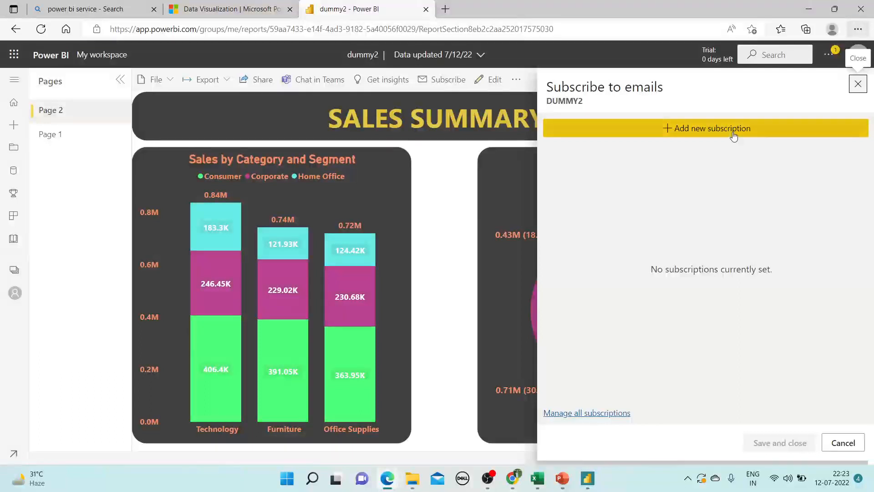
{"action": "left_click", "coordinate": [719, 132]}
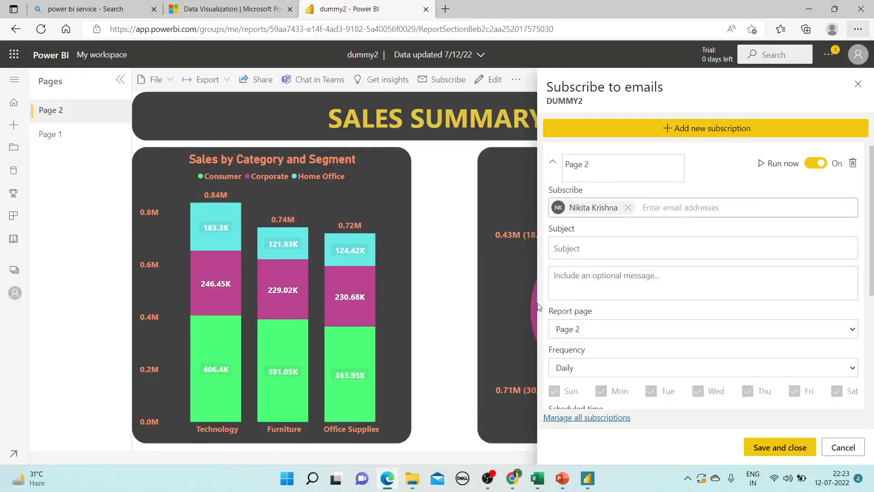
{"action": "scroll", "coordinate": [608, 388], "scroll_direction": "down", "scroll_amount": 1}
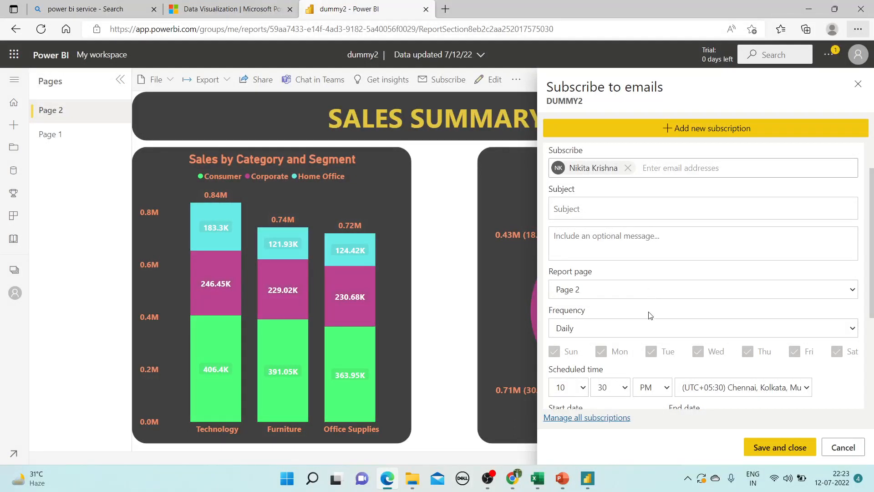
{"action": "left_click", "coordinate": [654, 331]}
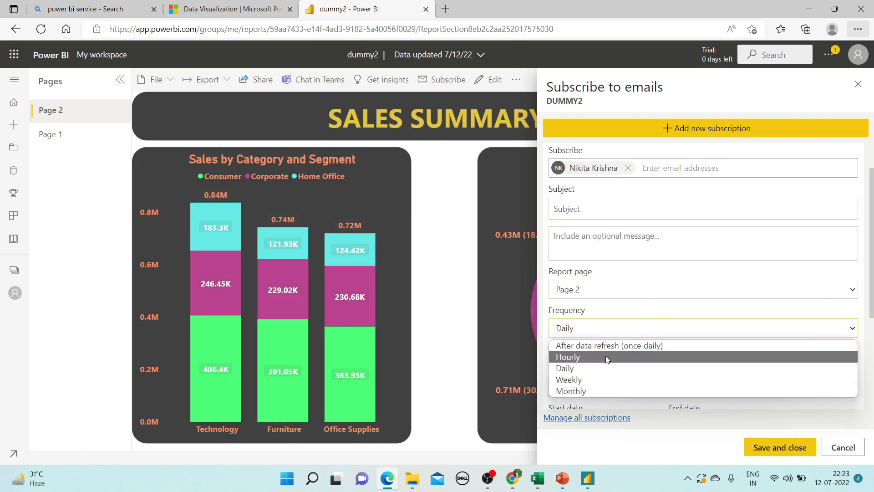
{"action": "left_click", "coordinate": [687, 314]}
{"action": "scroll", "coordinate": [644, 359], "scroll_direction": "down", "scroll_amount": 2}
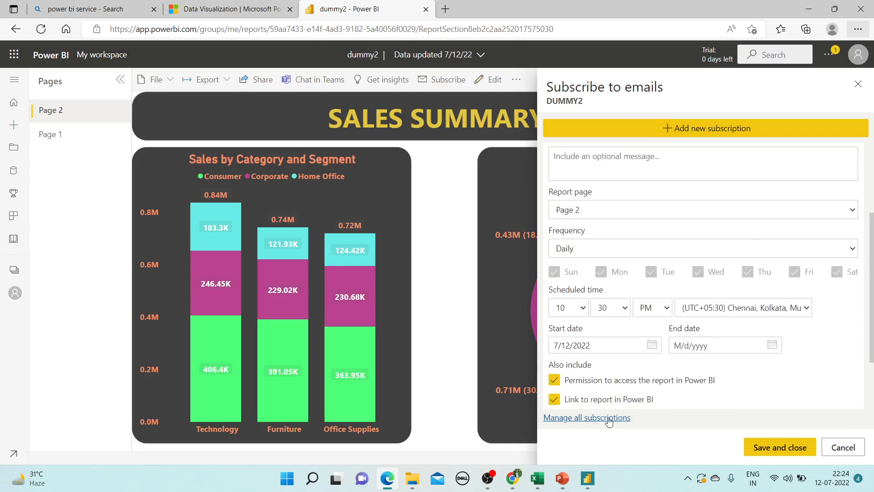
{"action": "scroll", "coordinate": [660, 410], "scroll_direction": "down", "scroll_amount": 2}
{"action": "left_click", "coordinate": [842, 447]}
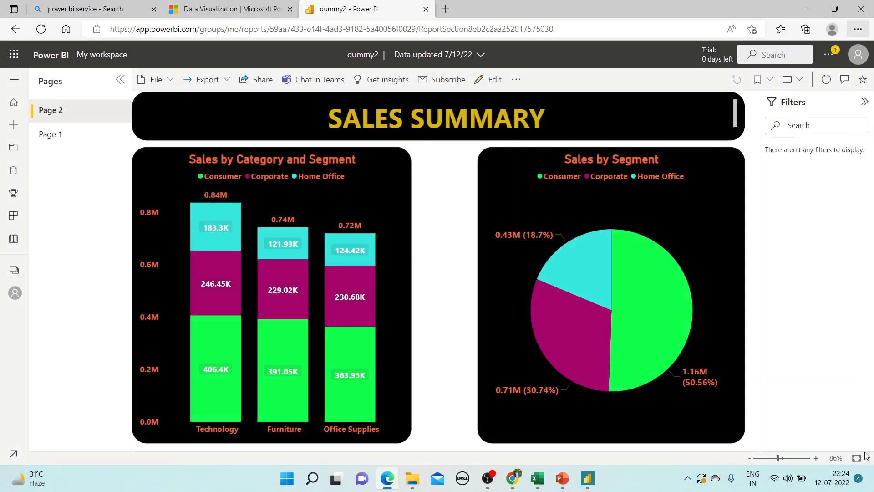